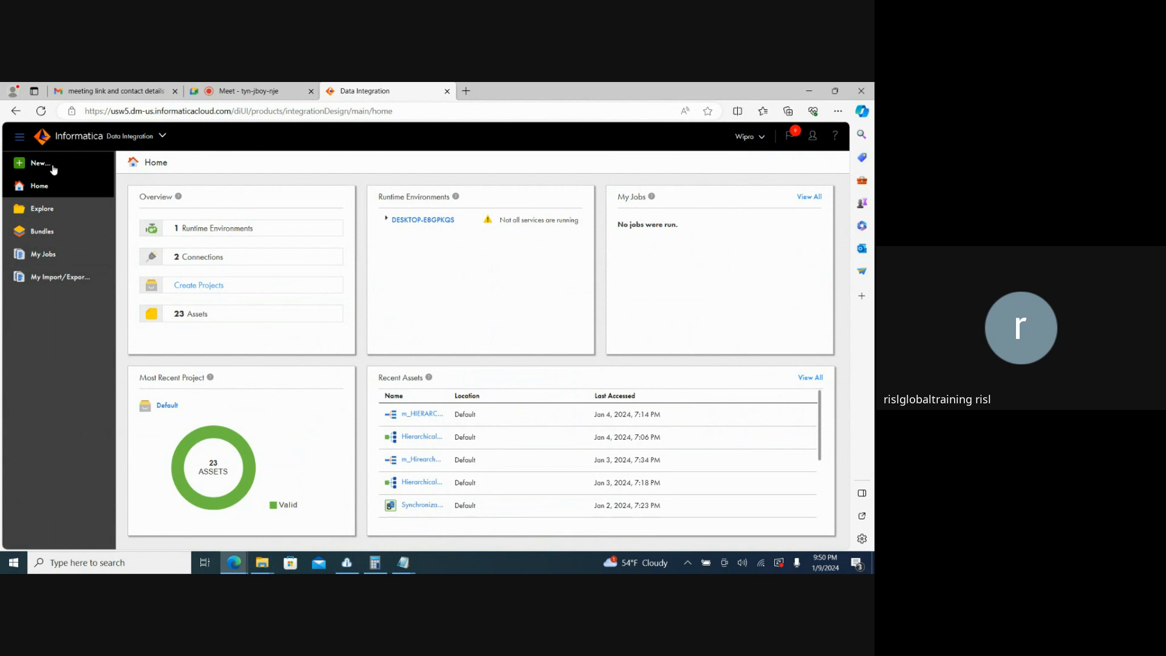
Expand the DESKTOP-EBGPKQS runtime environment and open its secure agent's details in Administrator.
{"action": "left_click", "coordinate": [398, 222]}
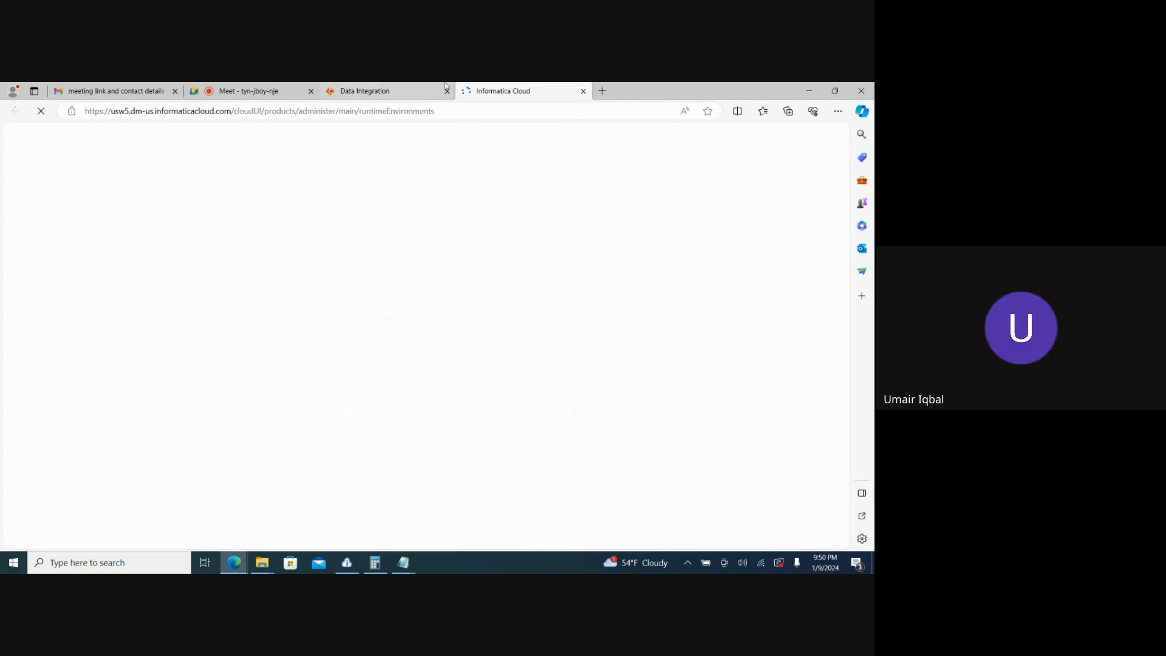
{"action": "left_click", "coordinate": [414, 90]}
{"action": "left_click", "coordinate": [387, 218]}
{"action": "left_click", "coordinate": [433, 242]}
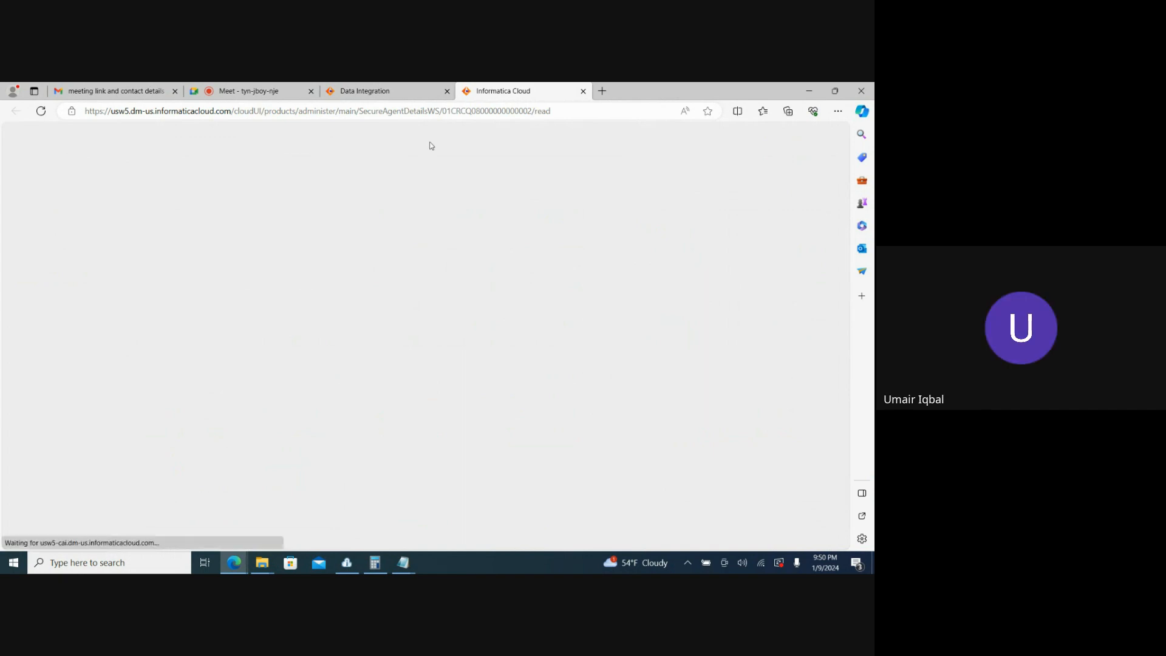
Open the Windows Services console and minimize it to return to the secure agent's details.
{"action": "left_click", "coordinate": [160, 563]}
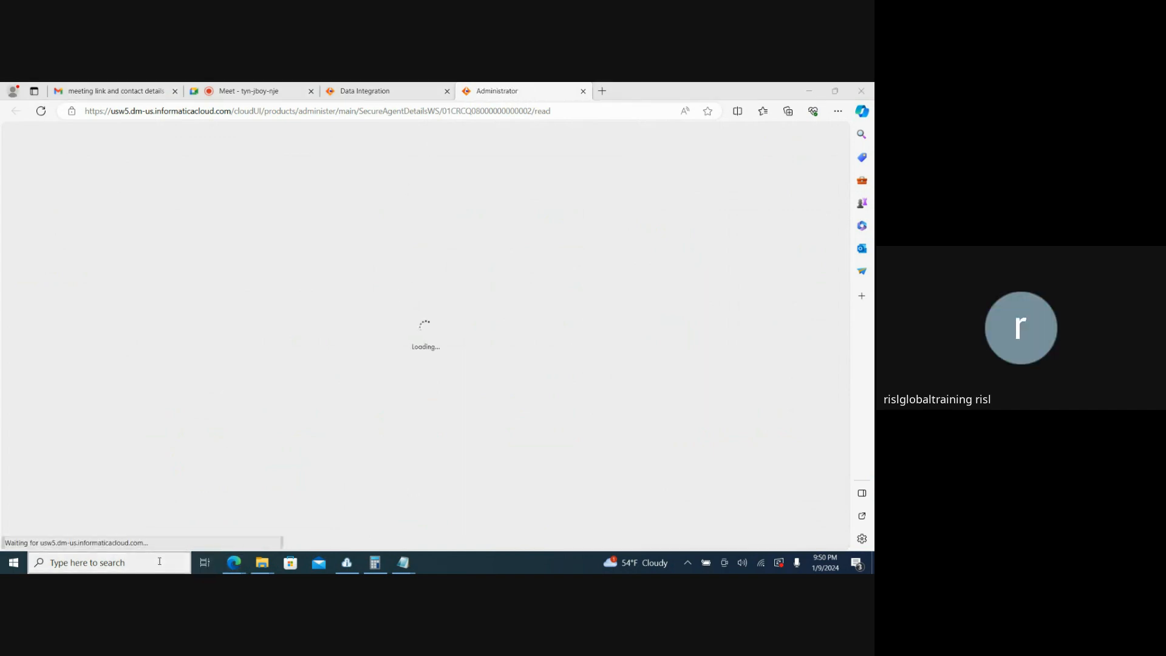
{"action": "type", "text": "s"}
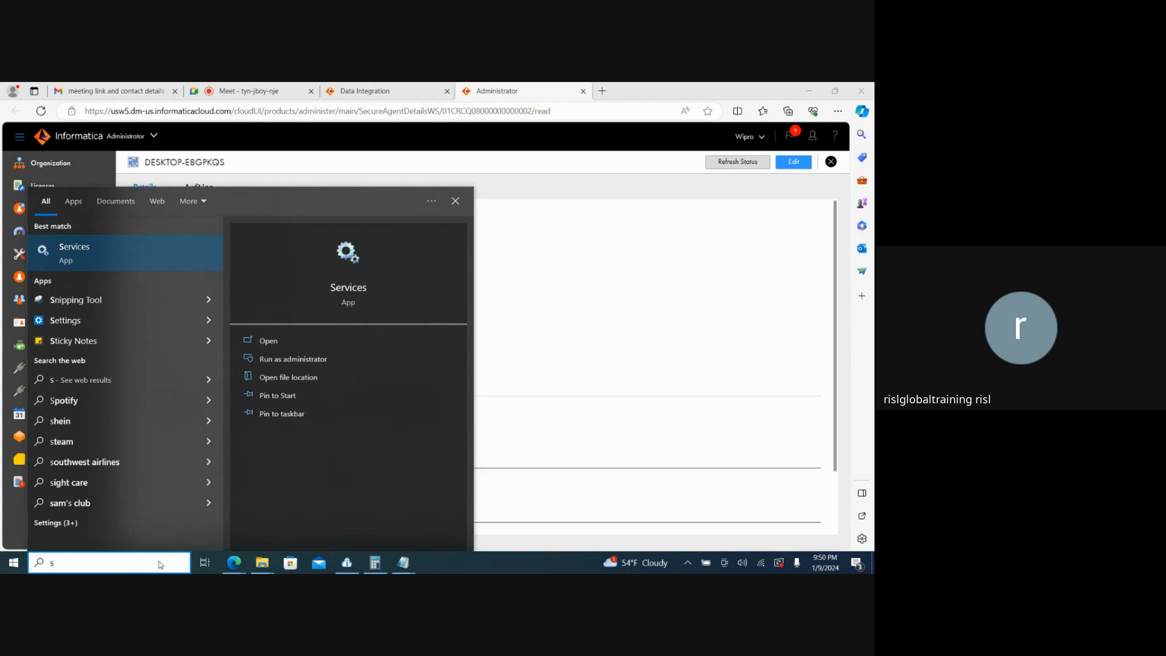
{"action": "left_click", "coordinate": [108, 265]}
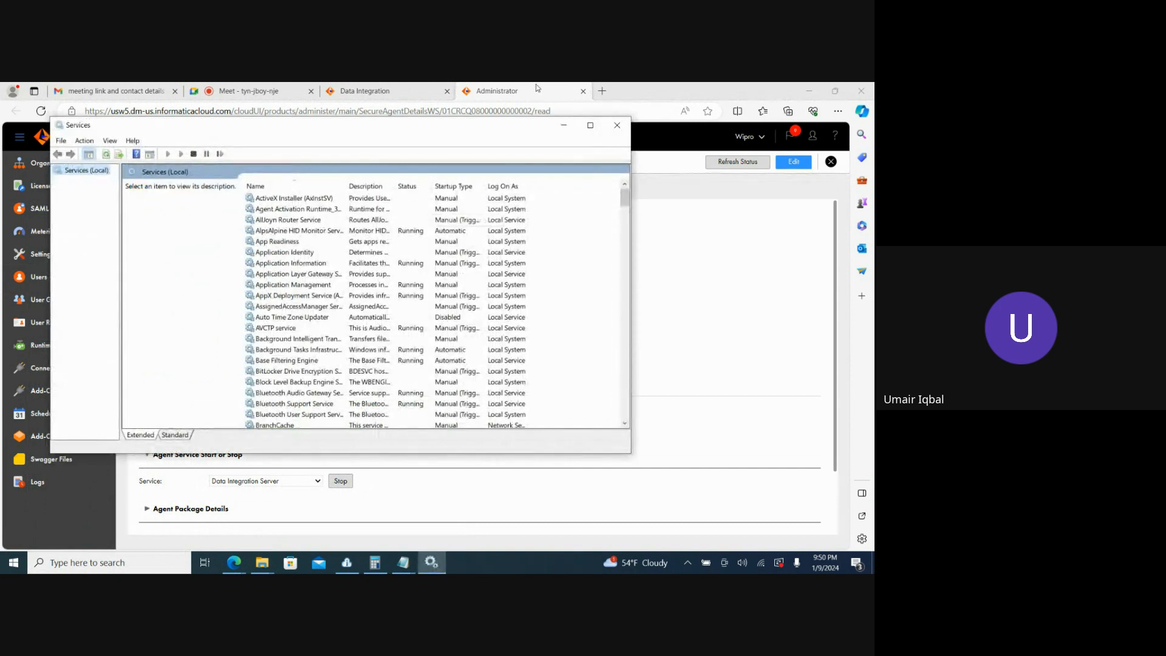
{"action": "left_click", "coordinate": [564, 125]}
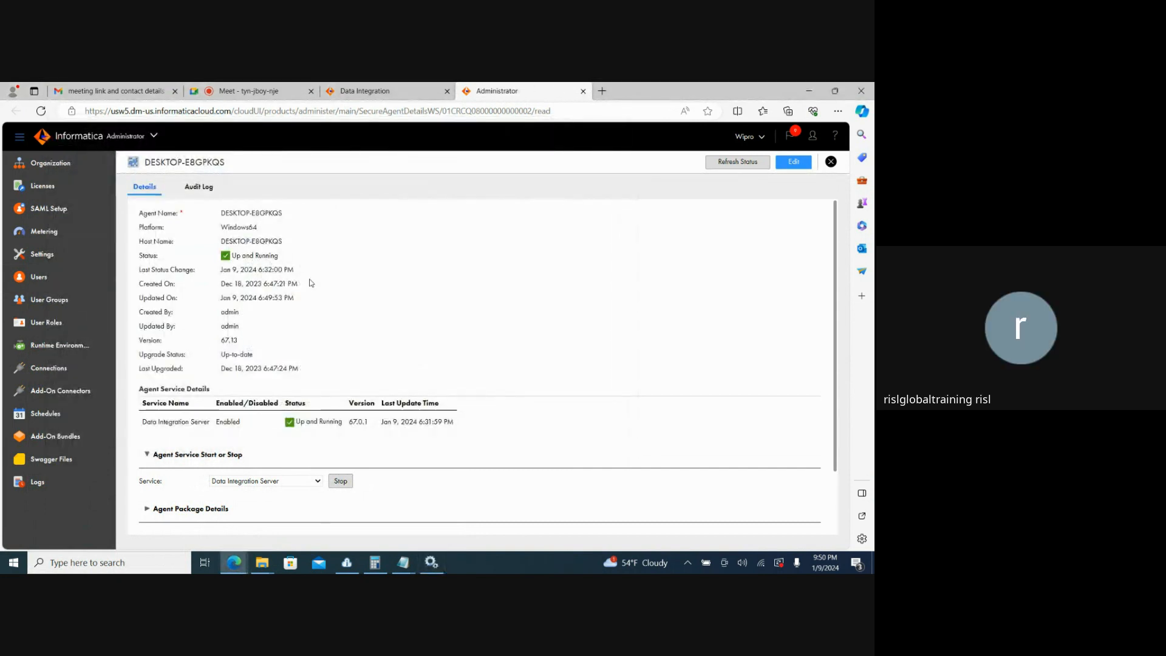
Compare the agent's status in Administrator and Data Integration, and reload the Data Integration home page.
{"action": "left_click", "coordinate": [397, 91]}
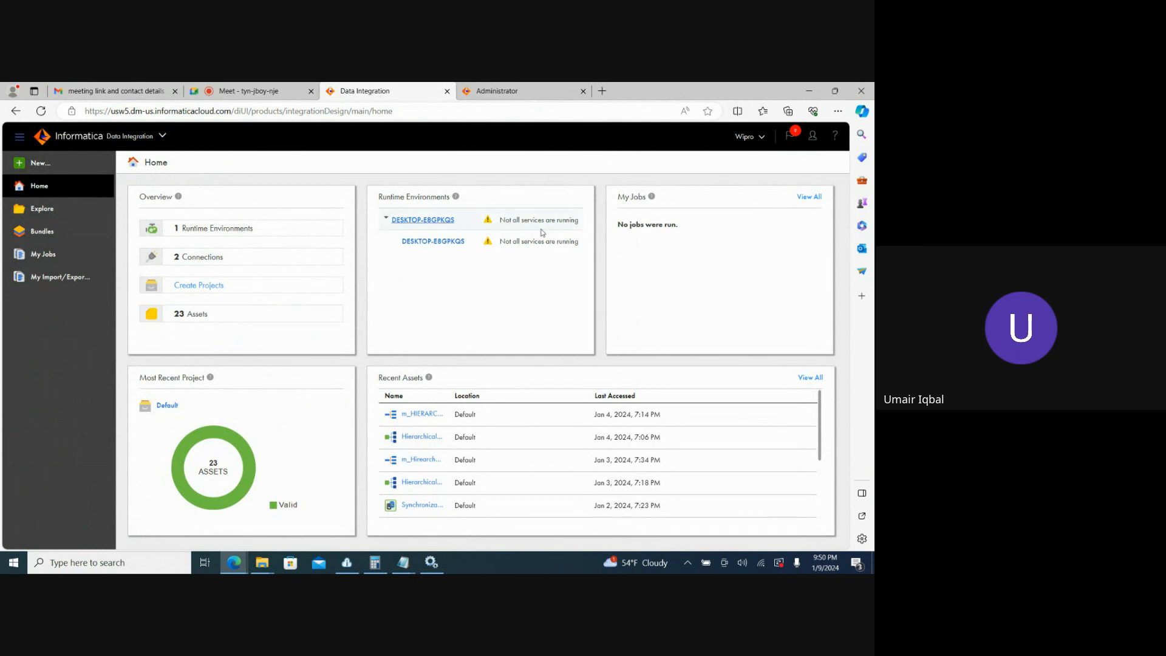
{"action": "left_click", "coordinate": [503, 90]}
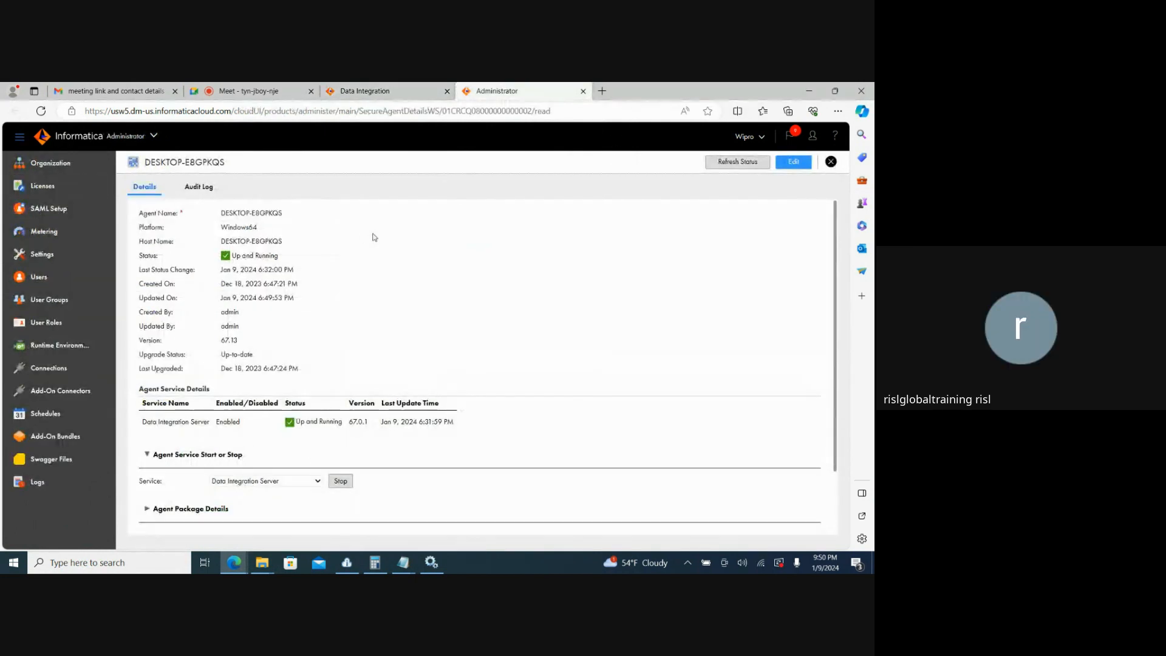
{"action": "left_click", "coordinate": [358, 90]}
{"action": "left_click", "coordinate": [393, 114]}
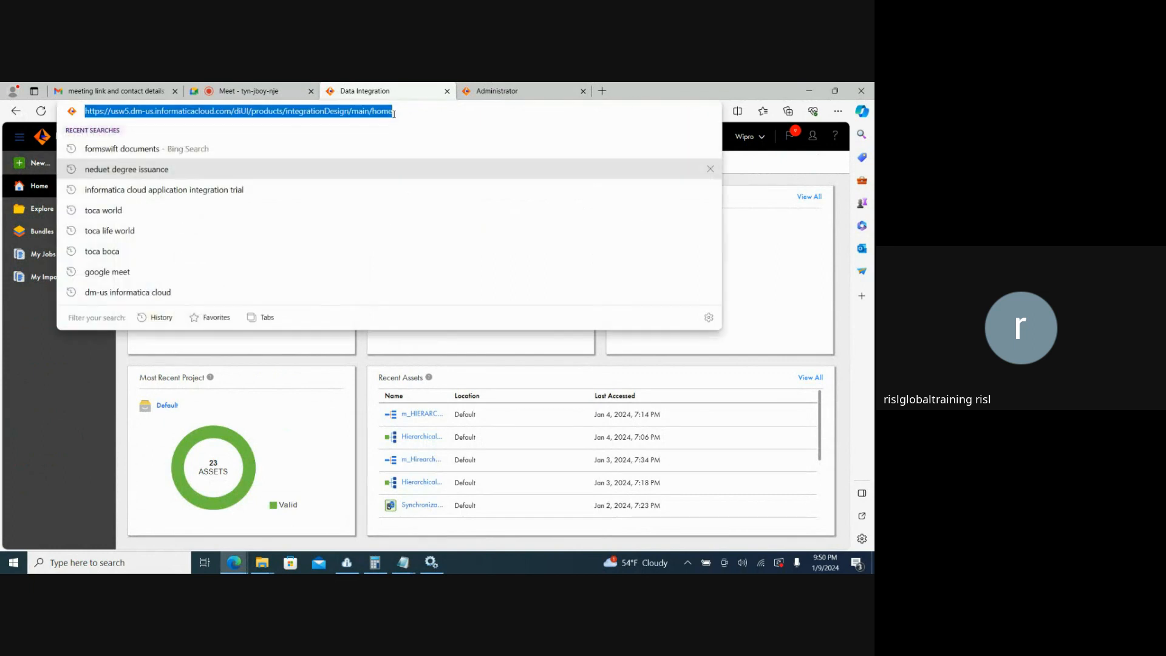
{"action": "key", "text": "Return"}
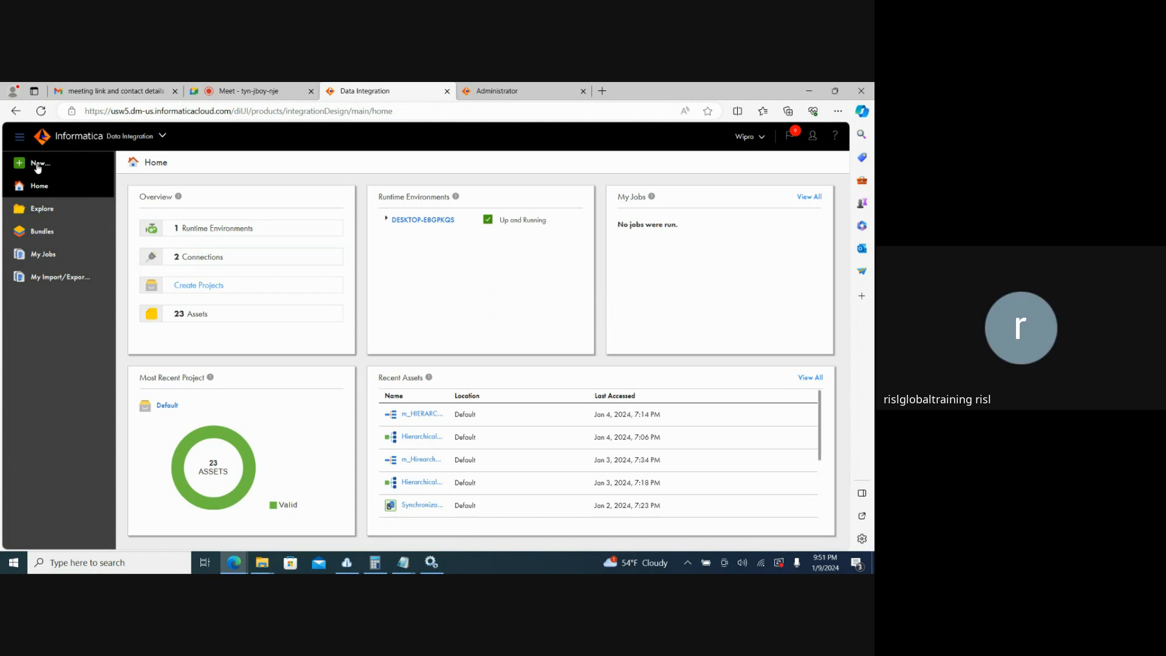
Start creating a new asset in Data Integration, then switch to the Administrator page.
{"action": "left_click", "coordinate": [37, 165]}
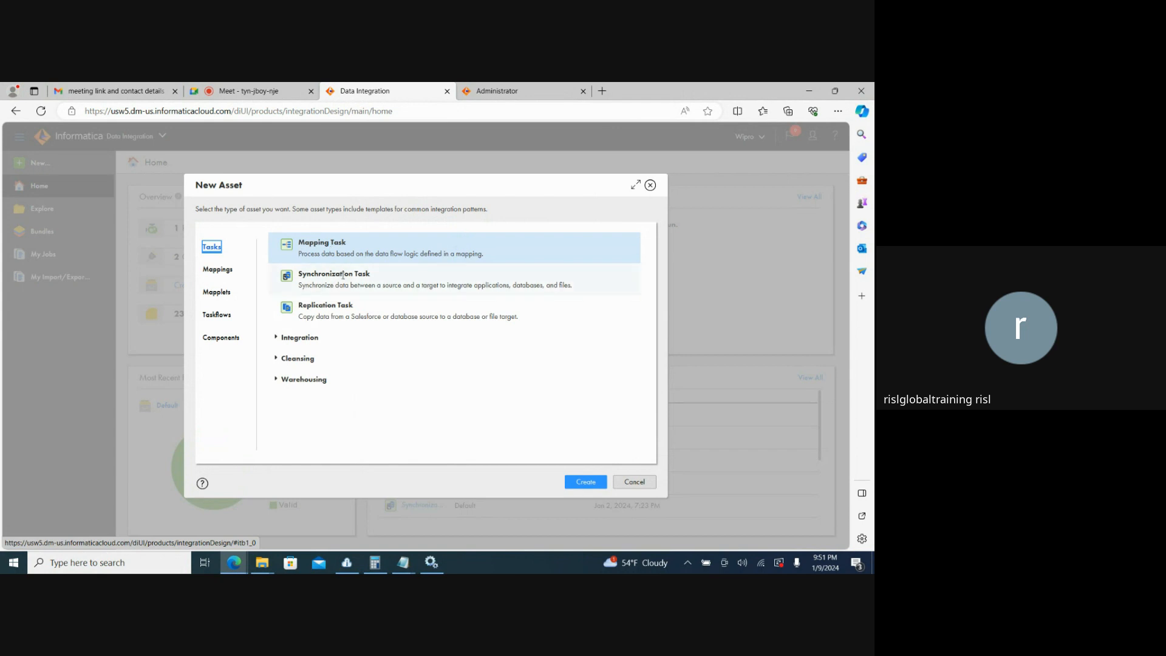
{"action": "left_click", "coordinate": [124, 563]}
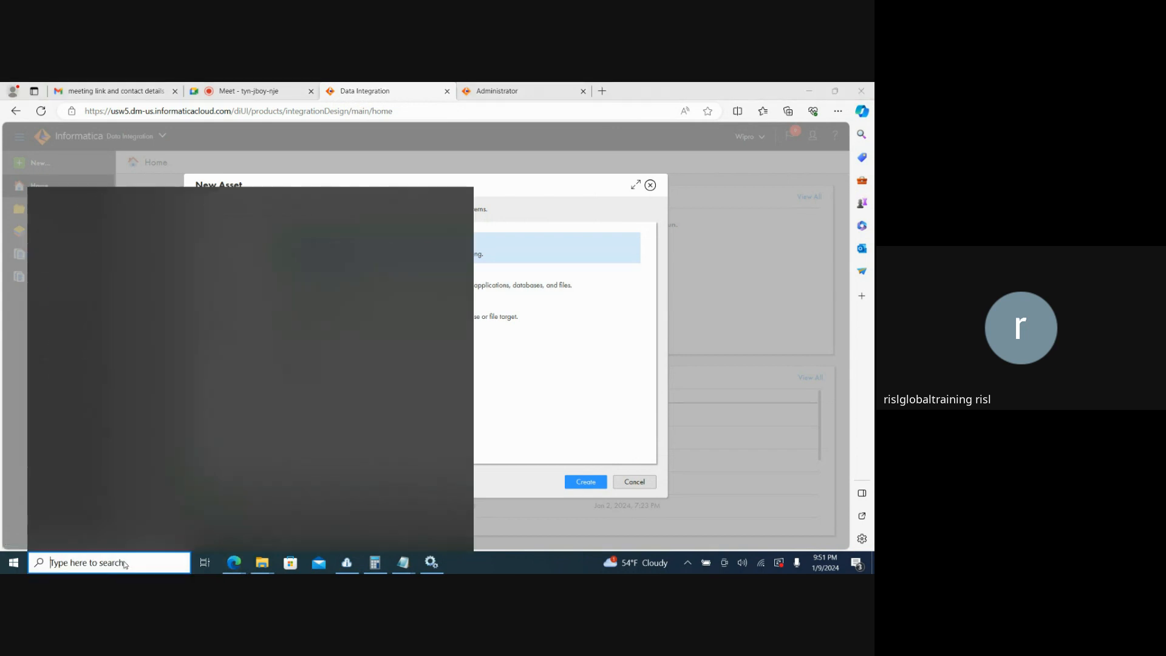
{"action": "left_click", "coordinate": [558, 91]}
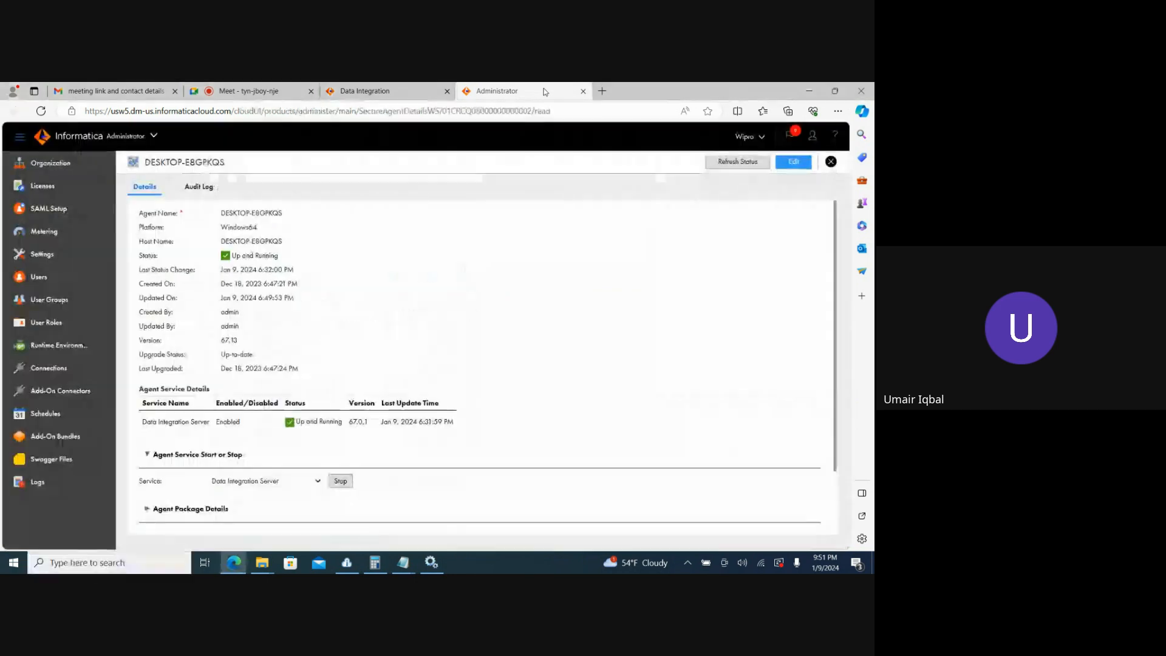
Open google.com in a new browser tab and search for "celsius to fahrenheit".
{"action": "left_click", "coordinate": [603, 90]}
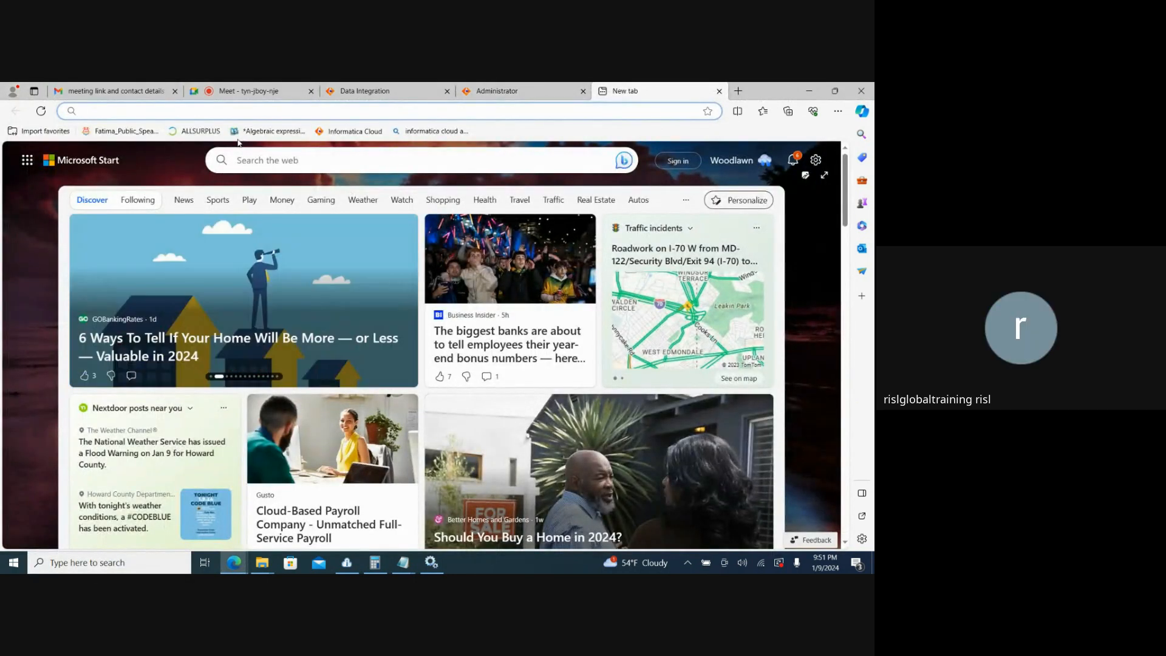
{"action": "left_click", "coordinate": [199, 113]}
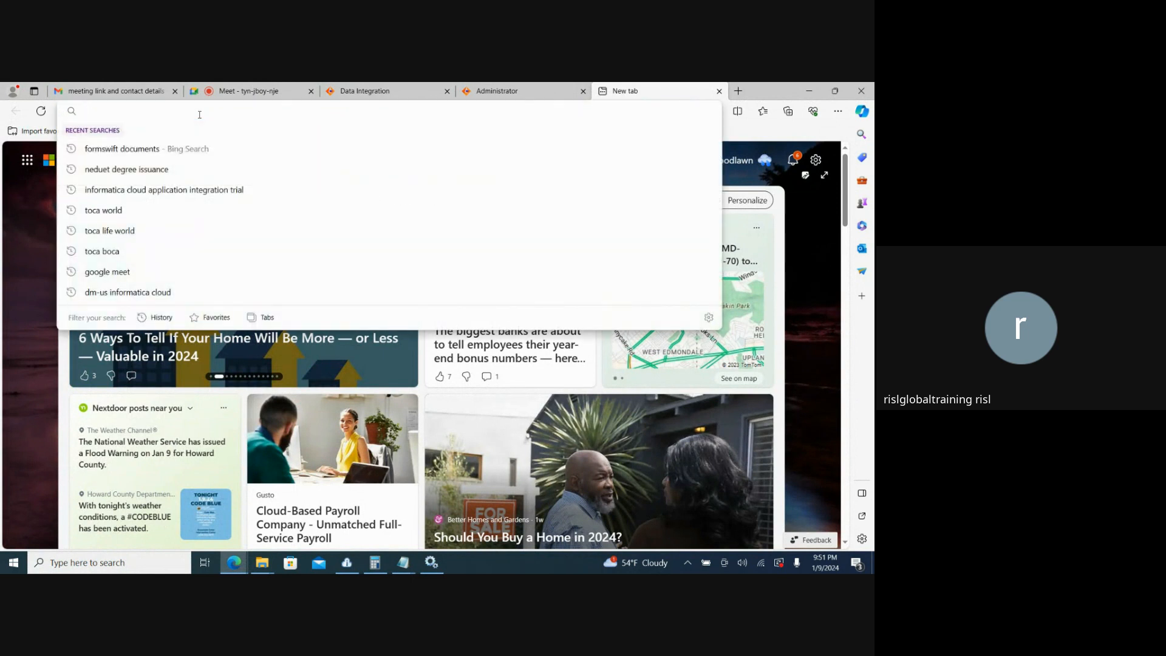
{"action": "type", "text": "google.com"}
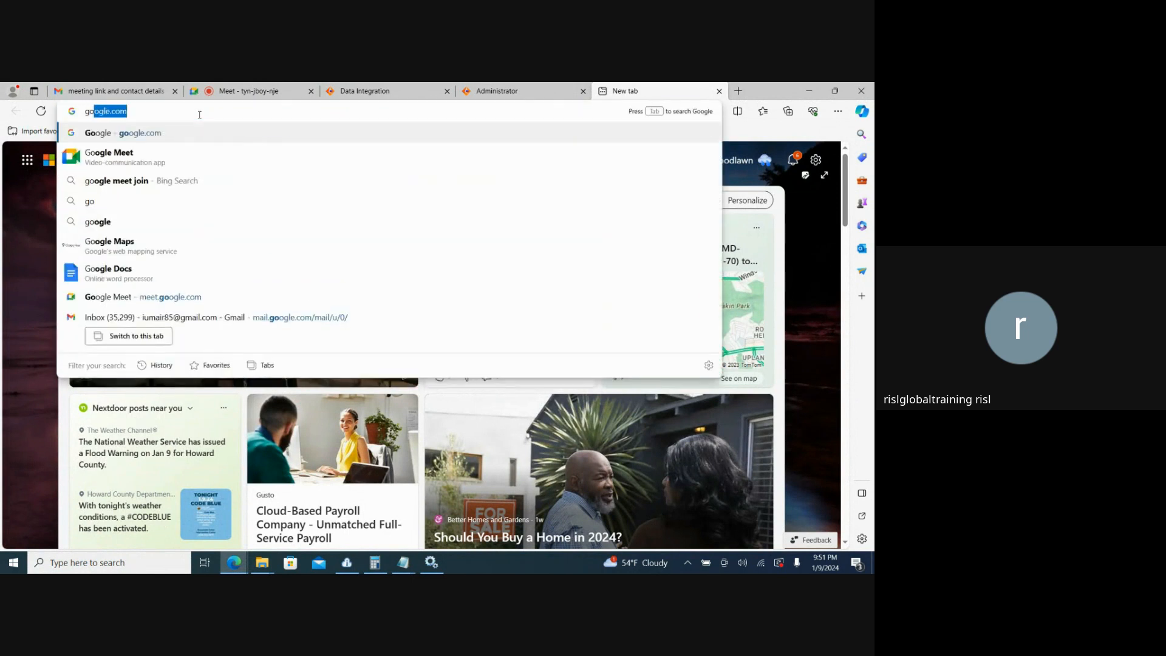
{"action": "key", "text": "Return"}
{"action": "type", "text": "cels"}
{"action": "type", "text": "i"}
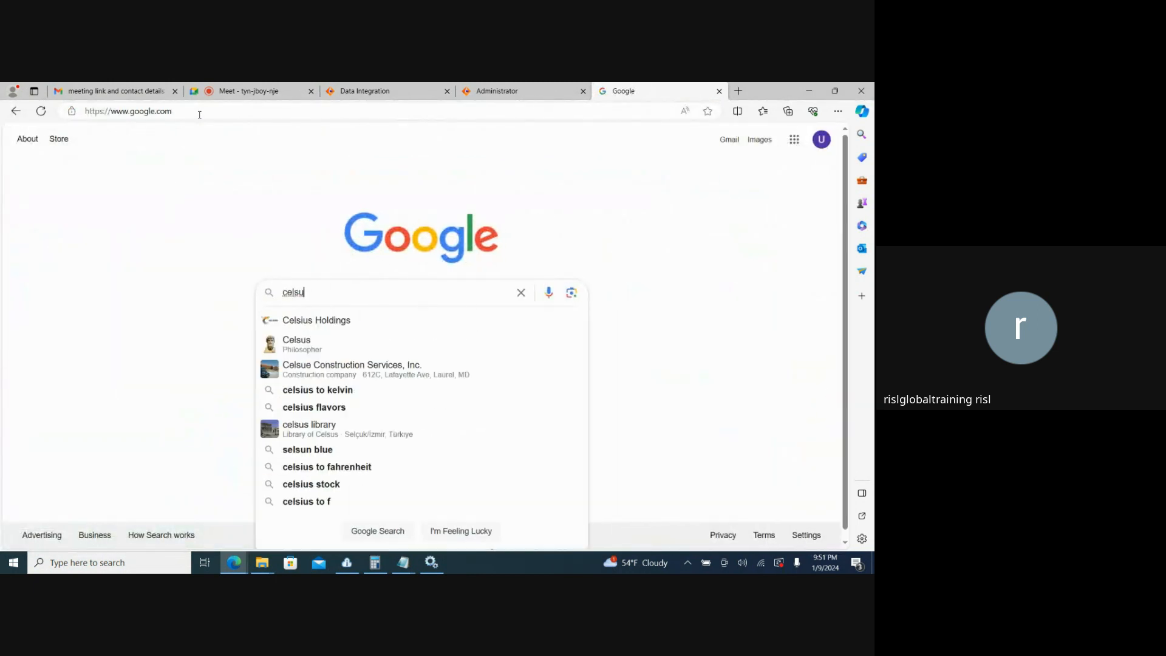
{"action": "type", "text": "u"}
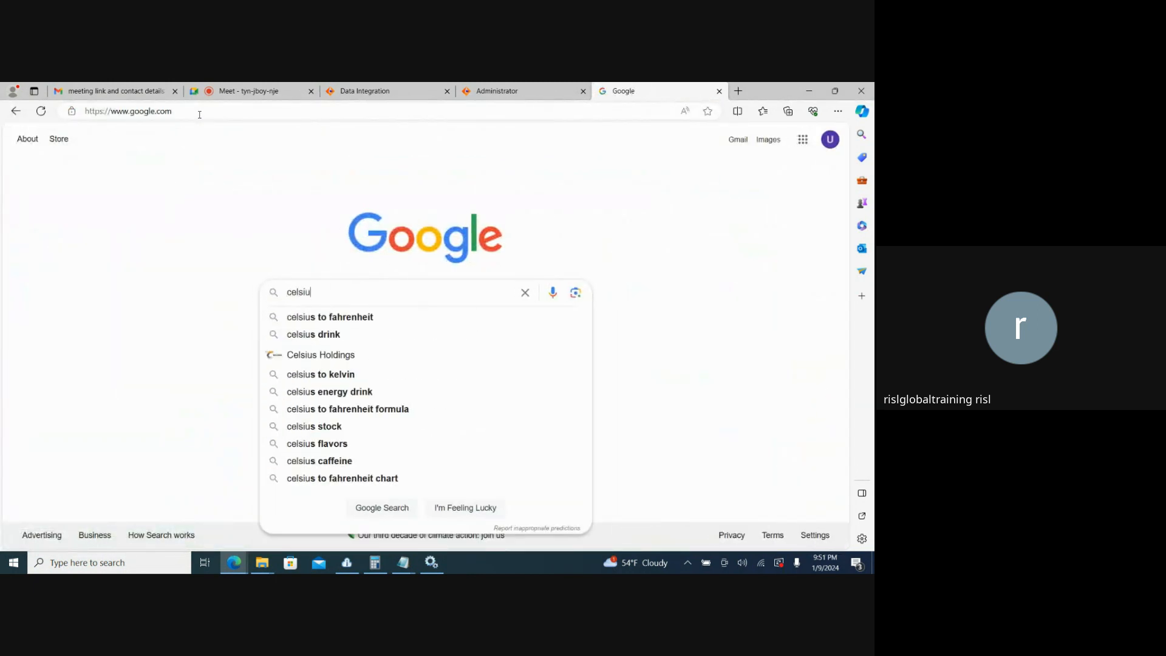
{"action": "left_click", "coordinate": [331, 317]}
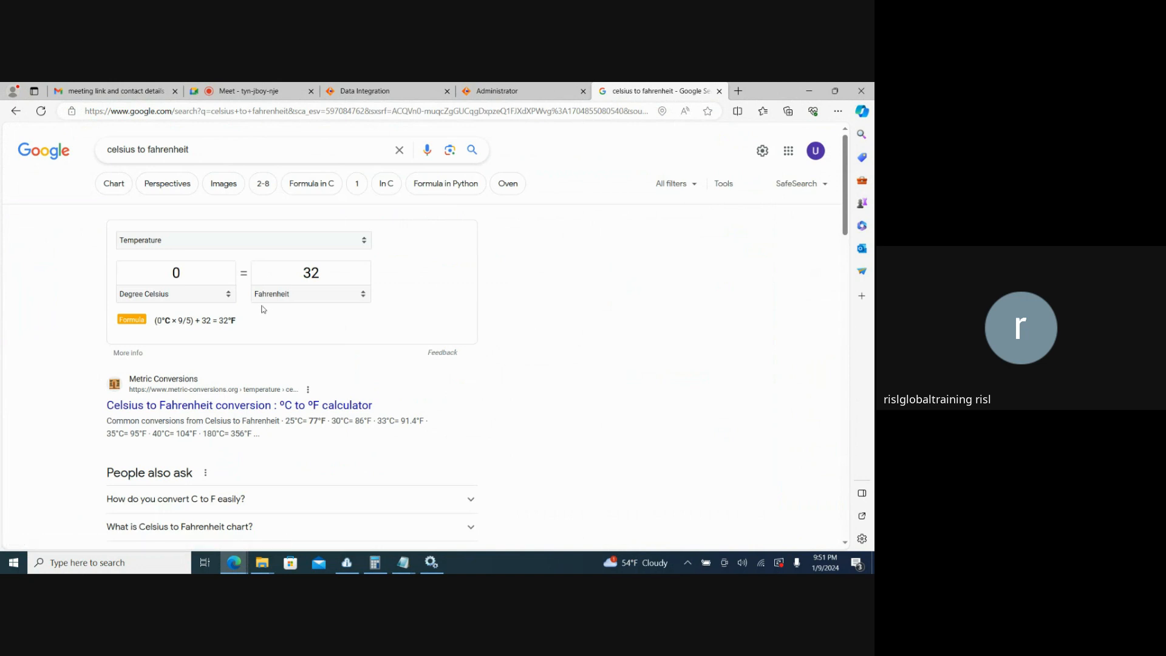
Refine the search to "celsius to fahrenheit web service" and open the W3Schools TempConvert Web Service page.
{"action": "left_click", "coordinate": [226, 149]}
{"action": "type", "text": "web"}
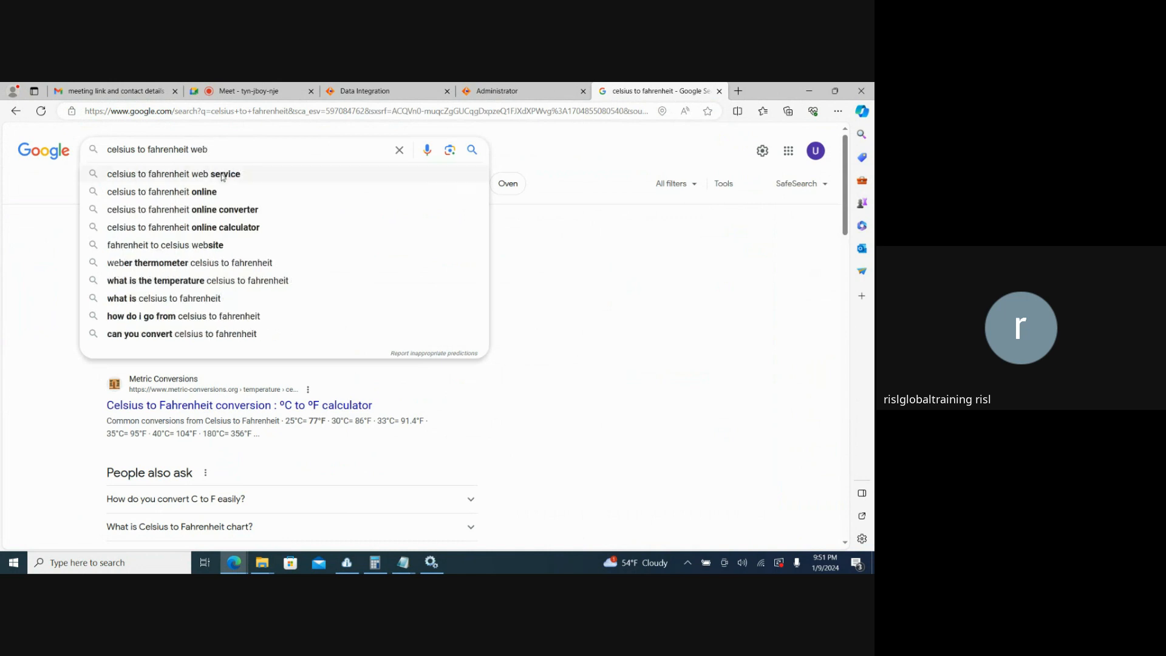
{"action": "left_click", "coordinate": [223, 174]}
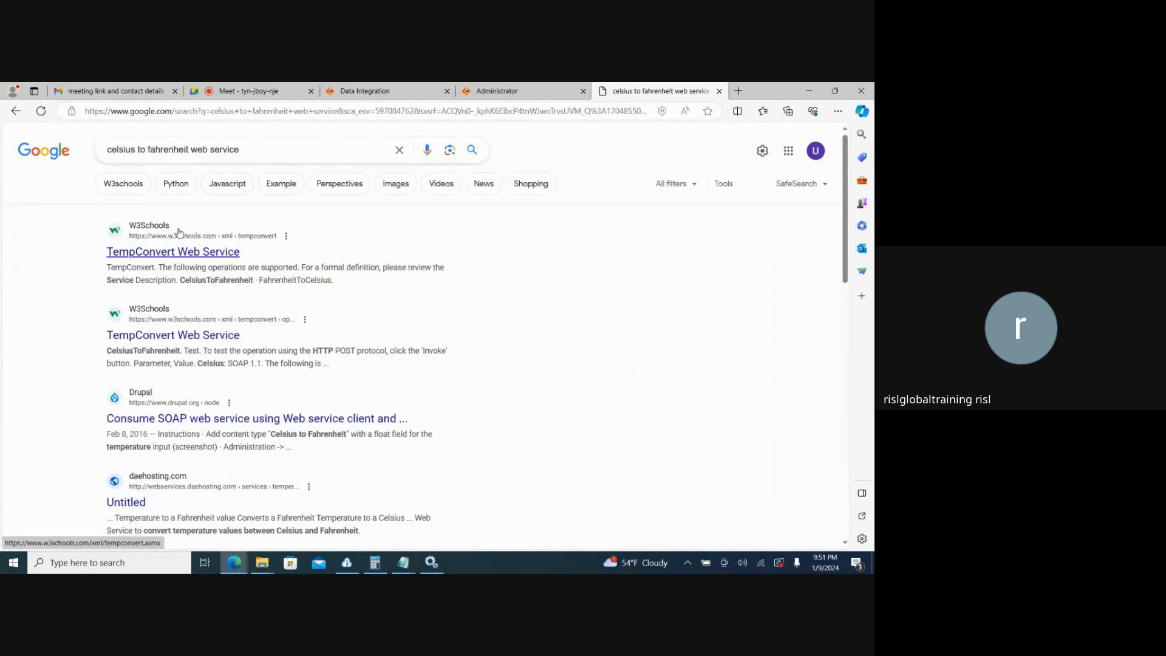
{"action": "left_click", "coordinate": [189, 254]}
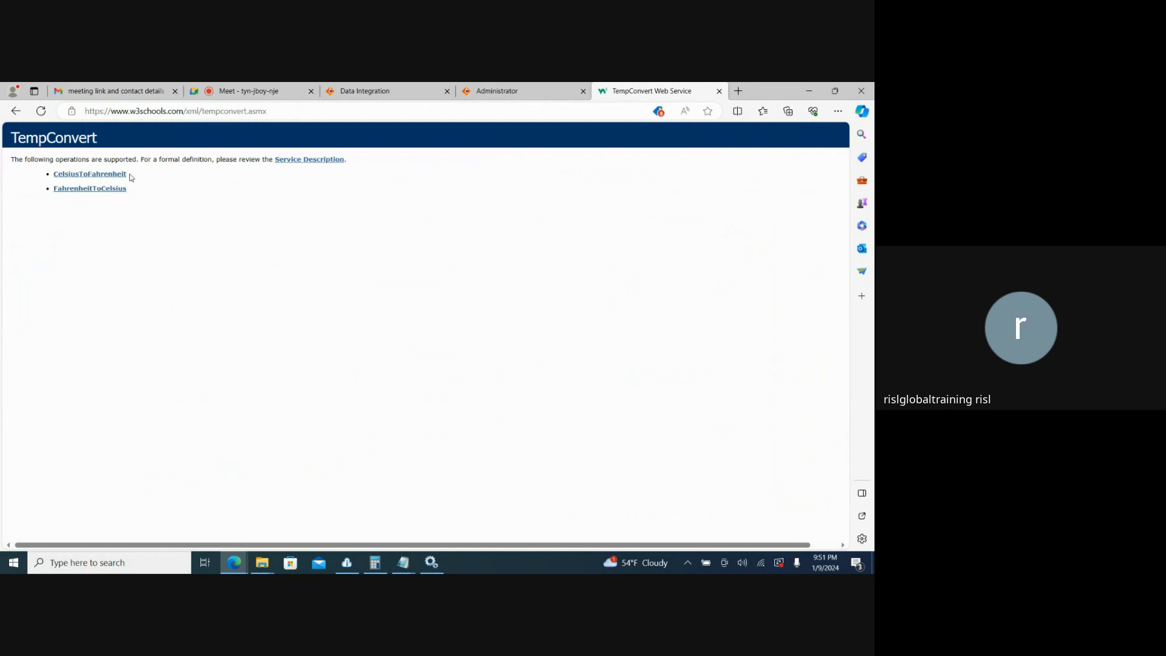
Open the CelsiusToFahrenheit operation and review its sample SOAP 1.1 and SOAP 1.2 requests and responses.
{"action": "left_click", "coordinate": [105, 174]}
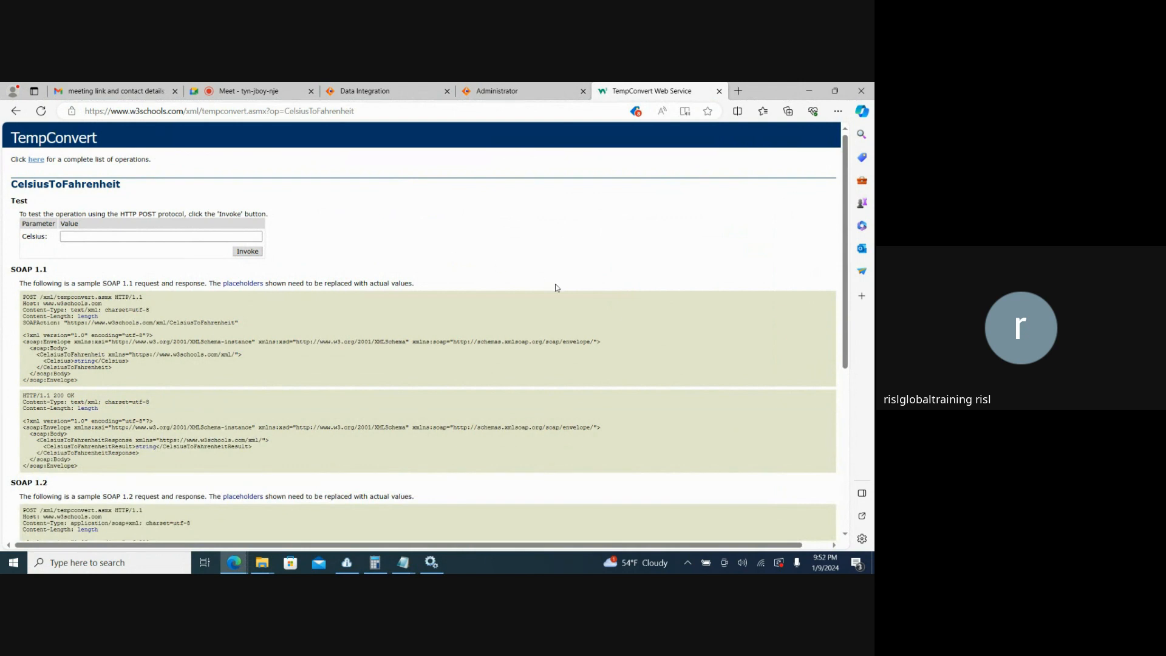
{"action": "scroll", "coordinate": [854, 324], "scroll_direction": "down", "scroll_amount": 1}
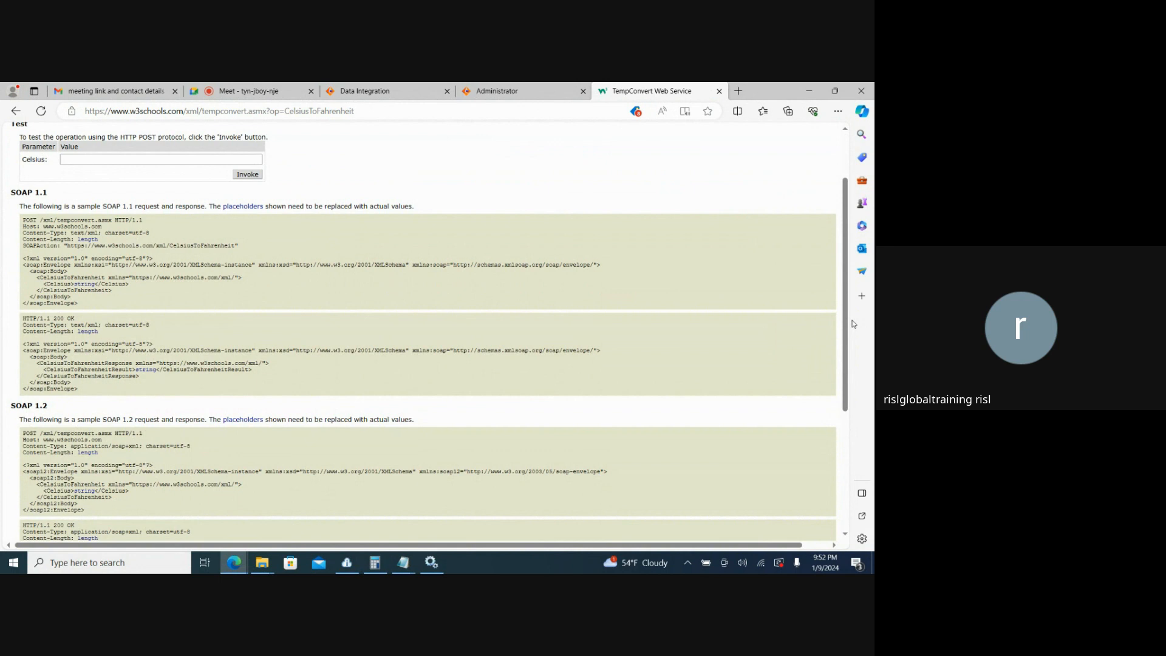
{"action": "left_click_drag", "start_coordinate": [847, 322], "coordinate": [848, 371]}
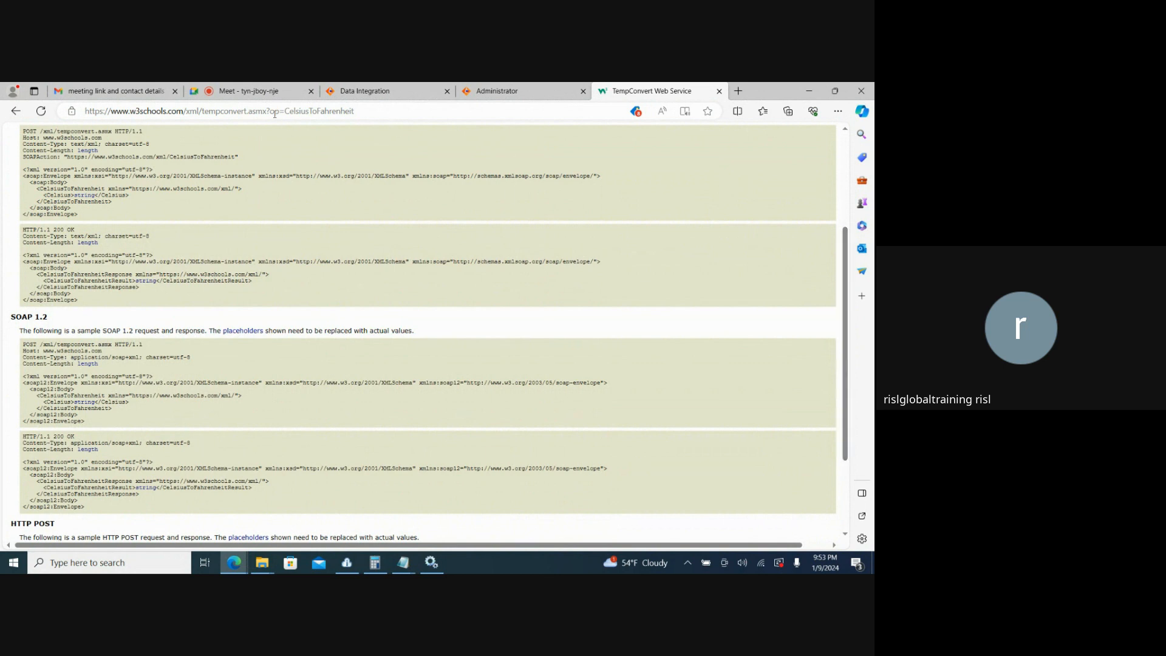
{"action": "left_click", "coordinate": [274, 111]}
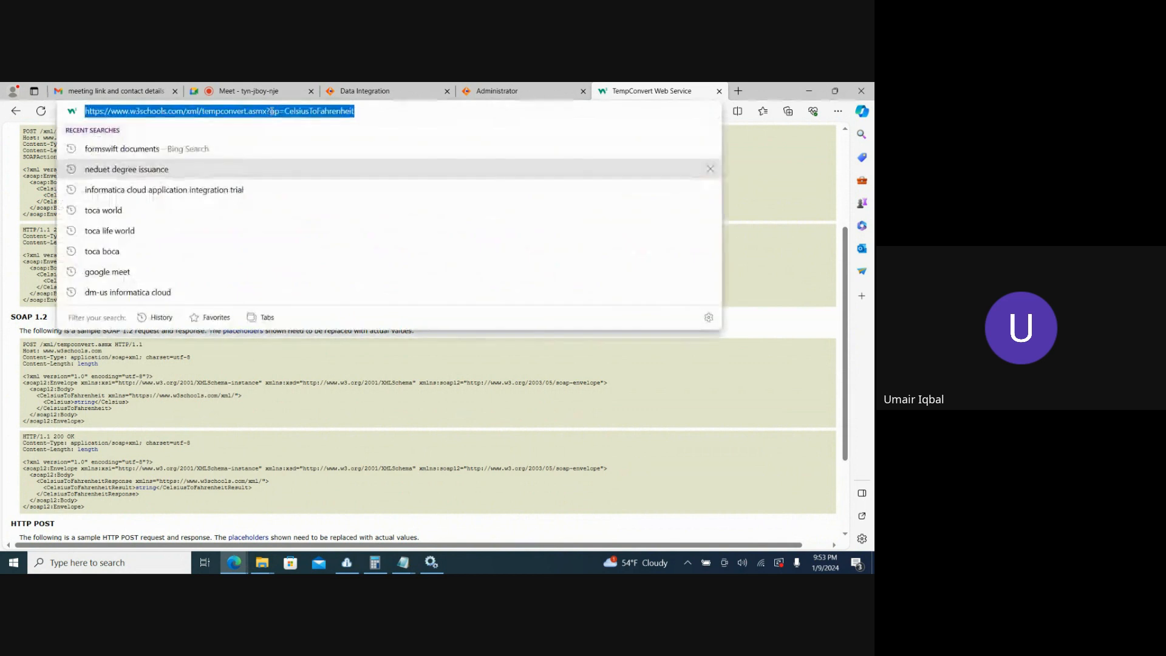
{"action": "left_click", "coordinate": [272, 113]}
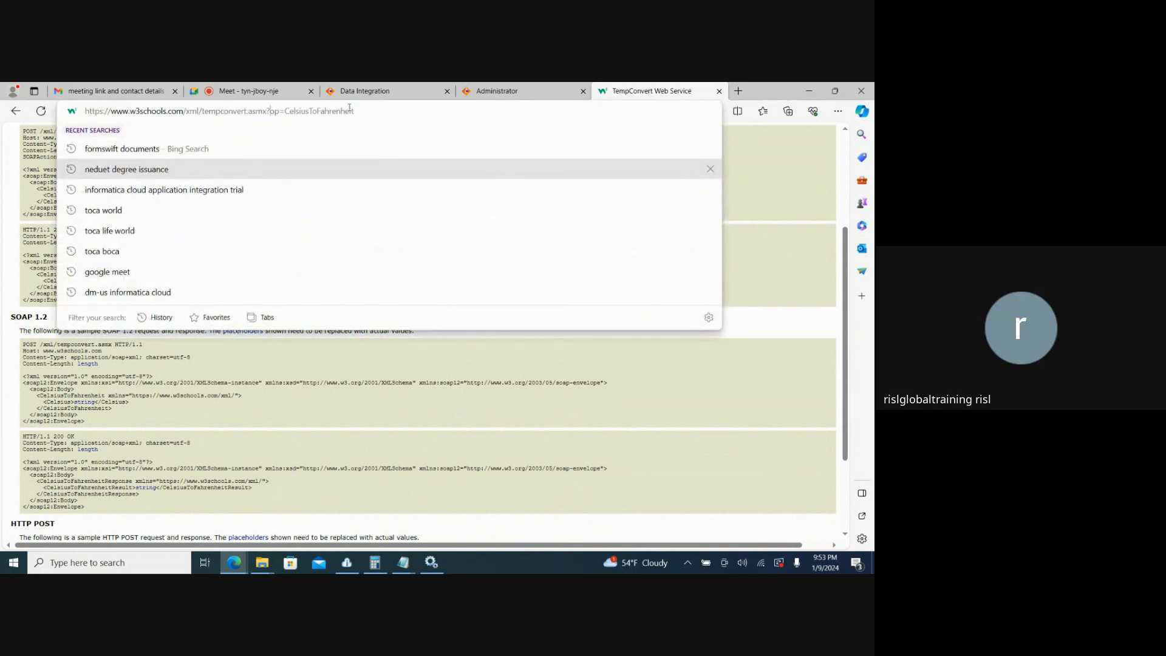
{"action": "key", "text": "BackSpace"}
{"action": "key", "text": "BackSpace"}
{"action": "key", "text": "BackSpace"}
{"action": "key", "text": "BackSpace"}
{"action": "key", "text": "BackSpace"}
{"action": "key", "text": "BackSpace"}
{"action": "key", "text": "BackSpace"}
{"action": "key", "text": "BackSpace"}
{"action": "key", "text": "BackSpace"}
{"action": "key", "text": "BackSpace"}
{"action": "key", "text": "BackSpace"}
{"action": "key", "text": "BackSpace"}
{"action": "key", "text": "BackSpace"}
{"action": "key", "text": "BackSpace"}
{"action": "key", "text": "BackSpace"}
{"action": "key", "text": "BackSpace"}
{"action": "key", "text": "BackSpace"}
{"action": "key", "text": "BackSpace"}
{"action": "key", "text": "BackSpace"}
{"action": "key", "text": "BackSpace"}
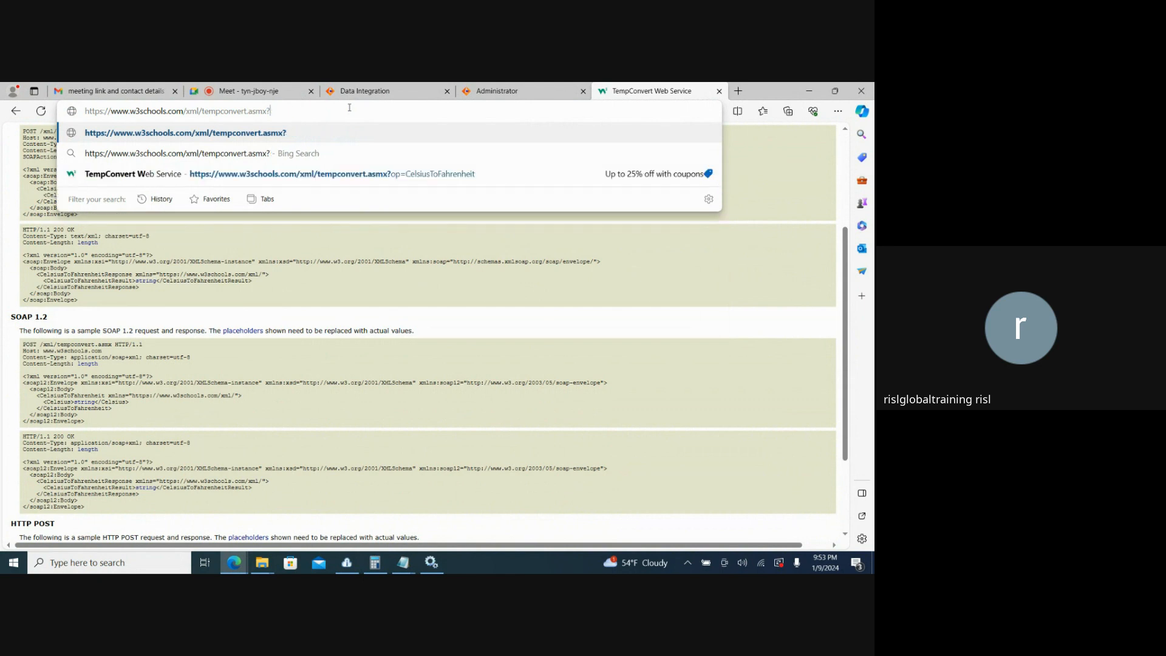
{"action": "type", "text": "wsdl"}
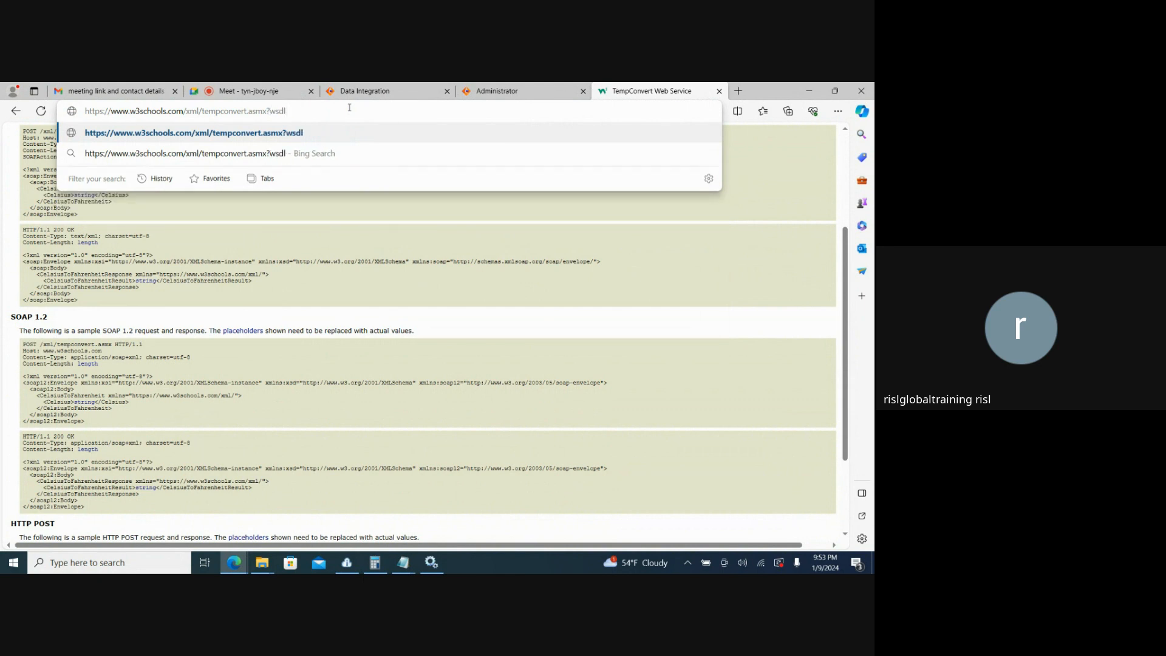
{"action": "key", "text": "Return"}
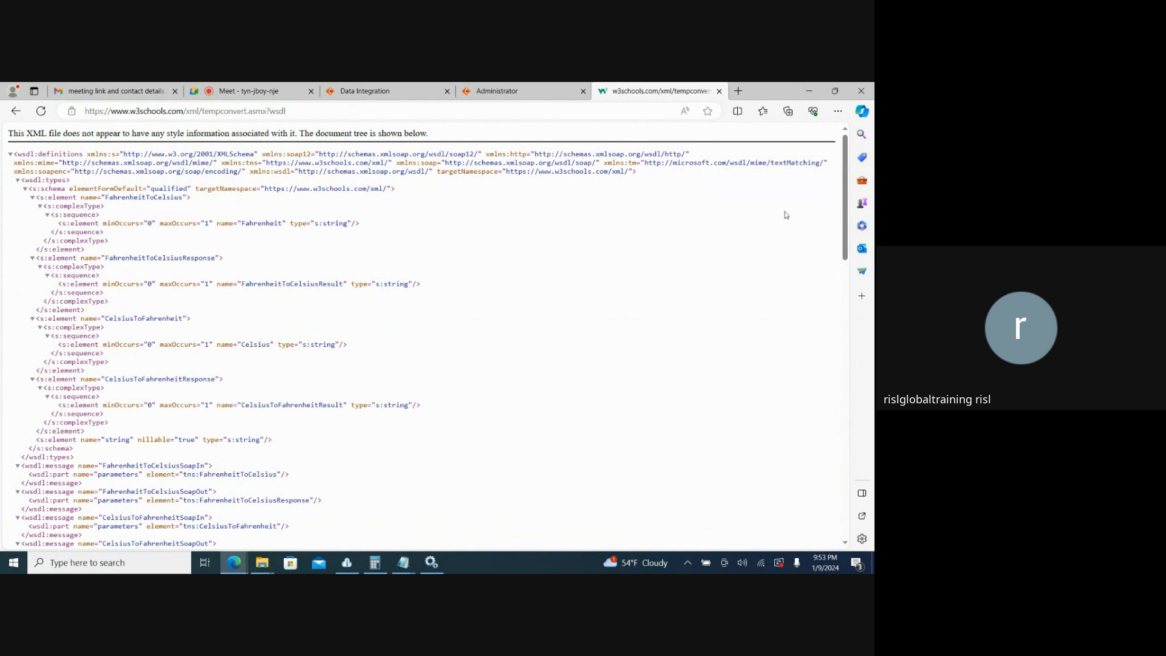
{"action": "left_click_drag", "start_coordinate": [843, 226], "coordinate": [848, 249]}
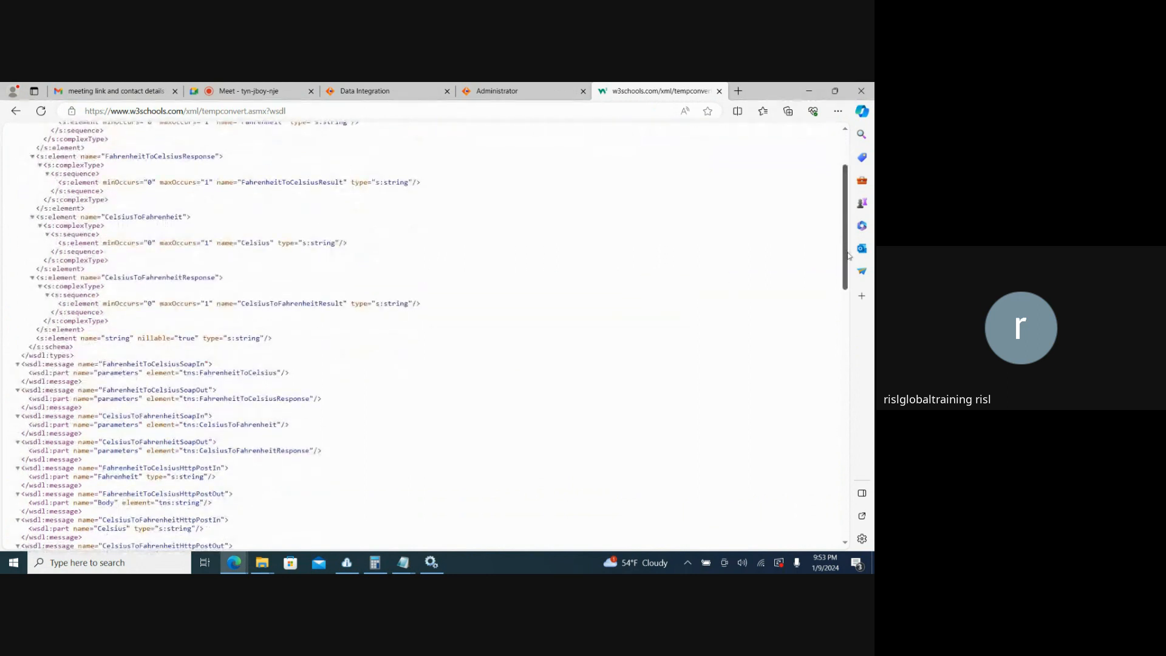
{"action": "left_click_drag", "start_coordinate": [849, 255], "coordinate": [848, 222]}
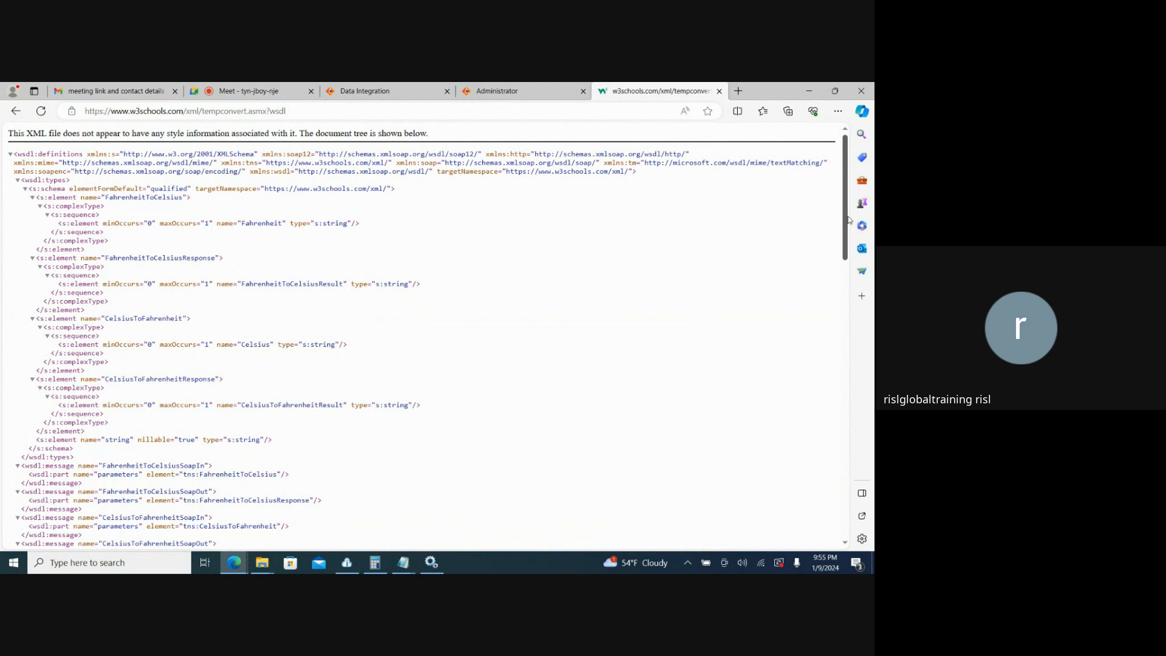
Return to Informatica Data Integration and create a new Business Services component asset.
{"action": "left_click", "coordinate": [404, 89]}
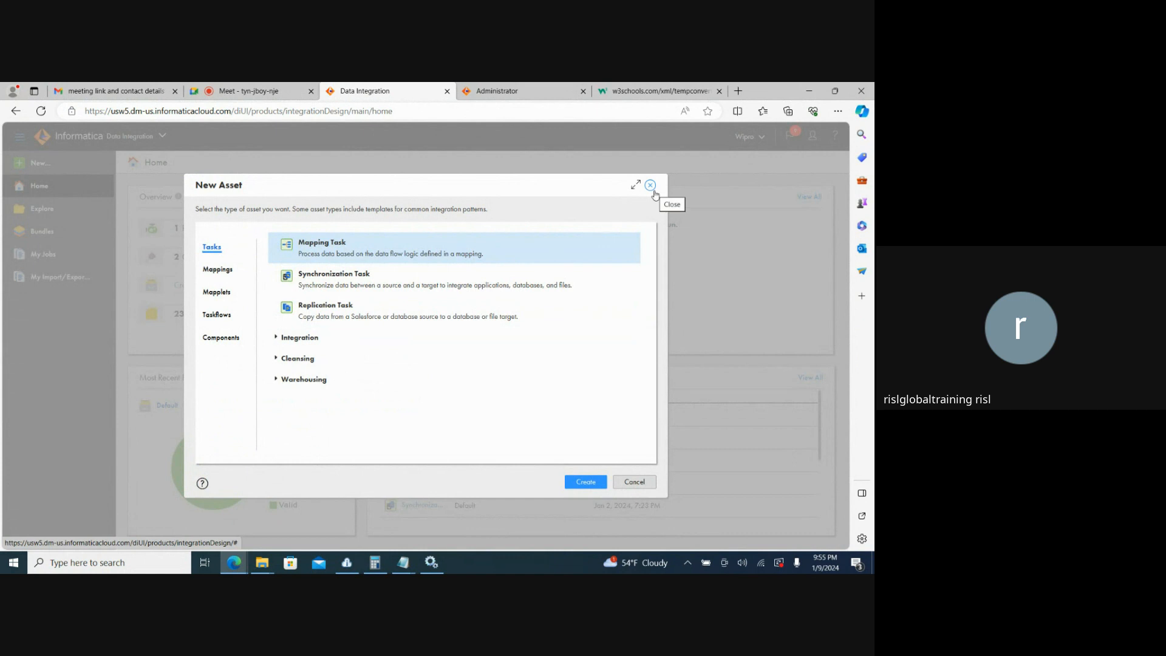
{"action": "left_click", "coordinate": [220, 338]}
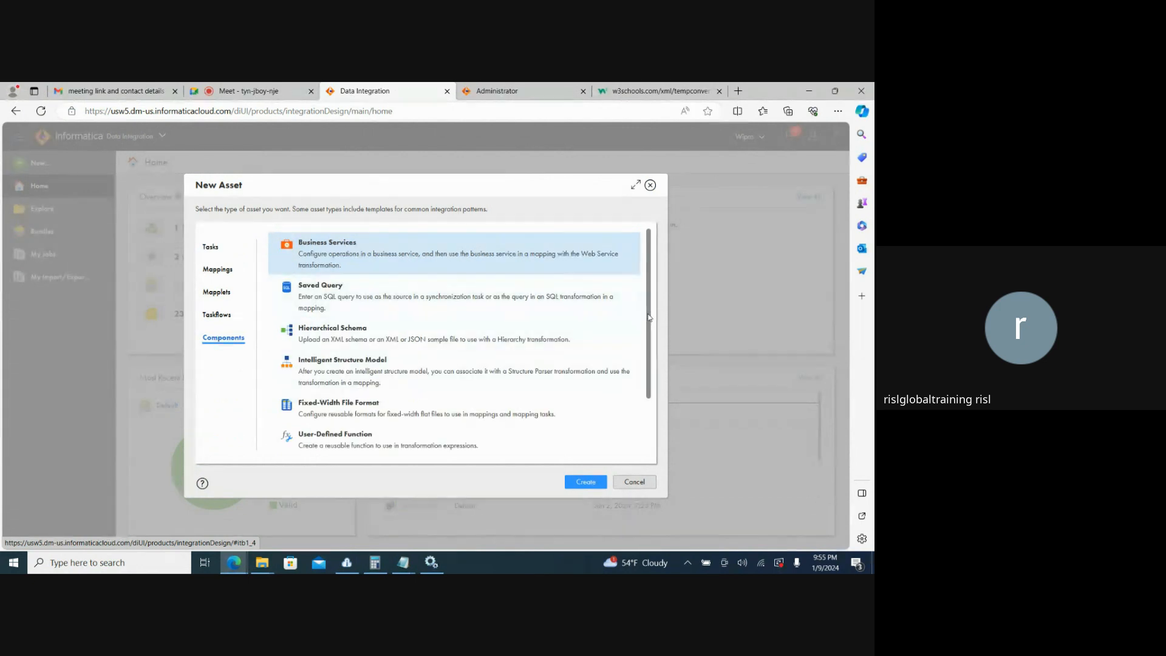
{"action": "scroll", "coordinate": [649, 330], "scroll_direction": "down", "scroll_amount": 1}
{"action": "scroll", "coordinate": [648, 303], "scroll_direction": "up", "scroll_amount": 1}
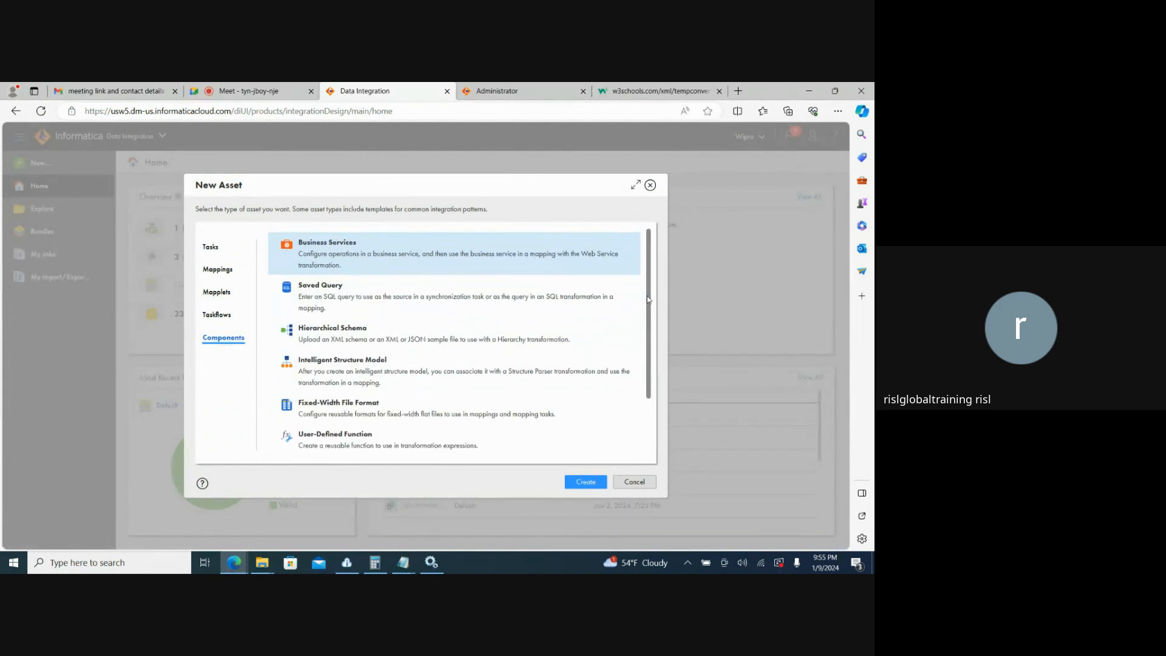
{"action": "left_click", "coordinate": [585, 483]}
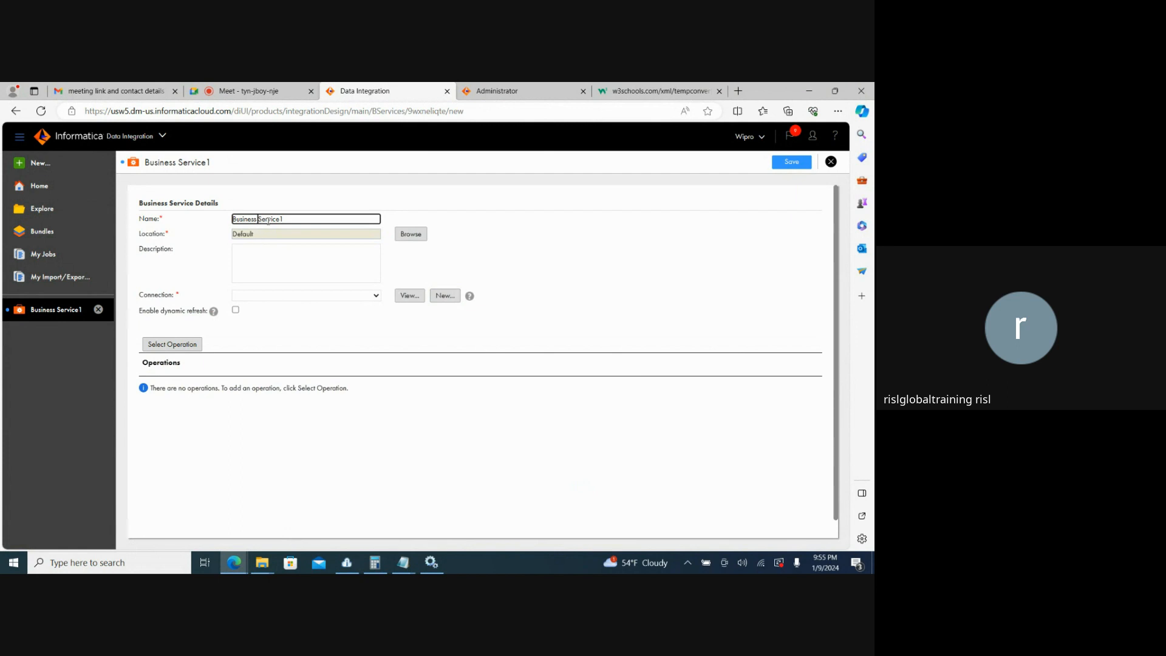
Name the business service BusinessService_Conversion.
{"action": "key", "text": "BackSpace"}
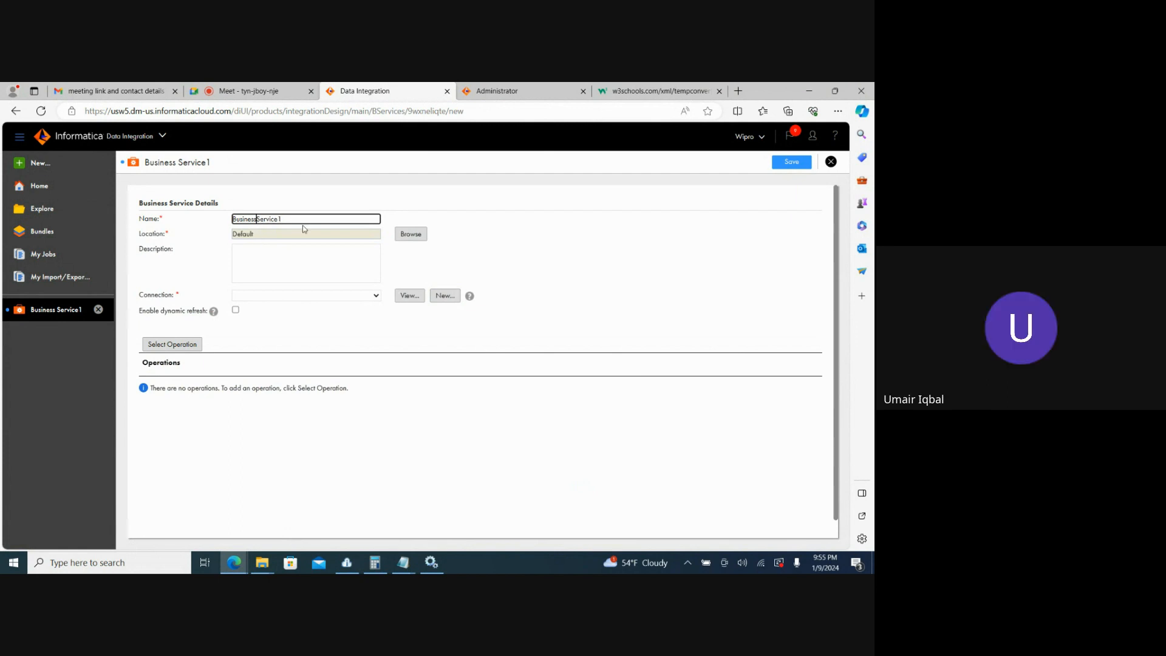
{"action": "left_click", "coordinate": [299, 223]}
{"action": "key", "text": "BackSpace"}
{"action": "type", "text": "_C"}
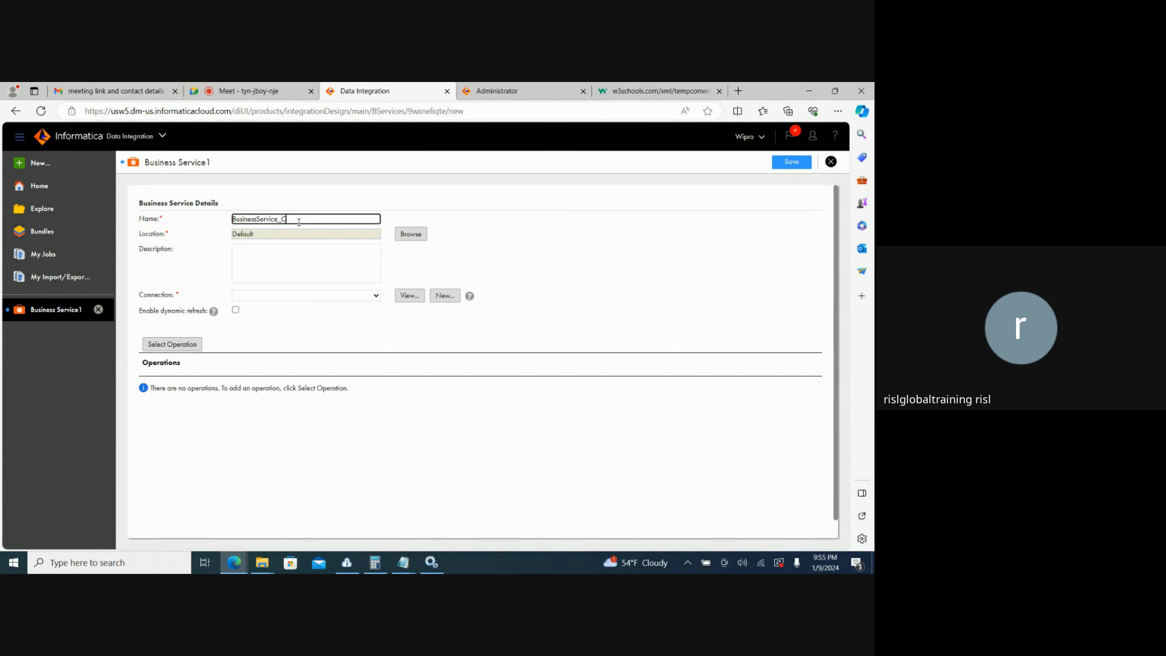
{"action": "key", "text": "BackSpace"}
{"action": "type", "text": "Conversion"}
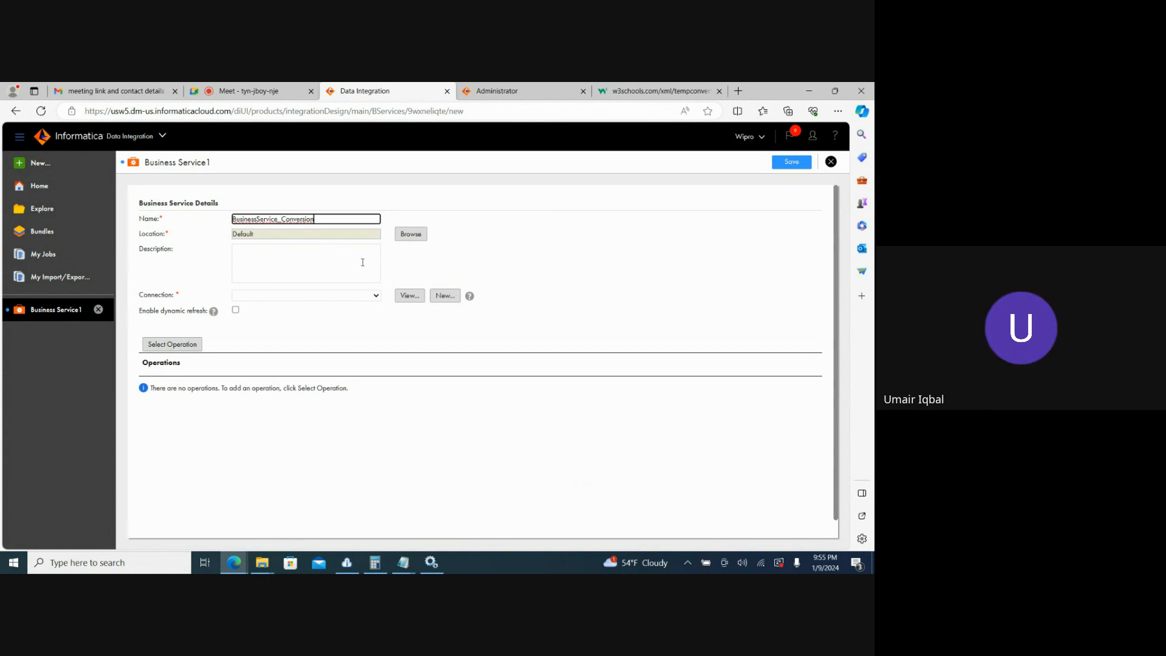
Start a new connection for the business service and name it webservice_conversion.
{"action": "left_click", "coordinate": [376, 296]}
{"action": "left_click", "coordinate": [377, 297]}
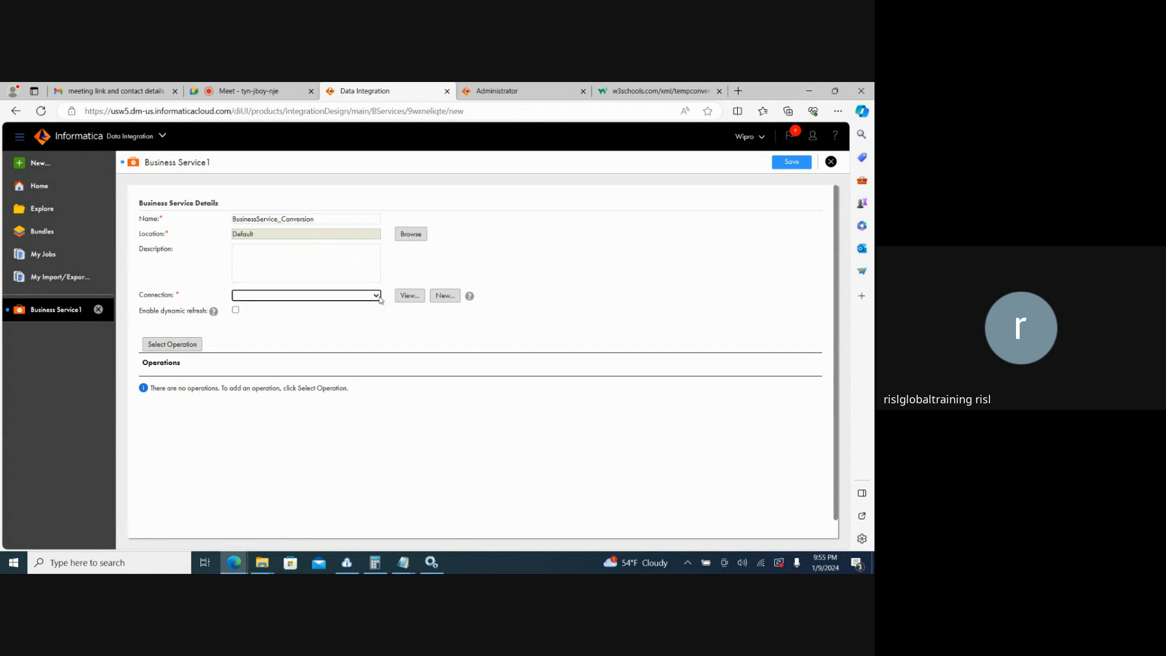
{"action": "left_click", "coordinate": [438, 300]}
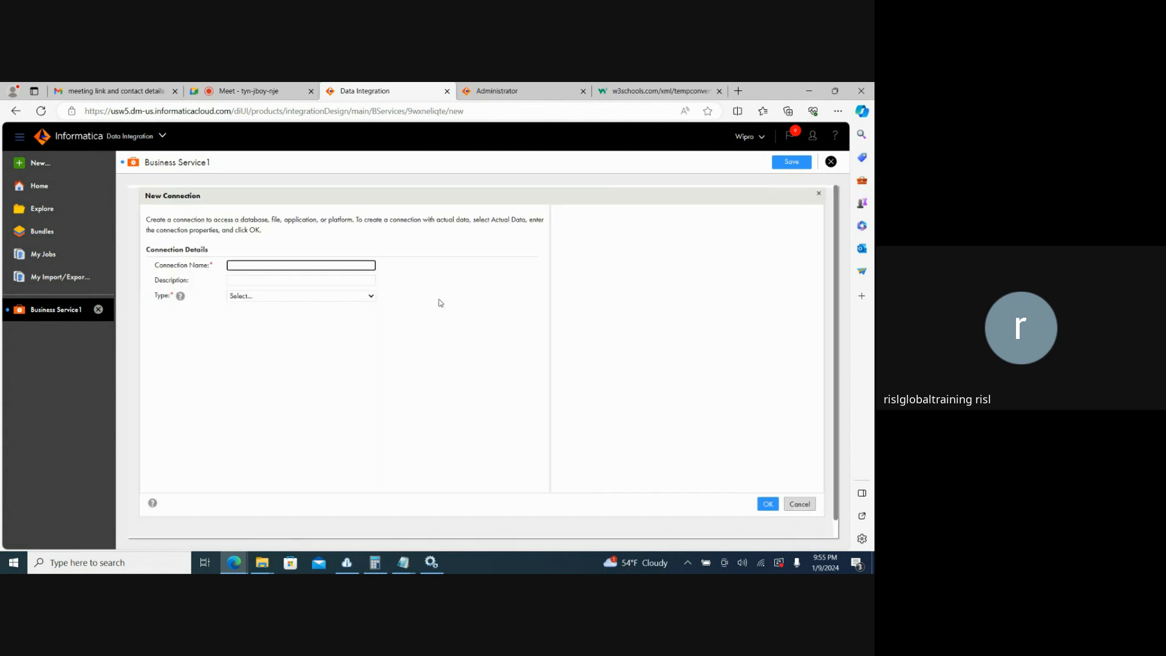
{"action": "left_click", "coordinate": [296, 266]}
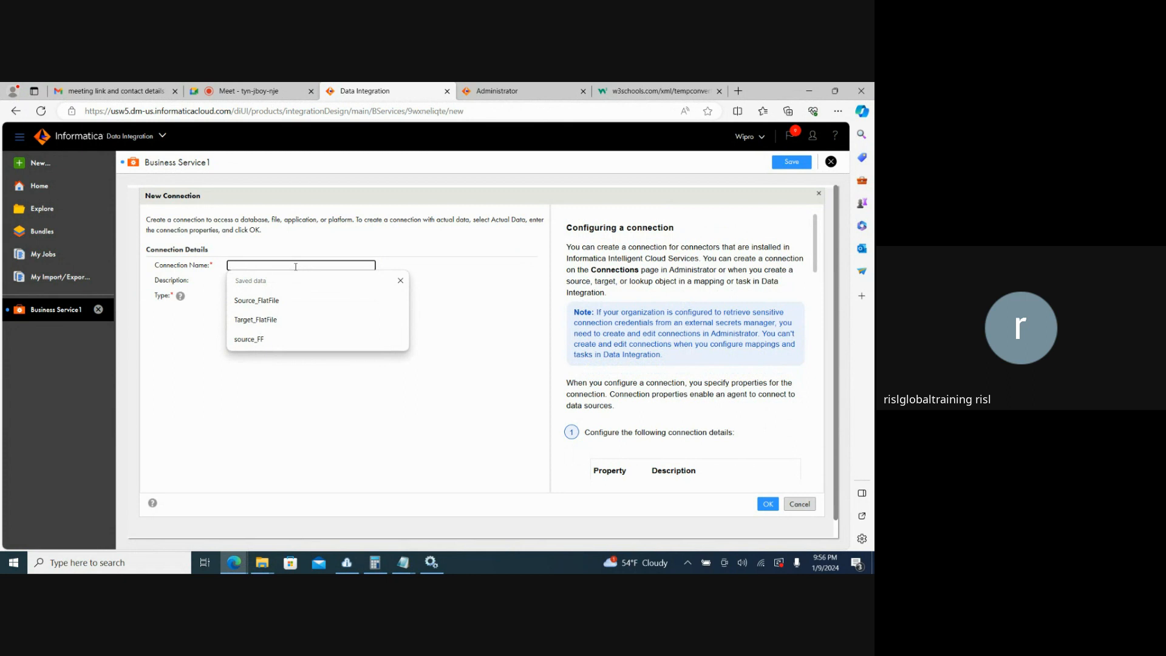
{"action": "type", "text": "webservice_conversion"}
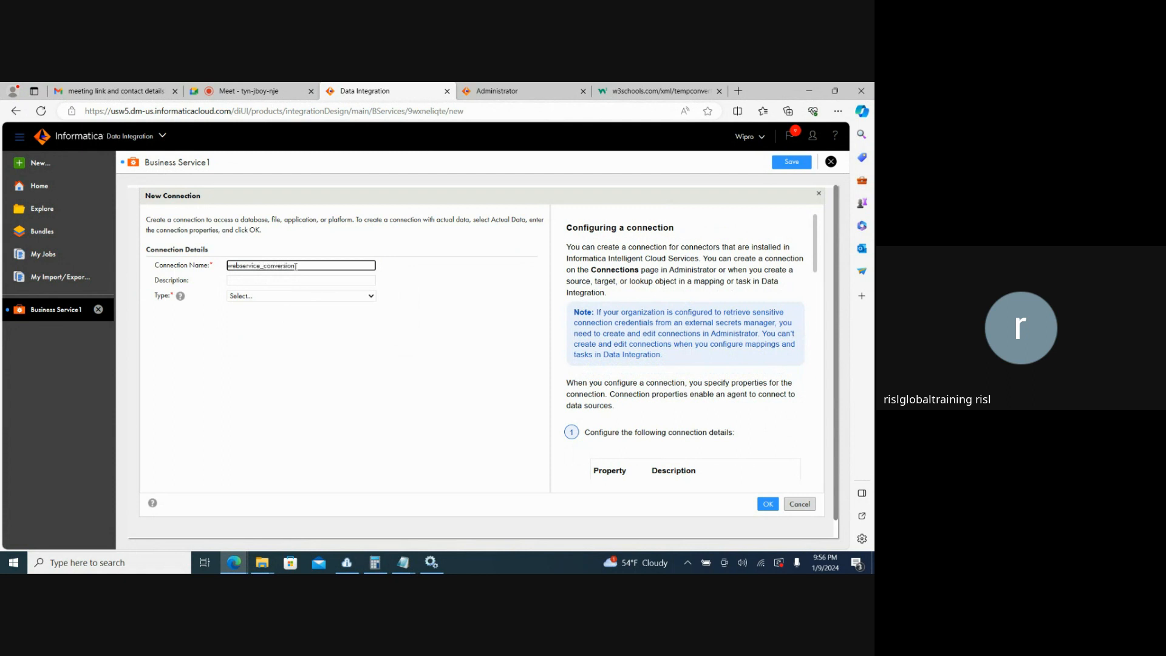
{"action": "left_click", "coordinate": [309, 315]}
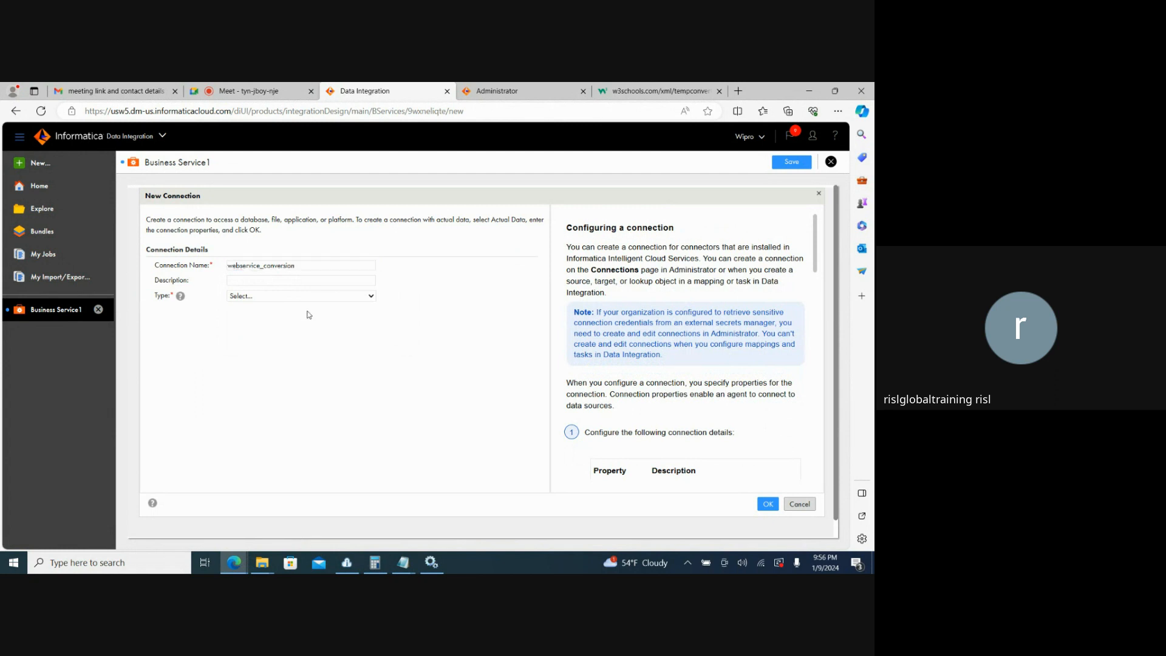
Set the new connection's type to WSConsumer.
{"action": "left_click", "coordinate": [281, 300]}
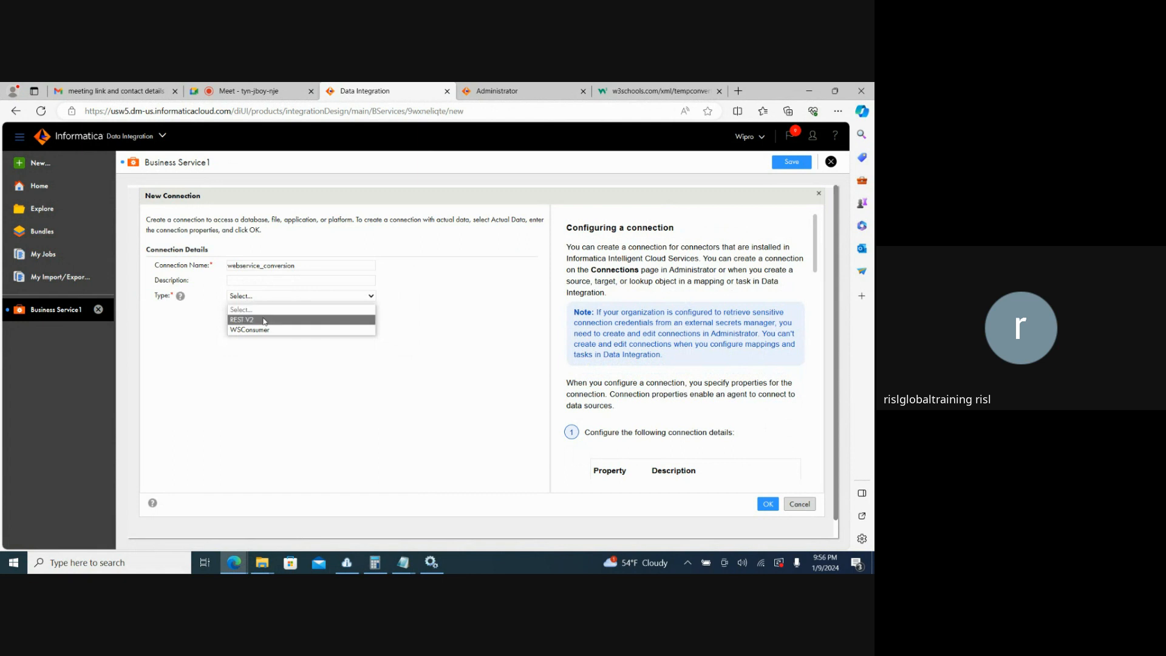
{"action": "left_click", "coordinate": [264, 320]}
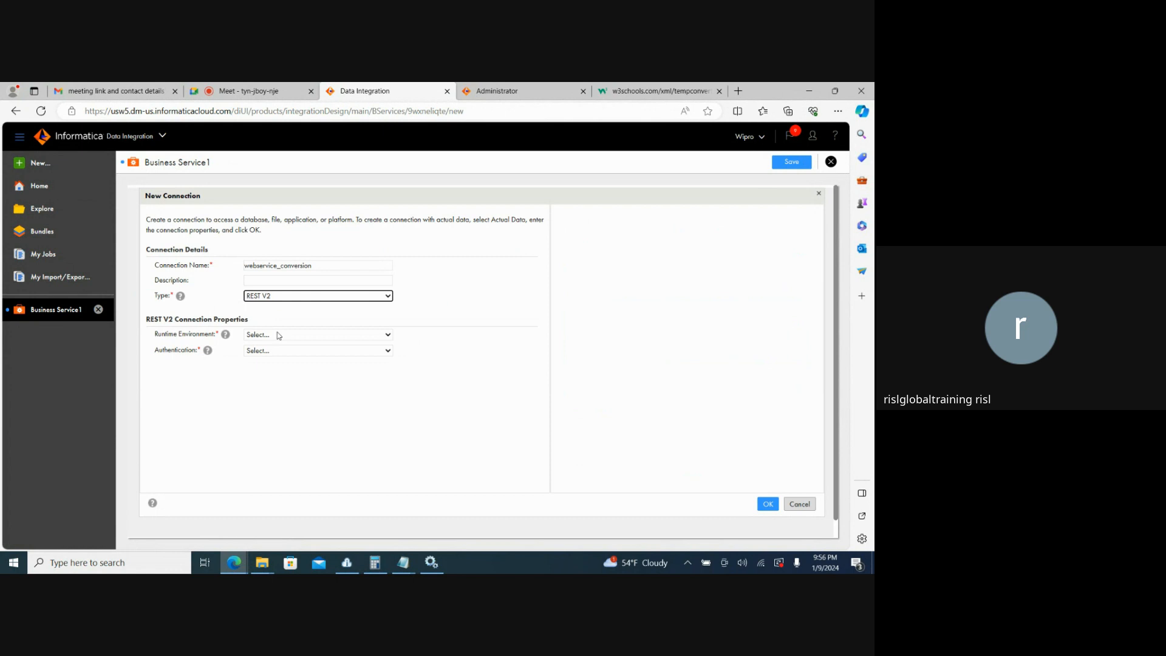
{"action": "left_click", "coordinate": [294, 297]}
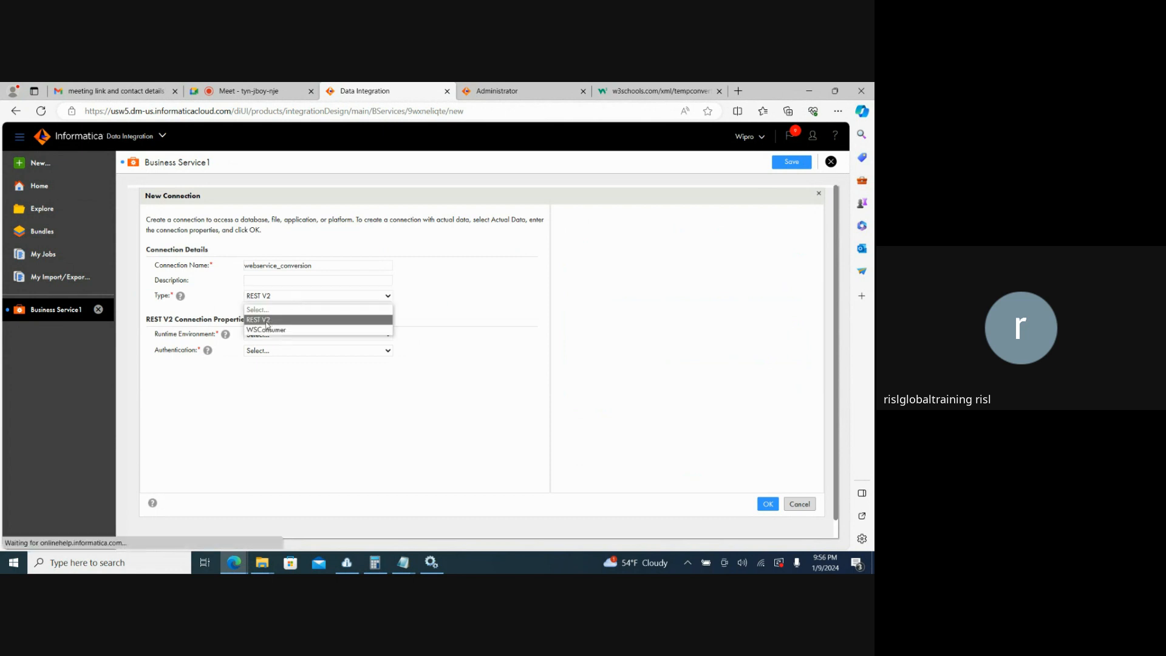
{"action": "left_click", "coordinate": [265, 329]}
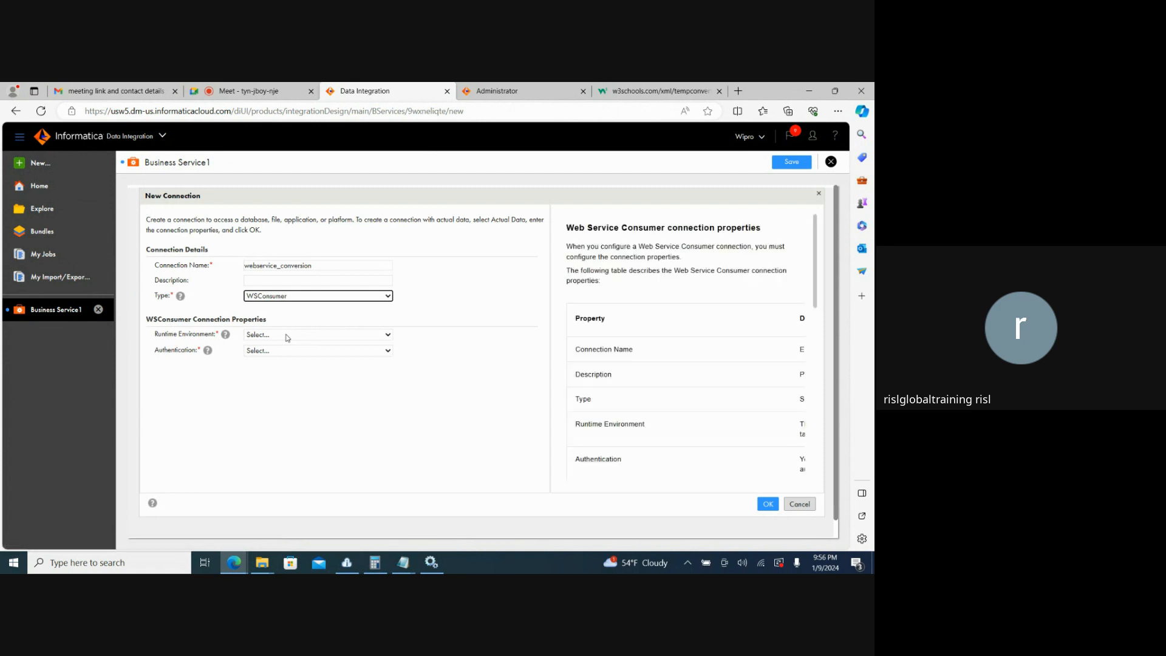
Set the connection's runtime environment to DESKTOP-E8GPKQS and its authentication to Other Authentication.
{"action": "left_click", "coordinate": [288, 338]}
{"action": "left_click", "coordinate": [279, 358]}
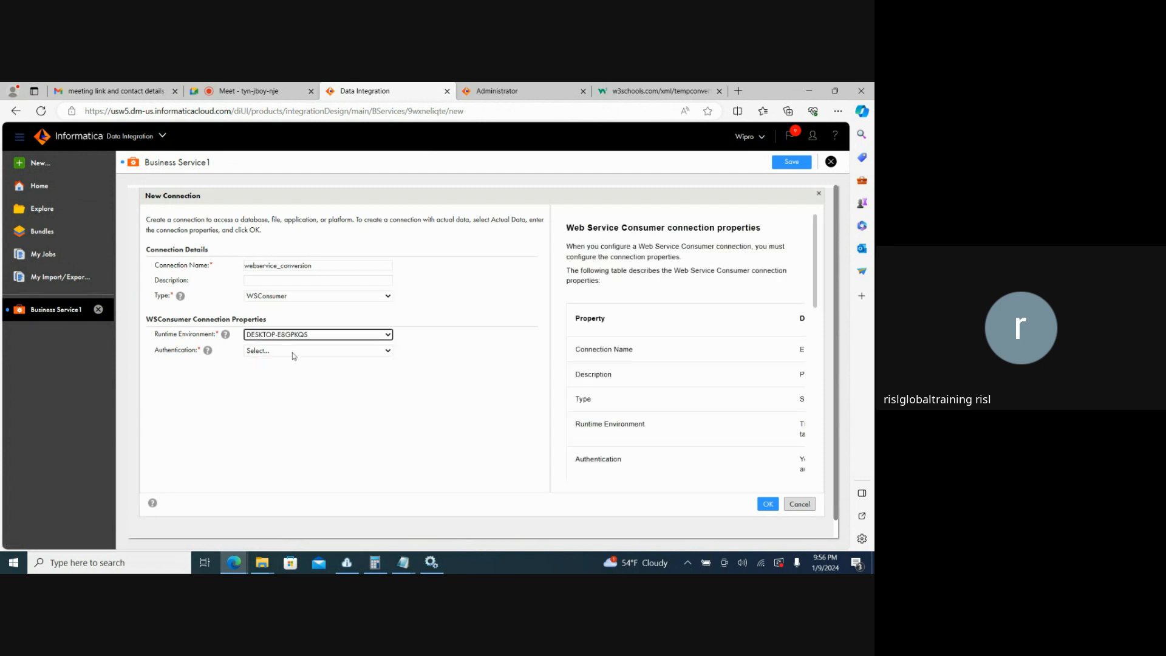
{"action": "left_click", "coordinate": [296, 352]}
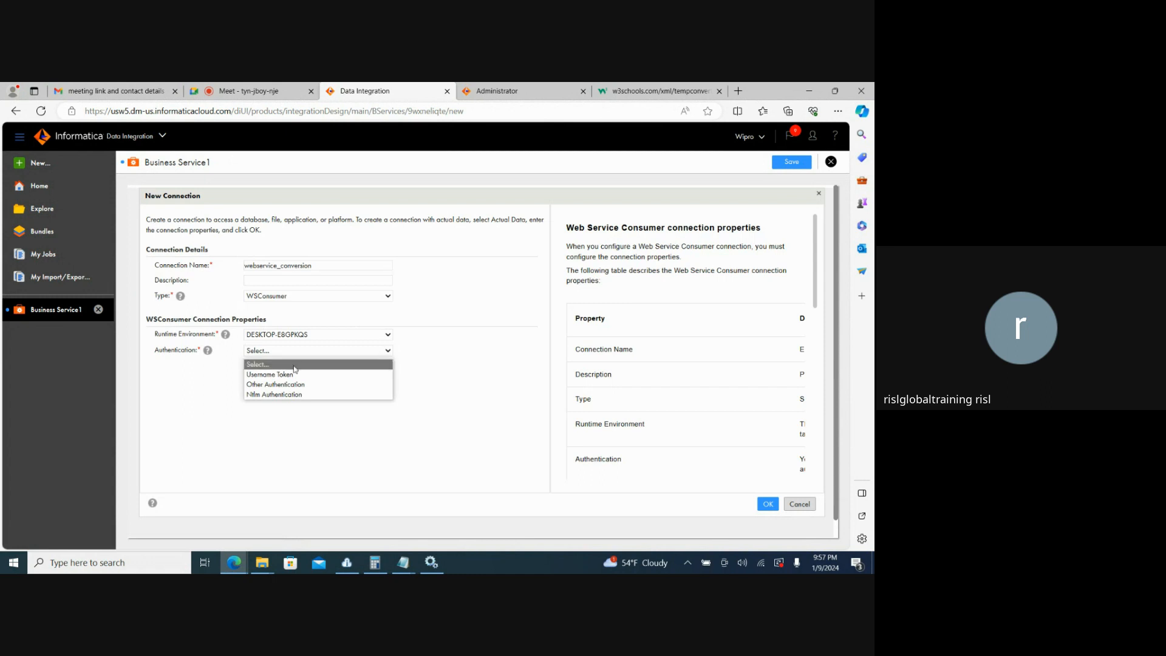
{"action": "left_click", "coordinate": [288, 383]}
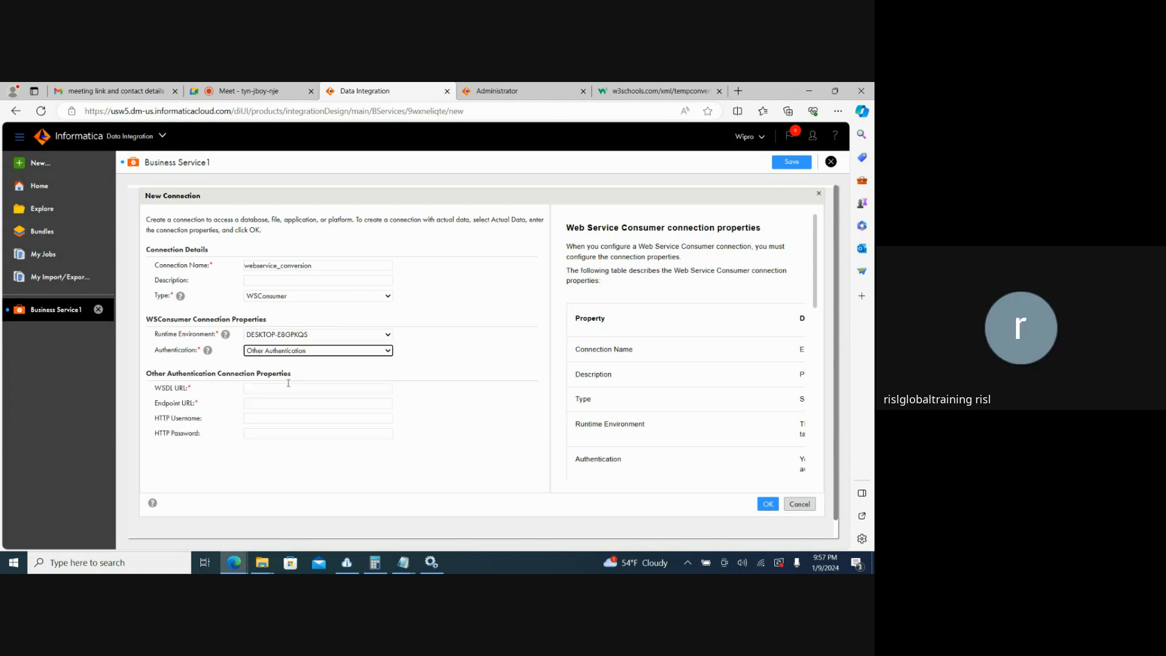
{"action": "left_click", "coordinate": [289, 383]}
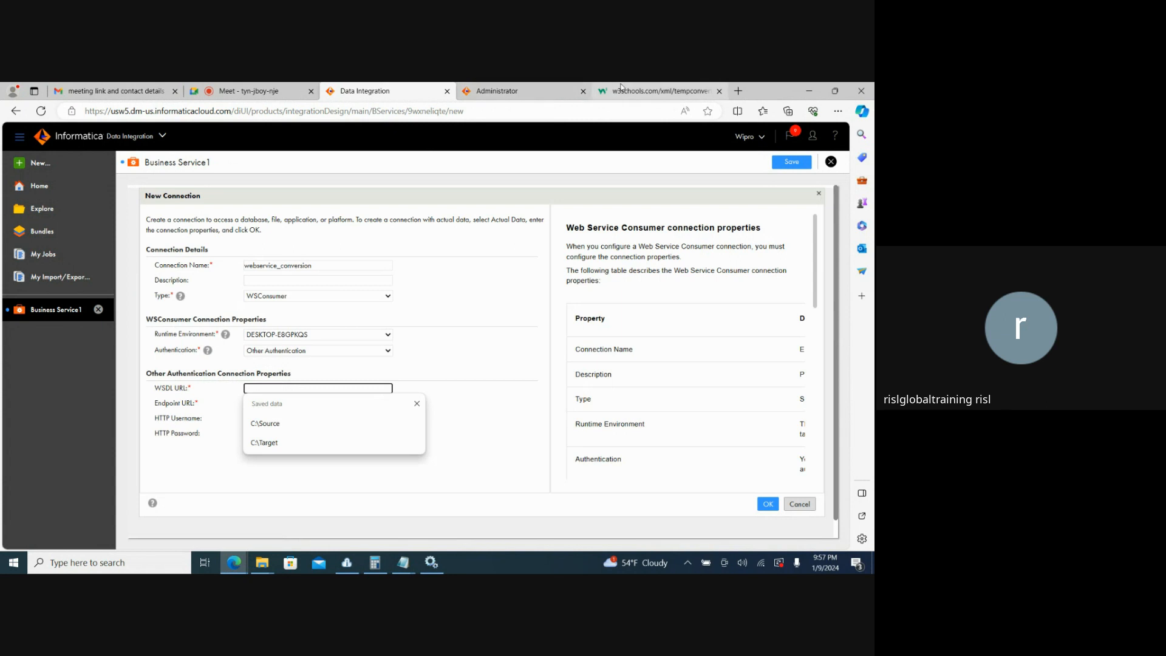
{"action": "left_click", "coordinate": [659, 91]}
{"action": "left_click", "coordinate": [342, 111]}
{"action": "key", "text": "ctrl+c"}
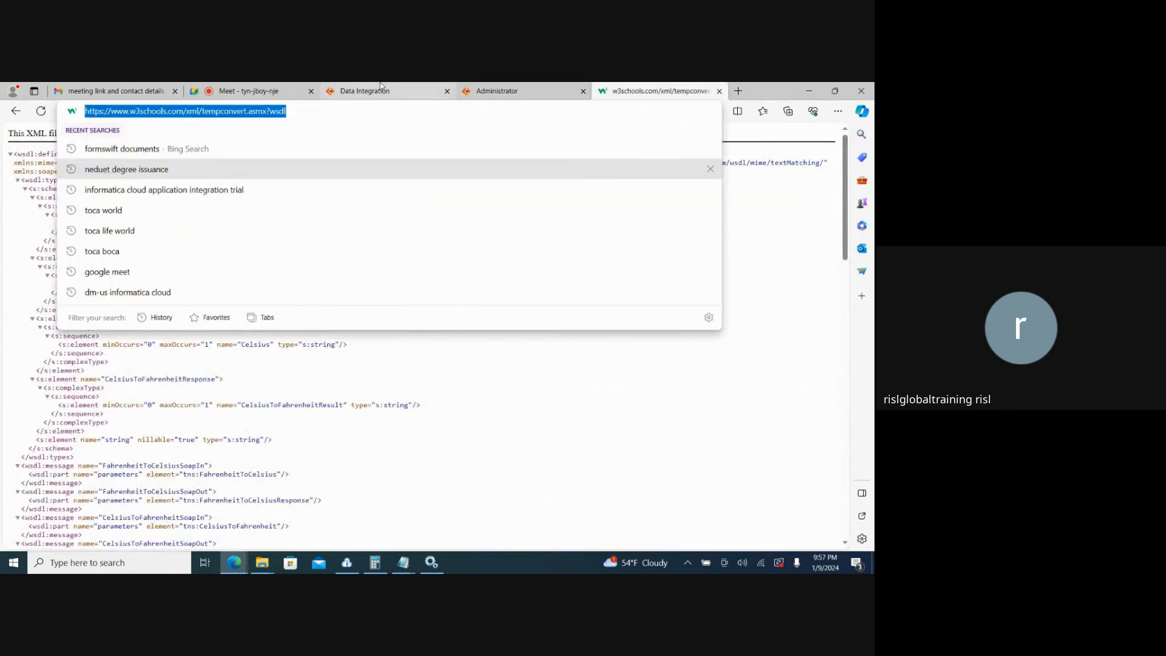
{"action": "left_click", "coordinate": [364, 90]}
{"action": "key", "text": "ctrl+v"}
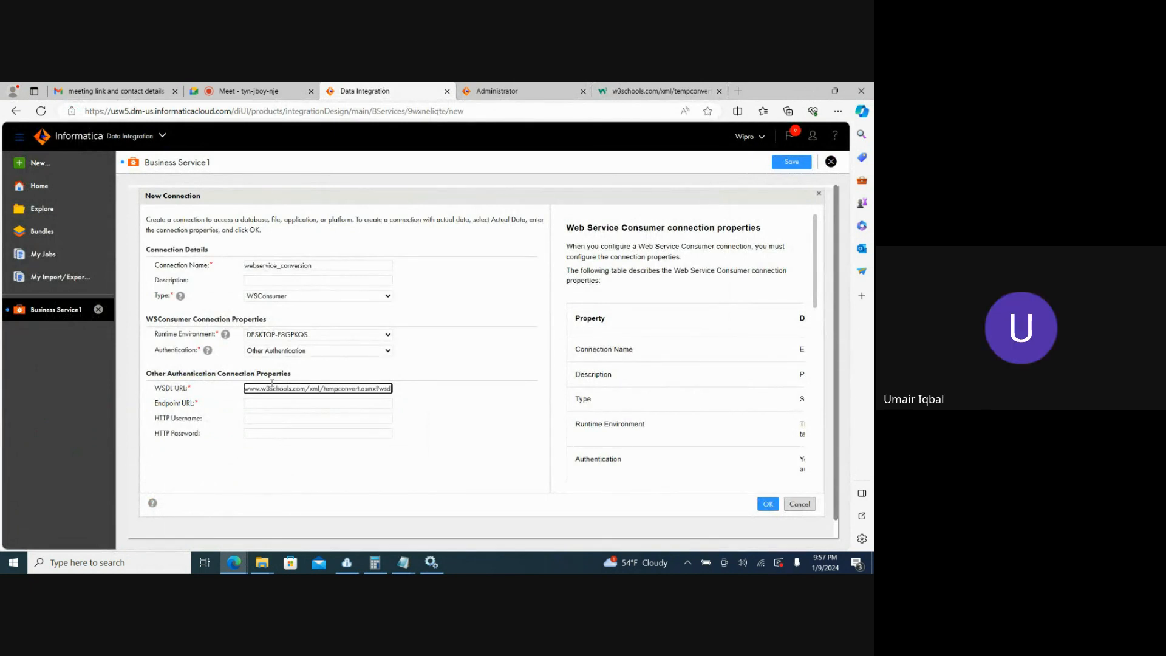
{"action": "left_click", "coordinate": [262, 403]}
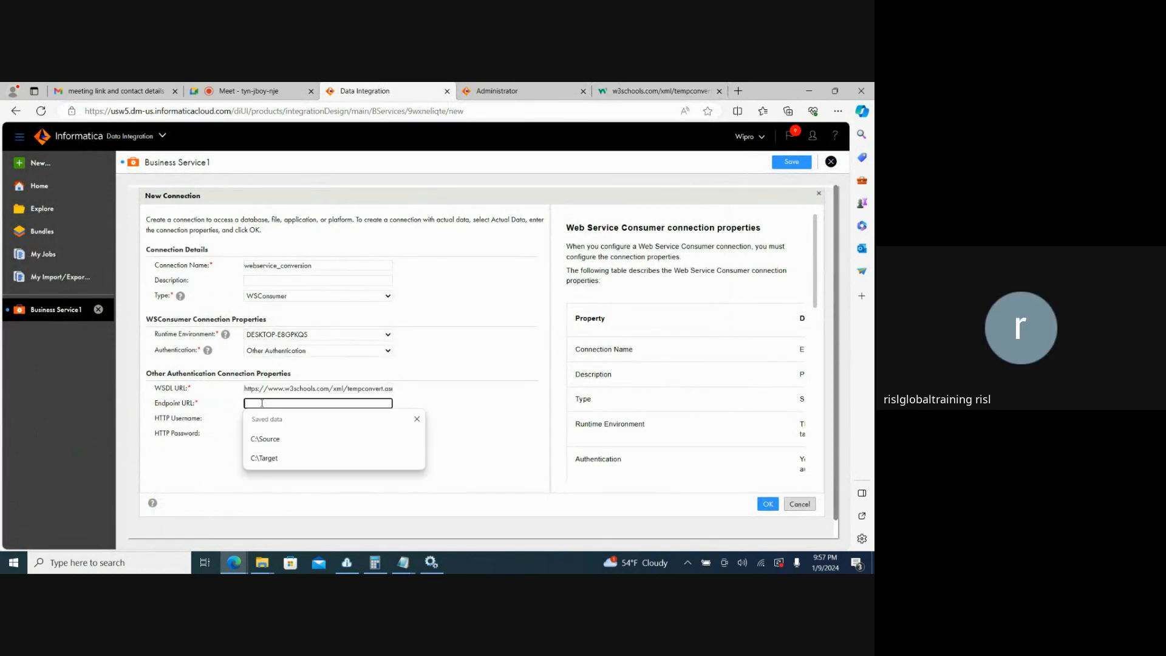
{"action": "key", "text": "ctrl+v"}
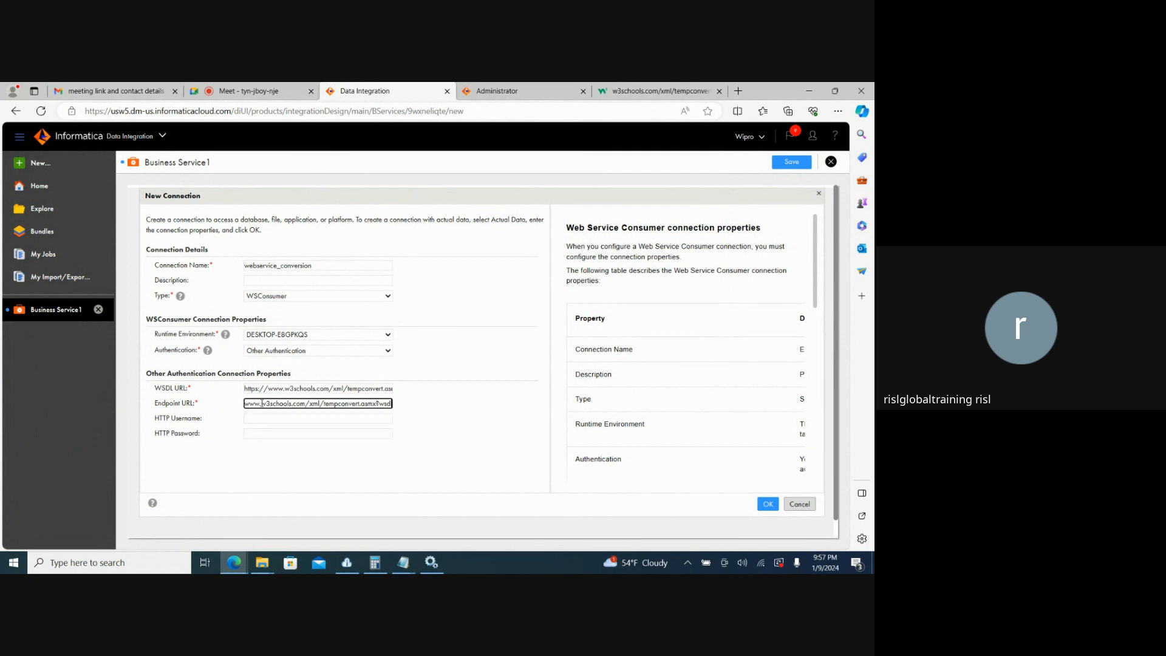
{"action": "left_click", "coordinate": [264, 417]}
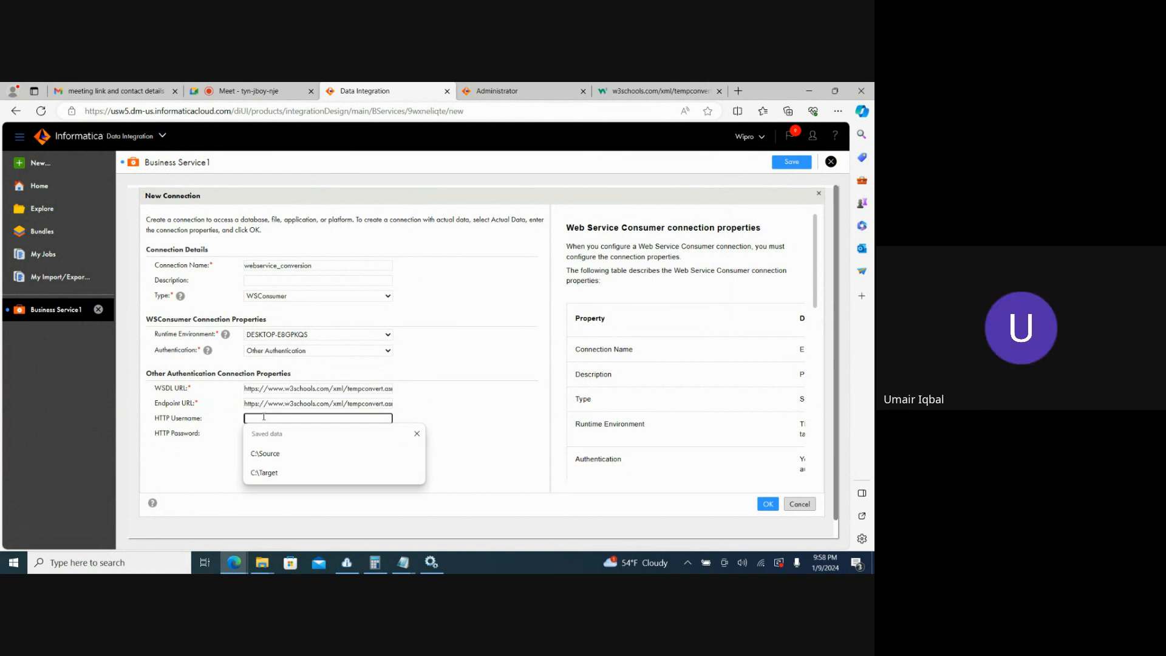
{"action": "left_click", "coordinate": [171, 484]}
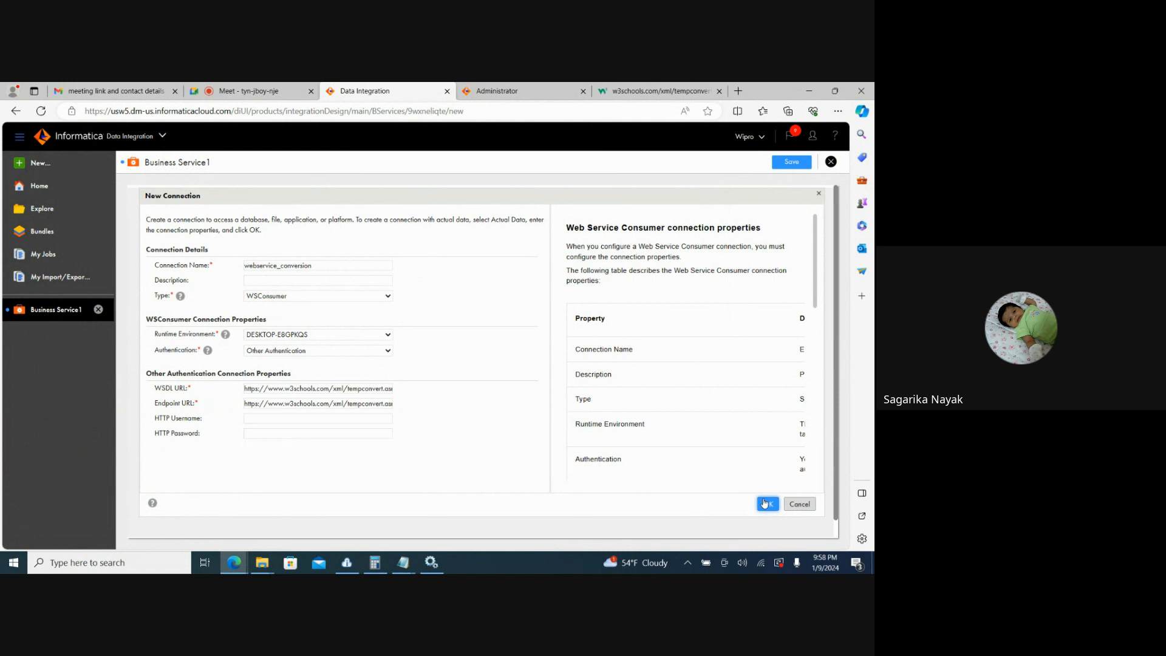
Recheck the WSDL address on the W3Schools page, then save the webservice_conversion connection.
{"action": "left_click", "coordinate": [659, 91]}
{"action": "left_click", "coordinate": [318, 115]}
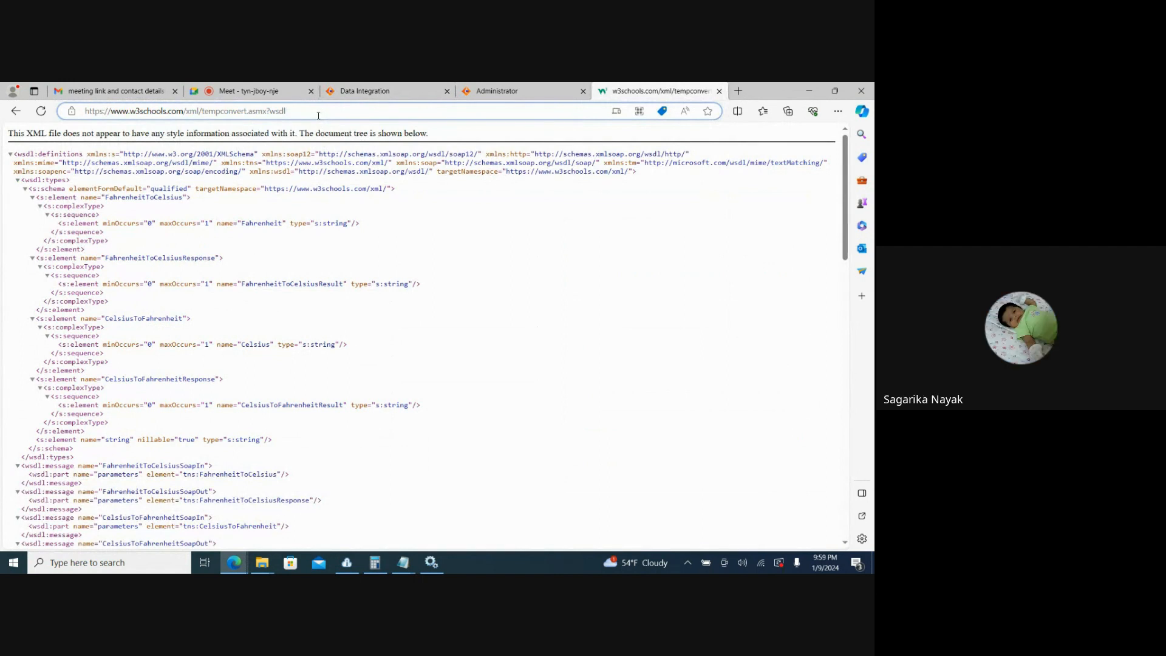
{"action": "left_click_drag", "start_coordinate": [318, 115], "coordinate": [89, 124]}
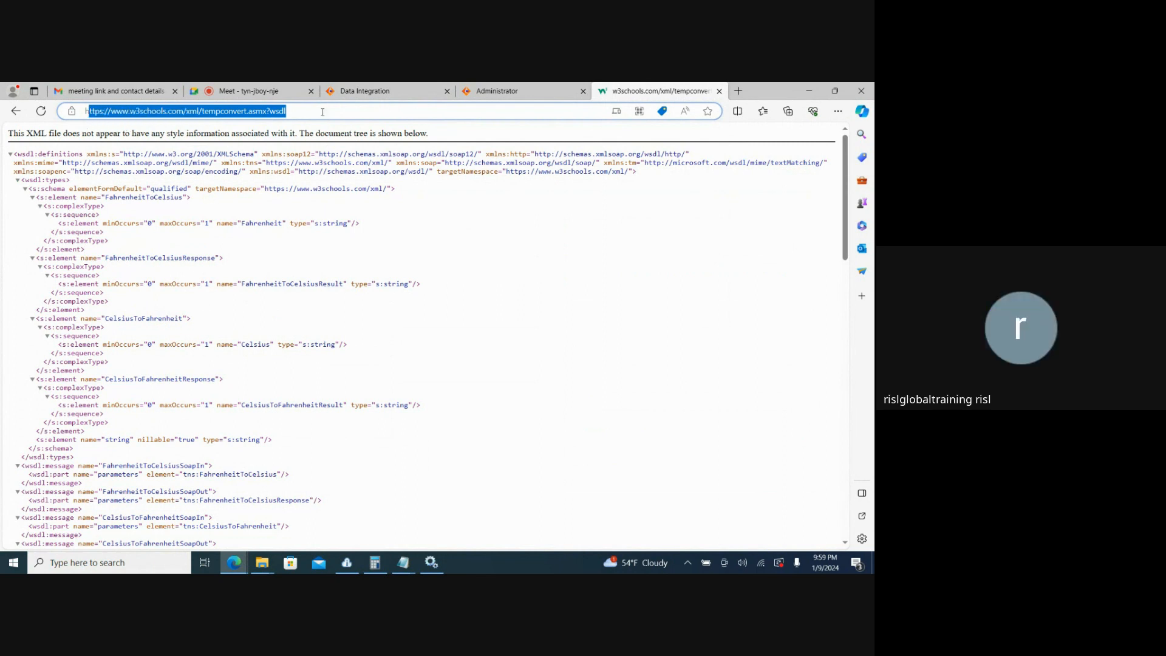
{"action": "left_click", "coordinate": [354, 116]}
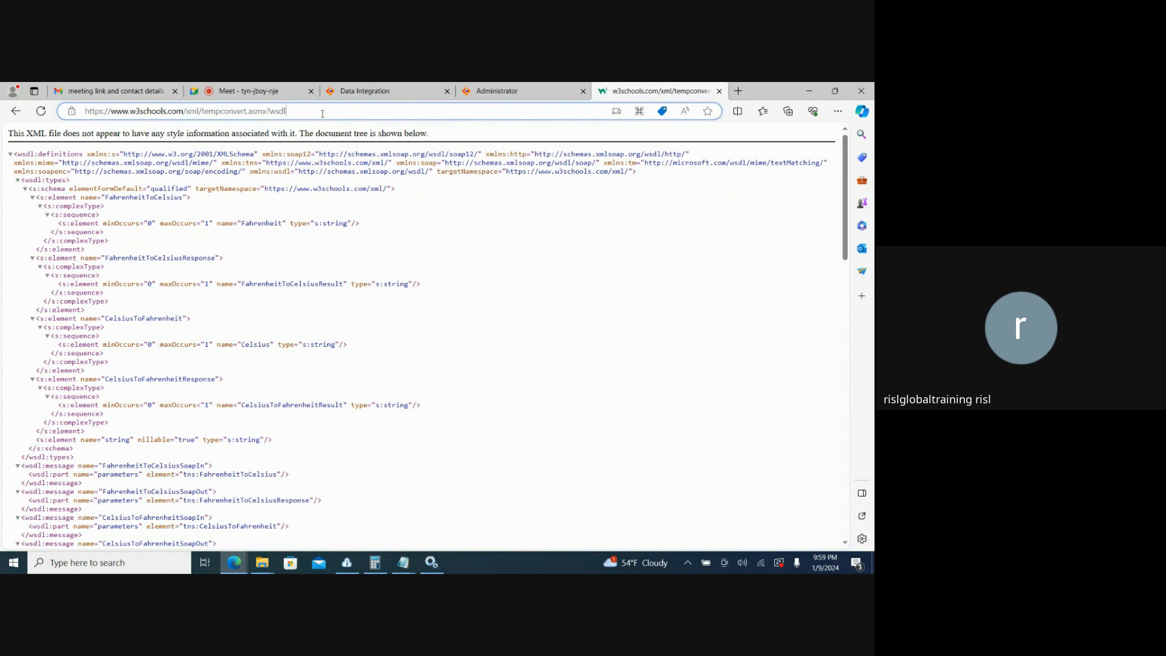
{"action": "left_click", "coordinate": [372, 91]}
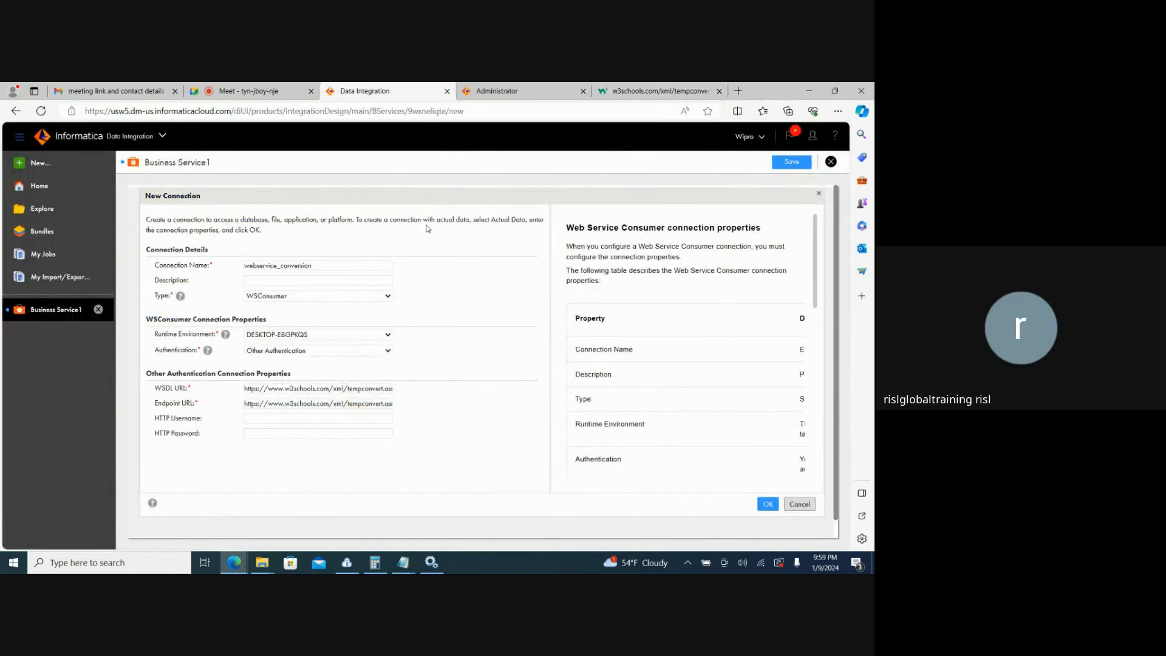
{"action": "left_click", "coordinate": [768, 504]}
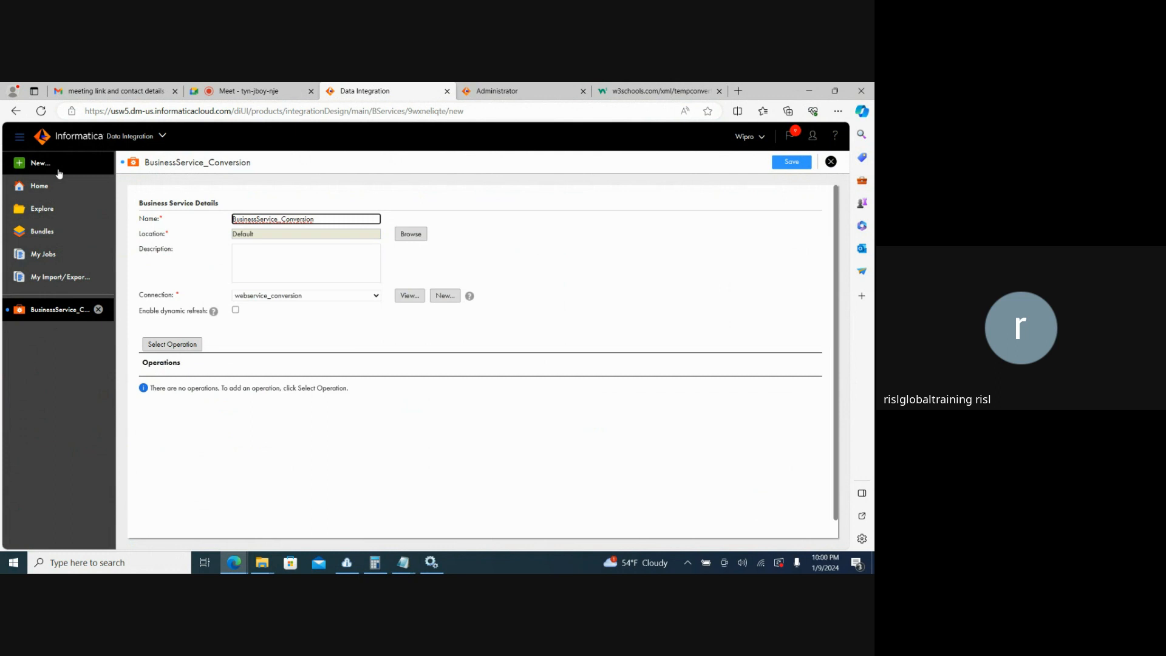
Add the CelsiusToFahrenheit source operation to the business service, keeping its default name.
{"action": "left_click", "coordinate": [180, 349]}
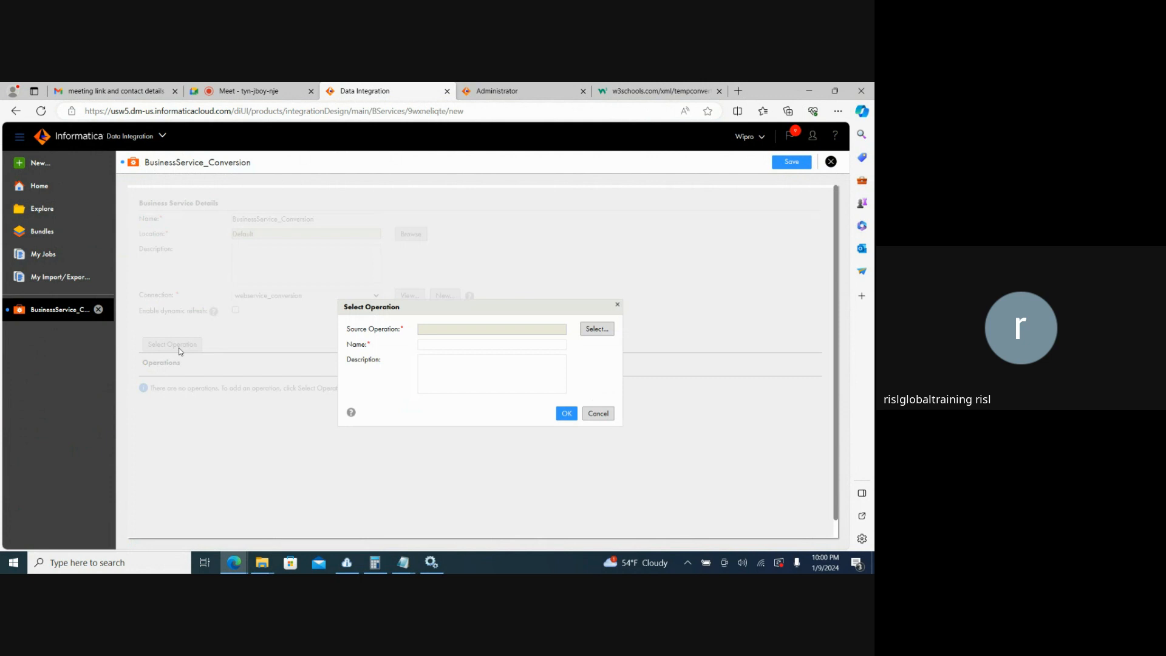
{"action": "left_click", "coordinate": [593, 331]}
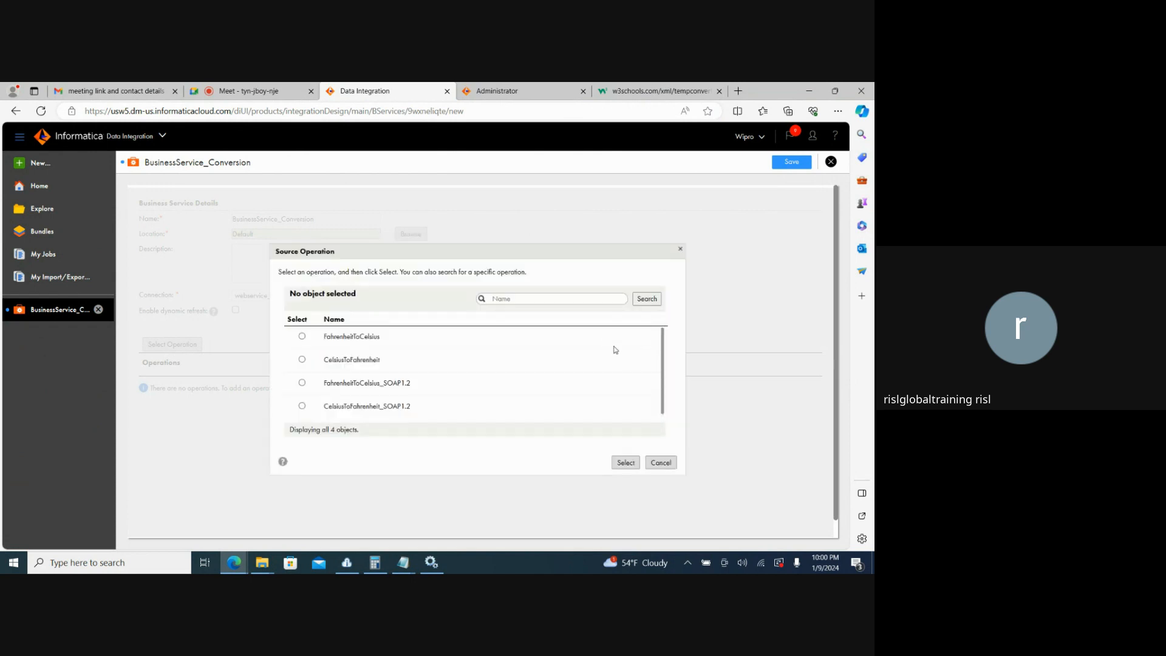
{"action": "scroll", "coordinate": [664, 382], "scroll_direction": "down", "scroll_amount": 1}
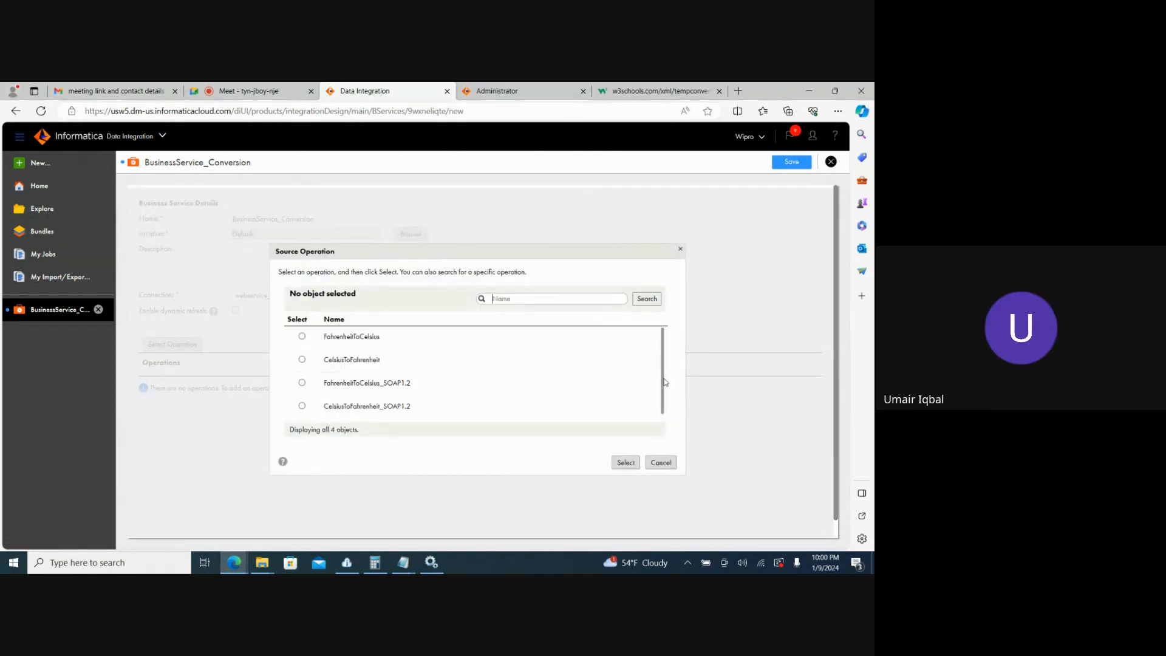
{"action": "scroll", "coordinate": [668, 399], "scroll_direction": "up", "scroll_amount": 1}
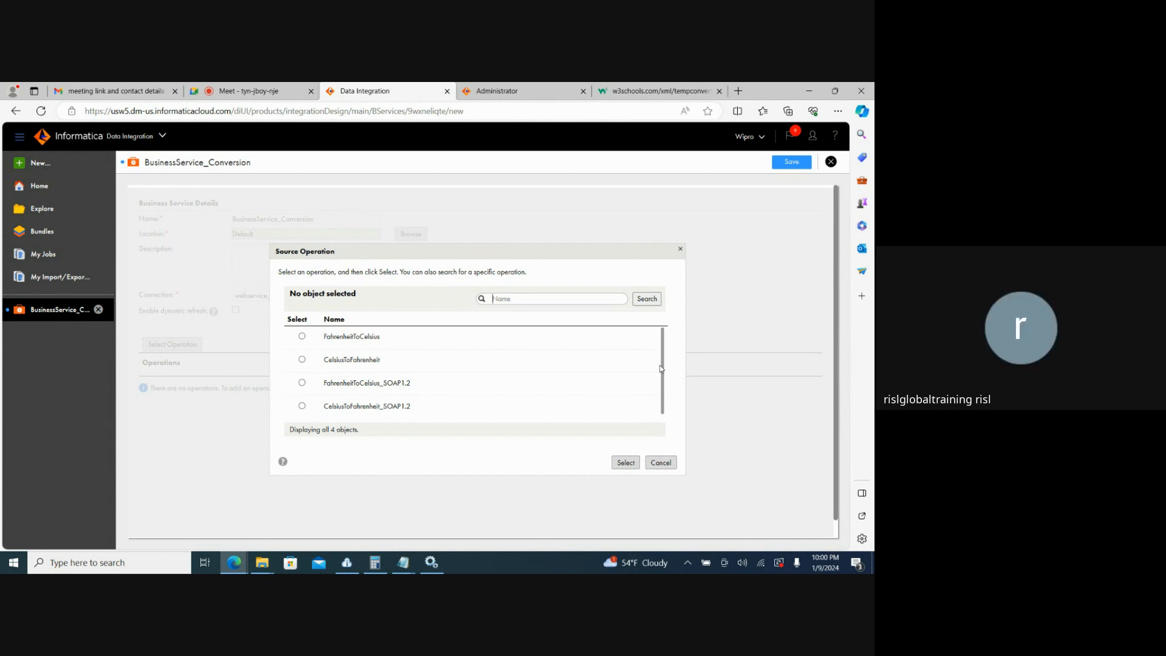
{"action": "left_click", "coordinate": [358, 340]}
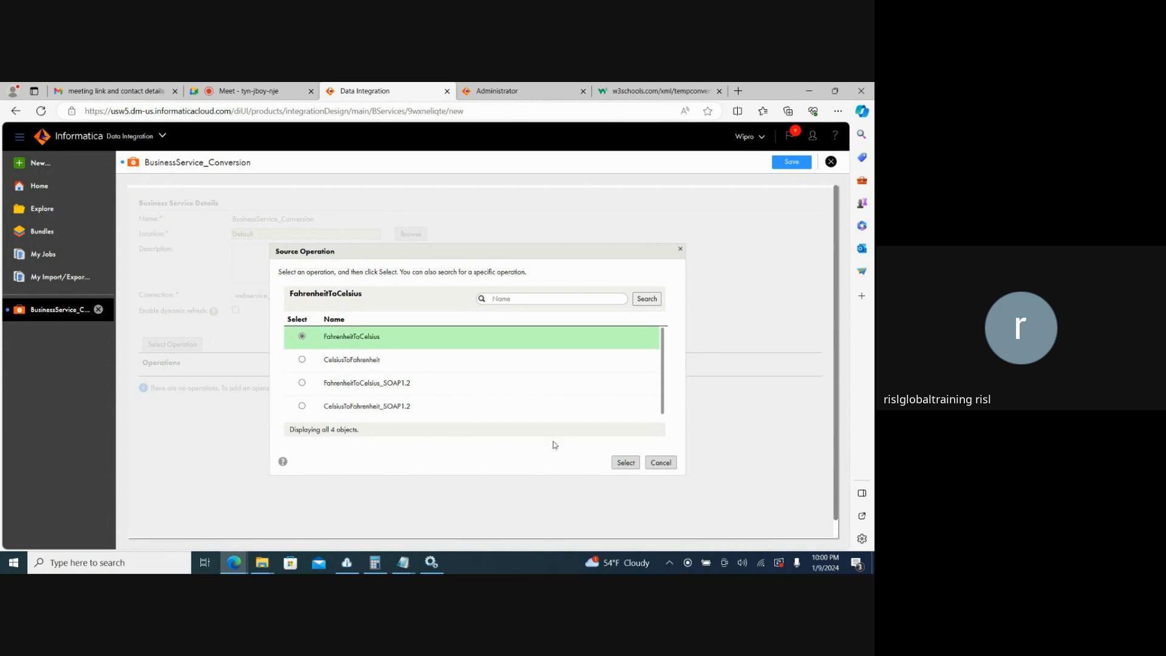
{"action": "left_click", "coordinate": [373, 361]}
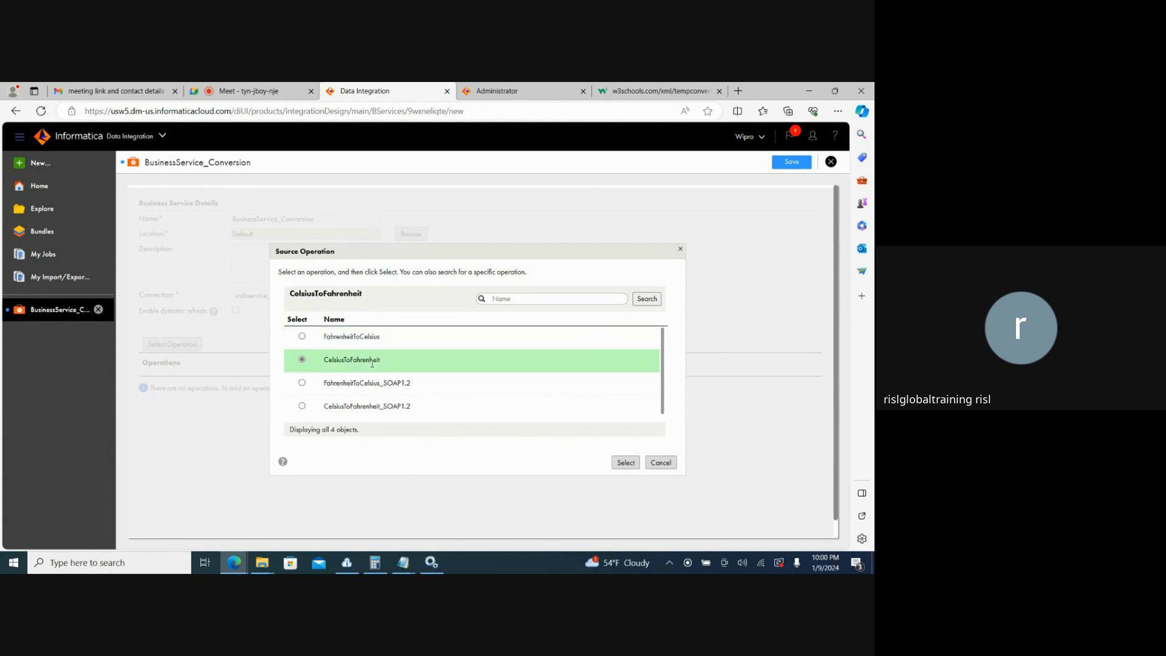
{"action": "left_click", "coordinate": [625, 465]}
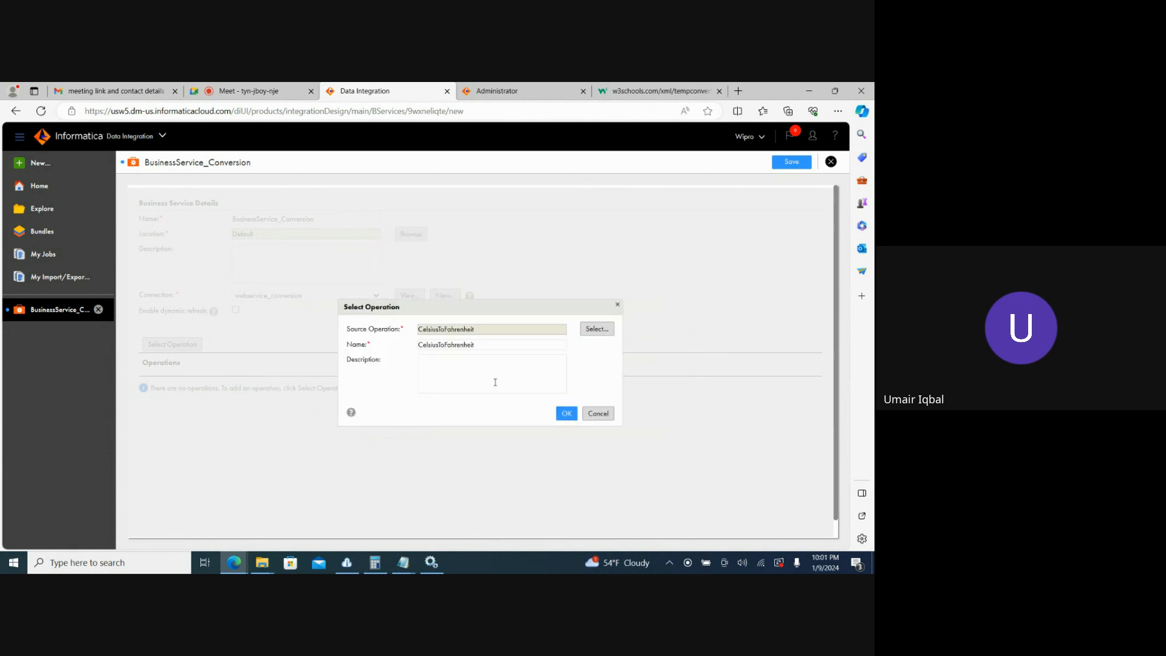
{"action": "left_click", "coordinate": [565, 414]}
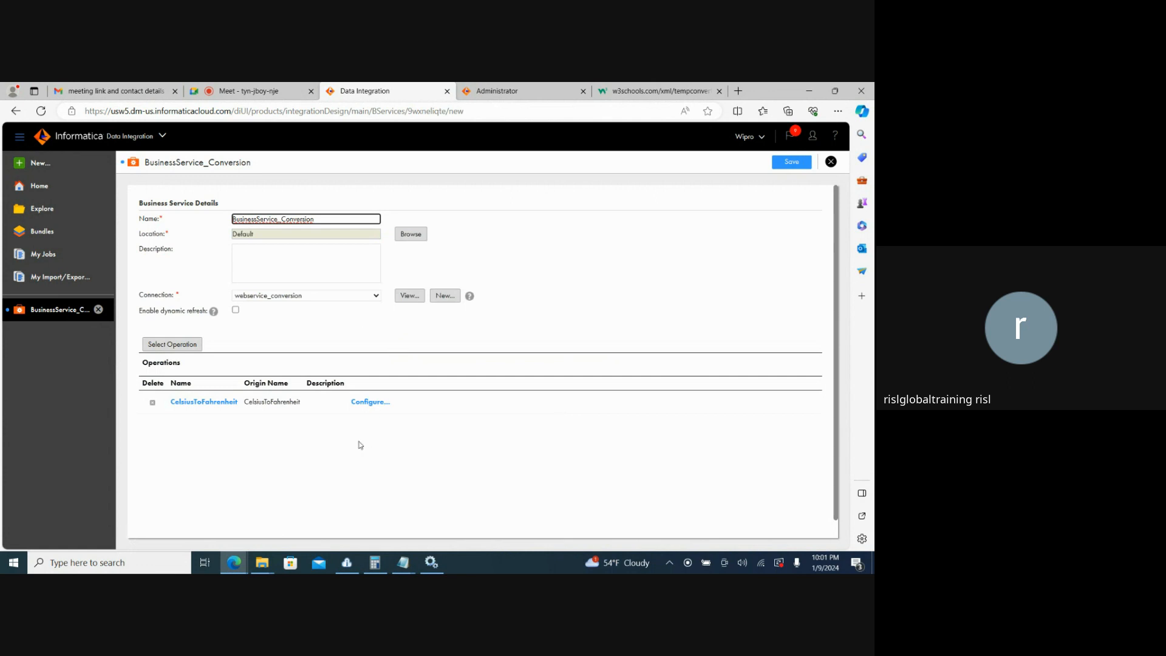
Add the FahrenheitToCelsius source operation as a second operation and save the business service.
{"action": "left_click", "coordinate": [190, 346]}
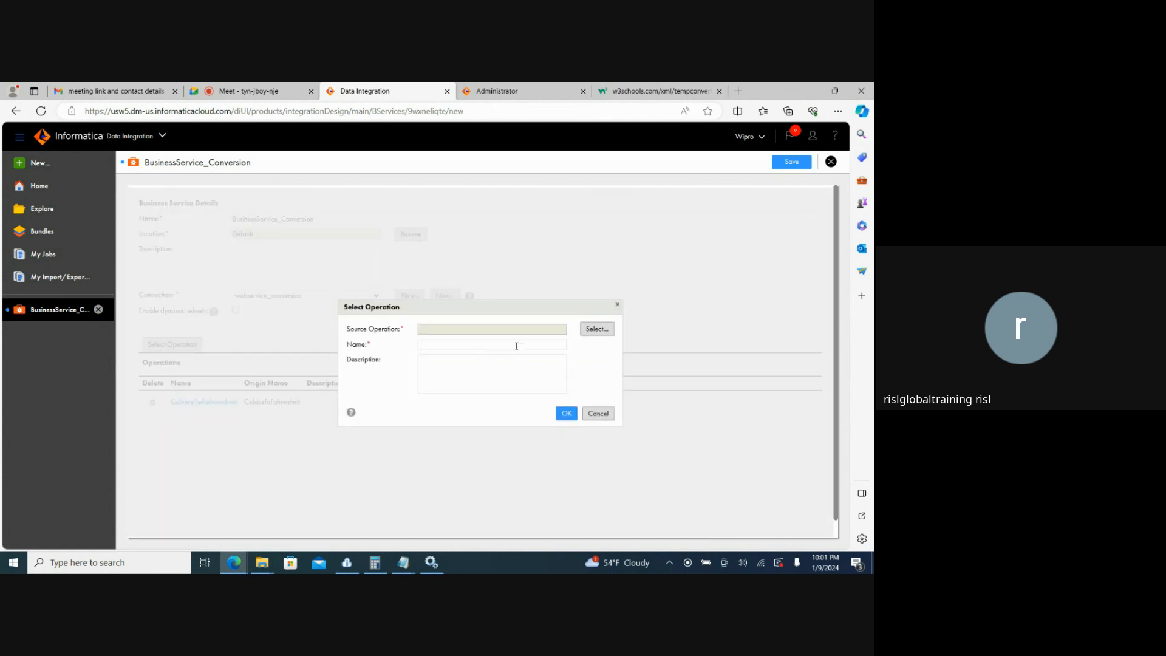
{"action": "left_click", "coordinate": [597, 329]}
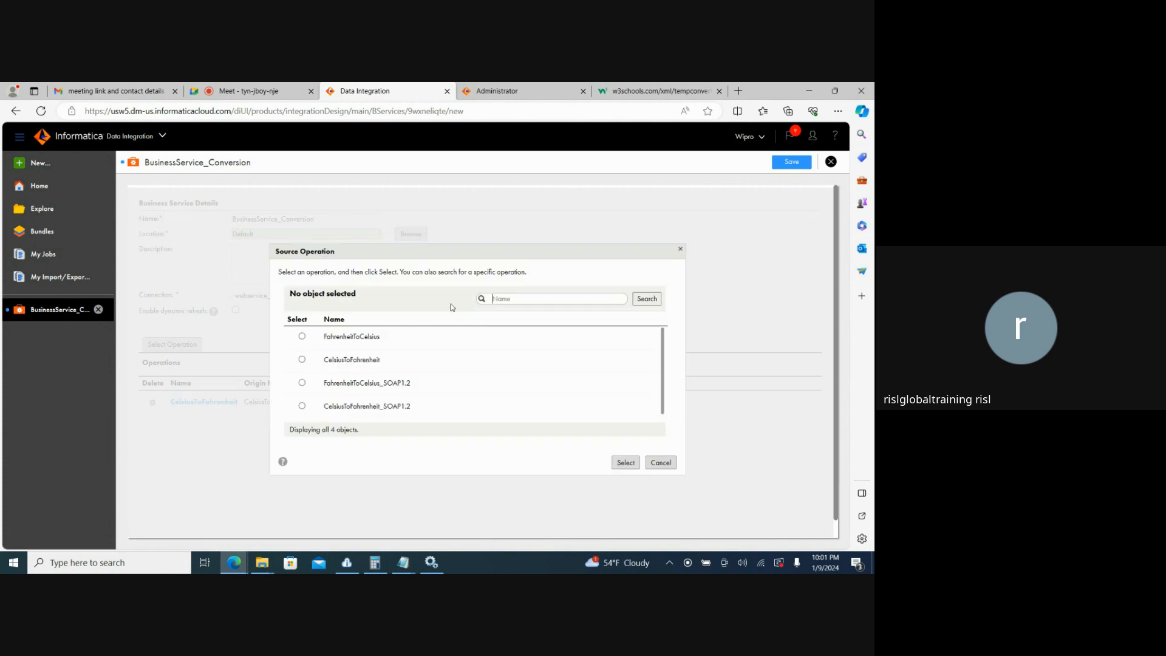
{"action": "left_click", "coordinate": [353, 336]}
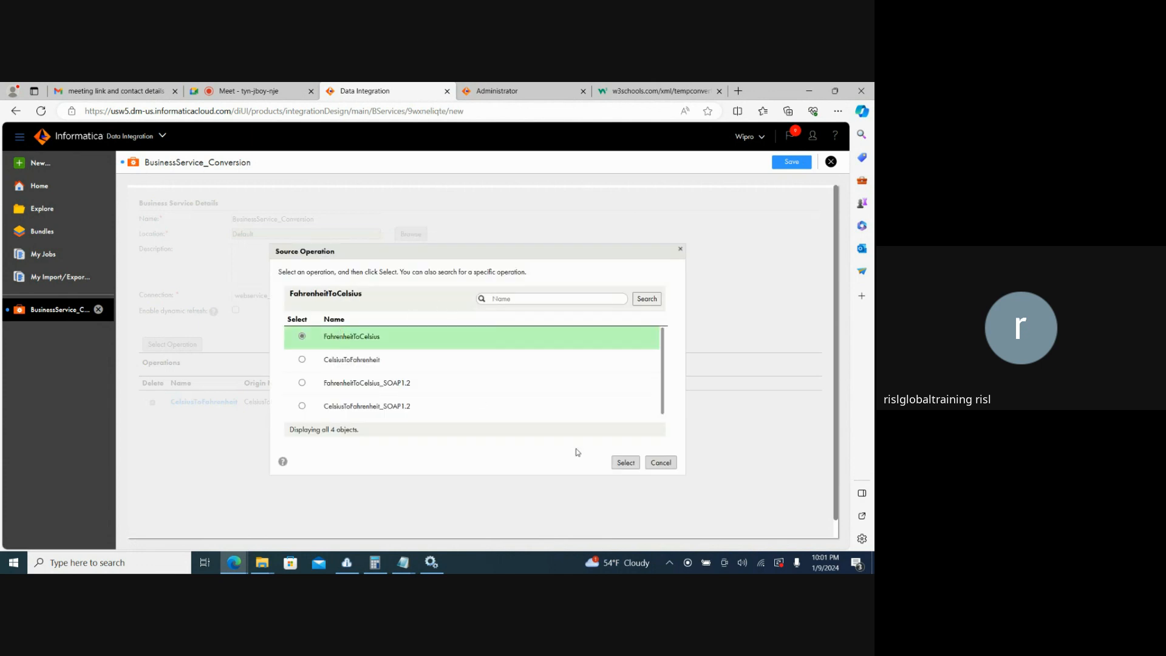
{"action": "left_click", "coordinate": [626, 463]}
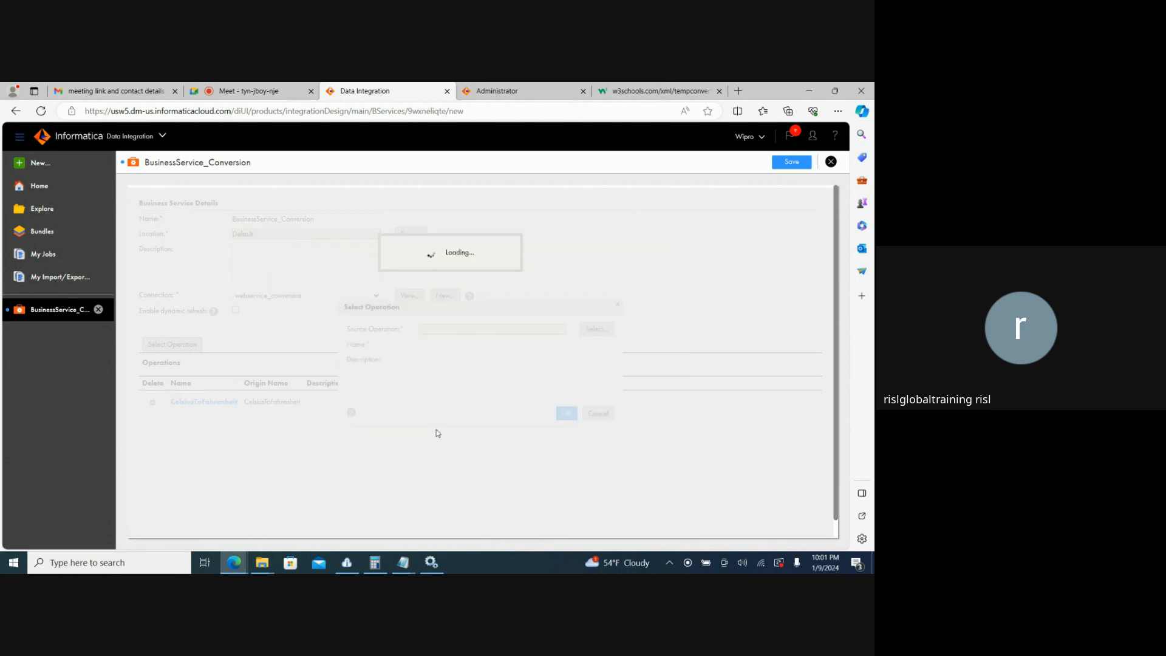
{"action": "left_click", "coordinate": [565, 412]}
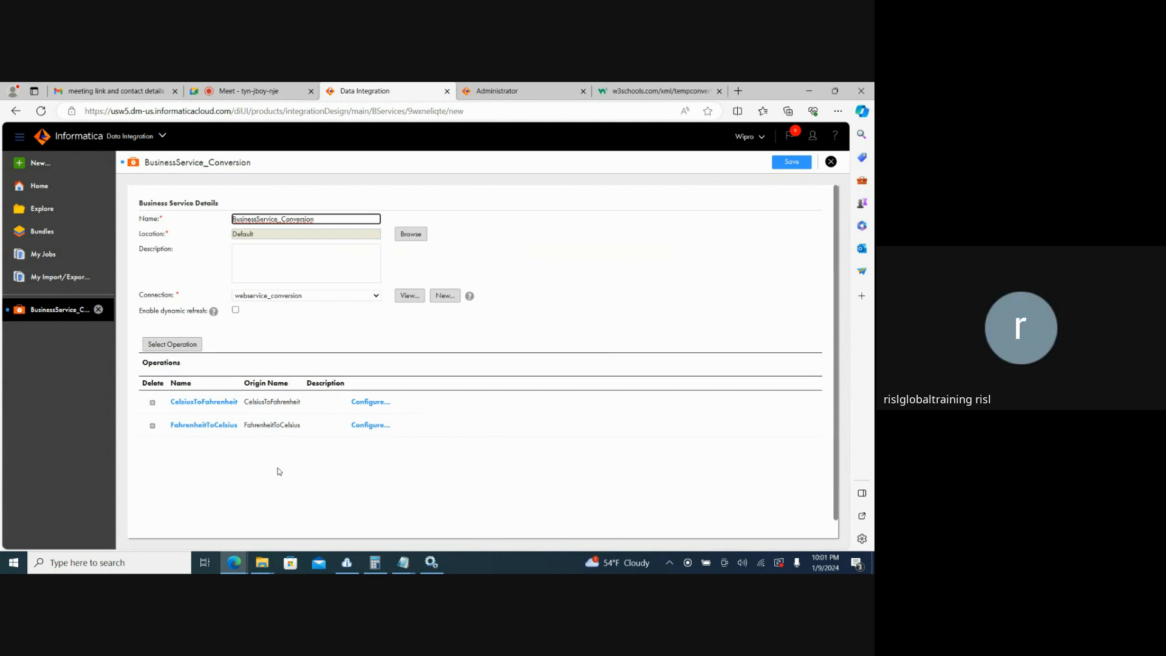
{"action": "left_click", "coordinate": [791, 161]}
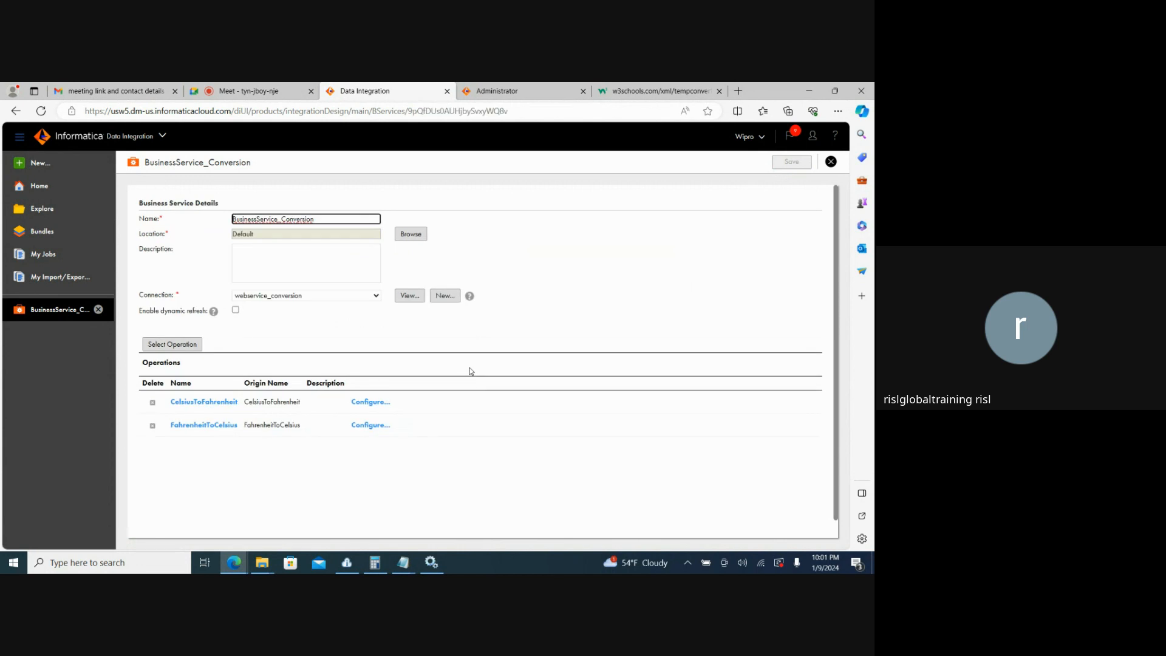
Close the business service, reopen BusinessService_Conversion from the Default project to review its details, and close it again.
{"action": "left_click", "coordinate": [81, 343]}
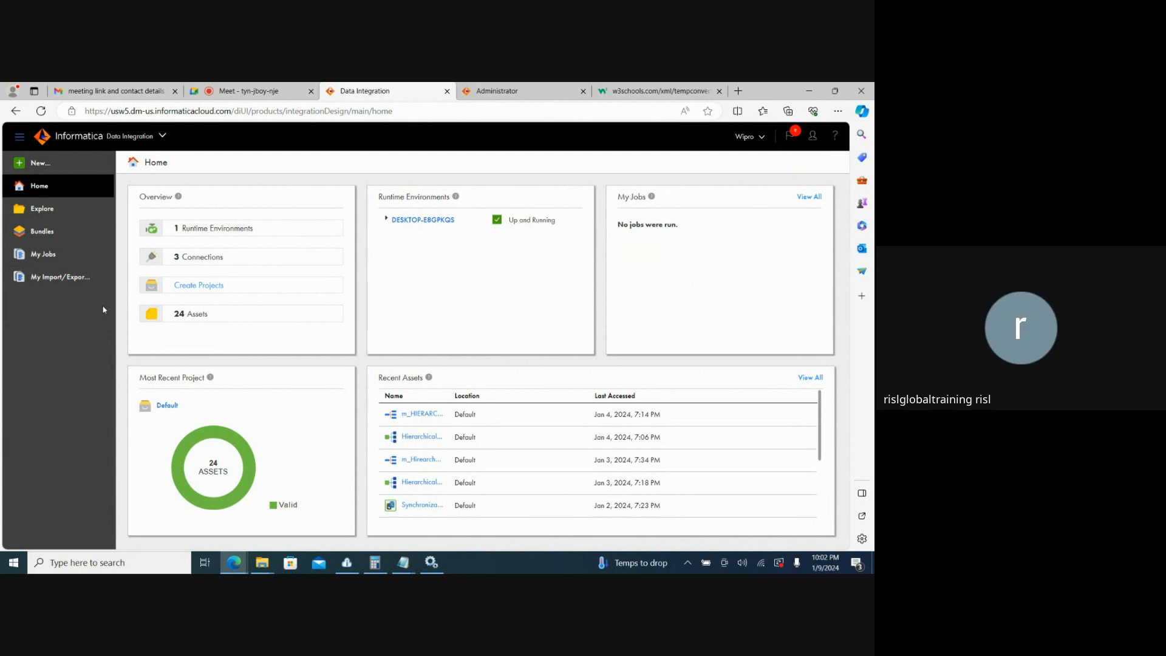
{"action": "left_click", "coordinate": [44, 209]}
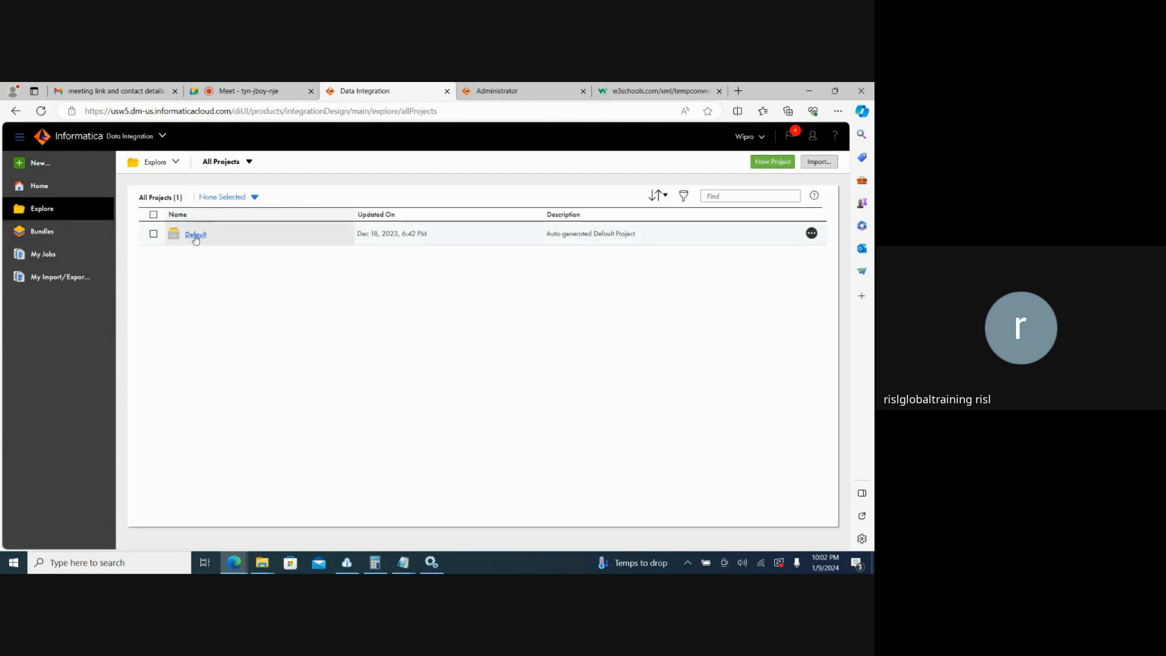
{"action": "left_click", "coordinate": [195, 235]}
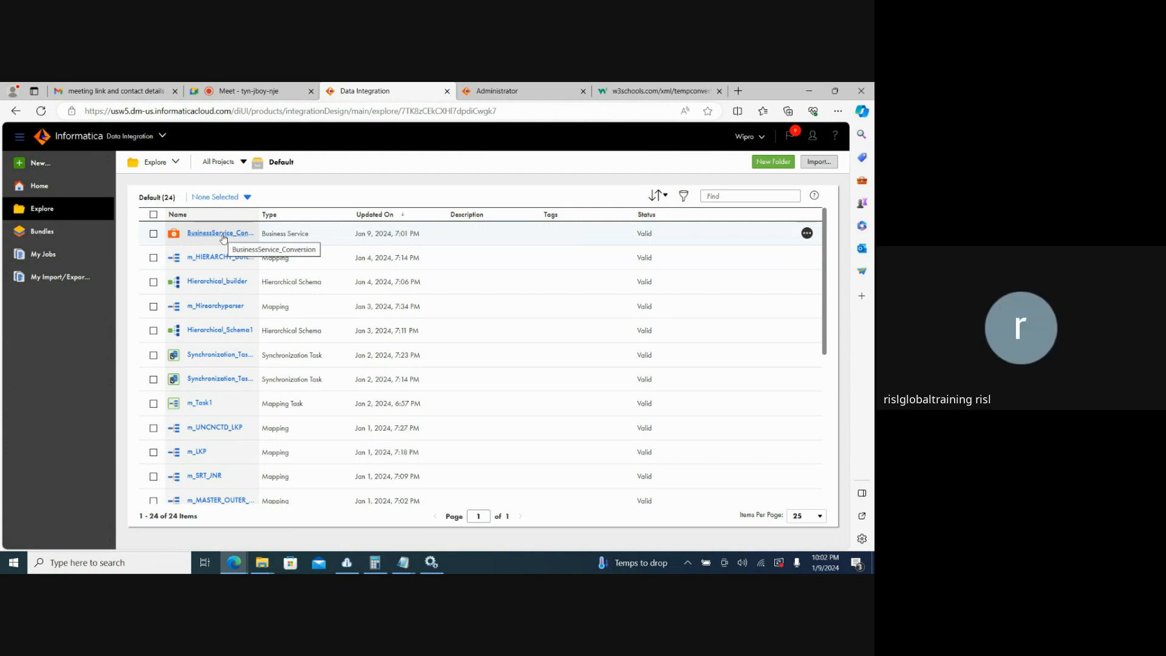
{"action": "left_click", "coordinate": [222, 236]}
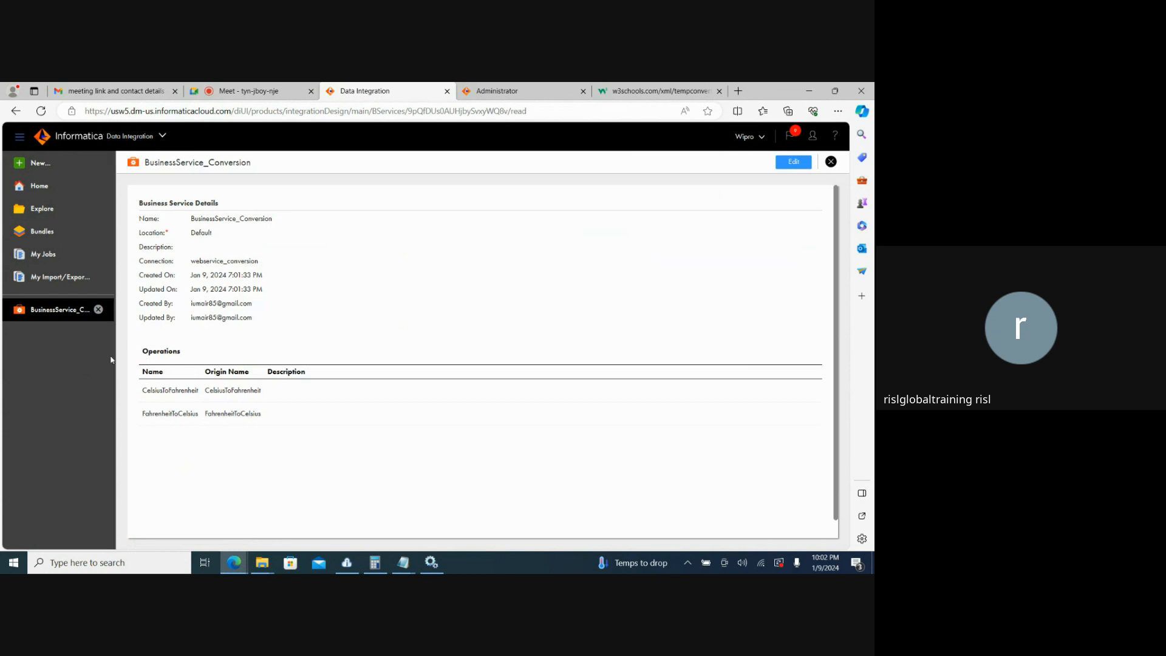
{"action": "left_click", "coordinate": [97, 310]}
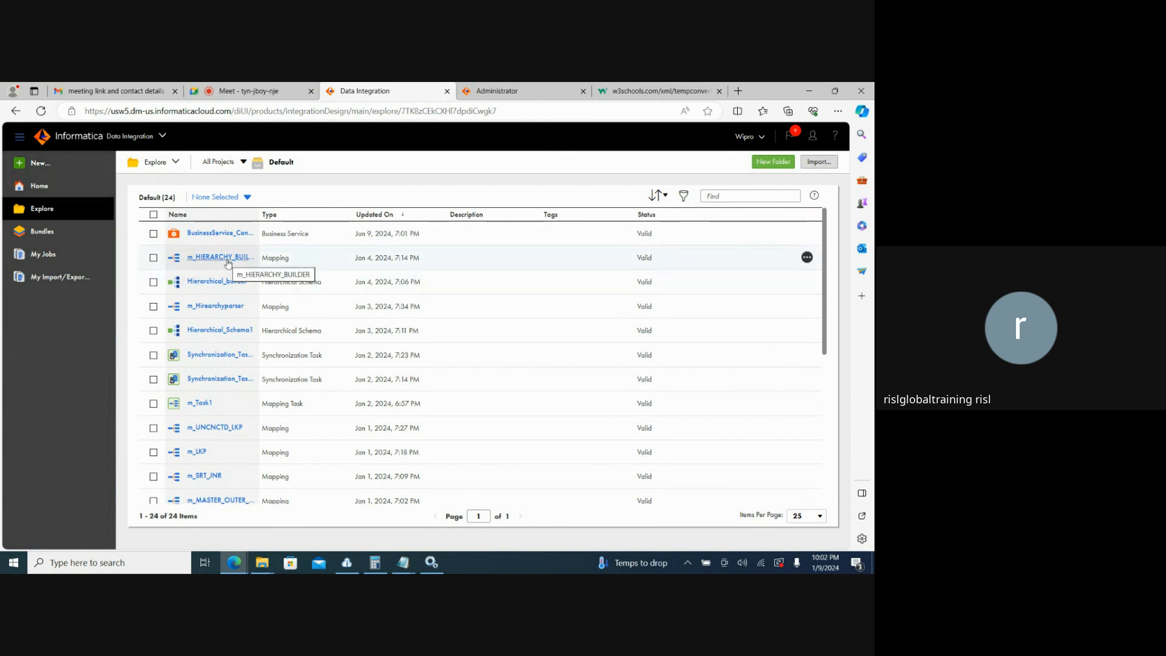
{"action": "left_click", "coordinate": [154, 257]}
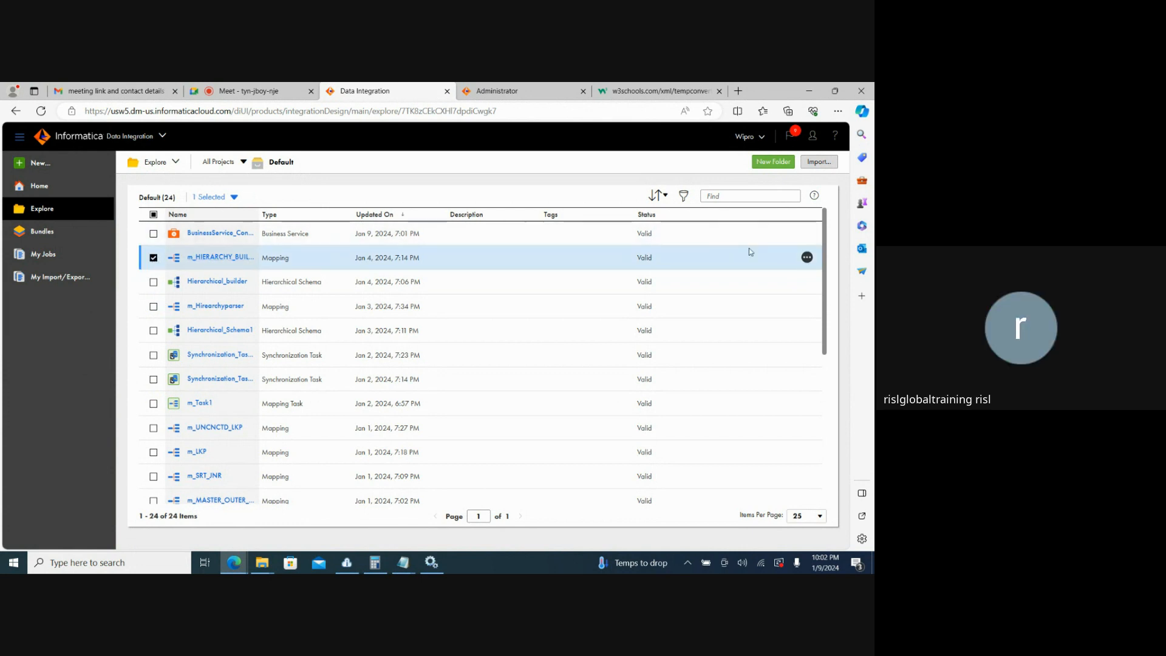
{"action": "left_click", "coordinate": [807, 257]}
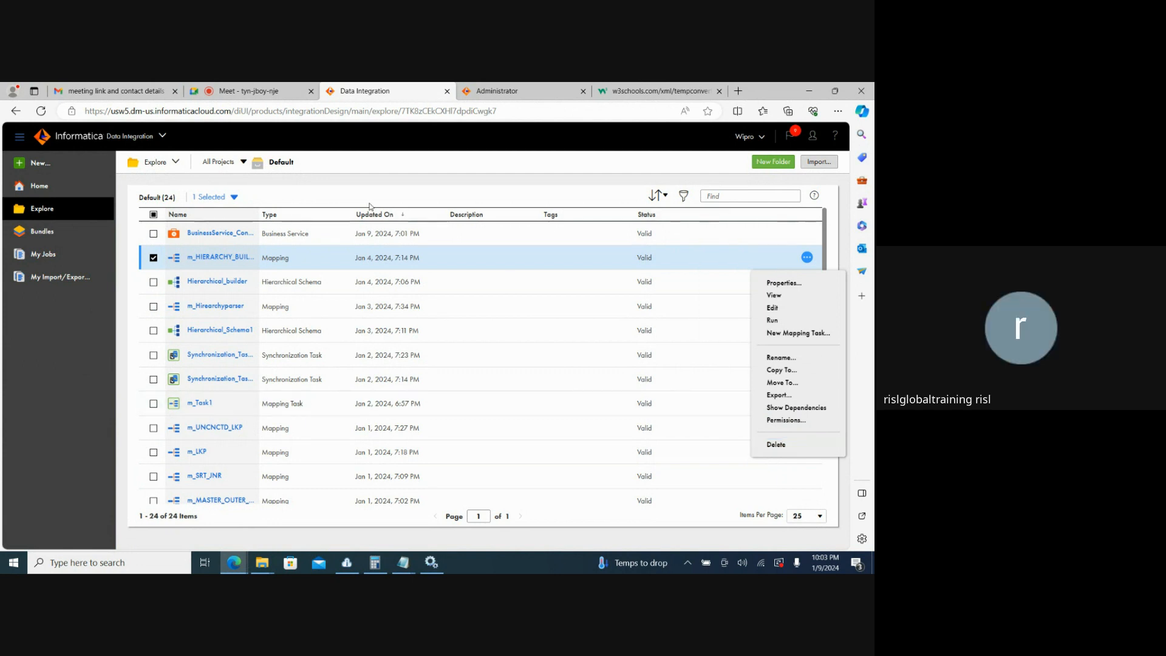
{"action": "left_click", "coordinate": [154, 257]}
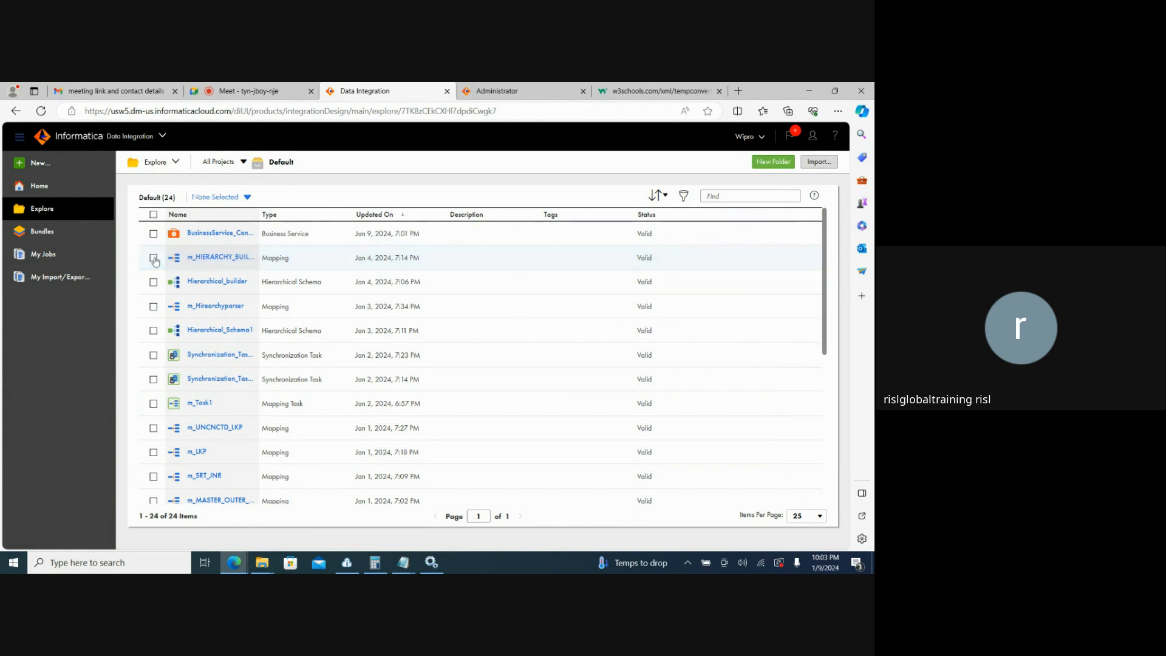
Create a new blank mapping asset in the Default project.
{"action": "left_click", "coordinate": [58, 170]}
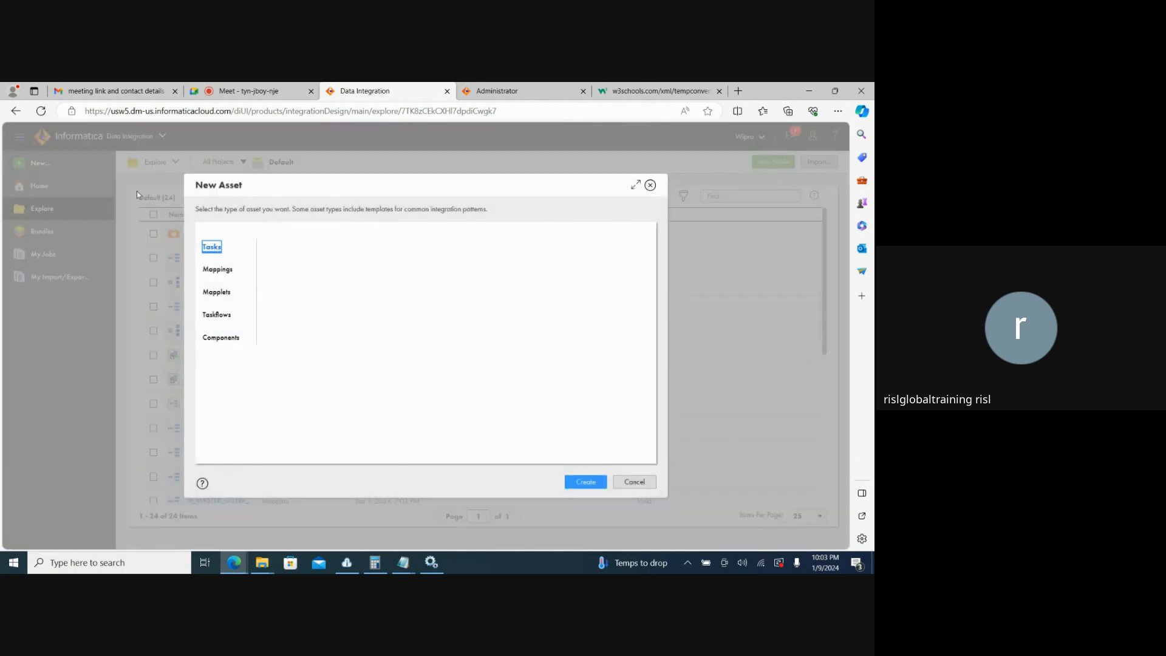
{"action": "left_click", "coordinate": [224, 269]}
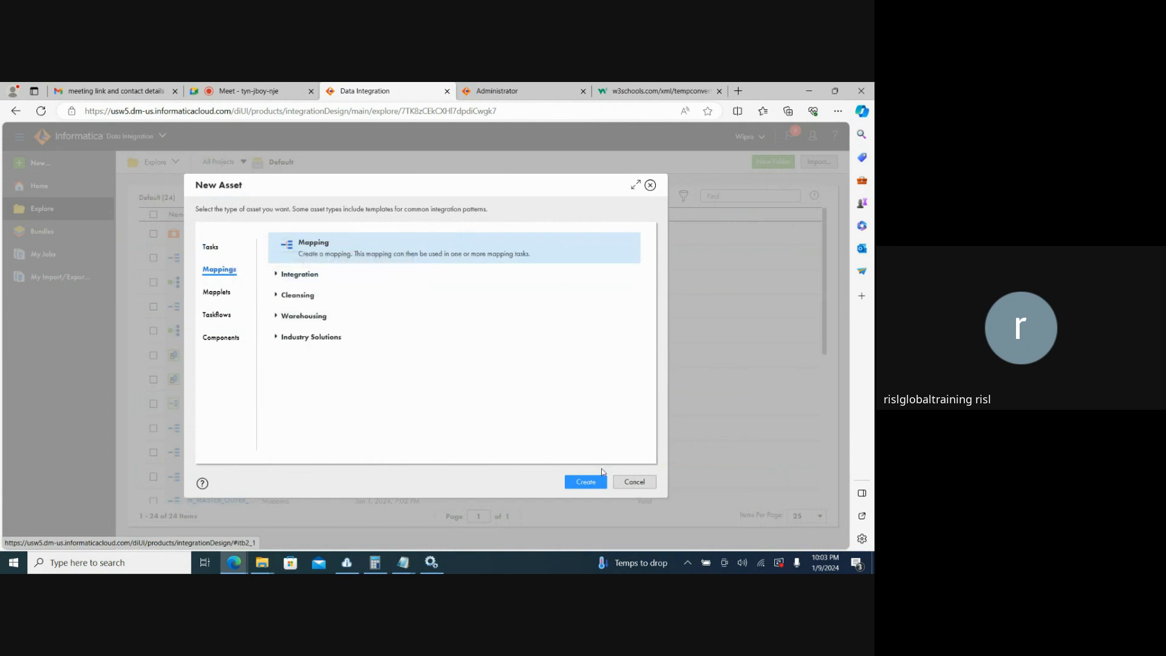
{"action": "left_click", "coordinate": [584, 482]}
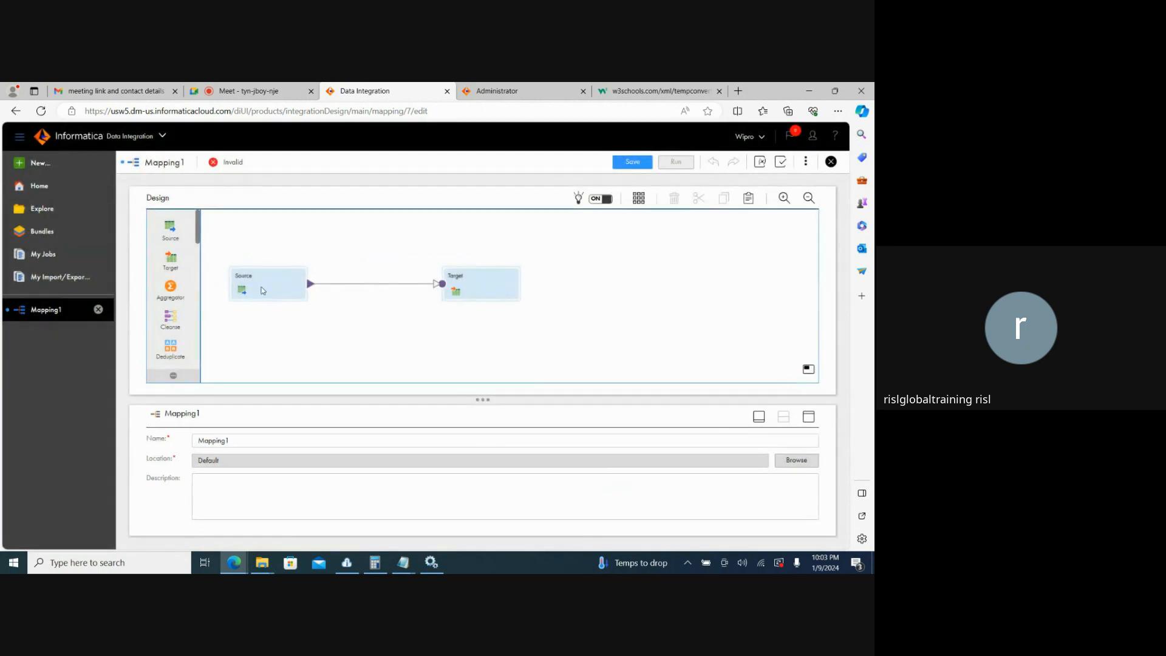
Set the mapping's Source transformation to use the Source_FlatFile (Flat File) connection.
{"action": "left_click", "coordinate": [262, 290]}
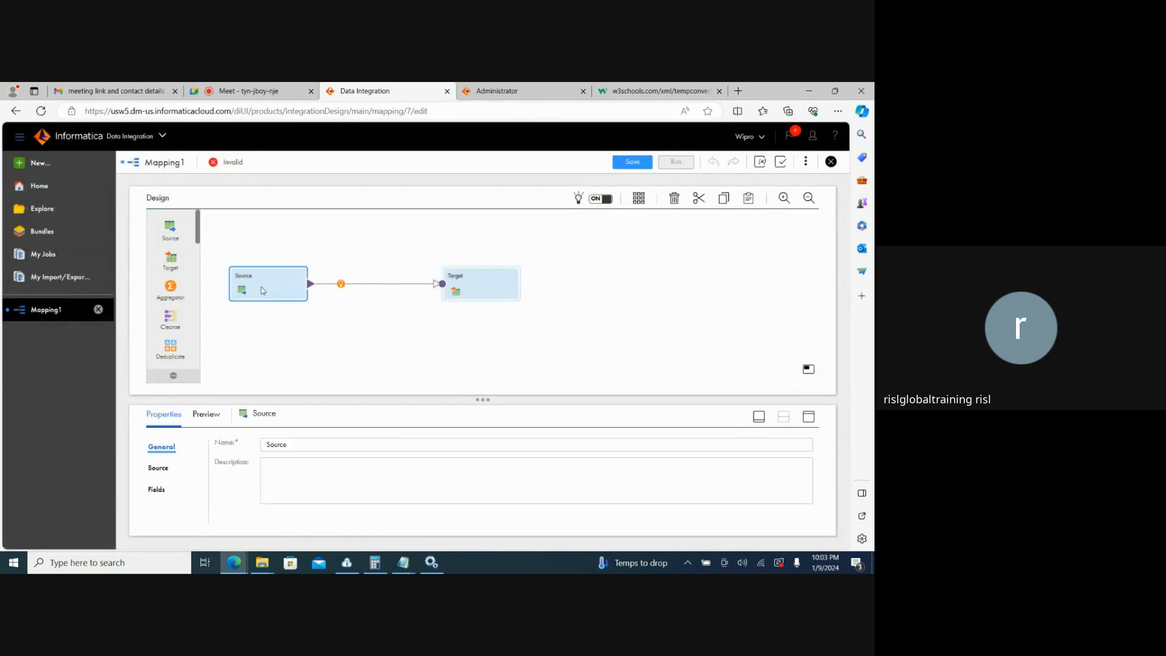
{"action": "left_click", "coordinate": [160, 468]}
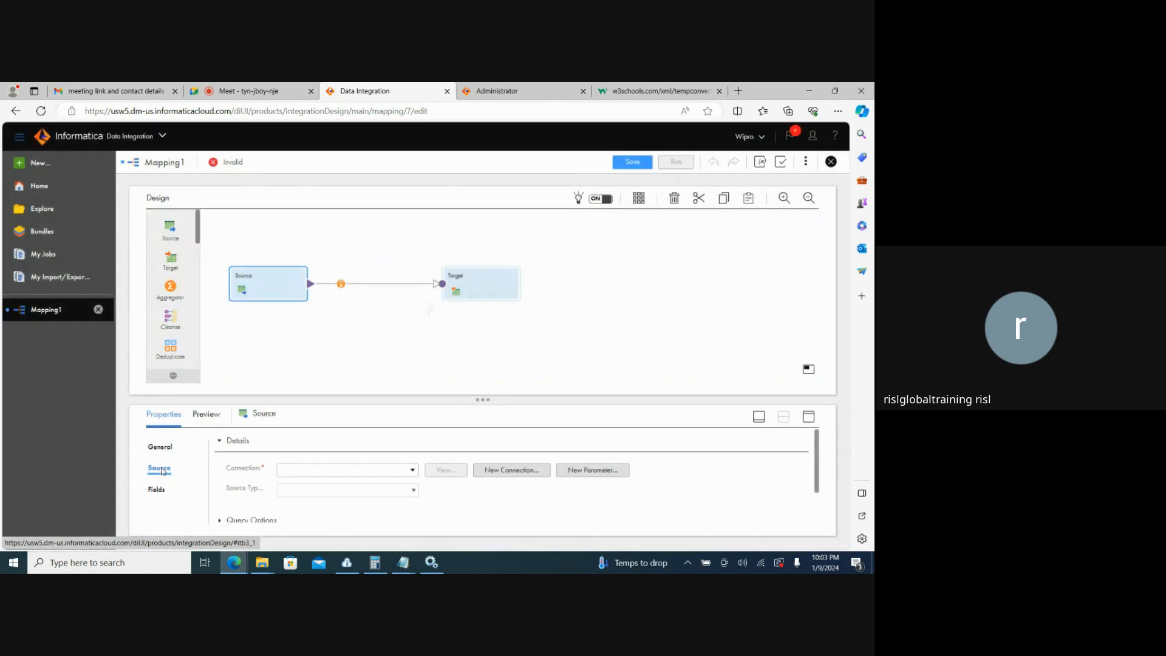
{"action": "left_click", "coordinate": [414, 471]}
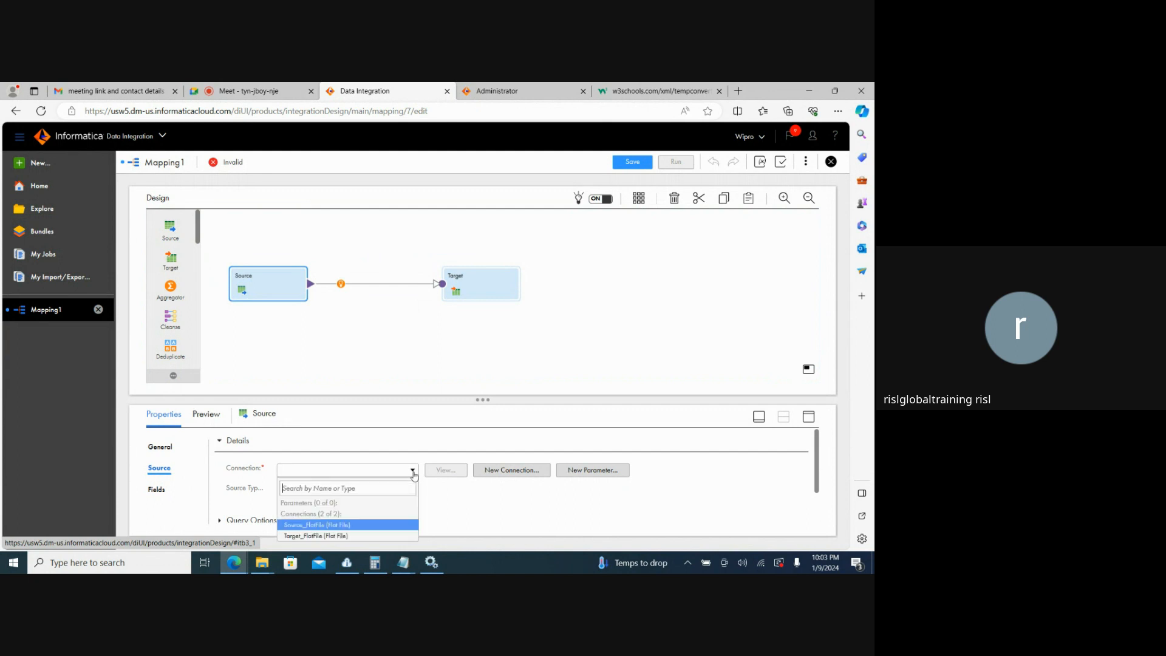
{"action": "left_click", "coordinate": [343, 525]}
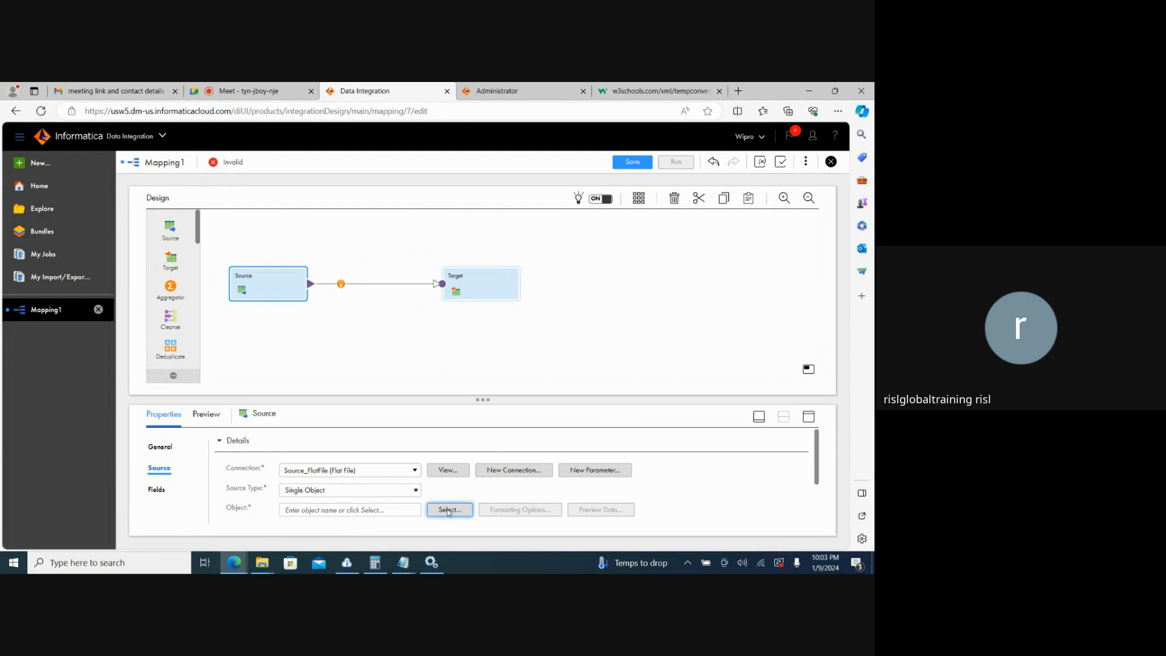
Search the source objects for "seq", choose SEQ_1.txt as the Source transformation's object, and review its fields.
{"action": "left_click", "coordinate": [448, 511]}
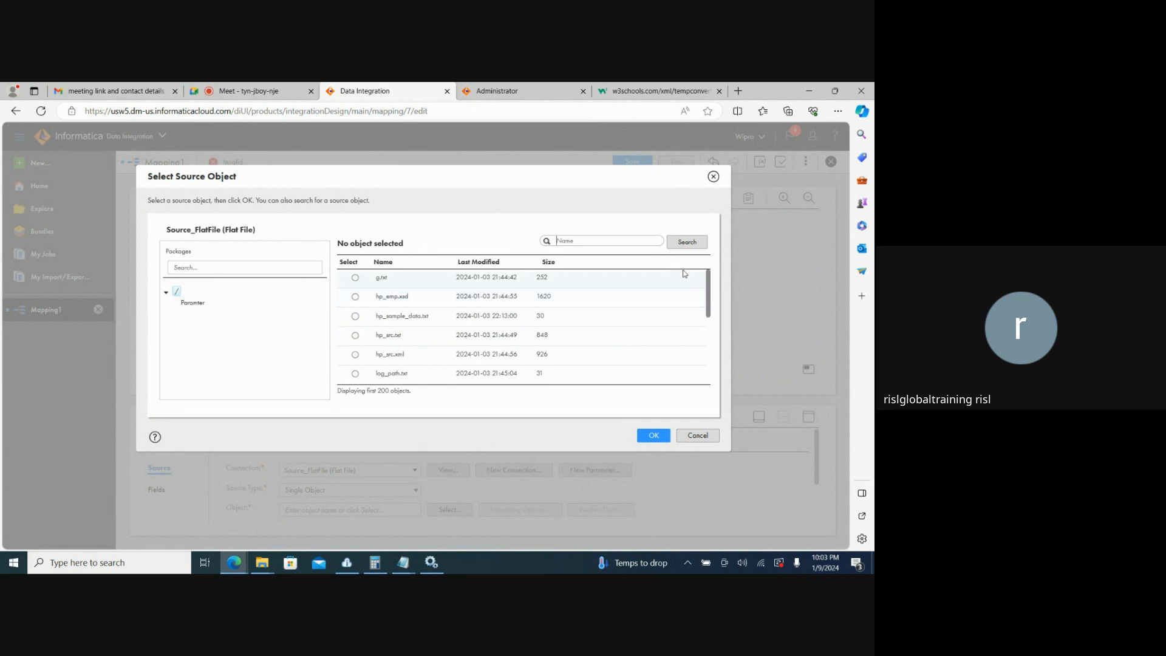
{"action": "type", "text": "seq"}
{"action": "left_click", "coordinate": [686, 243]}
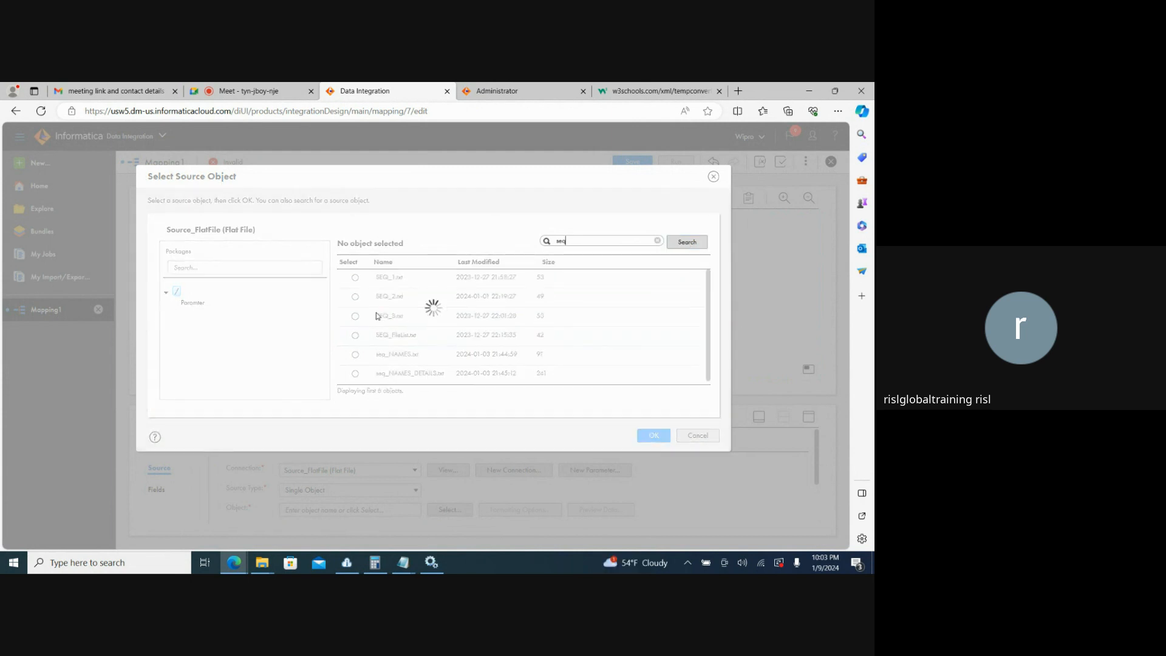
{"action": "left_click", "coordinate": [355, 278]}
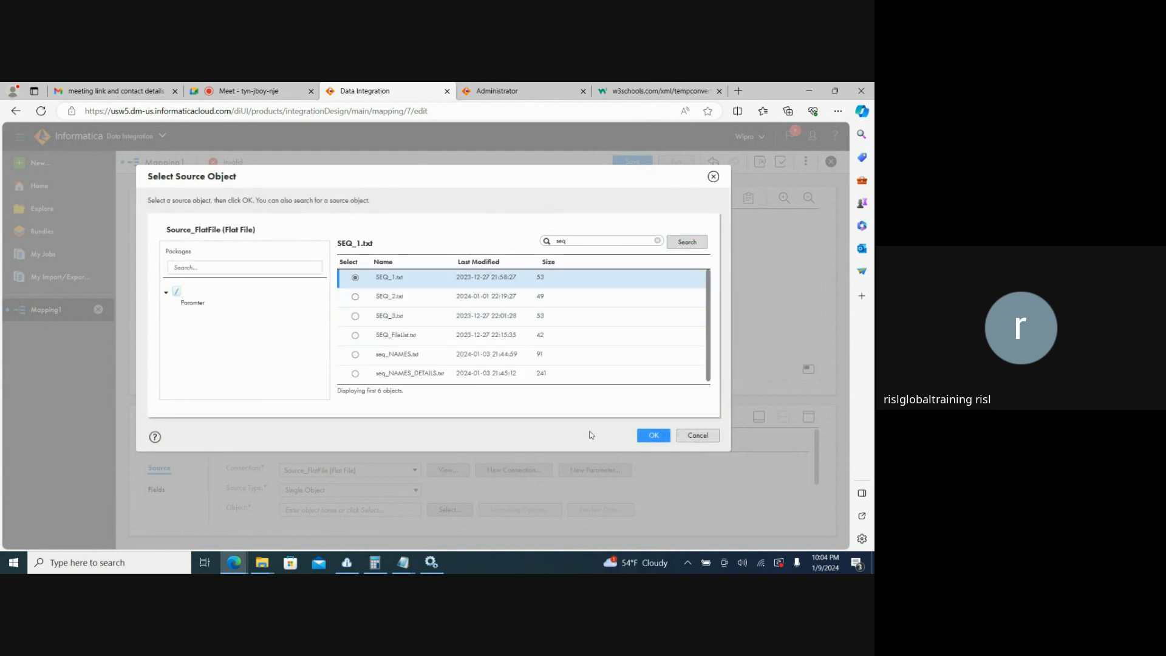
{"action": "left_click", "coordinate": [647, 440]}
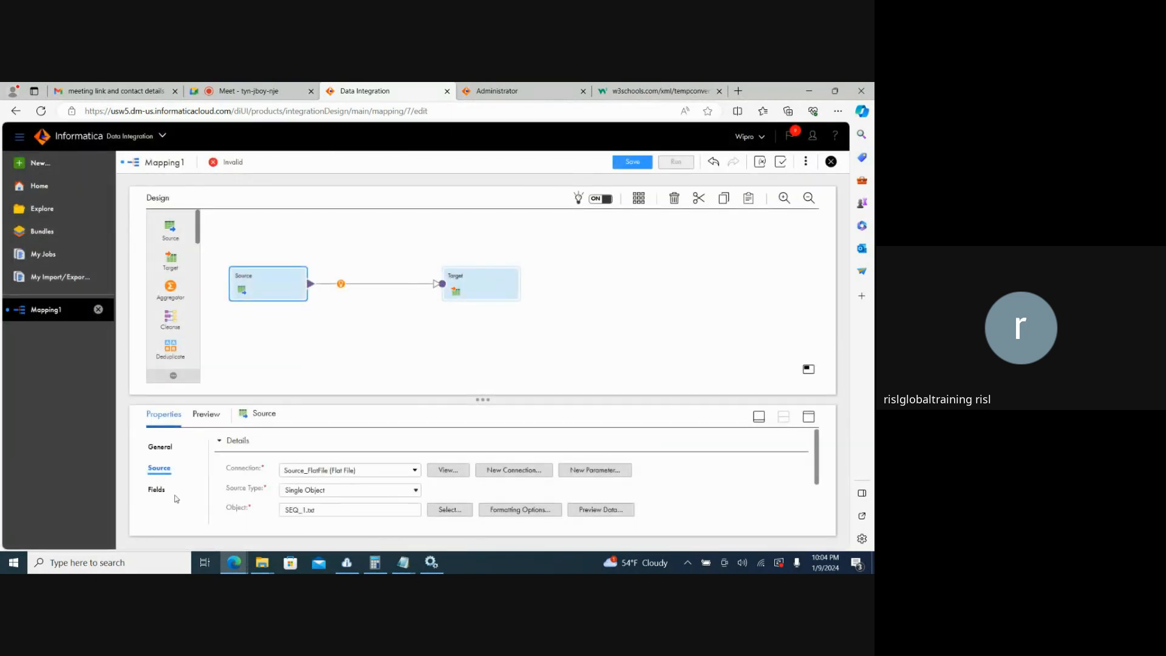
{"action": "left_click", "coordinate": [158, 491]}
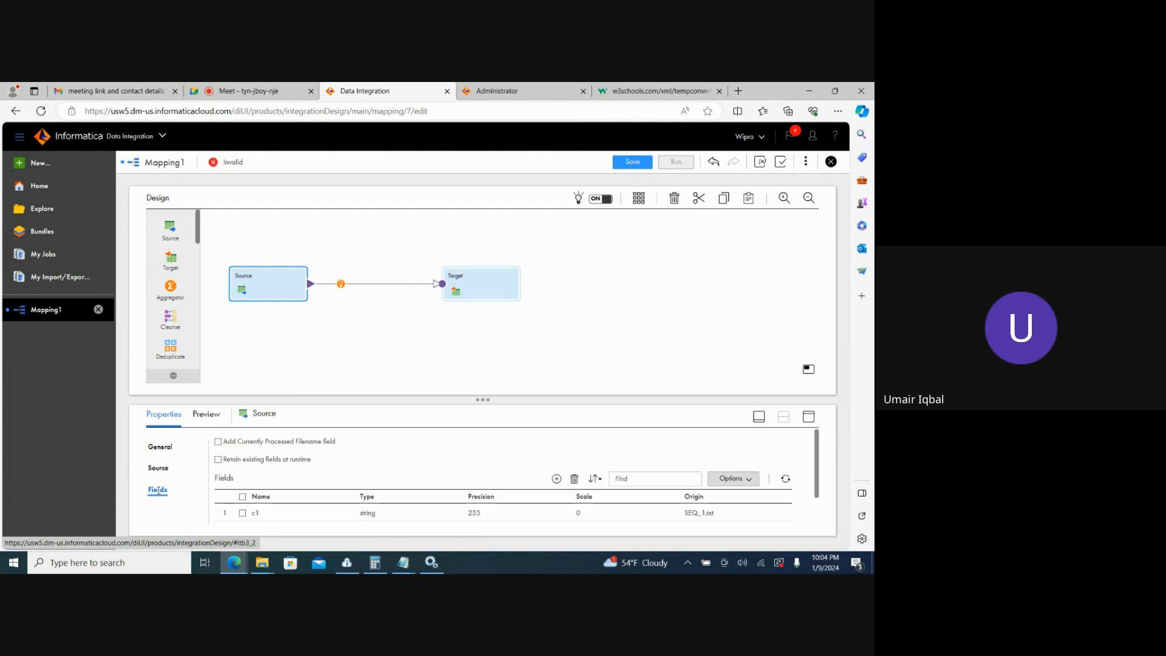
{"action": "left_click_drag", "start_coordinate": [484, 400], "coordinate": [485, 345]}
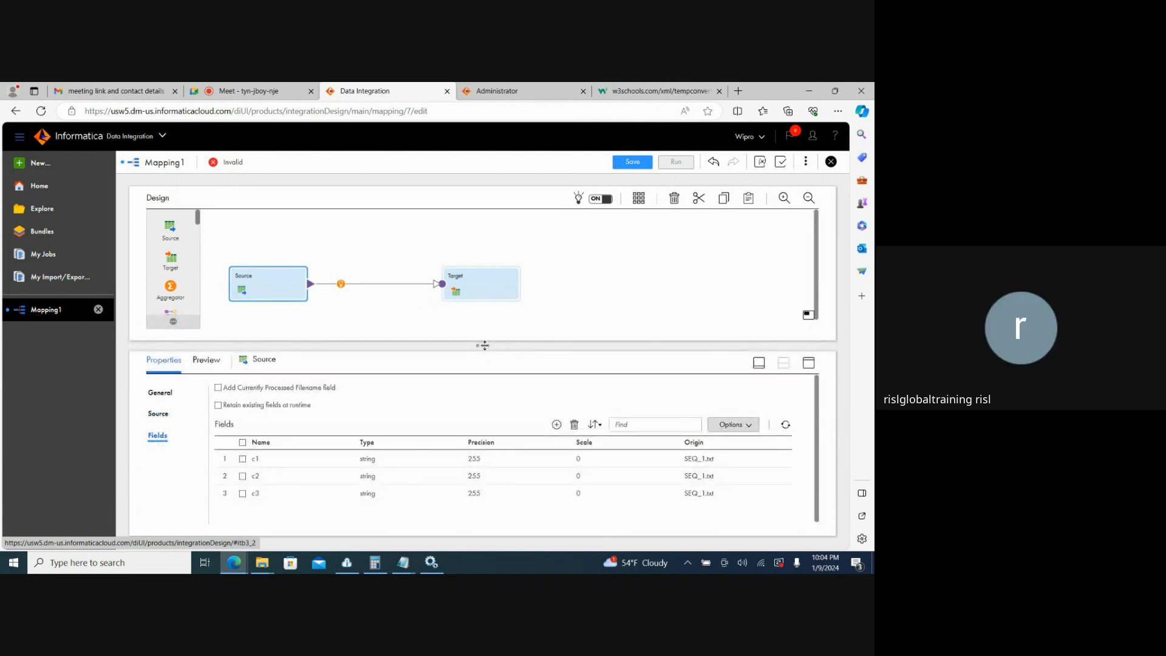
Check the Source transformation's connection settings, review the operations of BusinessService_Conversion in the Default project, and return to Mapping1.
{"action": "left_click", "coordinate": [167, 412]}
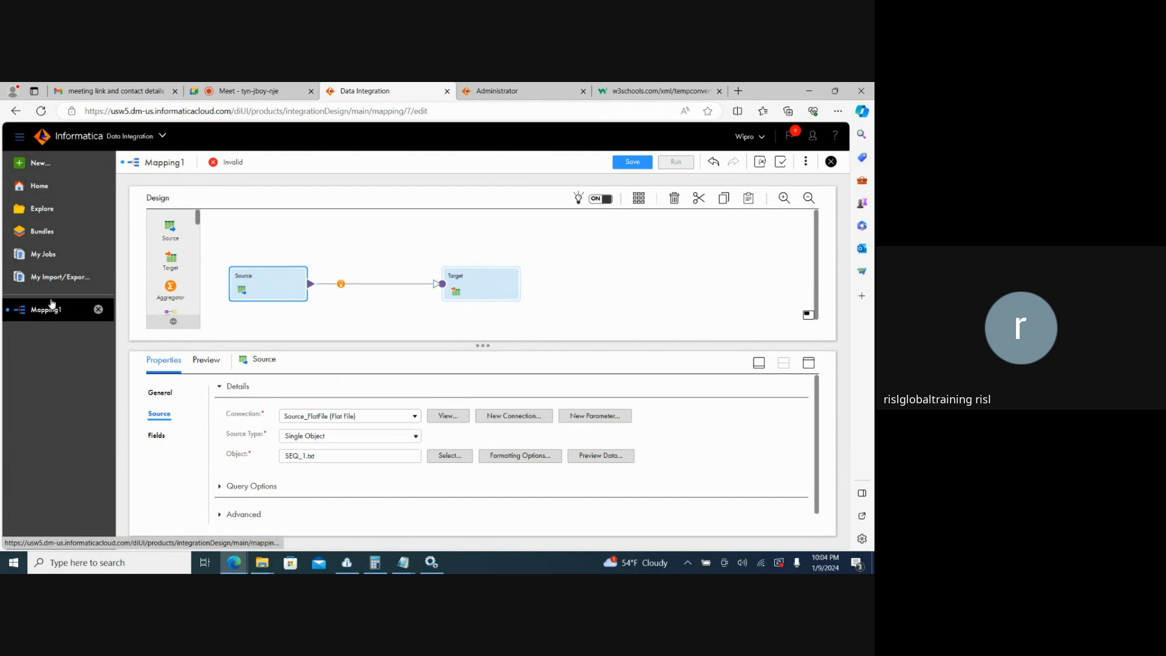
{"action": "left_click", "coordinate": [76, 211]}
{"action": "left_click", "coordinate": [231, 233]}
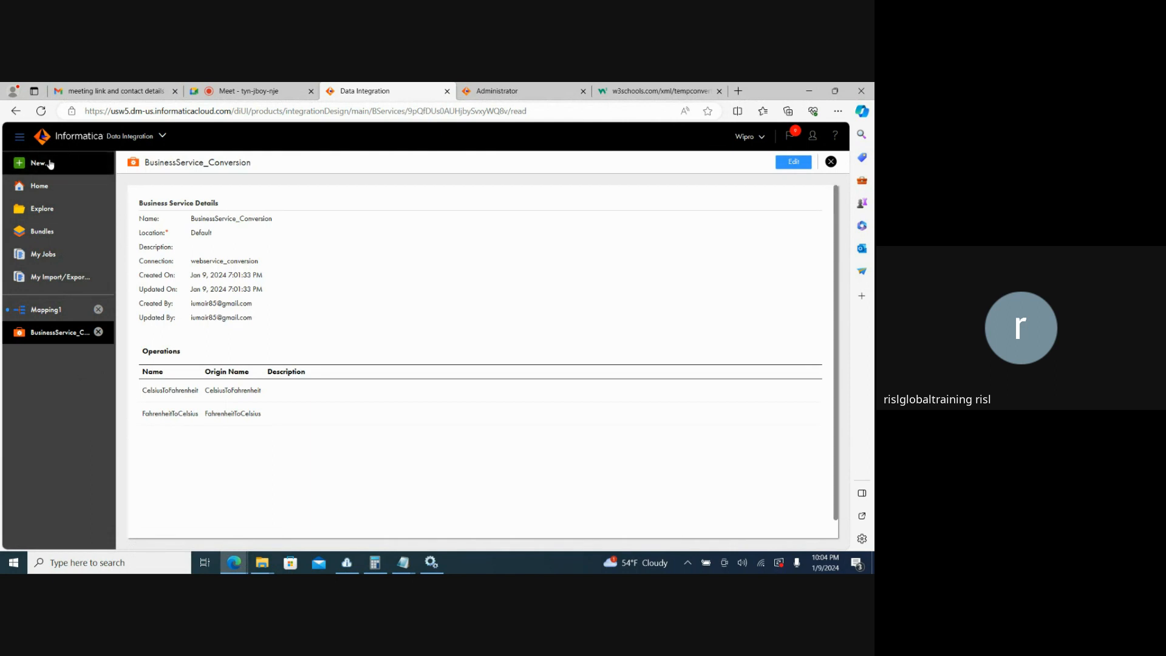
{"action": "left_click", "coordinate": [45, 311]}
Add a Web Services transformation between Source and Target in the mapping, linked from Source, and review its incoming fields.
{"action": "left_click_drag", "start_coordinate": [49, 341], "coordinate": [359, 280]}
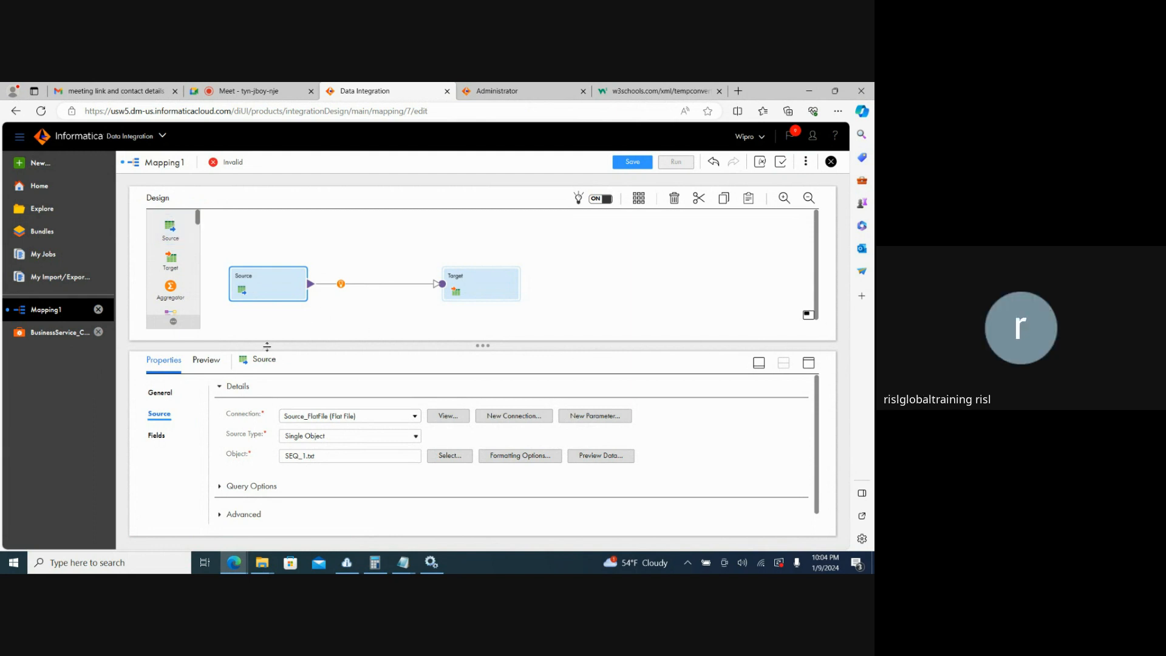
{"action": "left_click_drag", "start_coordinate": [201, 226], "coordinate": [332, 276]}
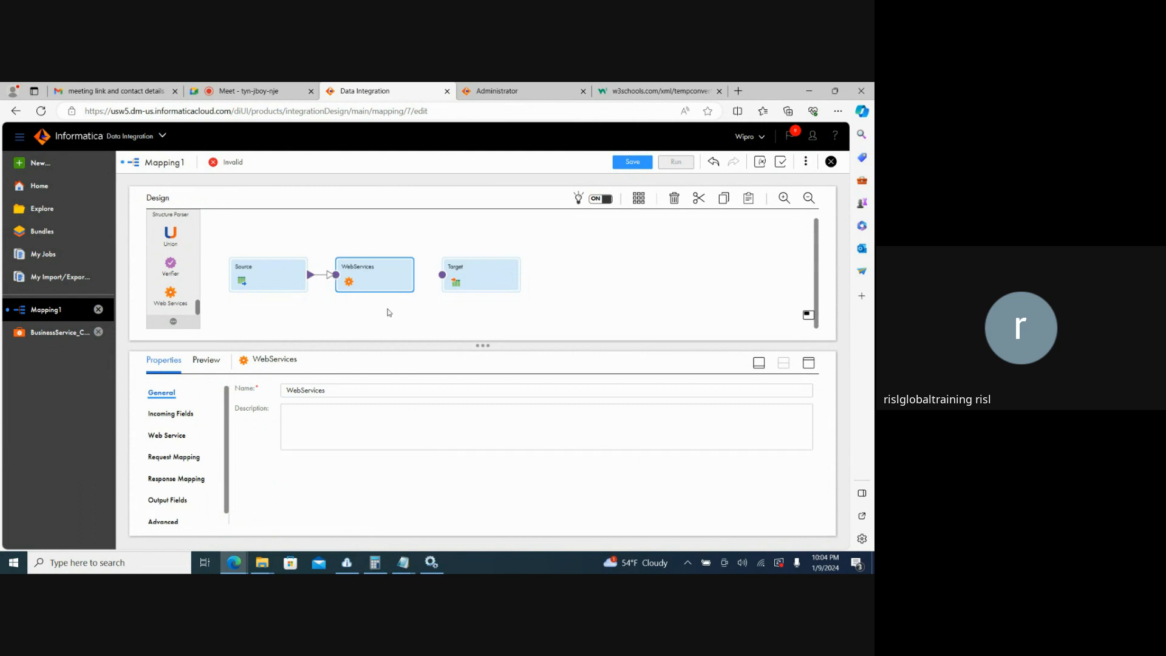
{"action": "left_click", "coordinate": [166, 415]}
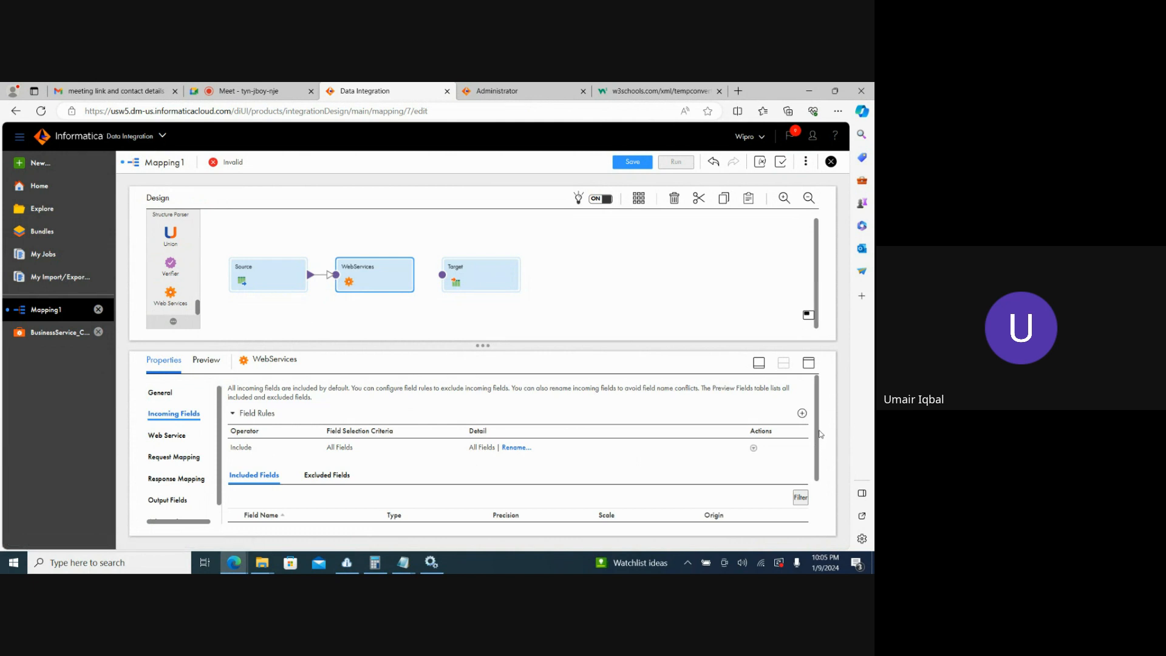
{"action": "left_click_drag", "start_coordinate": [817, 438], "coordinate": [825, 482]}
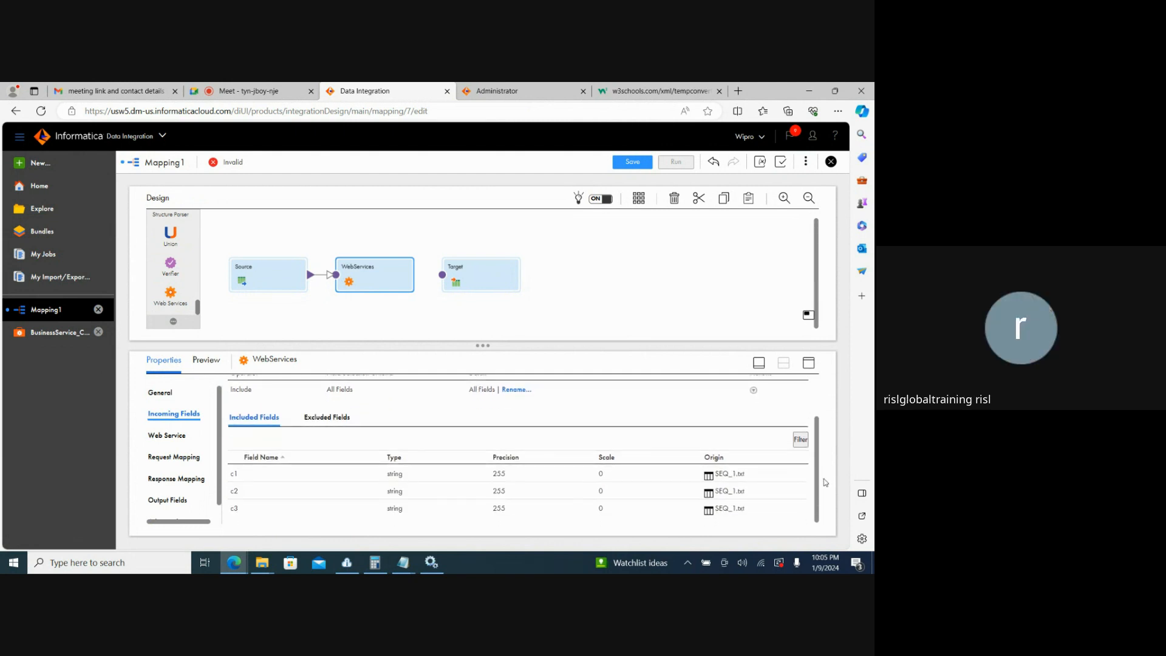
Assign BusinessService_Conversion from the Default project to the WebServices transformation and choose the CelsiusToFahrenheit operation.
{"action": "left_click", "coordinate": [168, 435]}
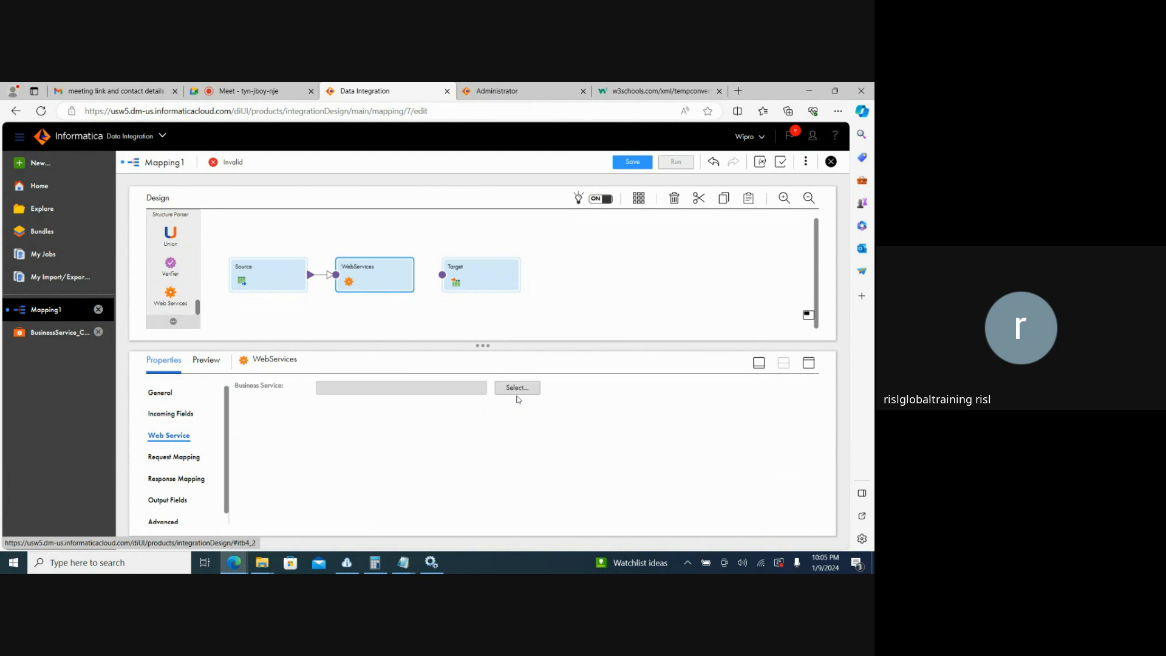
{"action": "left_click", "coordinate": [519, 388]}
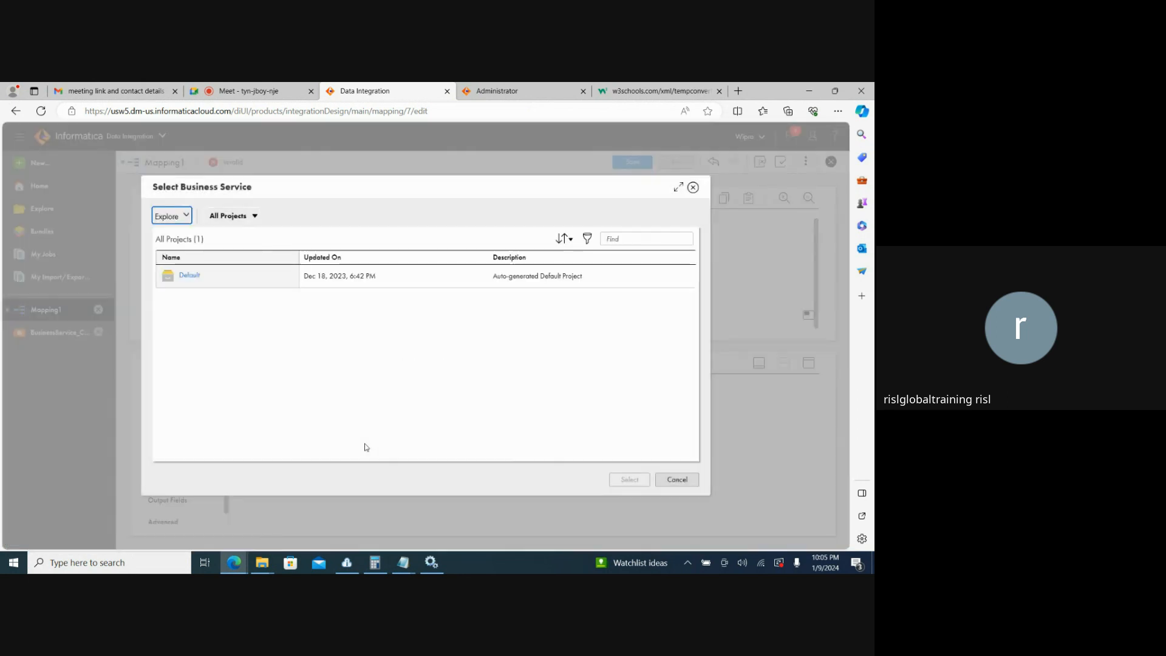
{"action": "left_click", "coordinate": [188, 277]}
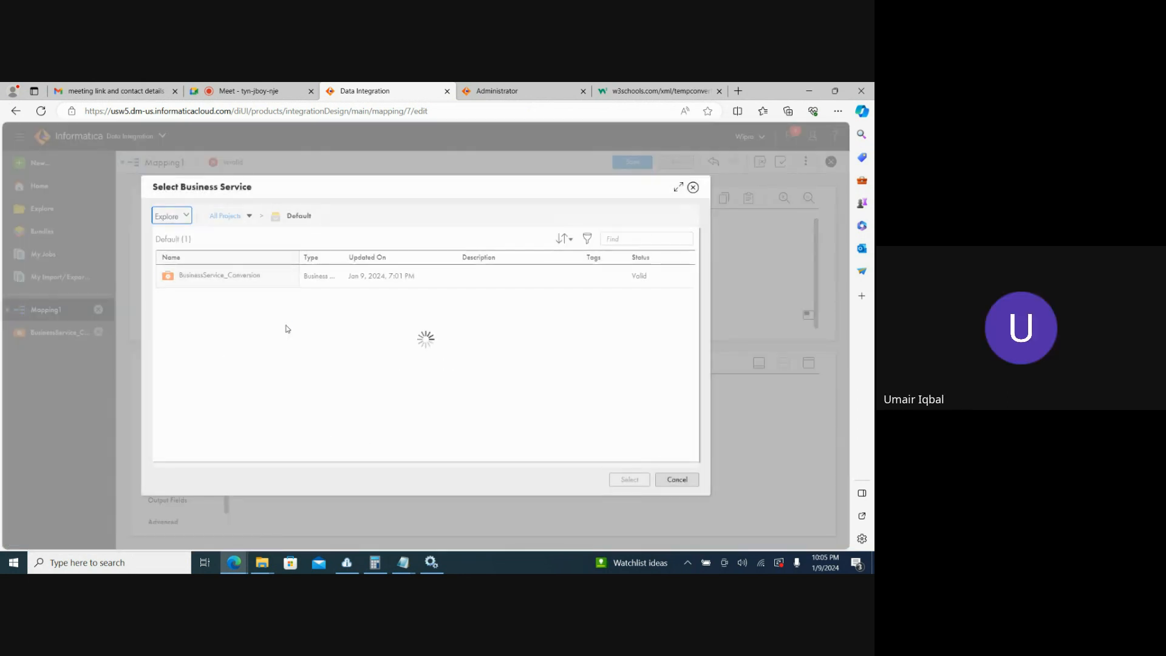
{"action": "left_click", "coordinate": [238, 274]}
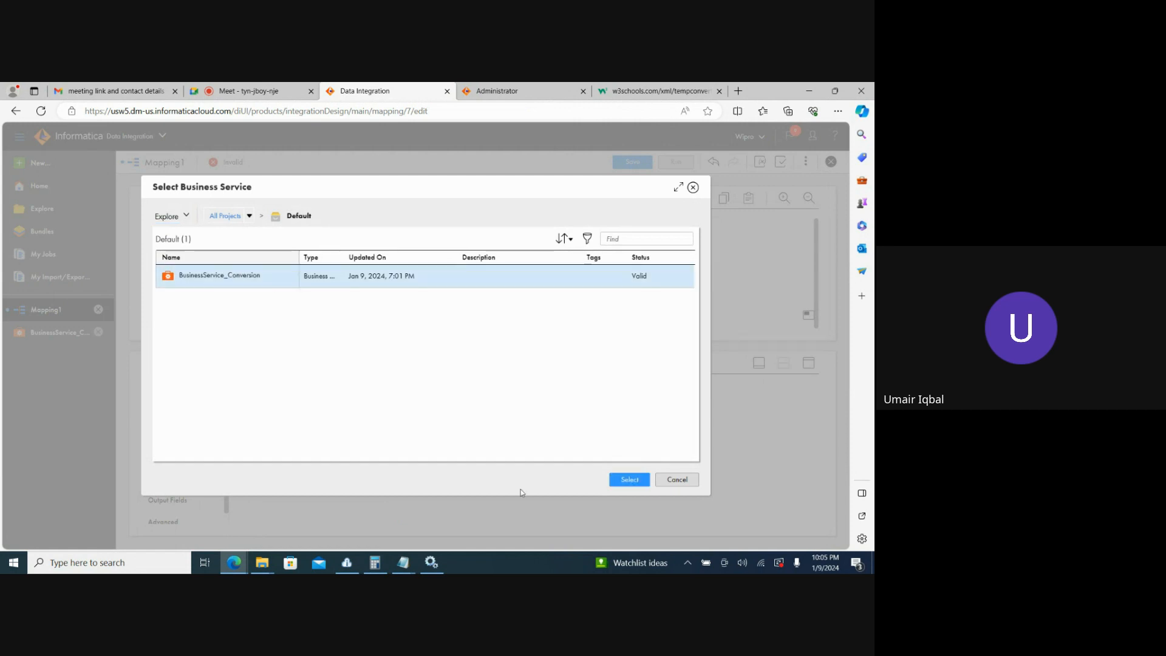
{"action": "left_click", "coordinate": [623, 480]}
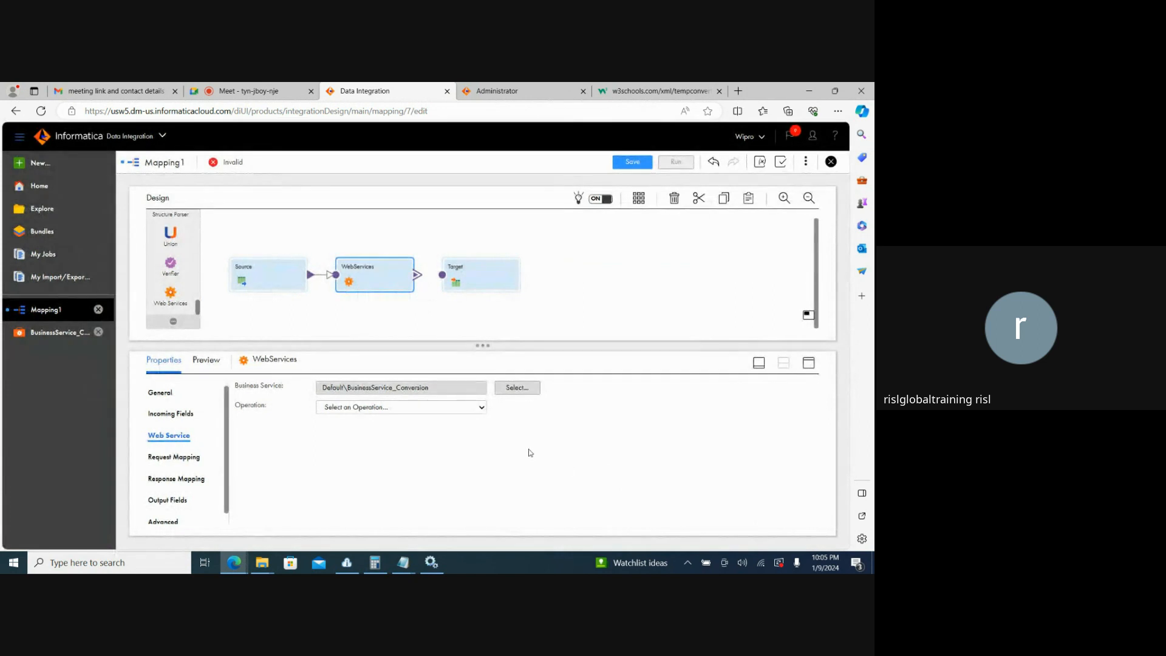
{"action": "left_click", "coordinate": [474, 412]}
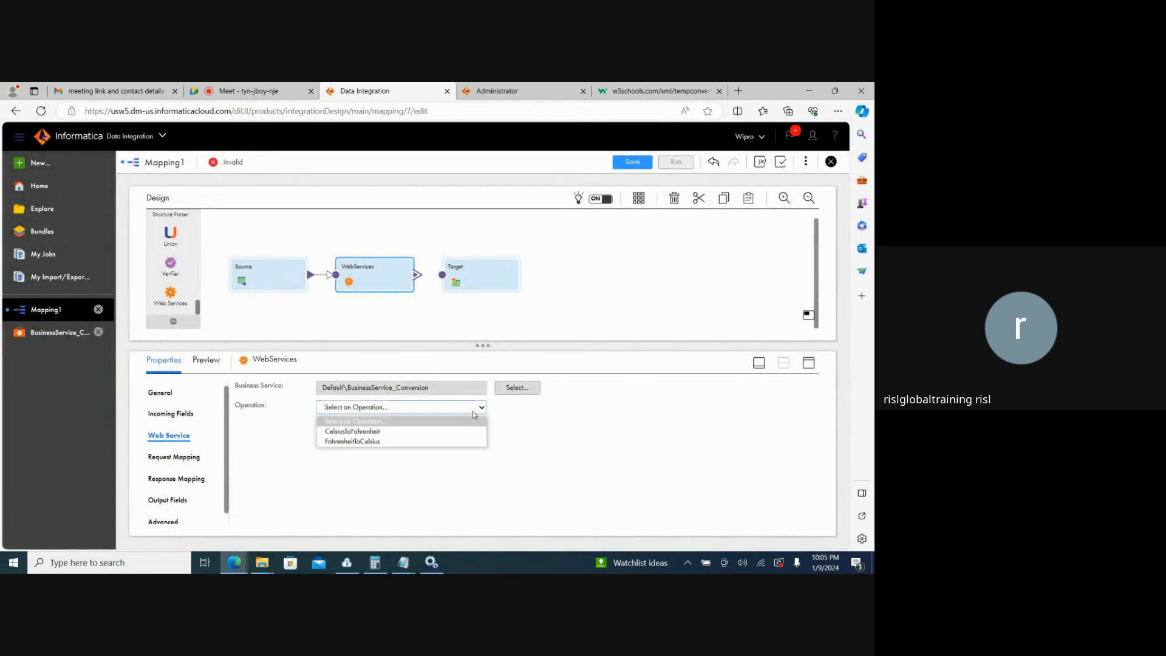
{"action": "left_click", "coordinate": [395, 431]}
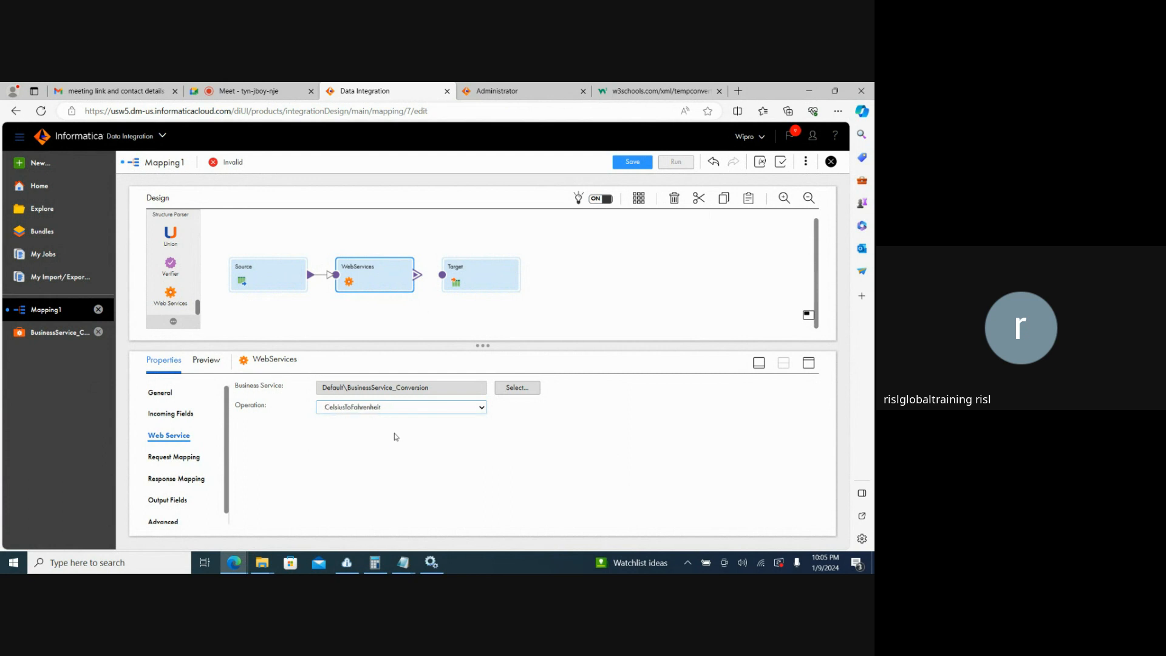
Map the incoming field c1 to the Celsius element under CelsiusToFahrenheit in the request structure's Body.
{"action": "left_click", "coordinate": [195, 457]}
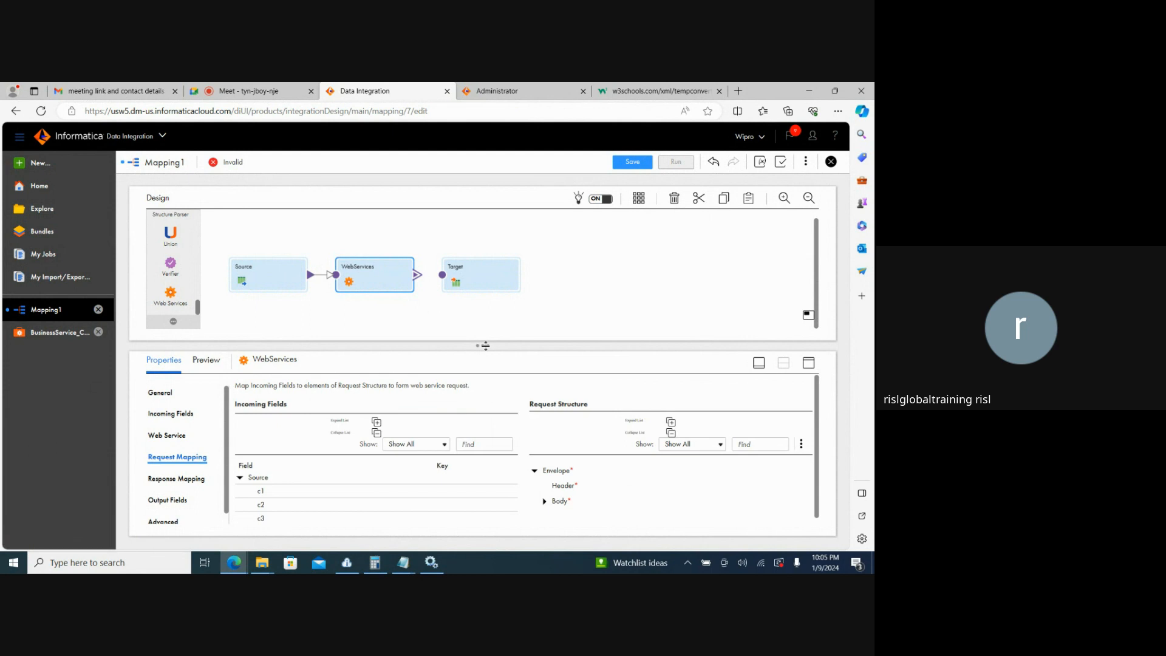
{"action": "left_click_drag", "start_coordinate": [483, 346], "coordinate": [483, 300]}
{"action": "left_click", "coordinate": [542, 455]}
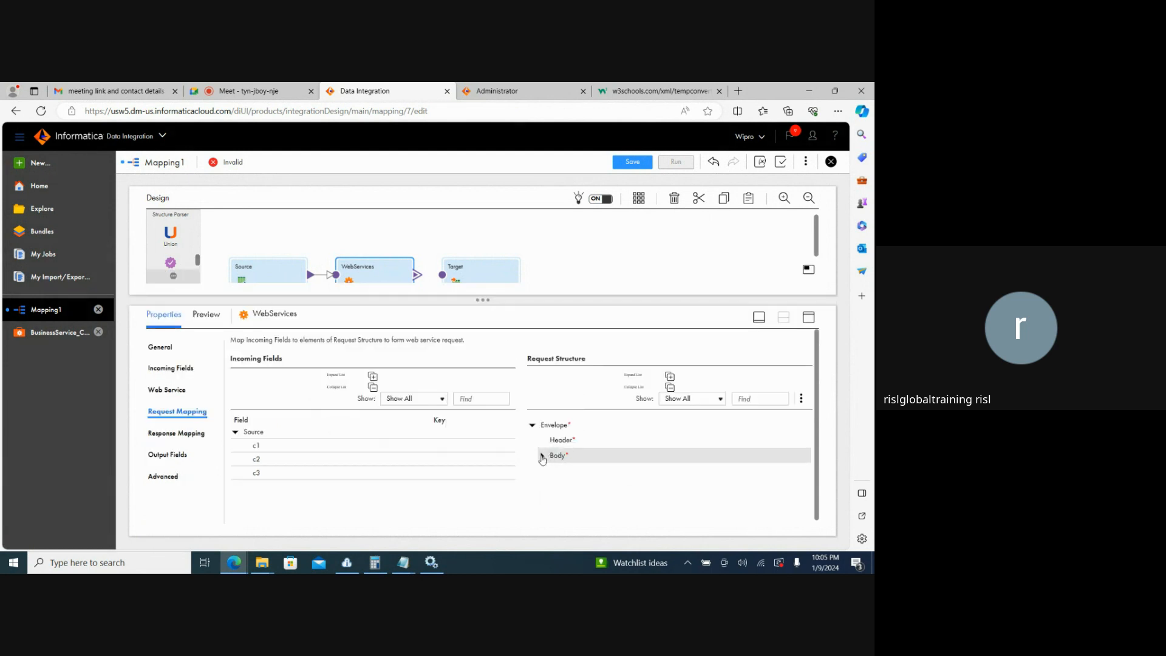
{"action": "left_click", "coordinate": [550, 471]}
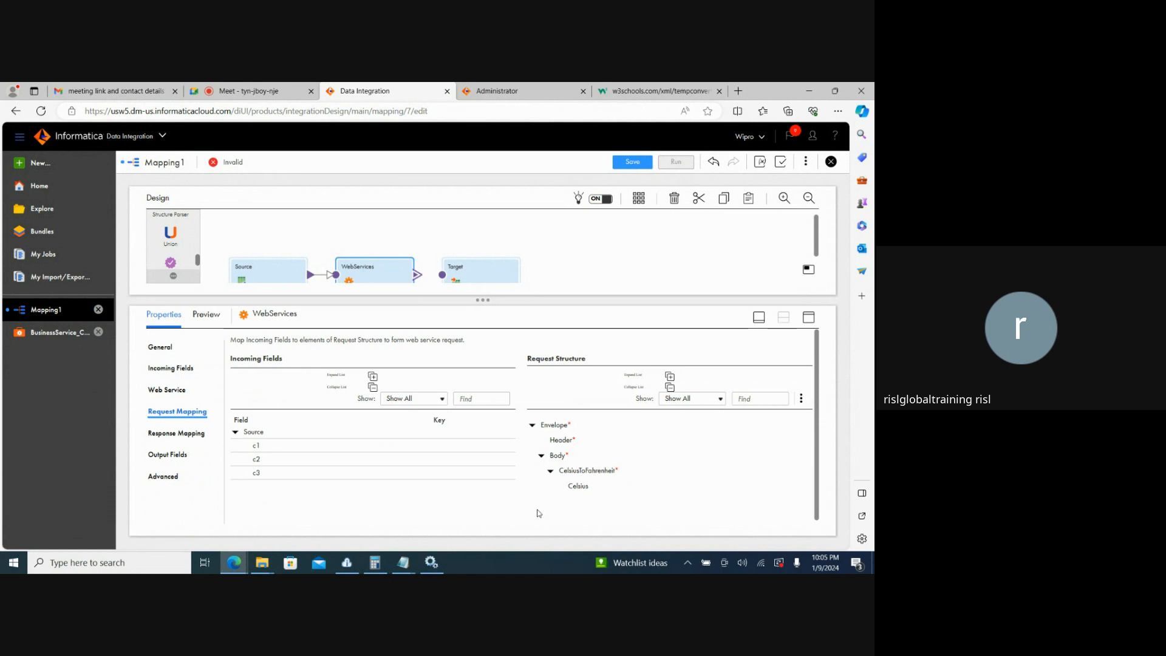
{"action": "left_click_drag", "start_coordinate": [293, 445], "coordinate": [573, 489]}
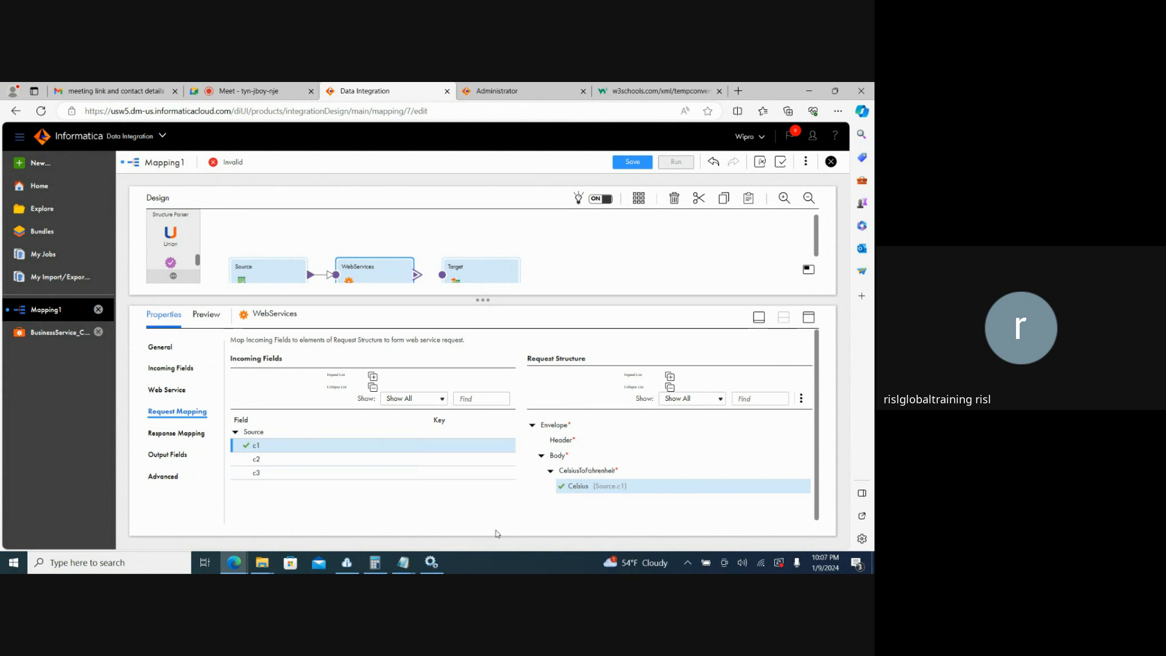
Expand the response structure of the WebServices transformation and map all descendants of Envelope to the output fields.
{"action": "left_click", "coordinate": [163, 435]}
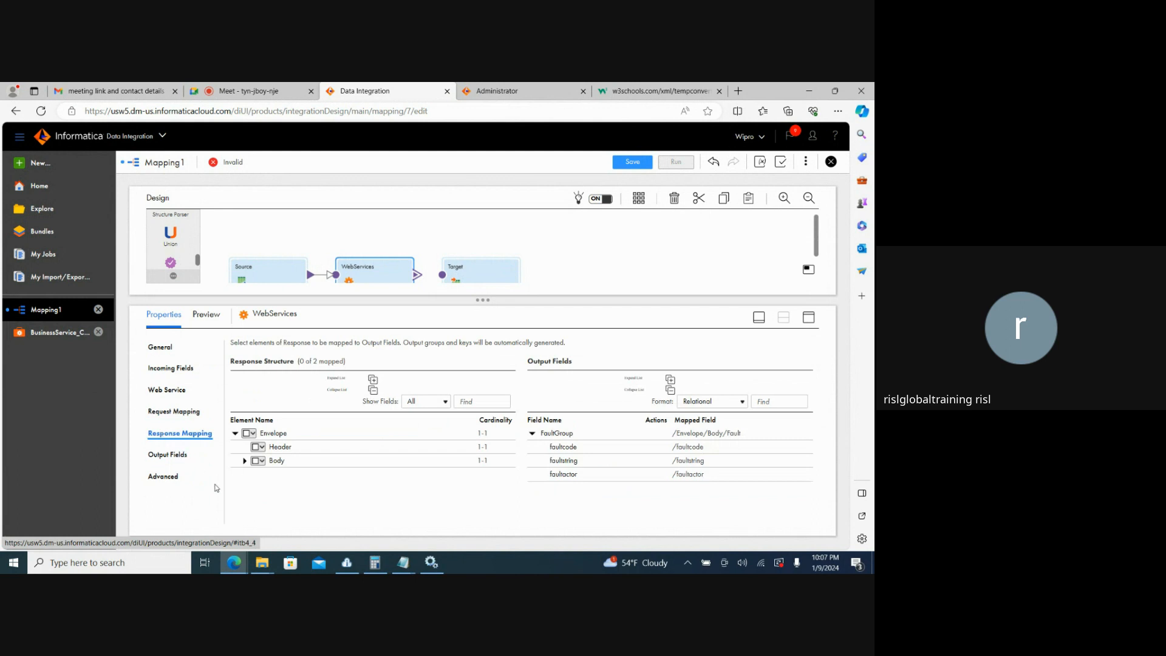
{"action": "left_click", "coordinate": [245, 460]}
{"action": "left_click", "coordinate": [253, 474]}
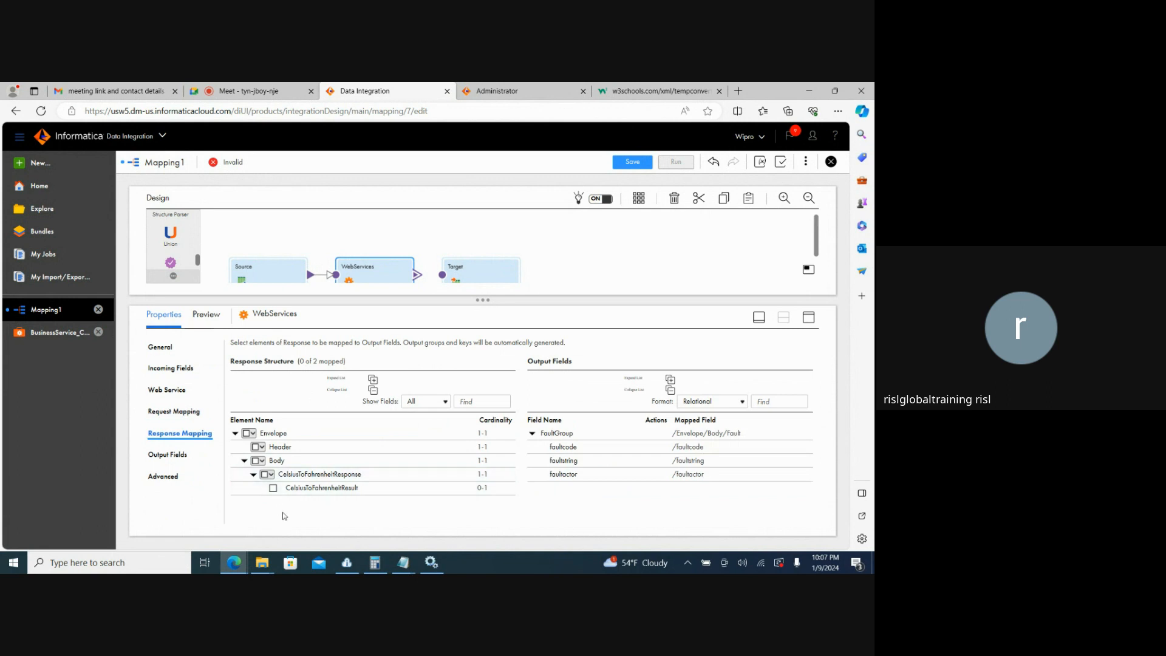
{"action": "left_click", "coordinate": [246, 434]}
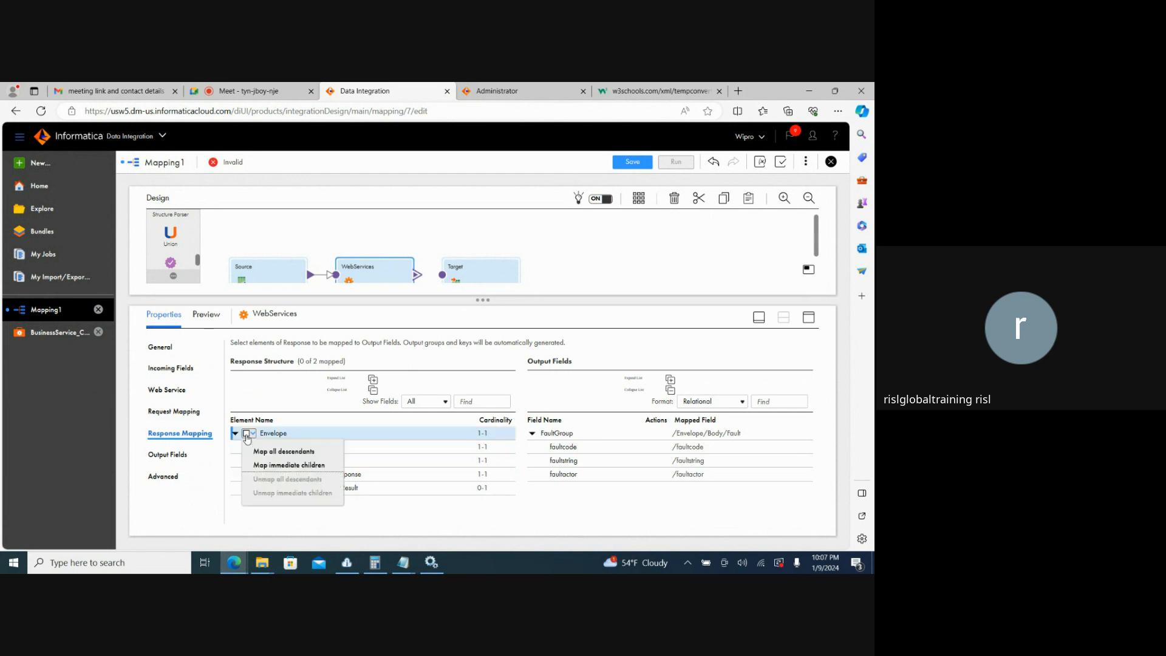
{"action": "left_click", "coordinate": [271, 453]}
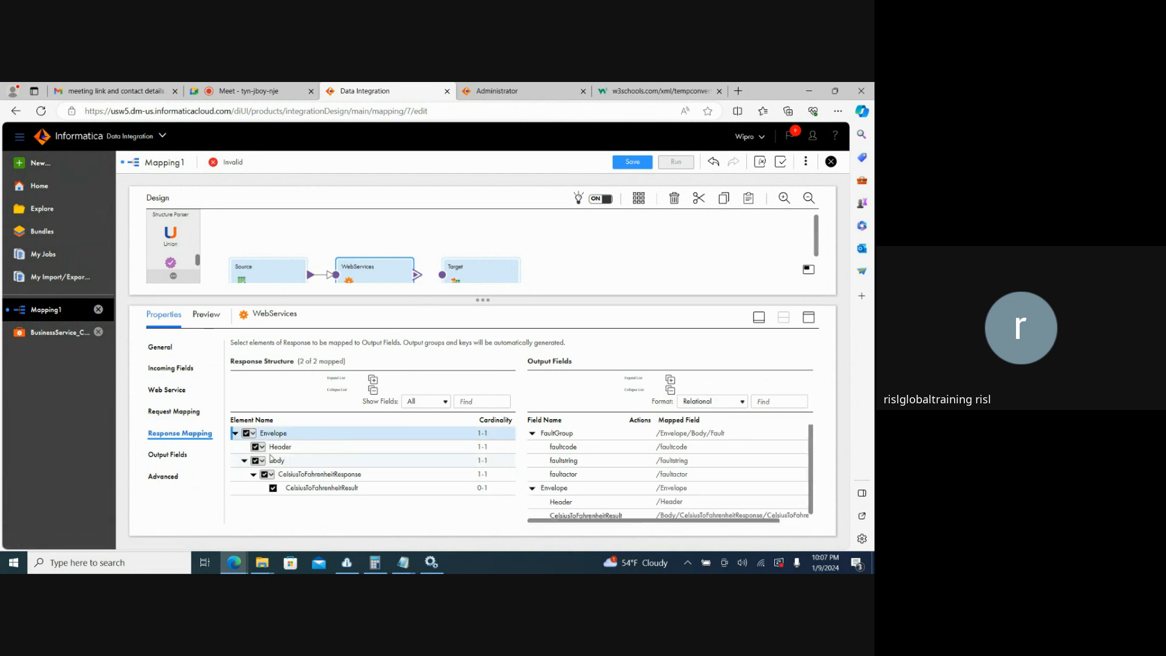
{"action": "scroll", "coordinate": [813, 467], "scroll_direction": "down", "scroll_amount": 1}
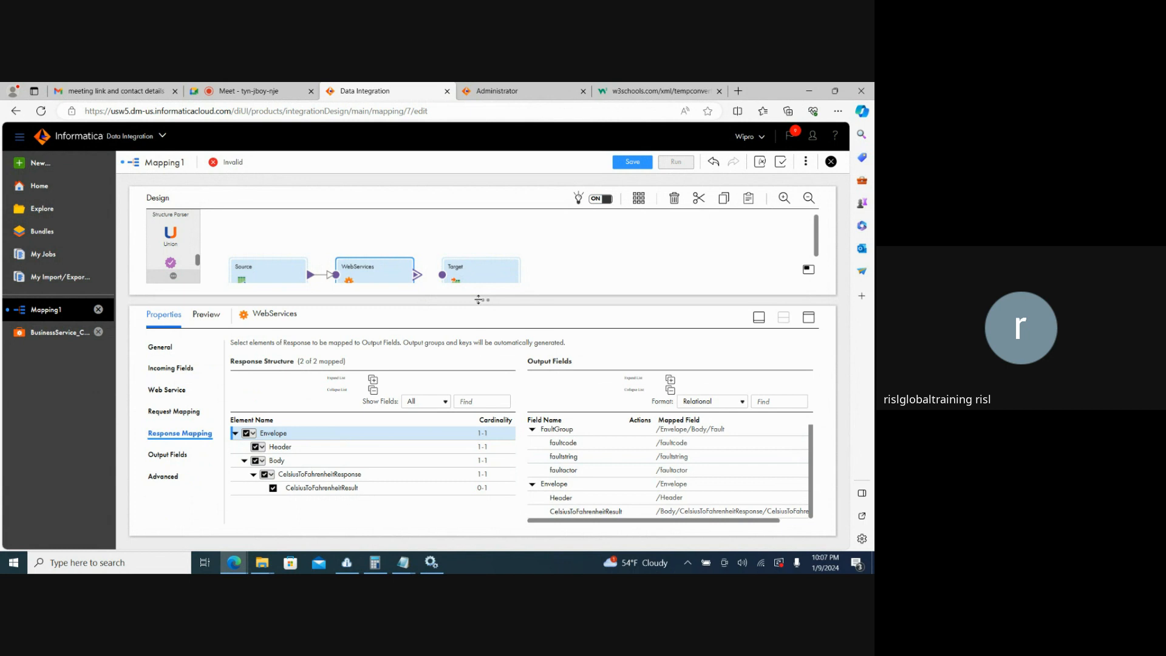
{"action": "left_click_drag", "start_coordinate": [479, 300], "coordinate": [482, 279]}
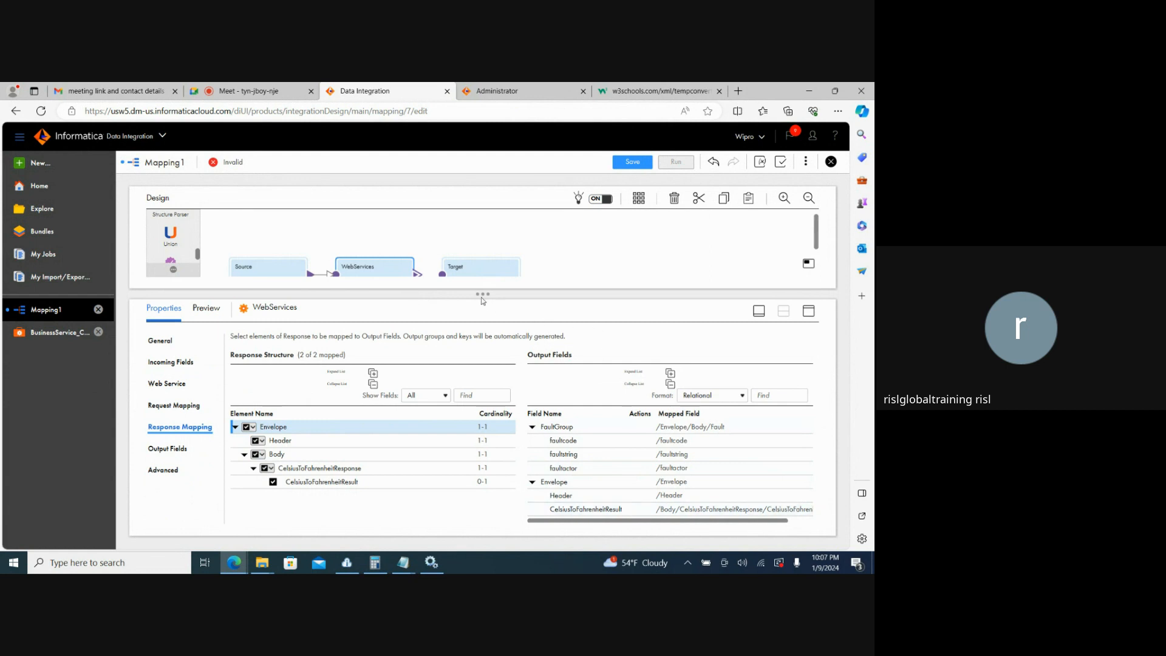
{"action": "left_click_drag", "start_coordinate": [482, 294], "coordinate": [482, 354]}
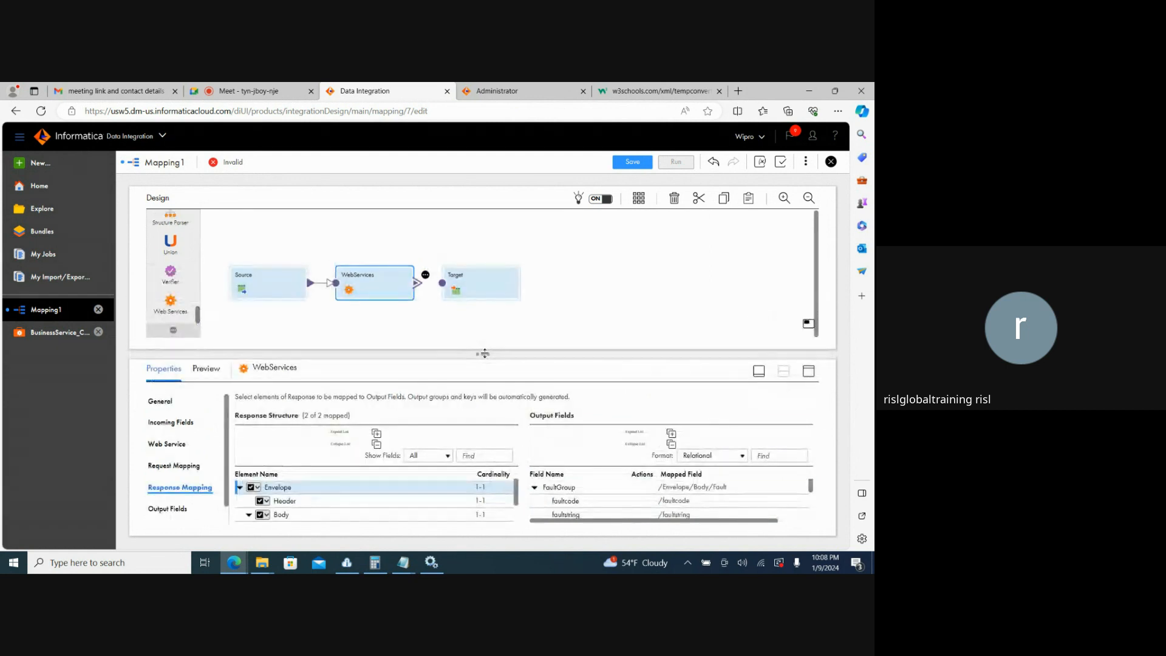
Examine the WebServices transformation's output fields, including those in the Envelope group.
{"action": "left_click", "coordinate": [484, 278]}
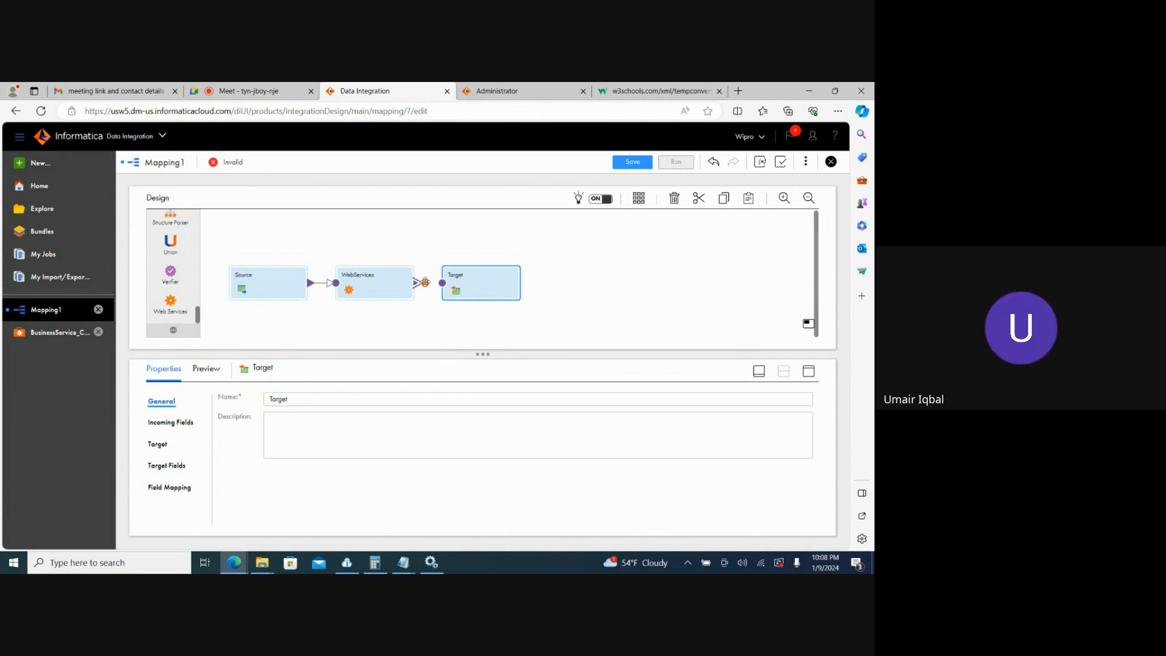
{"action": "left_click", "coordinate": [424, 284]}
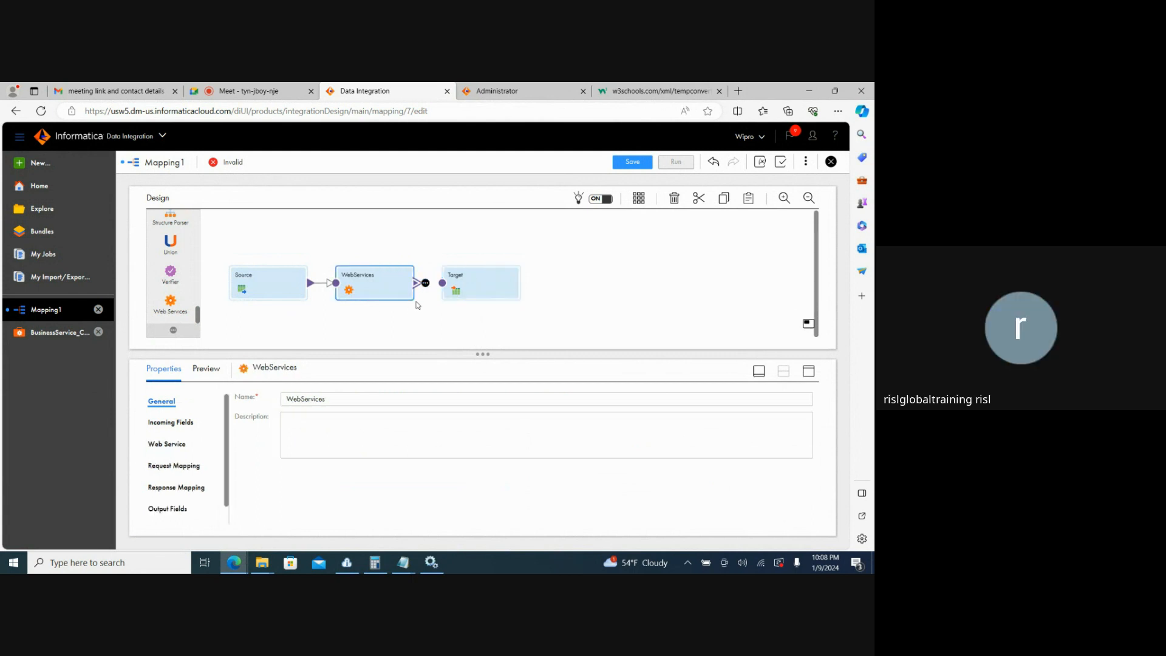
{"action": "left_click", "coordinate": [458, 284]}
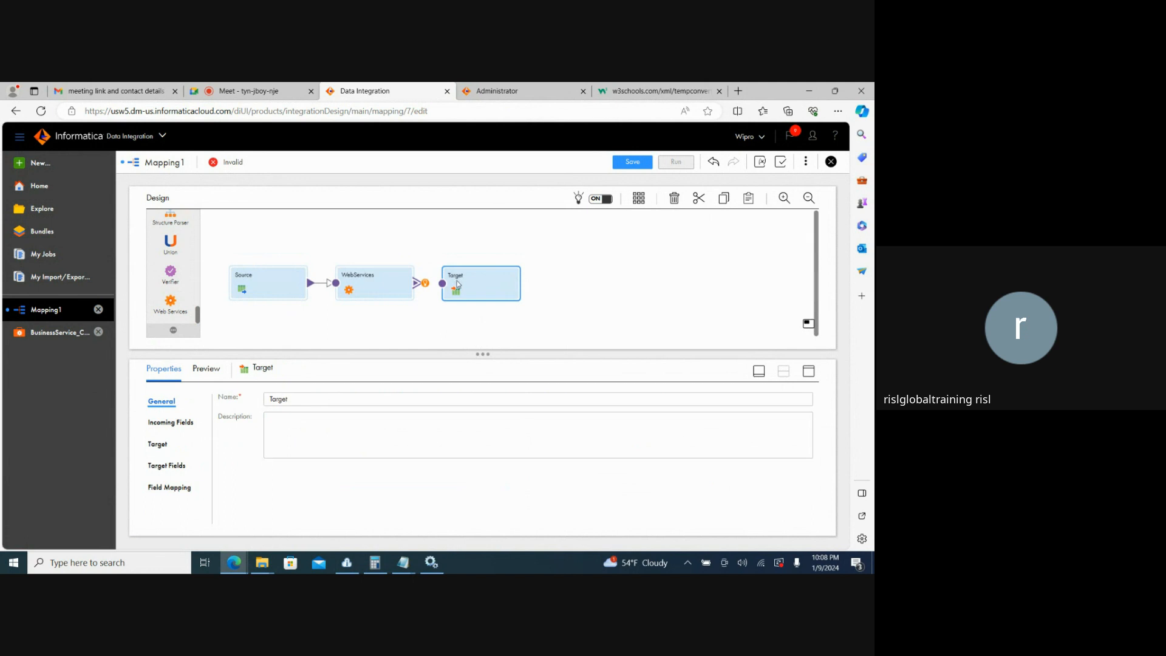
{"action": "left_click", "coordinate": [362, 277]}
{"action": "left_click", "coordinate": [171, 508]}
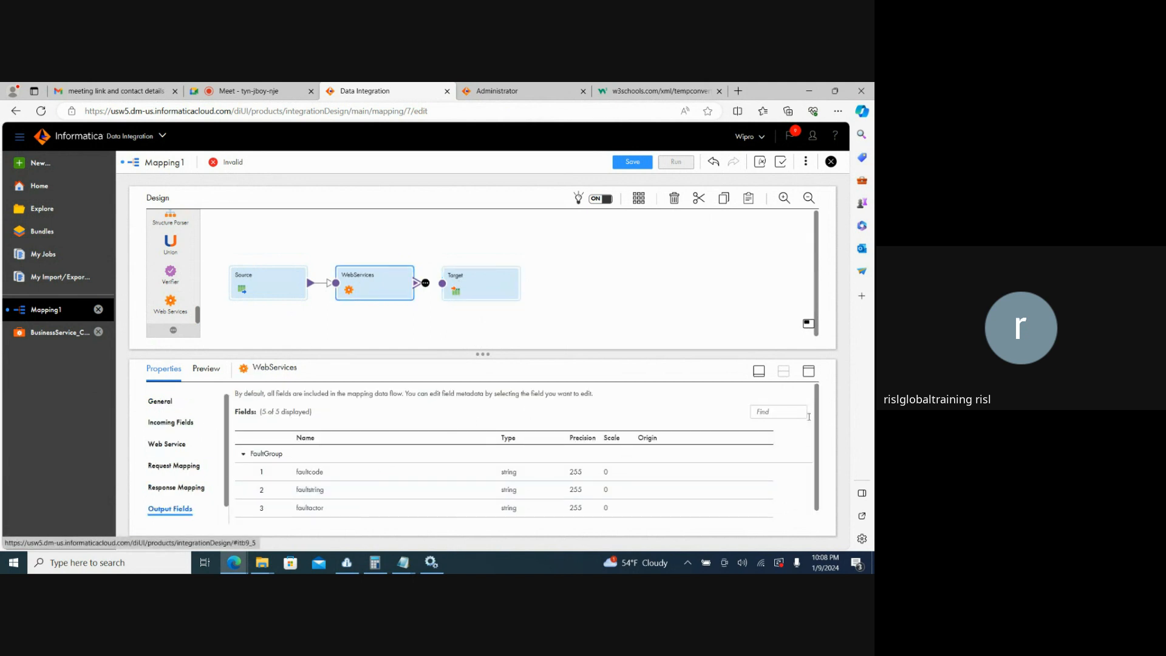
{"action": "scroll", "coordinate": [818, 437], "scroll_direction": "down", "scroll_amount": 1}
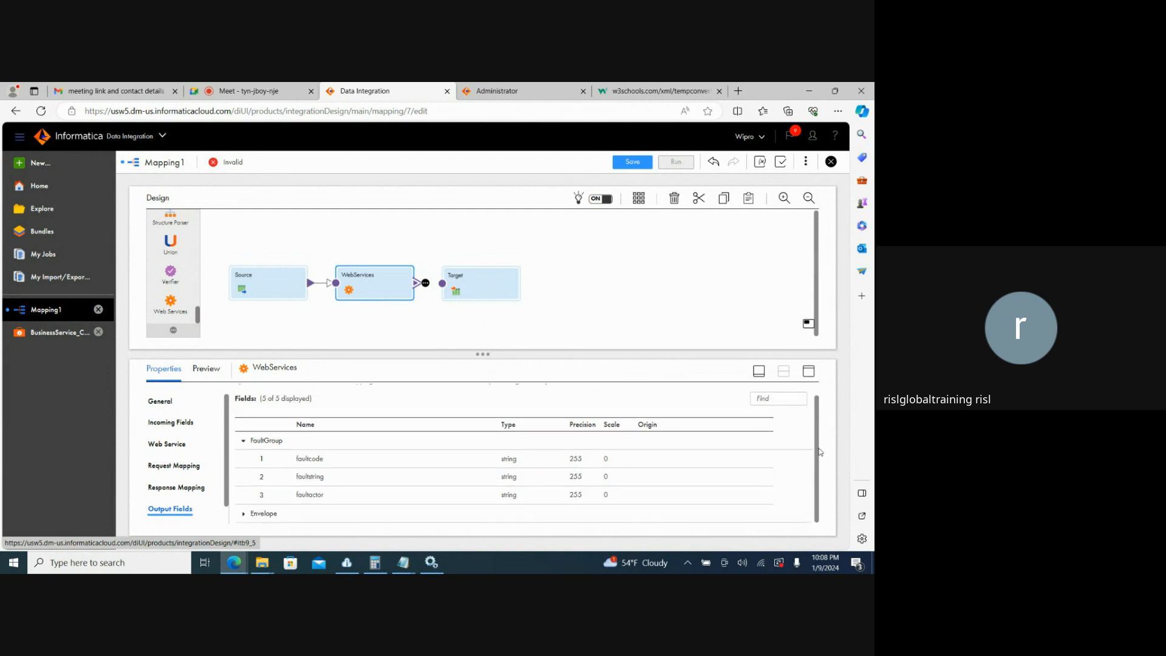
{"action": "left_click", "coordinate": [243, 514]}
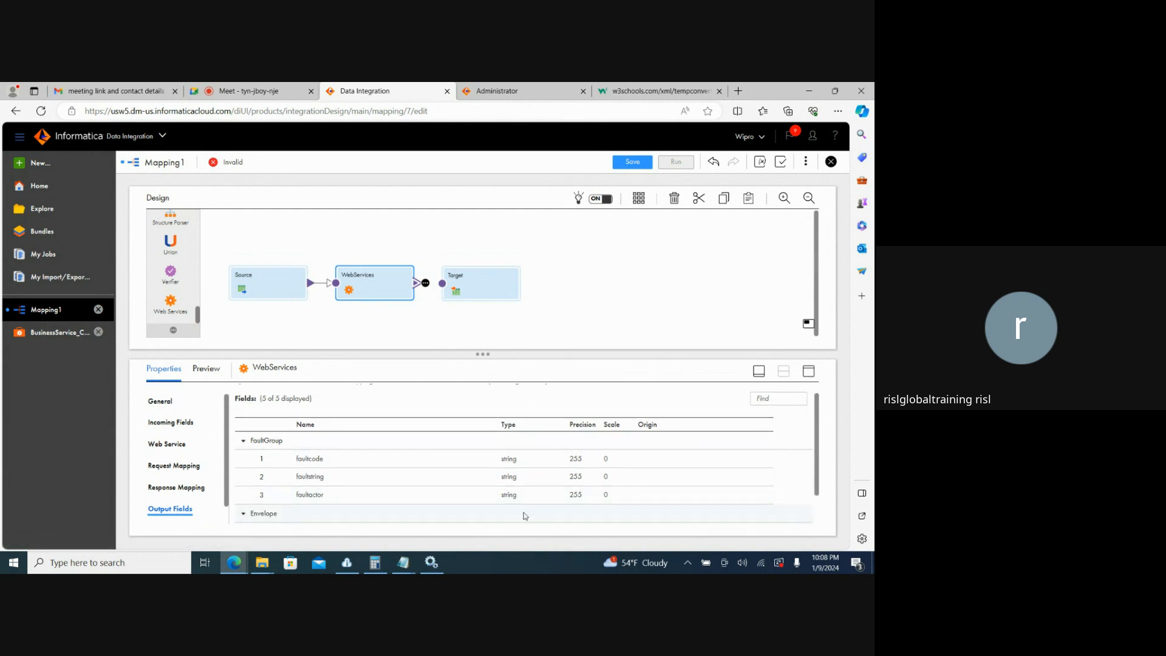
{"action": "scroll", "coordinate": [816, 461], "scroll_direction": "down", "scroll_amount": 3}
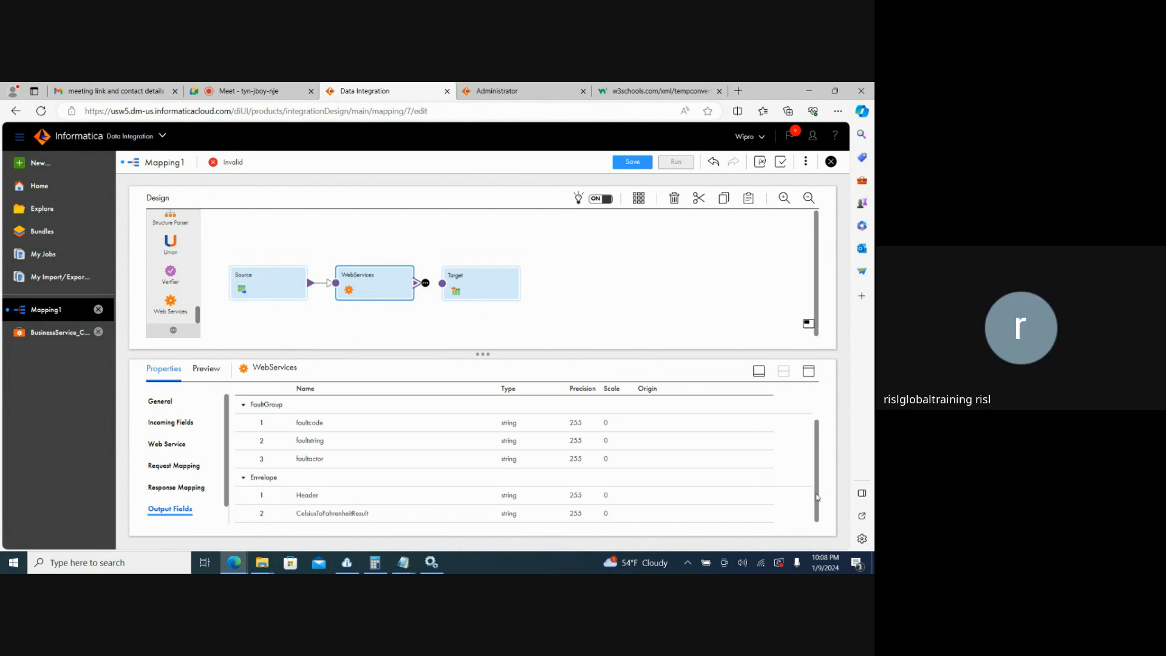
{"action": "left_click", "coordinate": [405, 494]}
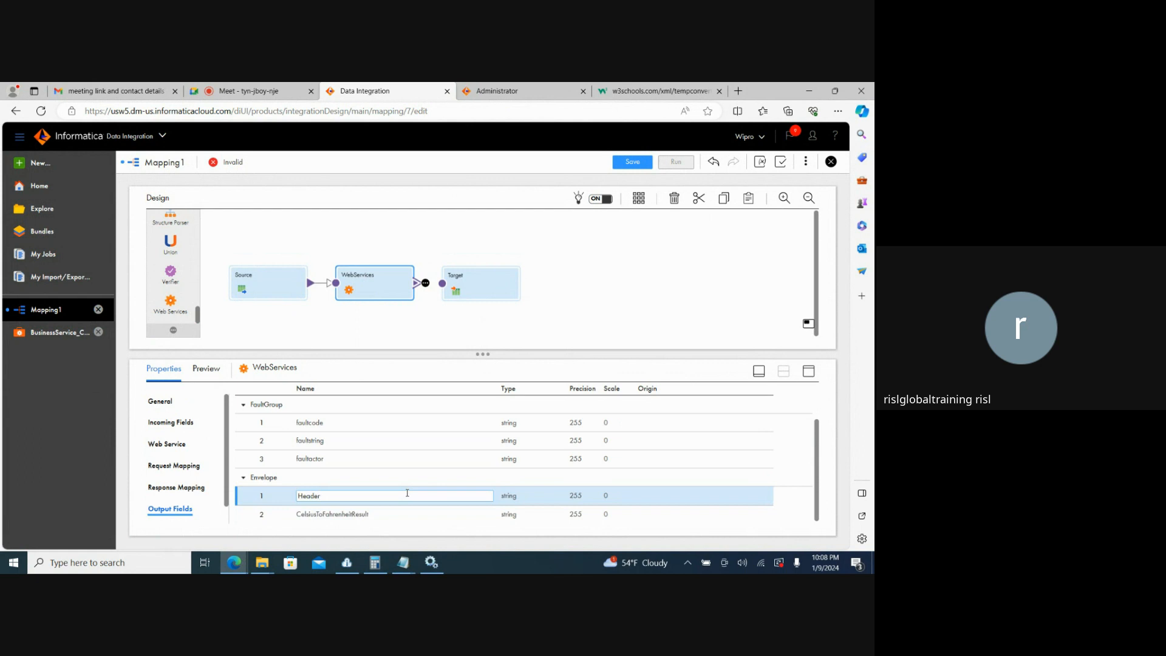
Move WebServices closer to Source and link its Envelope output group to the Target transformation.
{"action": "left_click", "coordinate": [482, 284]}
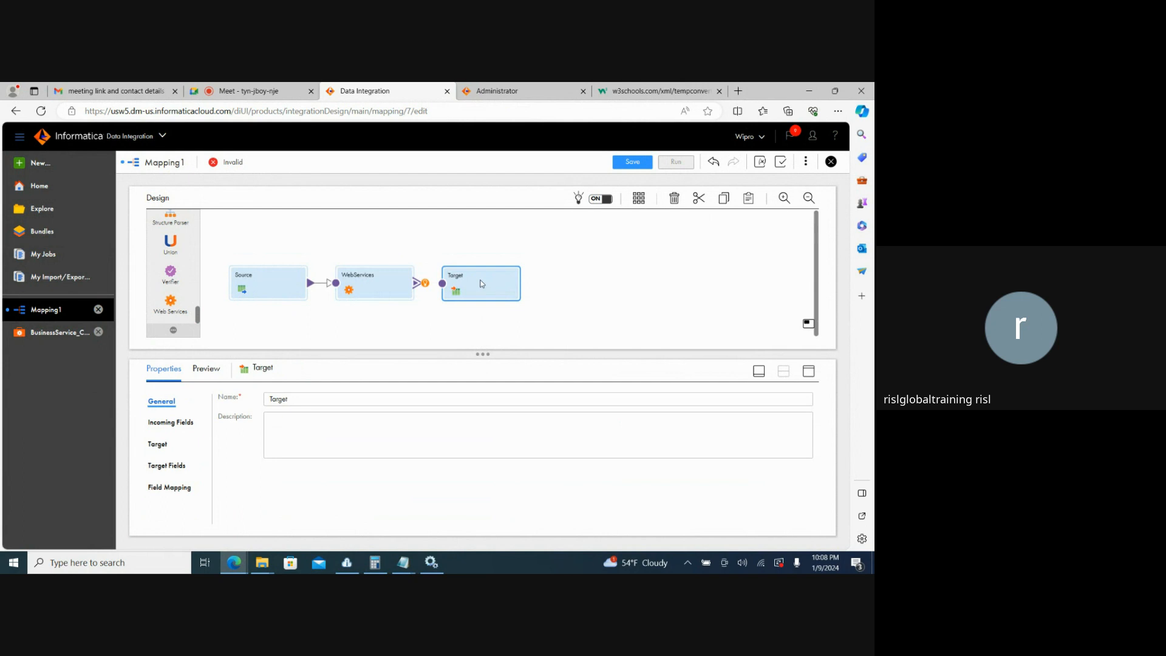
{"action": "left_click", "coordinate": [426, 285]}
{"action": "left_click_drag", "start_coordinate": [425, 285], "coordinate": [401, 288]}
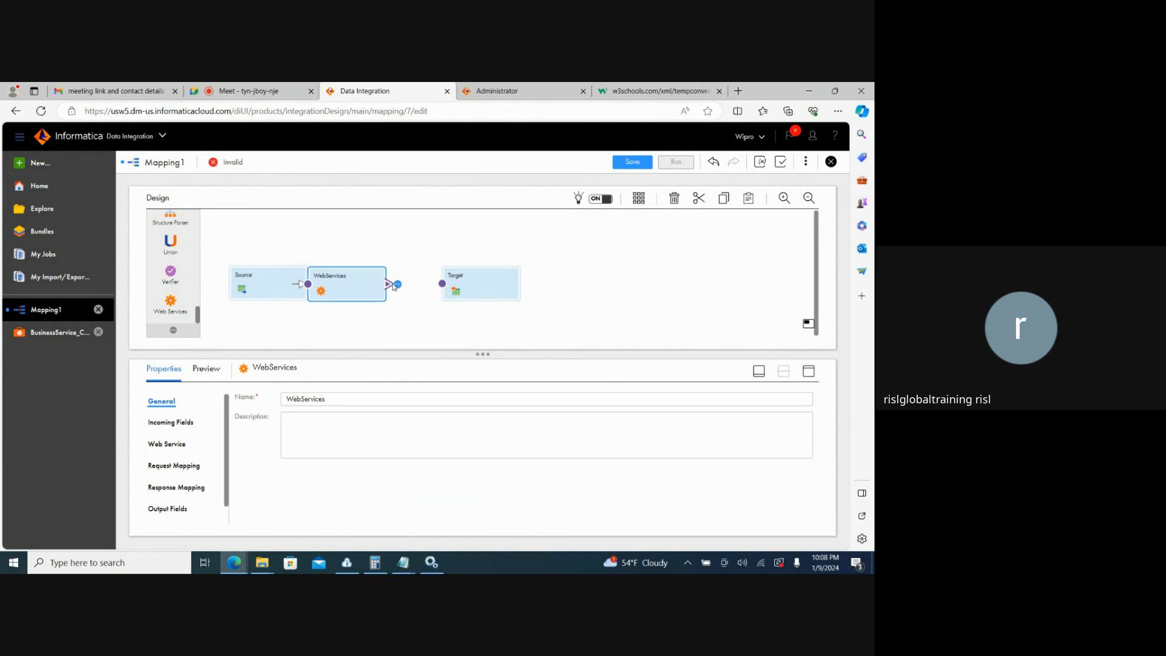
{"action": "left_click_drag", "start_coordinate": [398, 285], "coordinate": [442, 288]}
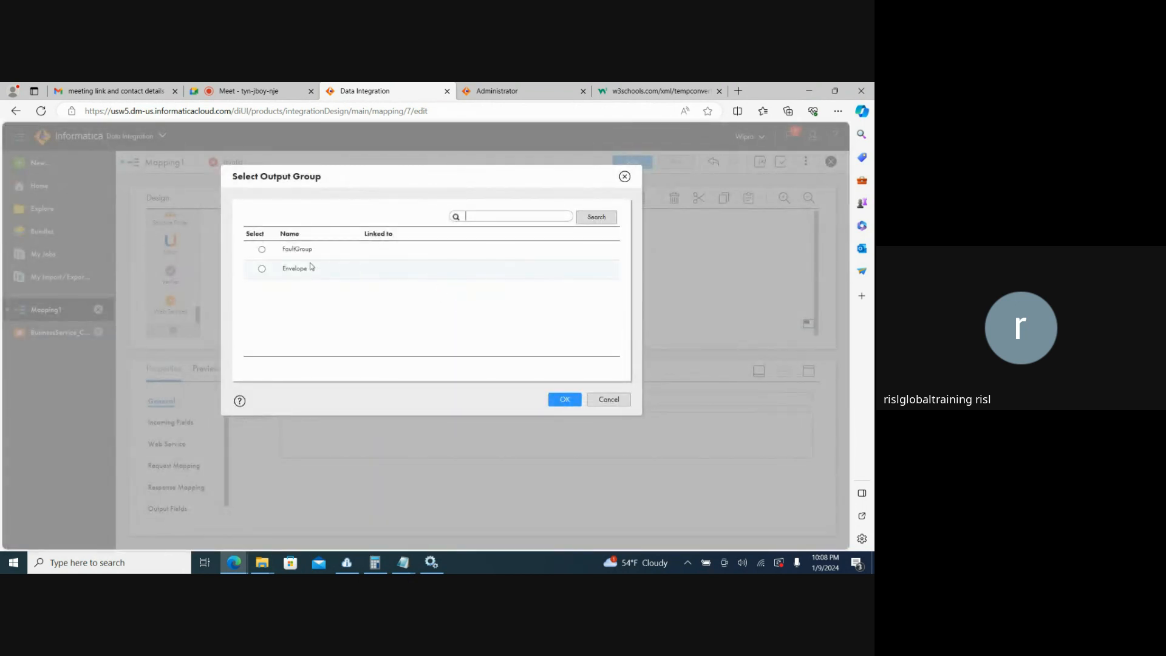
{"action": "left_click", "coordinate": [262, 269]}
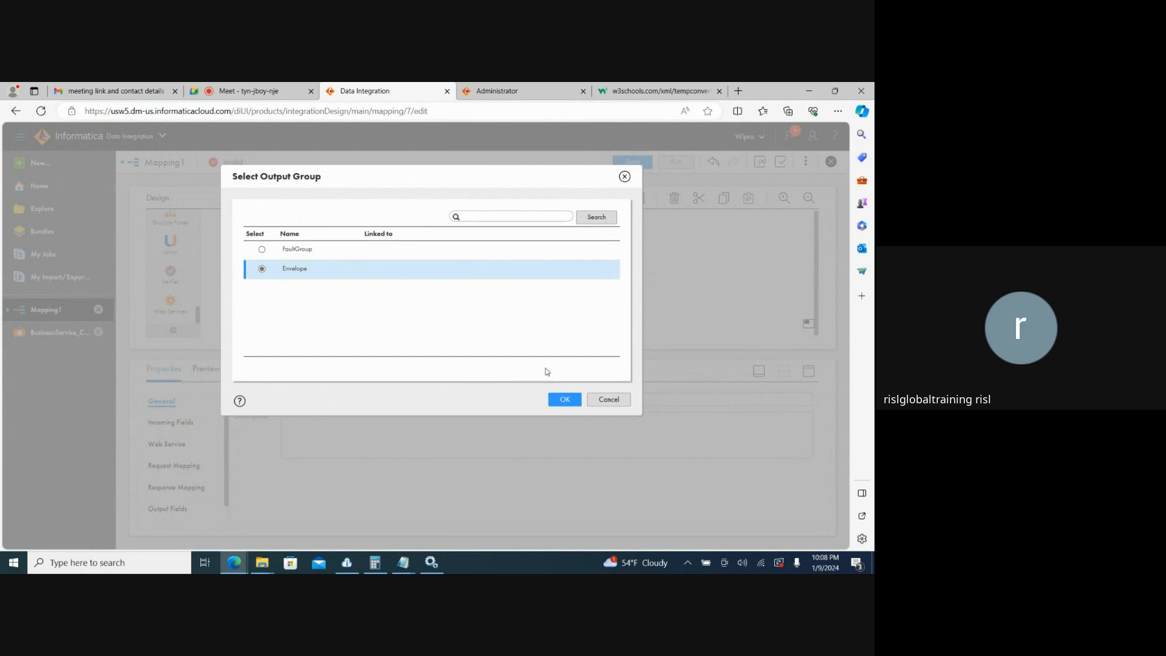
{"action": "left_click", "coordinate": [564, 398]}
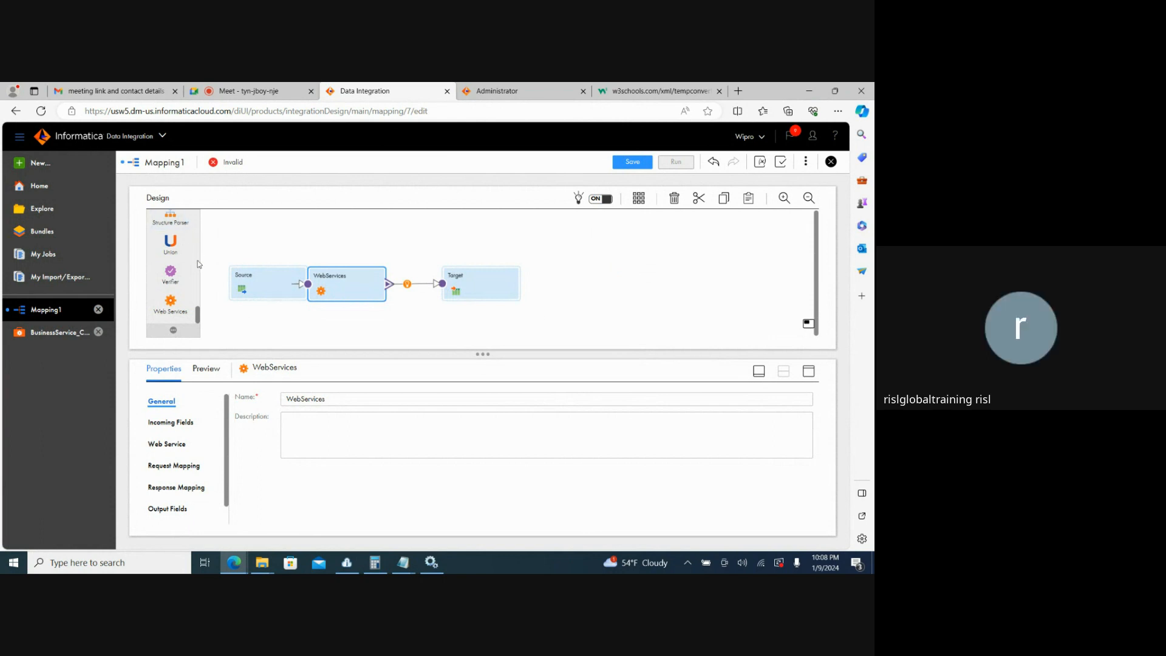
Add a second target above the existing one and link the WebServices FaultGroup output group to it.
{"action": "left_click_drag", "start_coordinate": [198, 315], "coordinate": [202, 219]}
{"action": "left_click_drag", "start_coordinate": [170, 258], "coordinate": [477, 244]}
{"action": "left_click_drag", "start_coordinate": [407, 284], "coordinate": [468, 246]}
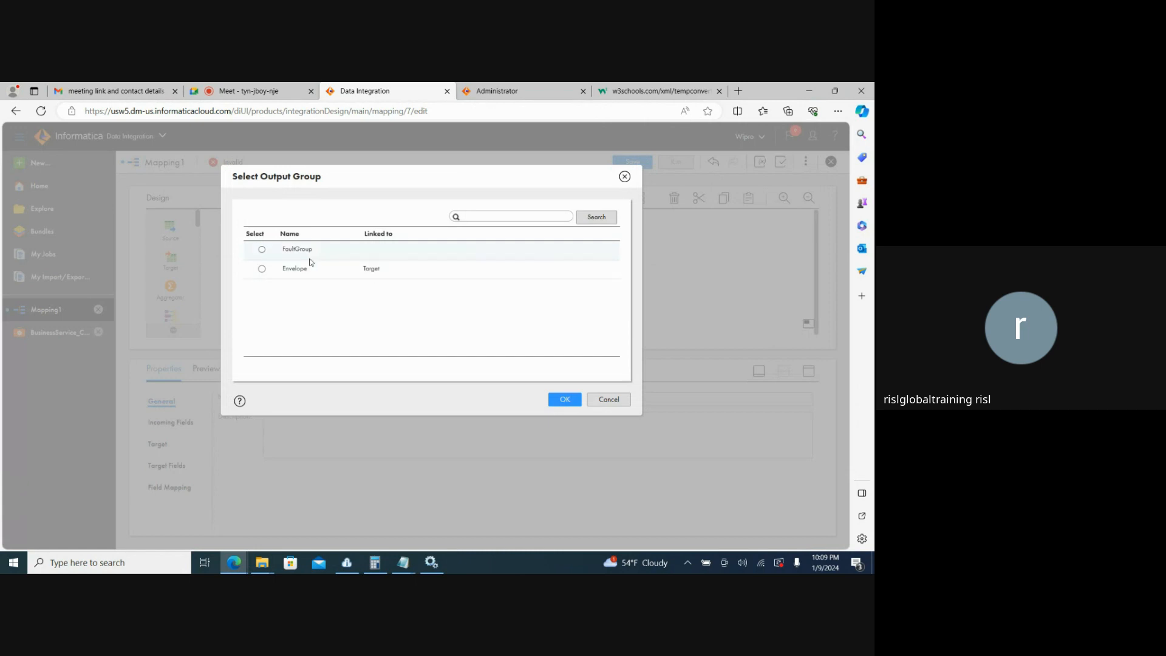
{"action": "left_click", "coordinate": [298, 250]}
{"action": "left_click", "coordinate": [563, 399]}
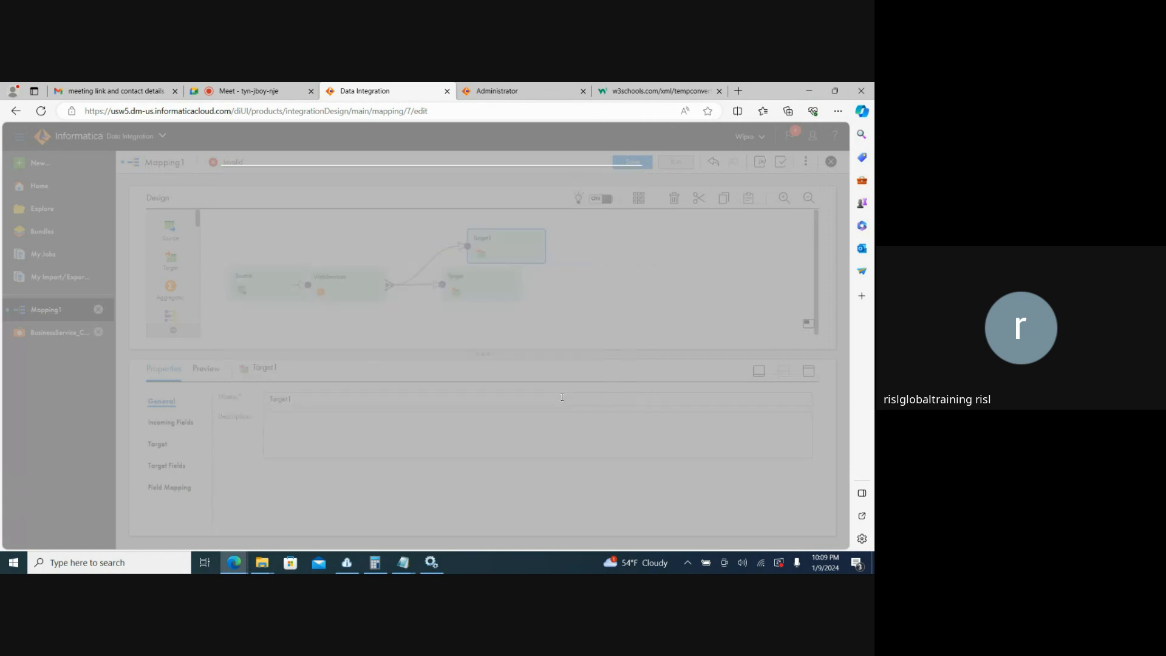
Rearrange the canvas so that Target sits below Target1 and WebServices sits above and between Source and the targets.
{"action": "left_click", "coordinate": [490, 298]}
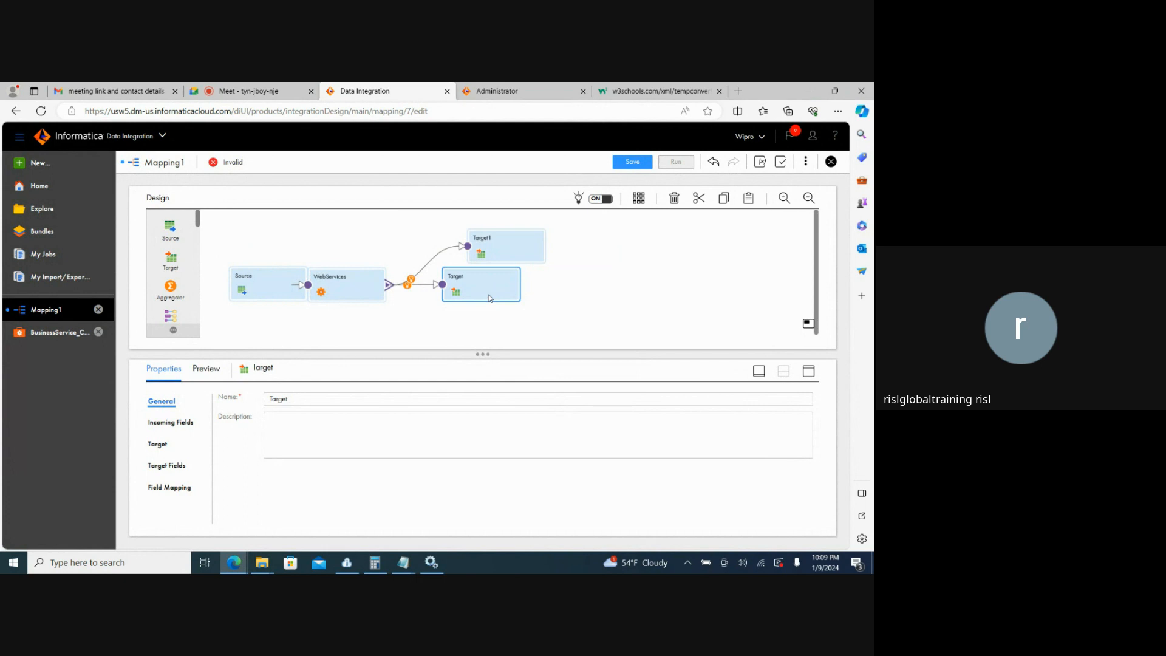
{"action": "left_click_drag", "start_coordinate": [490, 298], "coordinate": [514, 308]}
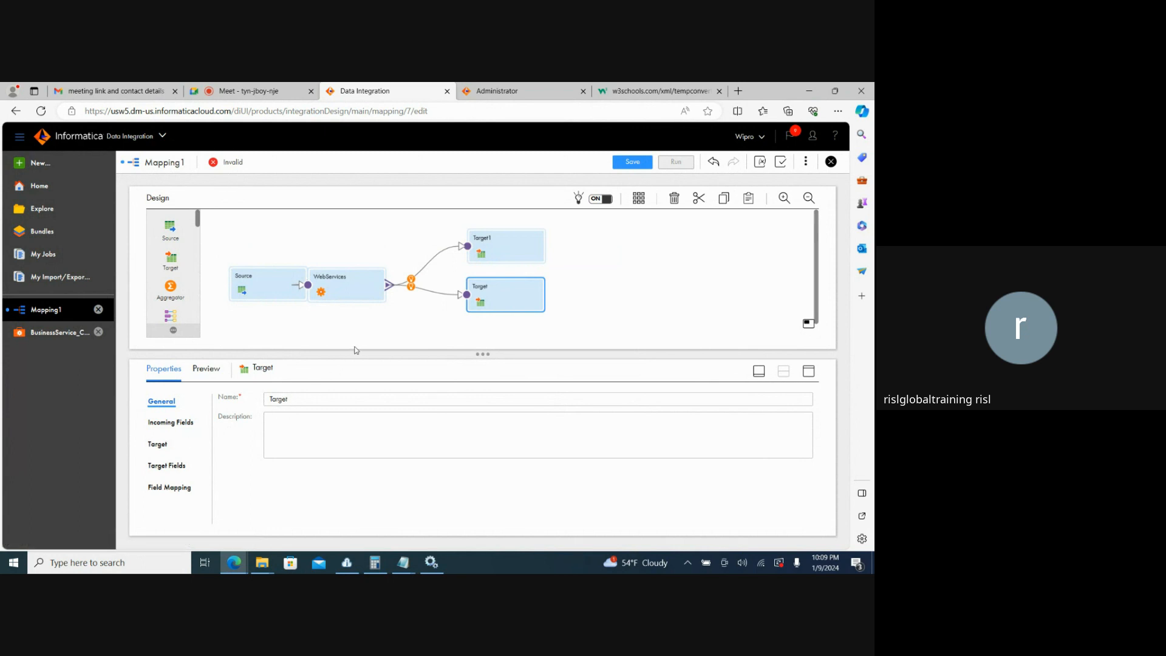
{"action": "left_click_drag", "start_coordinate": [361, 283], "coordinate": [378, 237]}
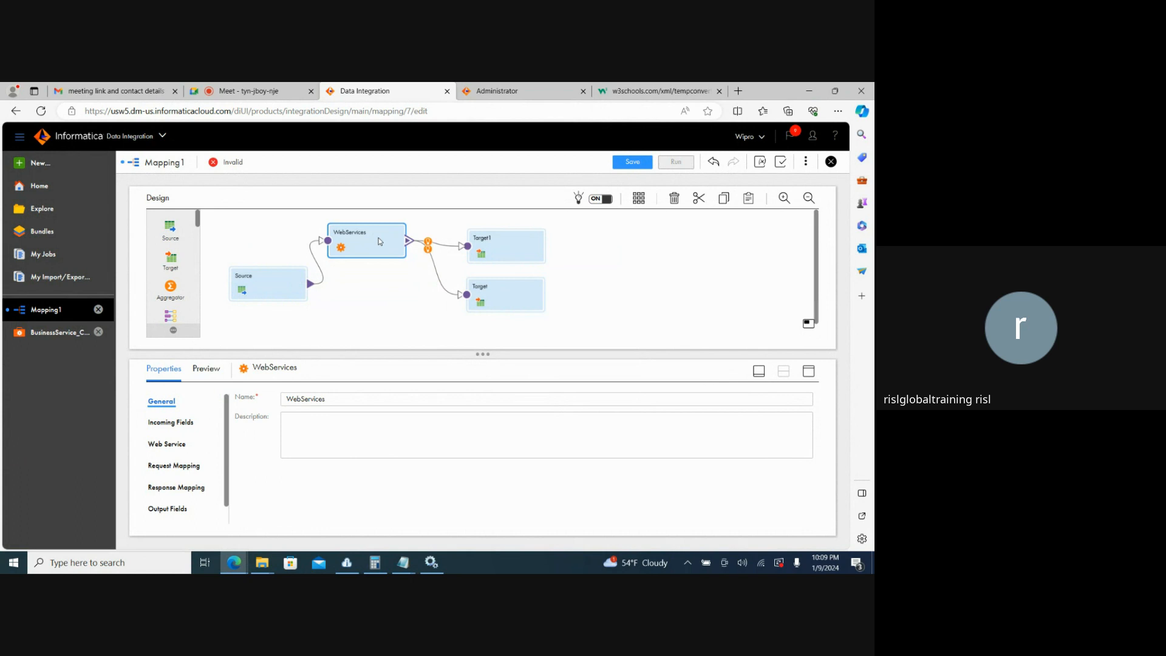
Set the connection of the Target transformation to Target_FlatFile (Flat File).
{"action": "left_click", "coordinate": [503, 290]}
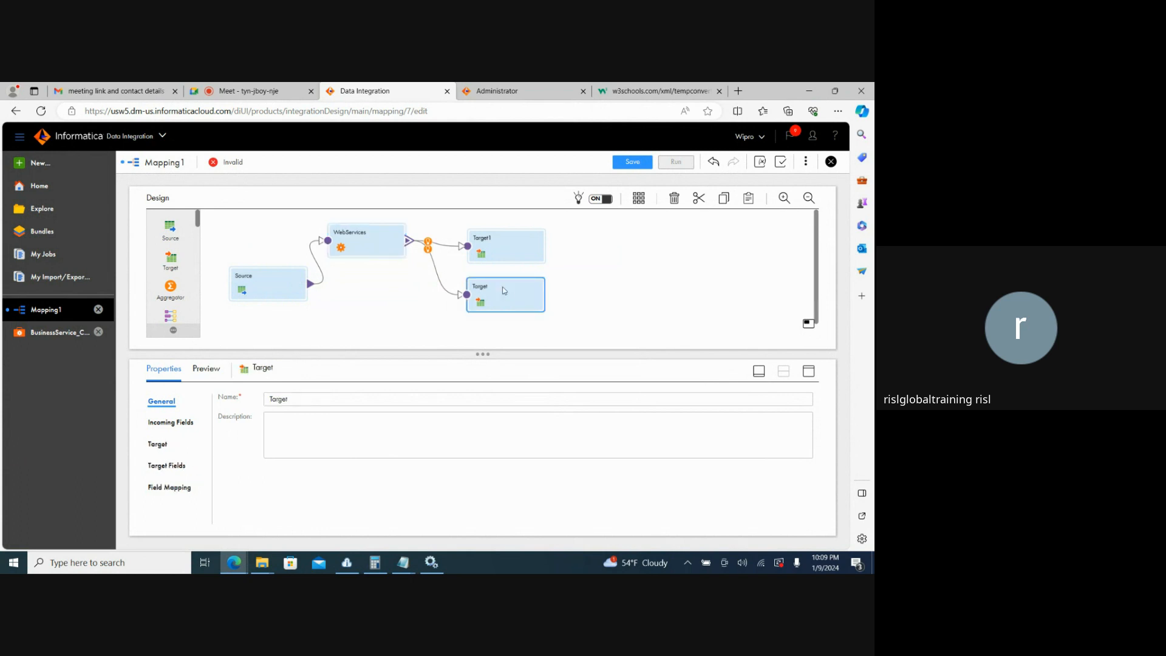
{"action": "left_click", "coordinate": [172, 429]}
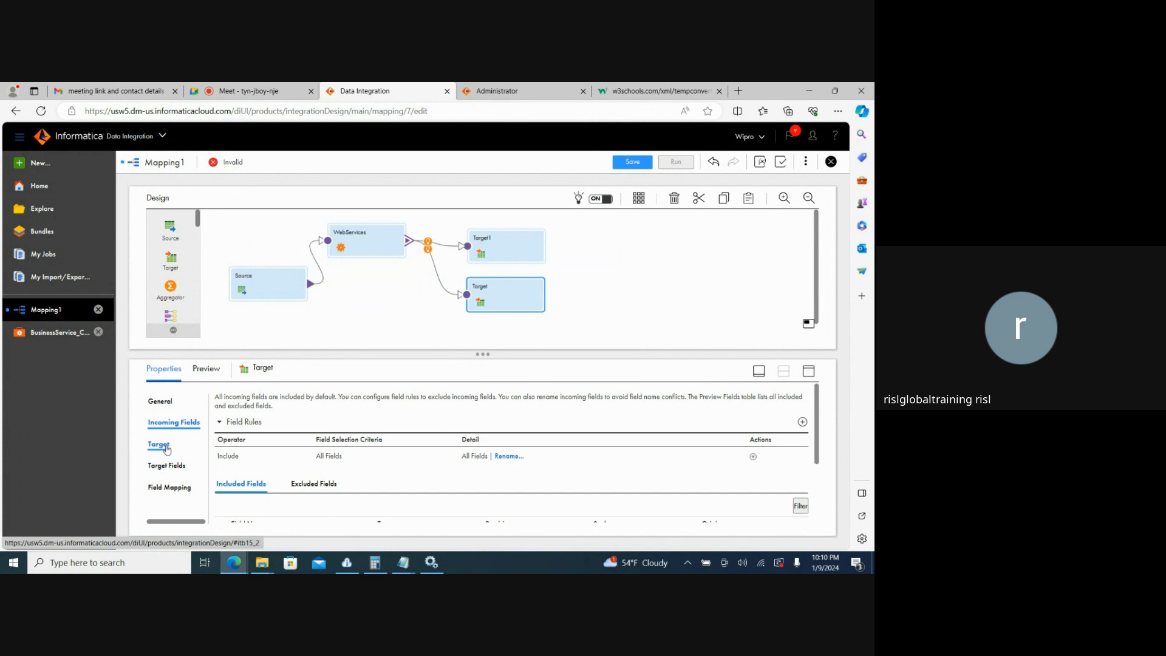
{"action": "left_click", "coordinate": [159, 445]}
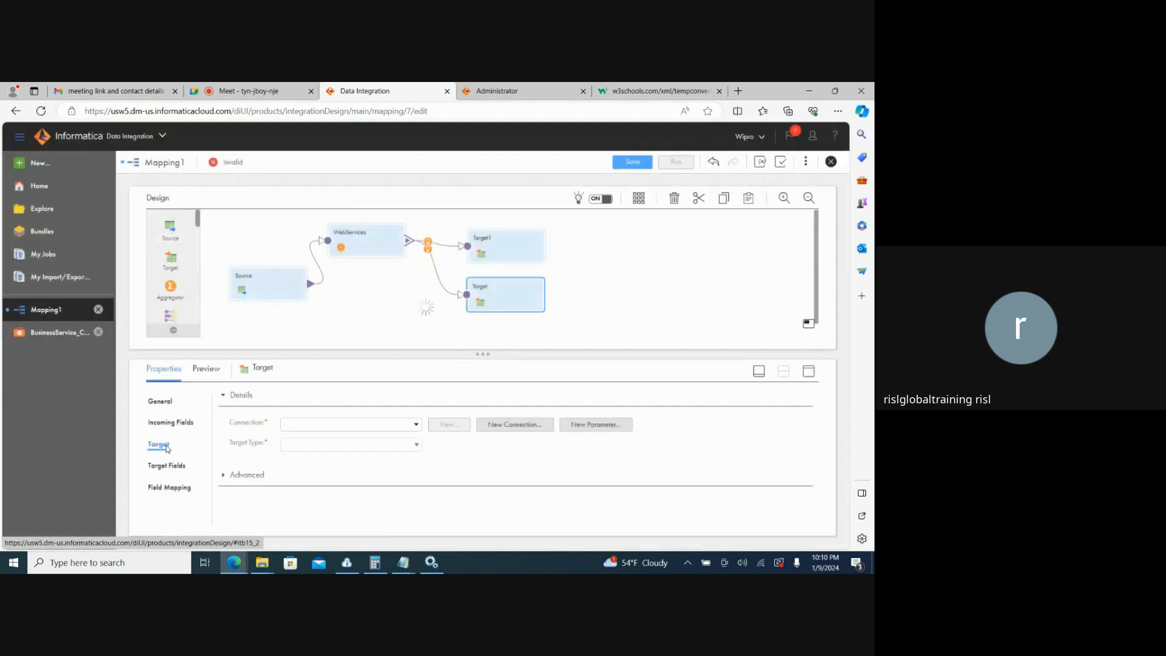
{"action": "left_click", "coordinate": [417, 425]}
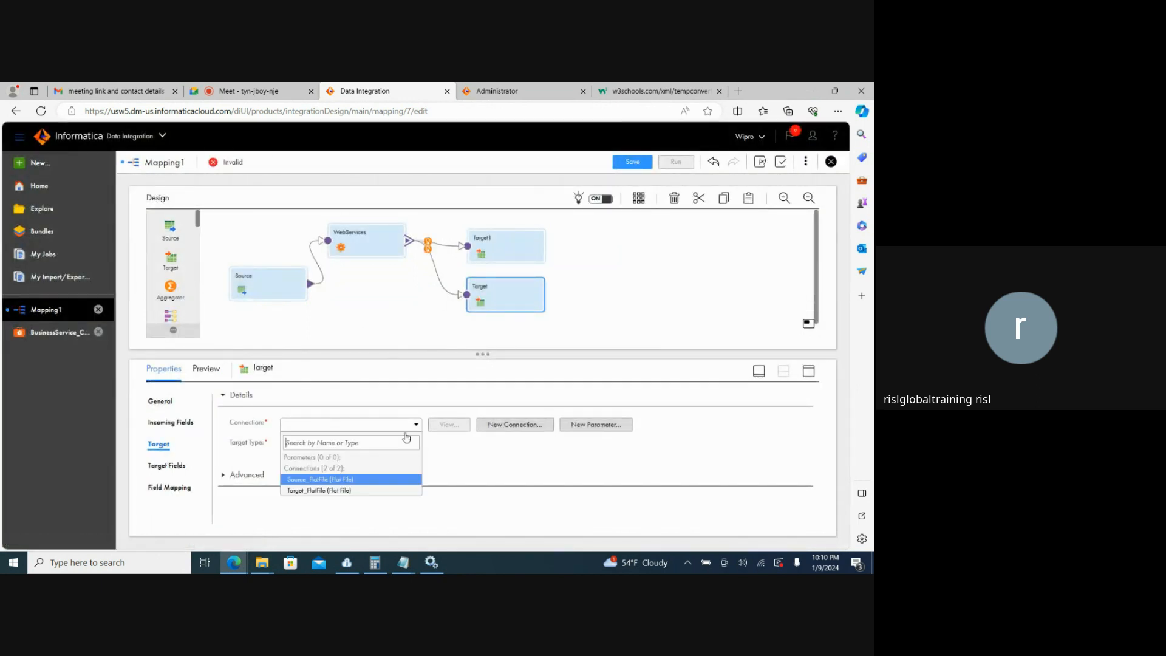
{"action": "left_click", "coordinate": [328, 491]}
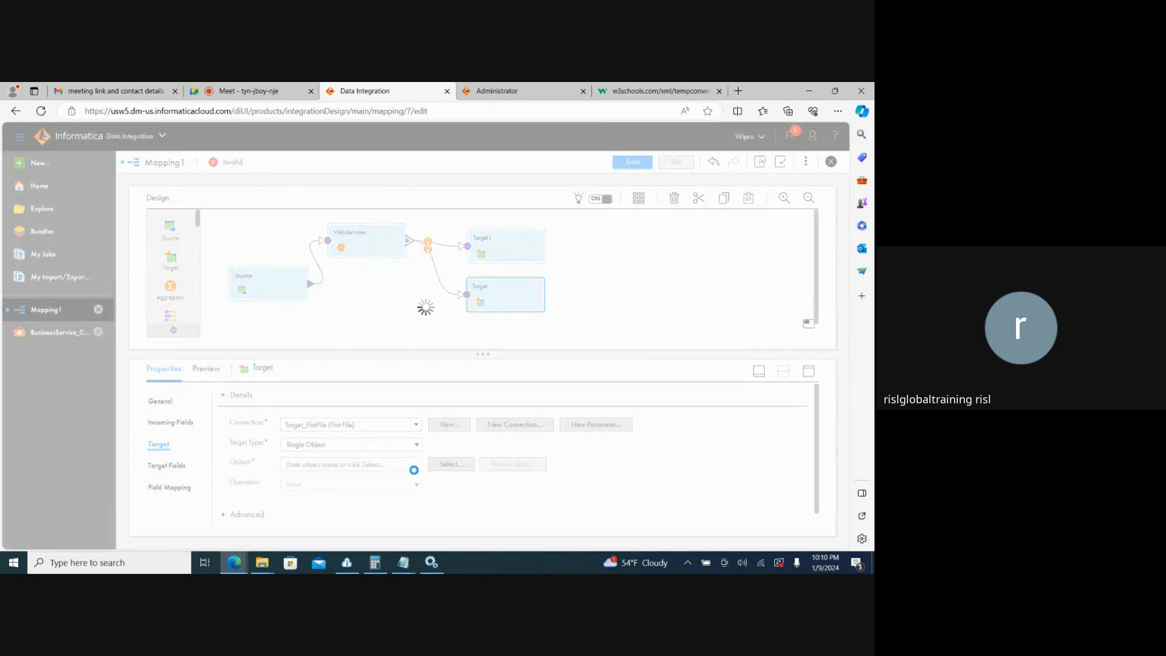
Set the Target's object to be created new at runtime with the static file name Celsius_to_fehrenheit.txt.
{"action": "left_click", "coordinate": [453, 464]}
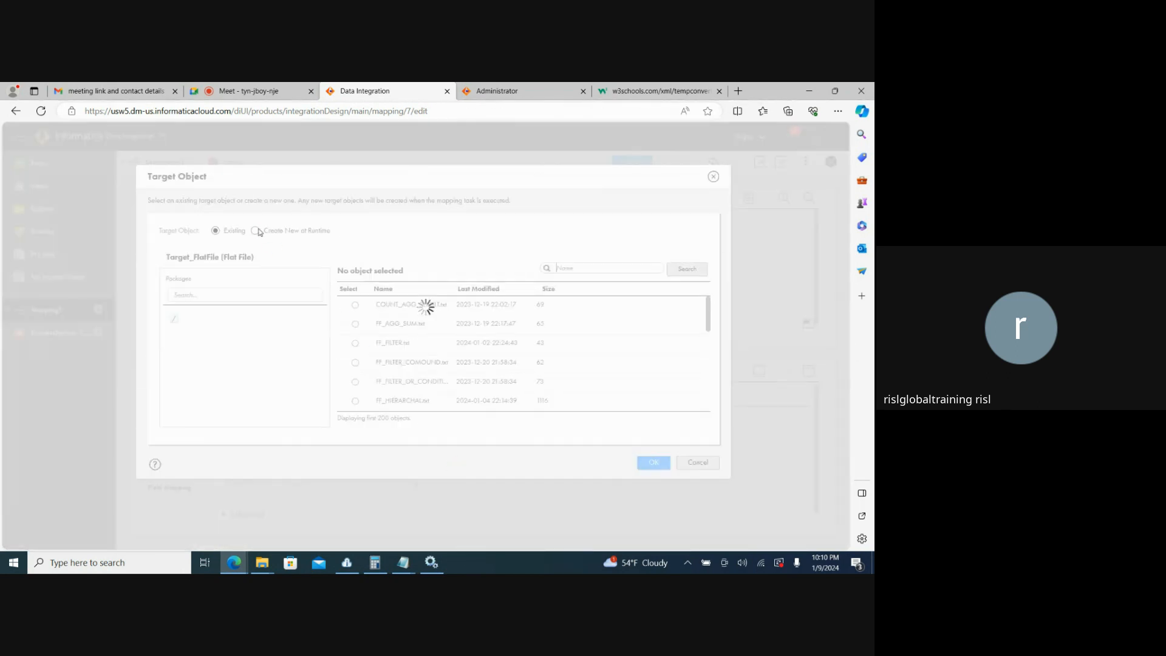
{"action": "left_click", "coordinate": [268, 233]}
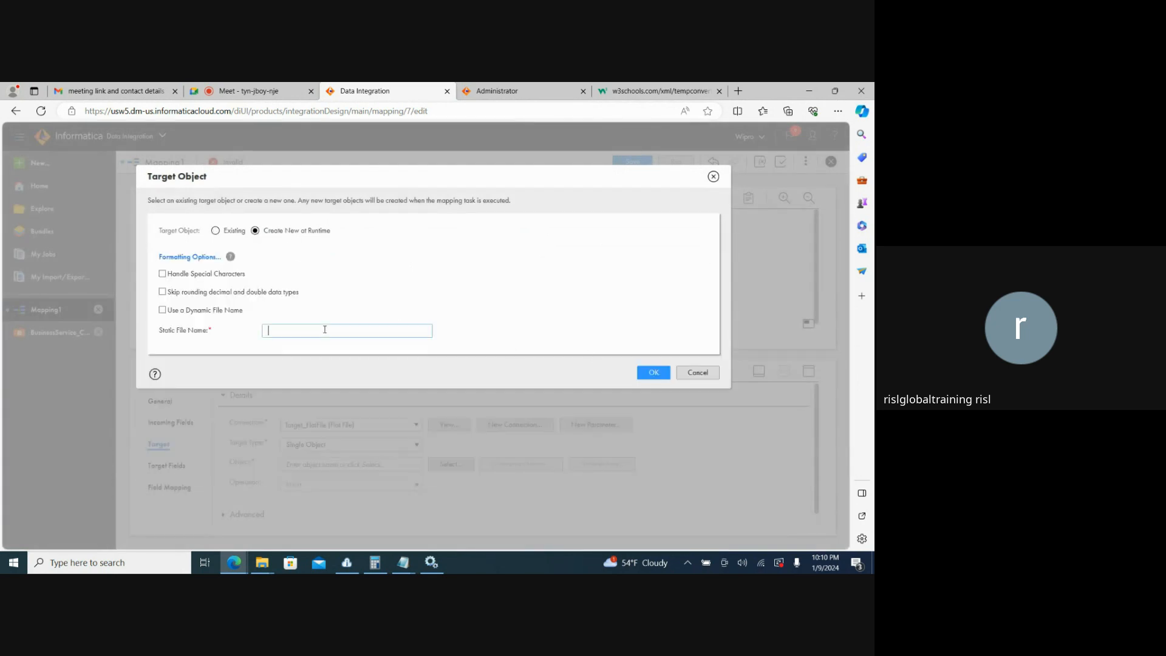
{"action": "type", "text": "C"}
{"action": "type", "text": "lsius_to_fehrenheit.txt"}
{"action": "left_click", "coordinate": [655, 373]}
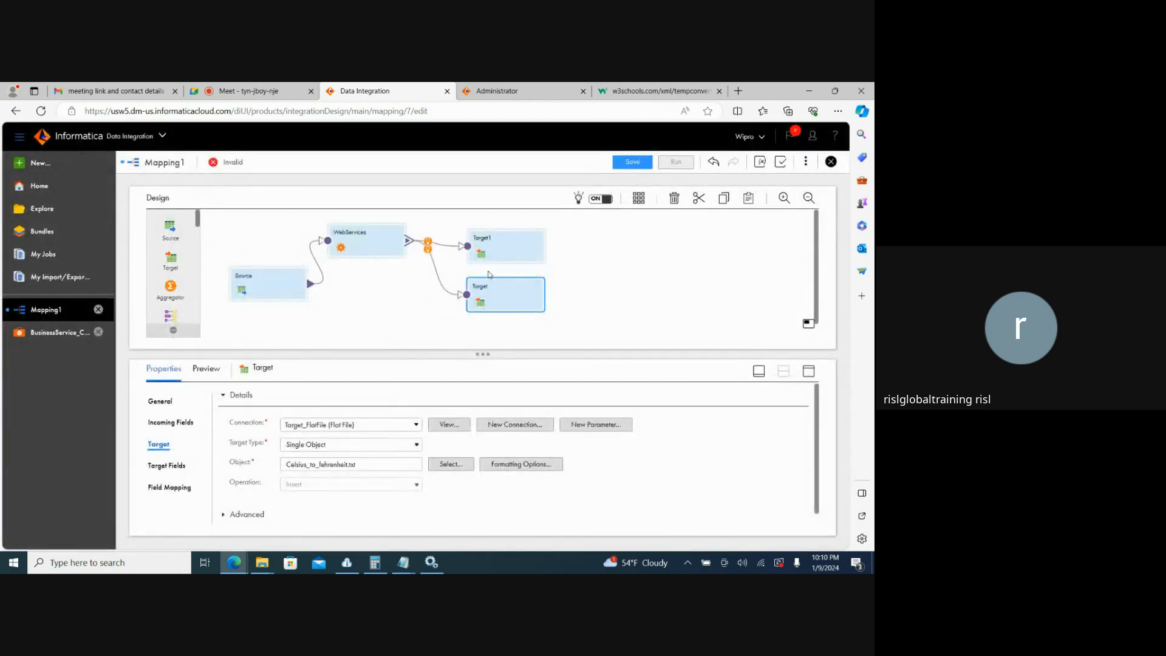
Set the connection of the Target1 transformation to Target_FlatFile (Flat File).
{"action": "left_click", "coordinate": [513, 249]}
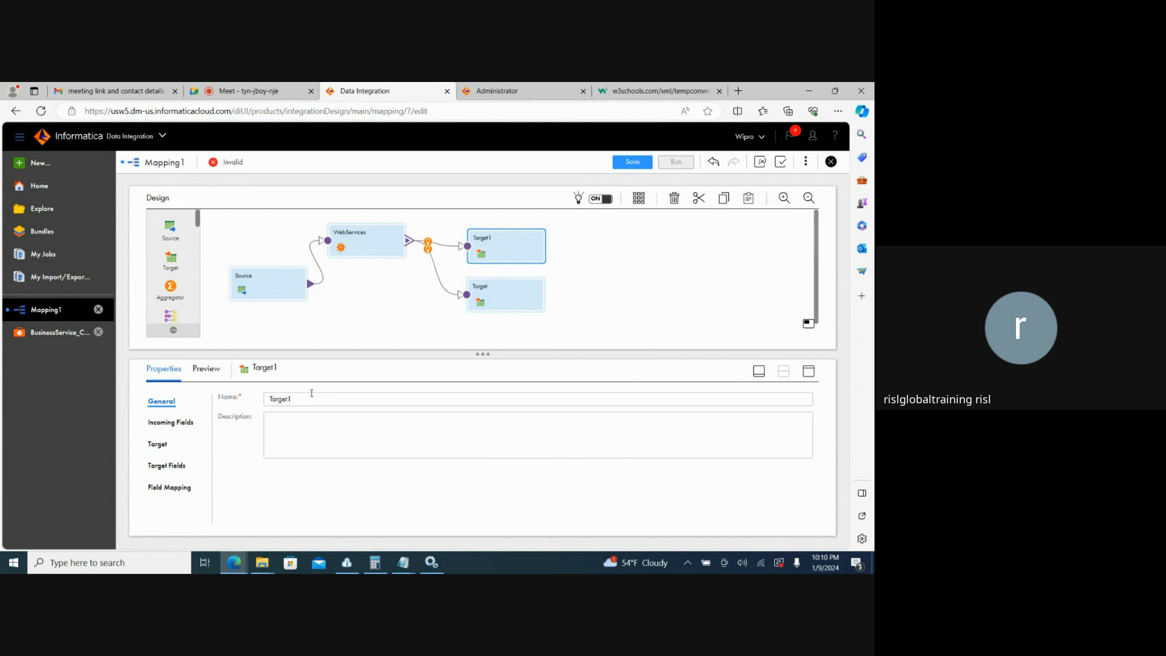
{"action": "left_click", "coordinate": [159, 444]}
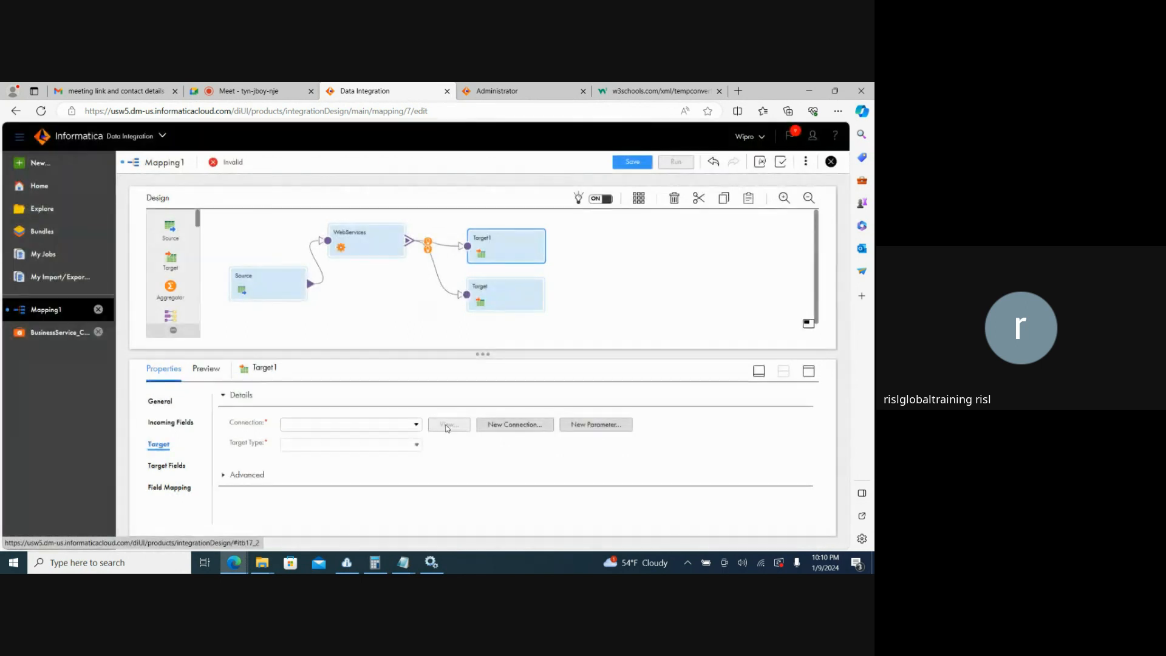
{"action": "left_click", "coordinate": [417, 425]}
{"action": "left_click", "coordinate": [340, 489]}
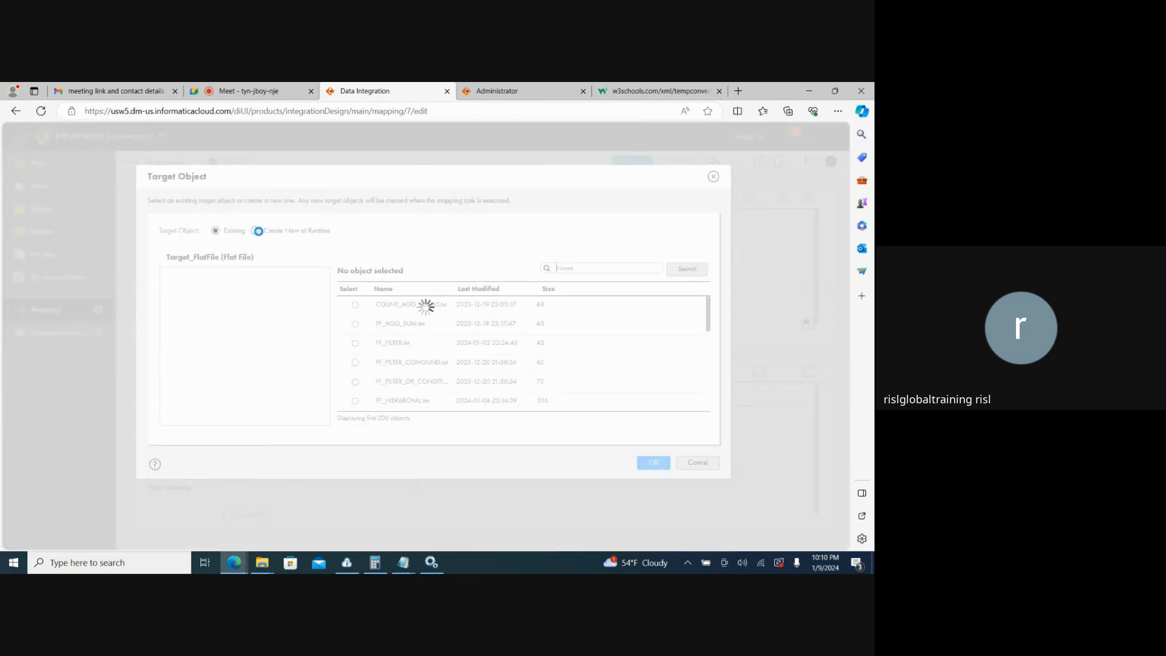
Set Target1's object to be created new at runtime with the static file name Celsius_to_F_fault.txt, and view its target fields.
{"action": "left_click", "coordinate": [255, 231]}
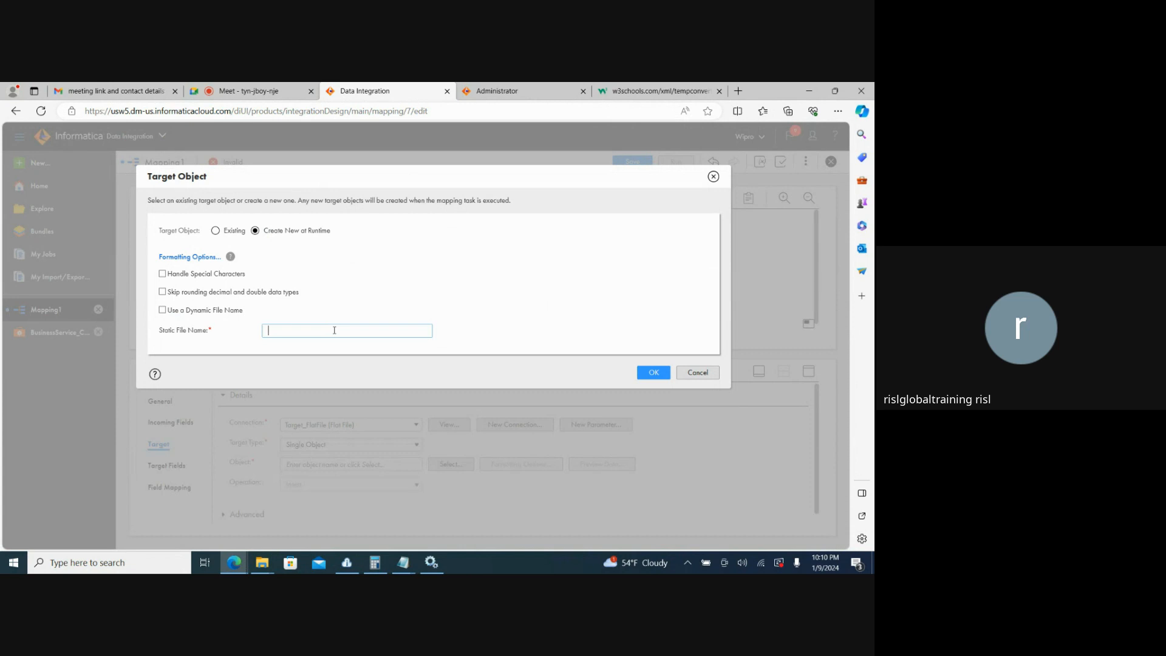
{"action": "type", "text": "Cels"}
{"action": "type", "text": "ius_to_"}
{"action": "type", "text": "F_Defaul"}
{"action": "key", "text": "BackSpace"}
{"action": "key", "text": "BackSpace"}
{"action": "key", "text": "BackSpace"}
{"action": "key", "text": "BackSpace"}
{"action": "type", "text": "fault.tx"}
{"action": "left_click", "coordinate": [647, 372]}
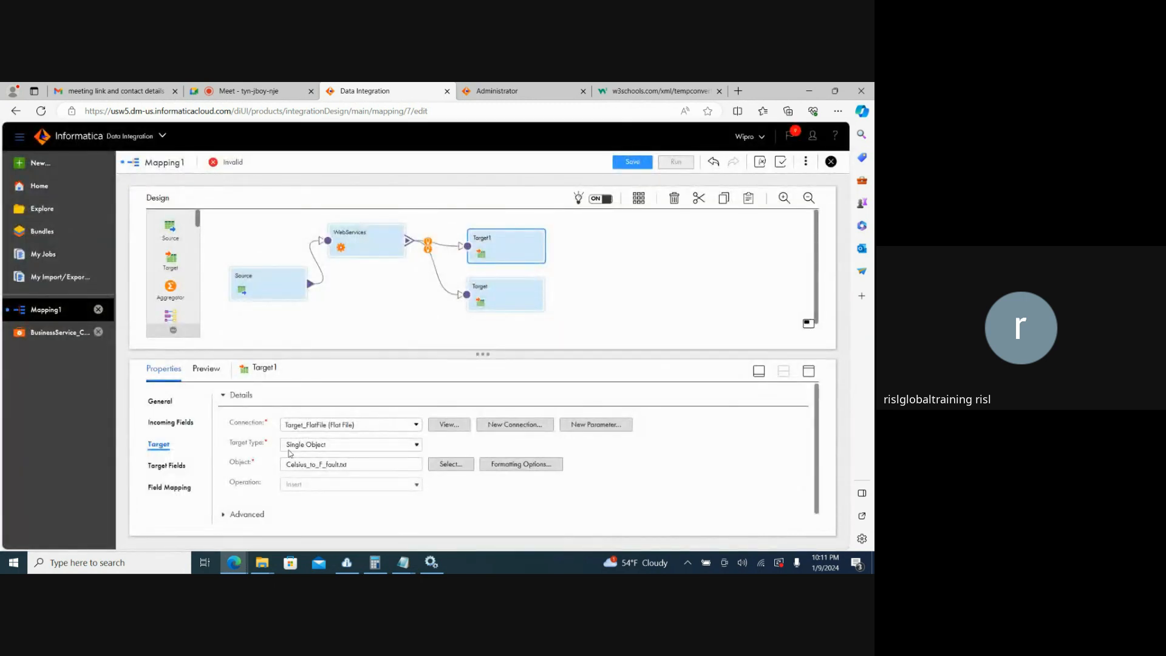
{"action": "left_click", "coordinate": [166, 464]}
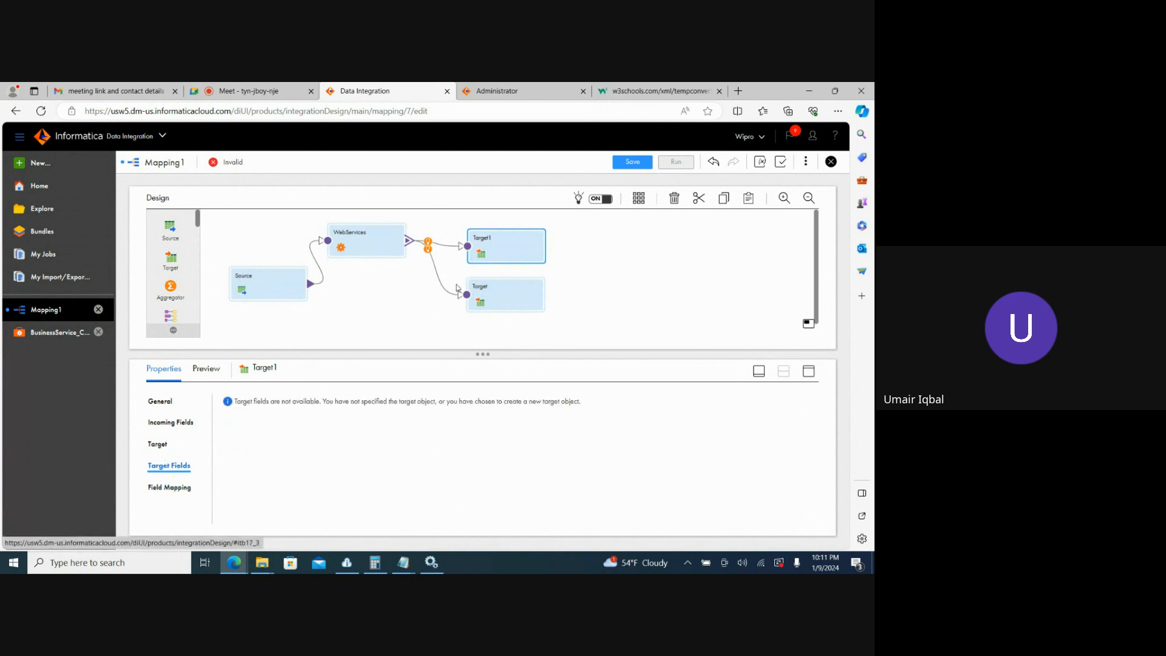
Rename the mapping as M_WS and save it.
{"action": "left_click", "coordinate": [634, 265]}
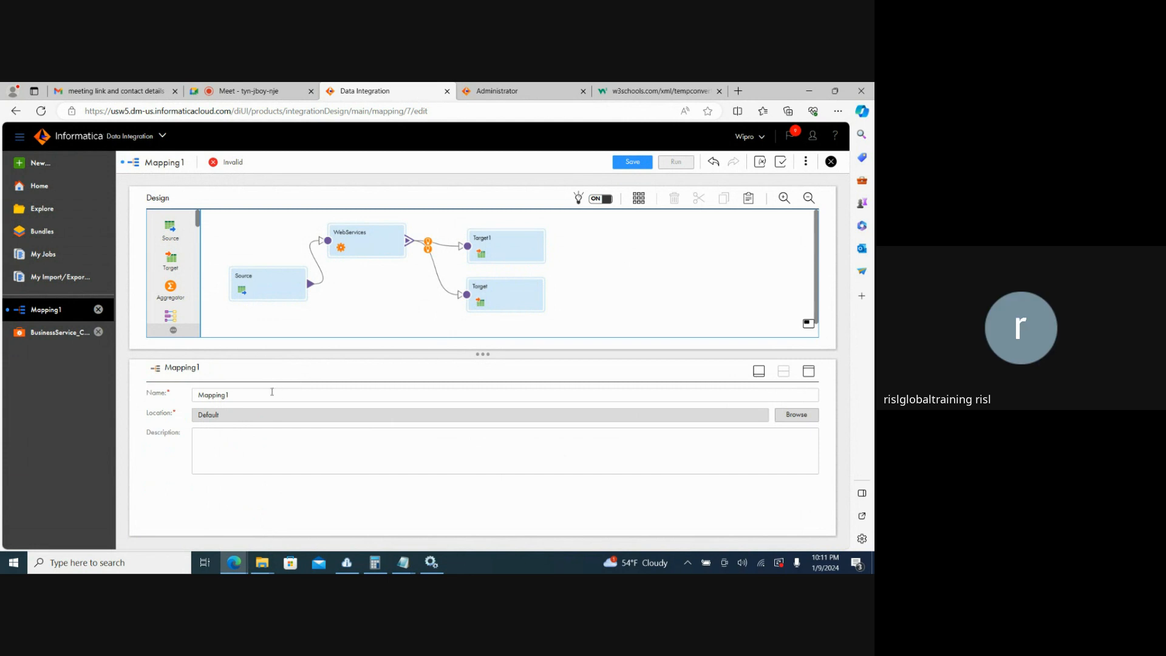
{"action": "key", "text": "BackSpace"}
{"action": "key", "text": "BackSpace"}
{"action": "key", "text": "BackSpace"}
{"action": "key", "text": "BackSpace"}
{"action": "key", "text": "BackSpace"}
{"action": "key", "text": "BackSpace"}
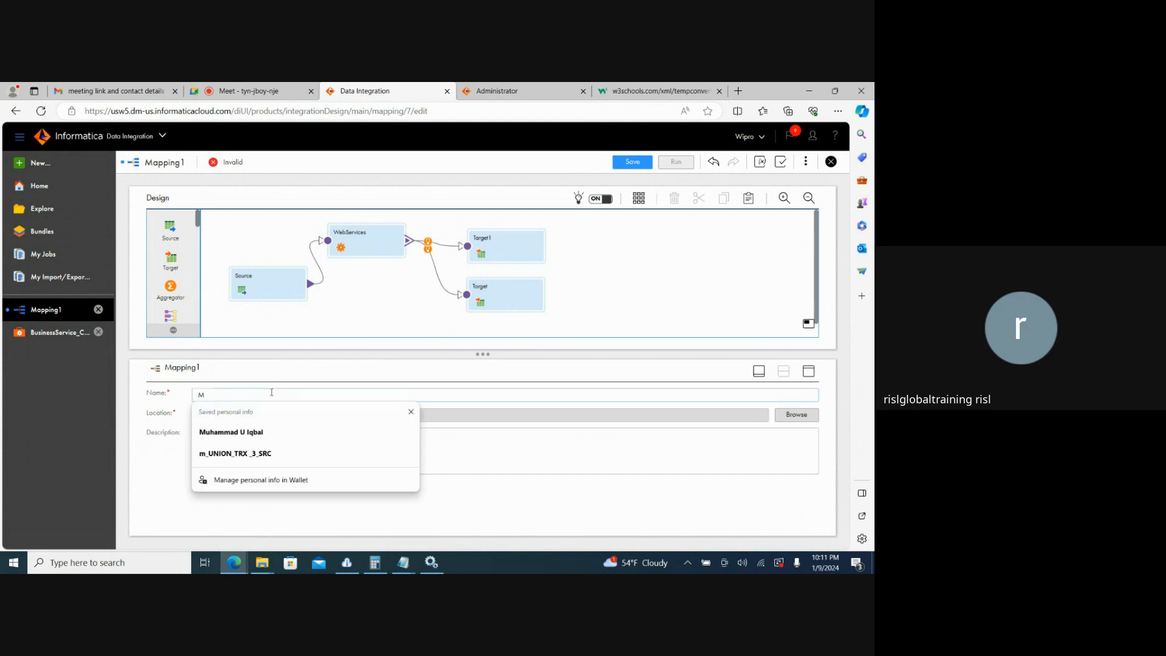
{"action": "type", "text": "_"}
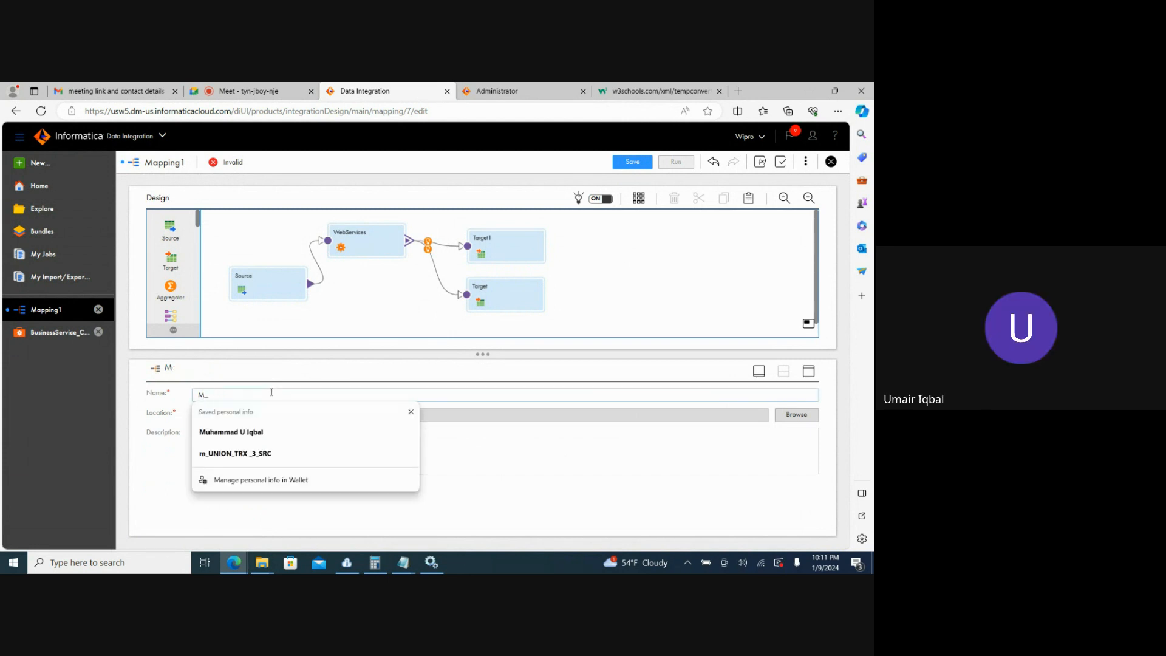
{"action": "type", "text": "WS"}
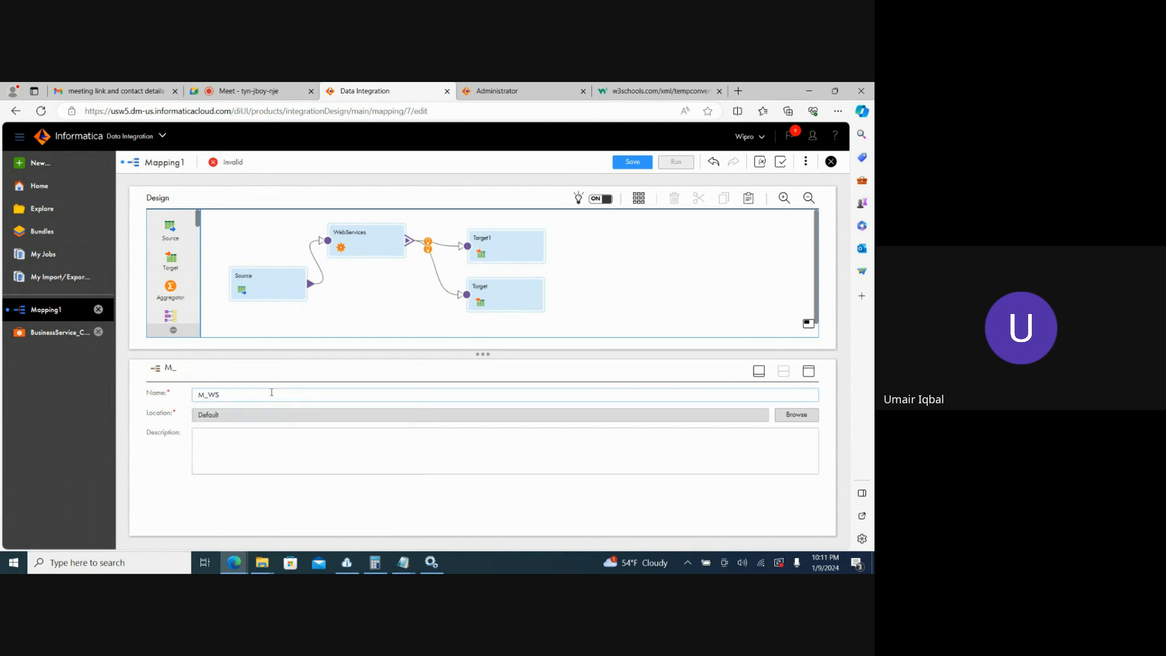
{"action": "left_click", "coordinate": [640, 165]}
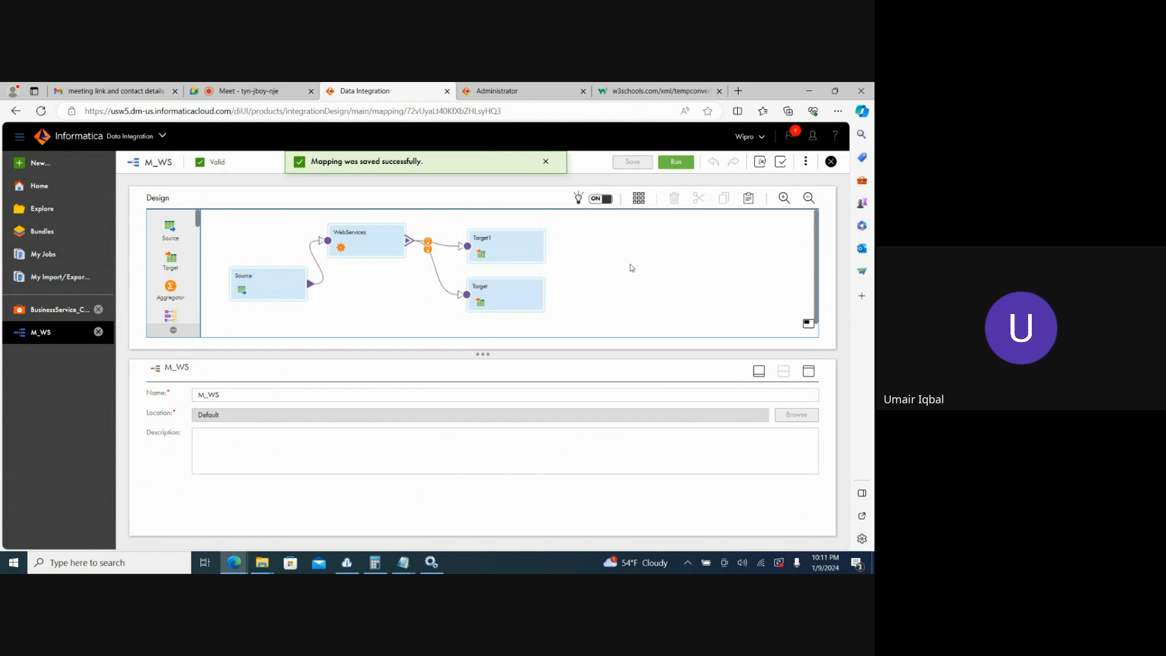
Run the M_WS mapping and refresh the job list until its job finishes.
{"action": "left_click", "coordinate": [687, 163]}
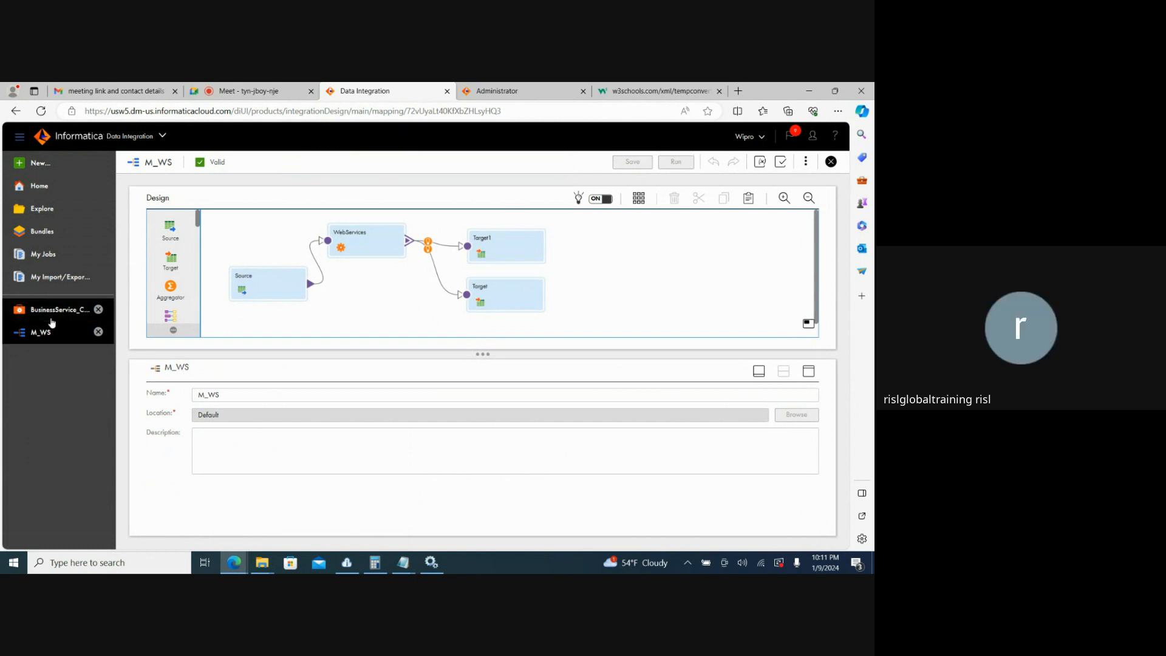
{"action": "left_click", "coordinate": [64, 255]}
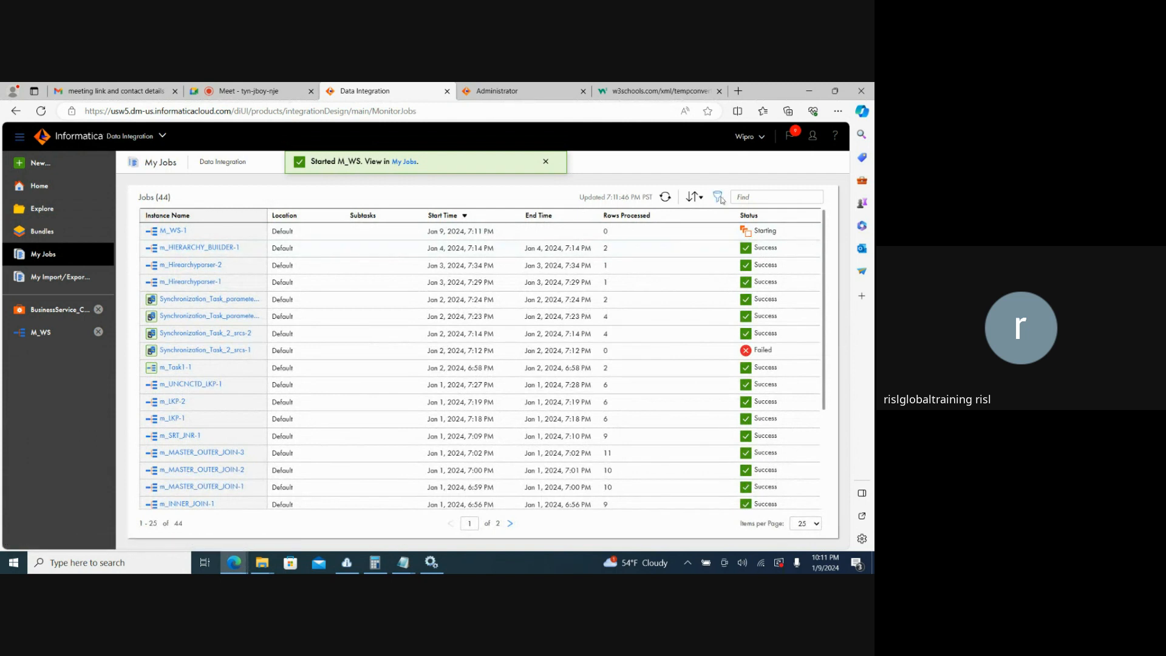
{"action": "left_click", "coordinate": [666, 198]}
{"action": "left_click", "coordinate": [666, 198]}
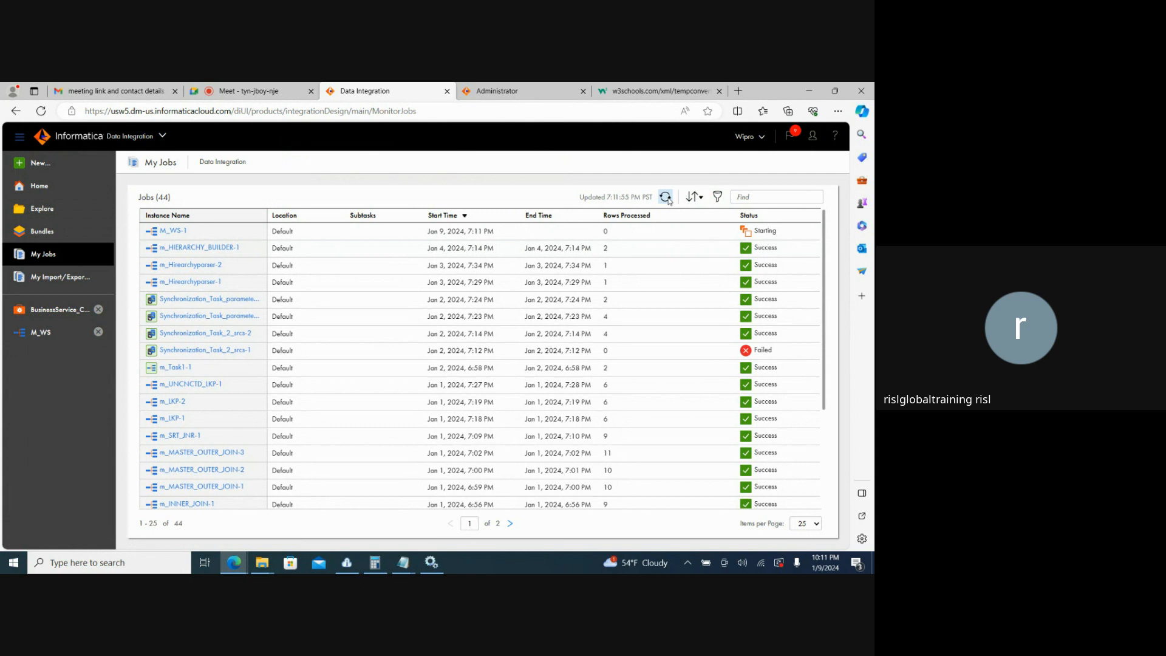
{"action": "left_click", "coordinate": [666, 198]}
{"action": "left_click", "coordinate": [666, 198]}
{"action": "left_click", "coordinate": [668, 199]}
{"action": "left_click", "coordinate": [666, 198]}
{"action": "left_click", "coordinate": [668, 199]}
{"action": "left_click", "coordinate": [668, 200]}
{"action": "left_click", "coordinate": [668, 200]}
{"action": "left_click", "coordinate": [668, 201]}
{"action": "left_click", "coordinate": [668, 200]}
{"action": "left_click", "coordinate": [668, 200]}
{"action": "left_click", "coordinate": [668, 201]}
{"action": "left_click", "coordinate": [668, 198]}
{"action": "left_click", "coordinate": [666, 197]}
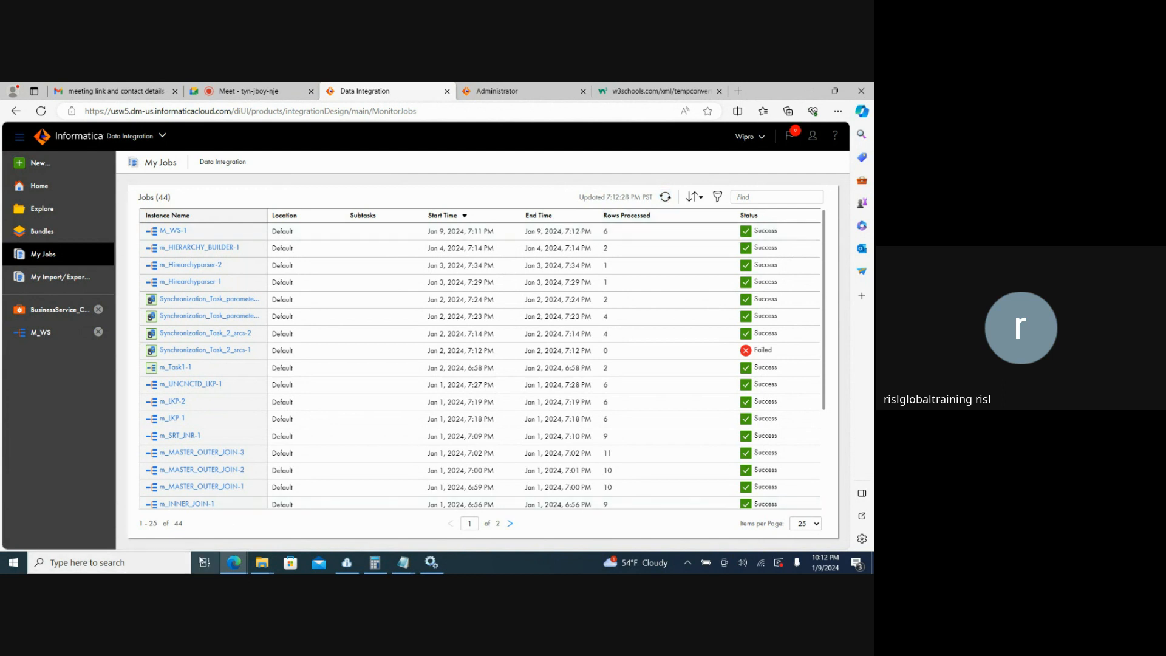
Switch to the Target folder in File Explorer and open the Celsius_to_fehrenheit text file to check the output.
{"action": "mouse_move", "coordinate": [270, 571]}
{"action": "left_click", "coordinate": [310, 513]}
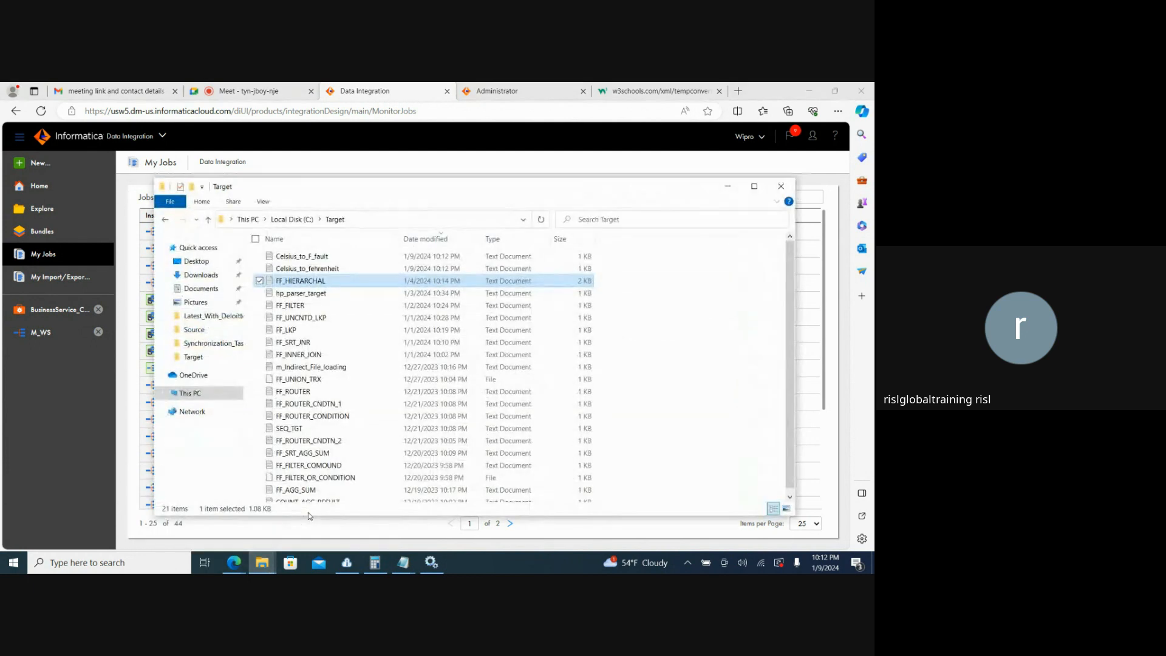
{"action": "double_click", "coordinate": [321, 269]}
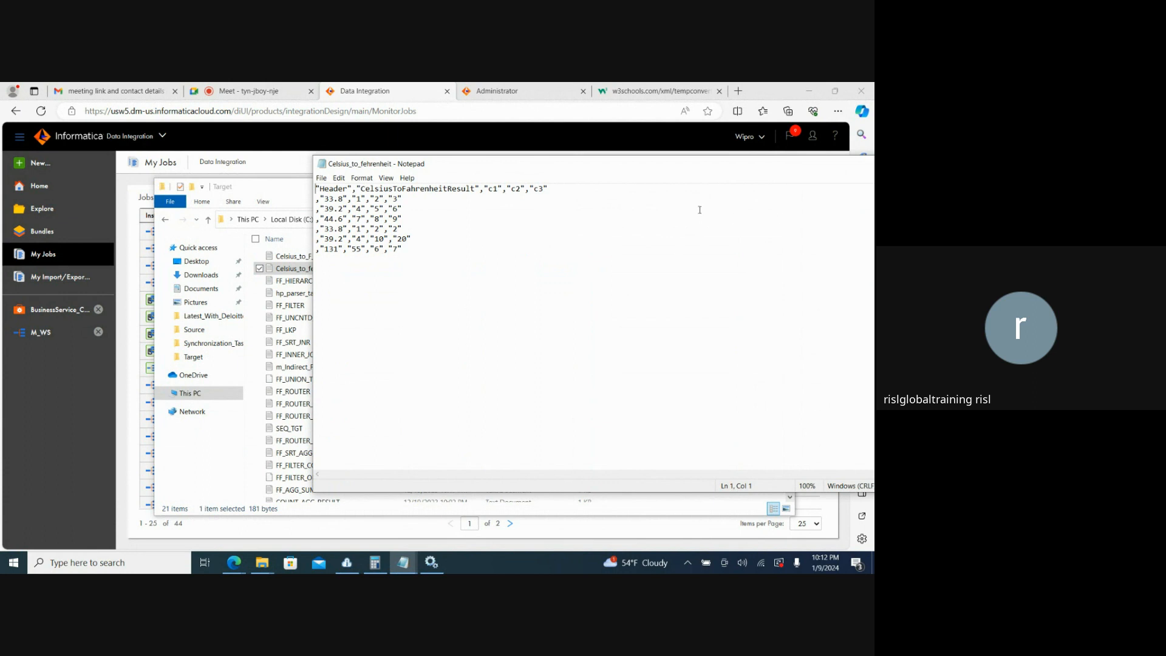
Move the output file window aside and search Google in a new browser tab for "celsius to fahrenheit formula".
{"action": "left_click_drag", "start_coordinate": [580, 168], "coordinate": [399, 174]}
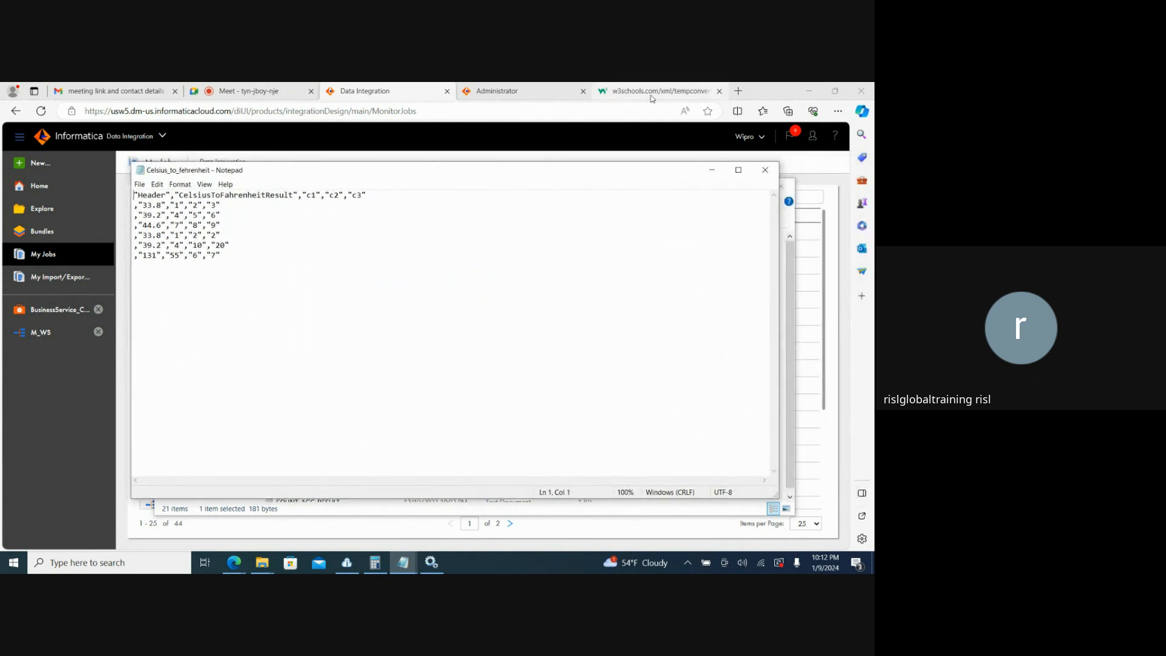
{"action": "left_click", "coordinate": [737, 91]}
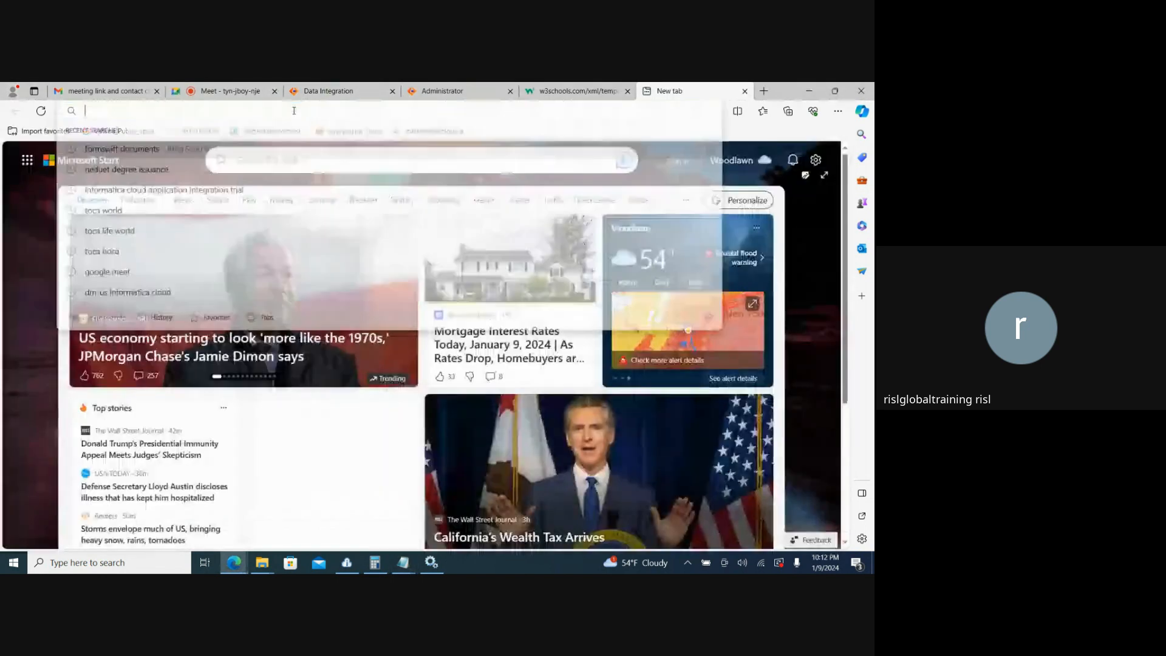
{"action": "left_click", "coordinate": [294, 111]}
{"action": "type", "text": "google.com"}
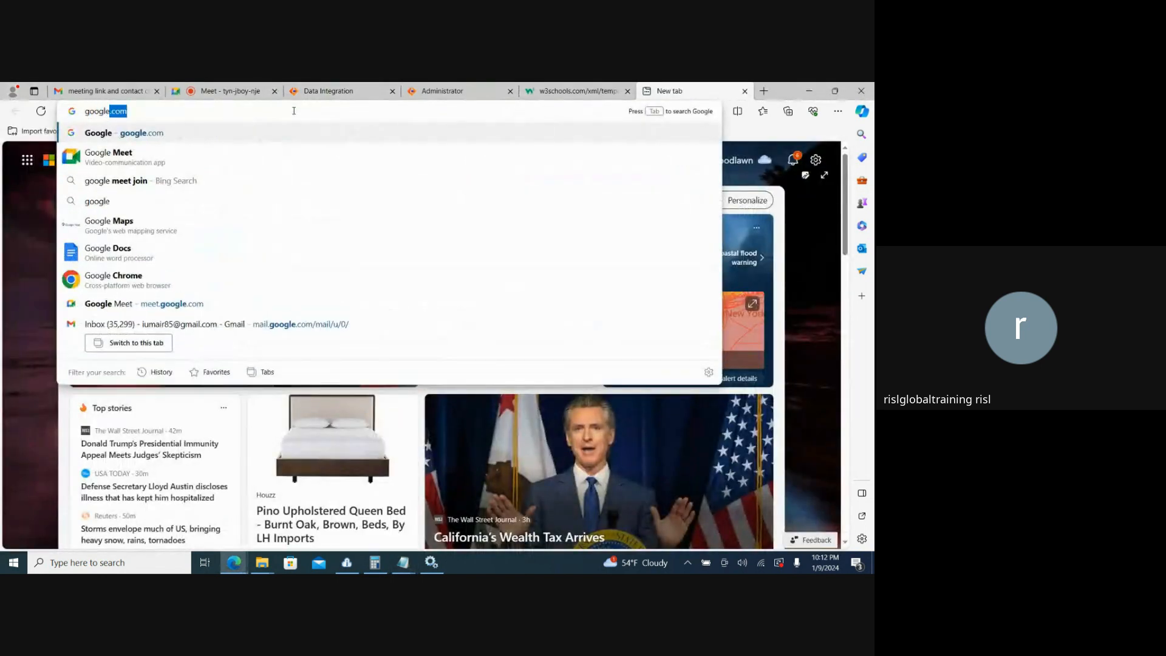
{"action": "key", "text": "Return"}
{"action": "type", "text": "cel"}
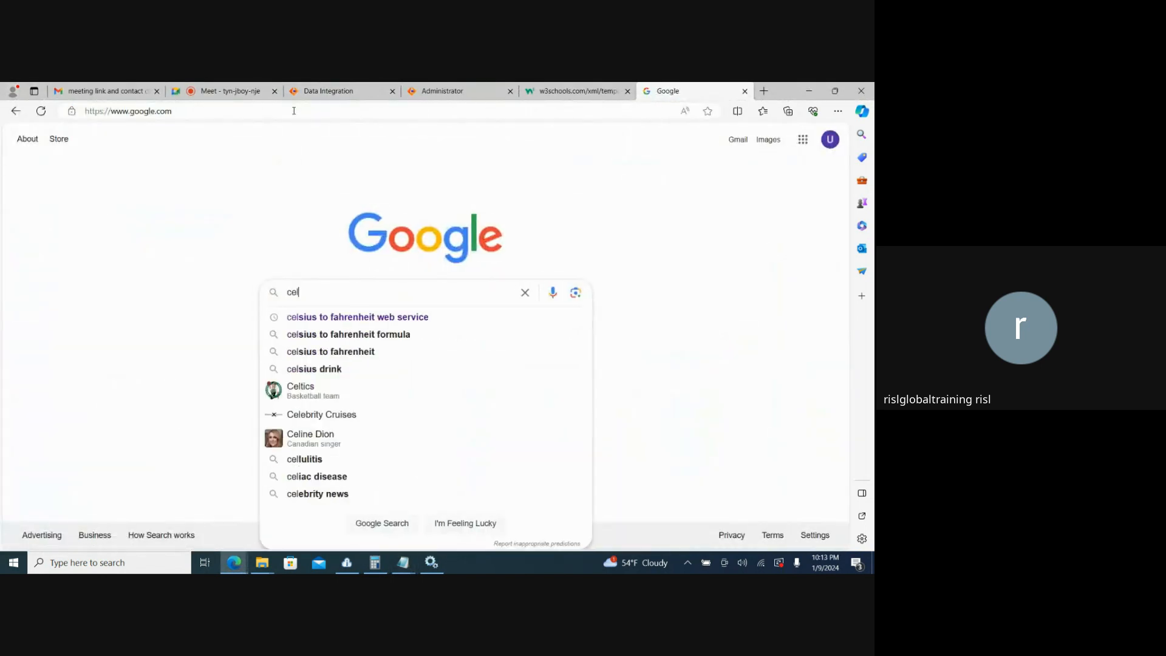
{"action": "type", "text": "sius"}
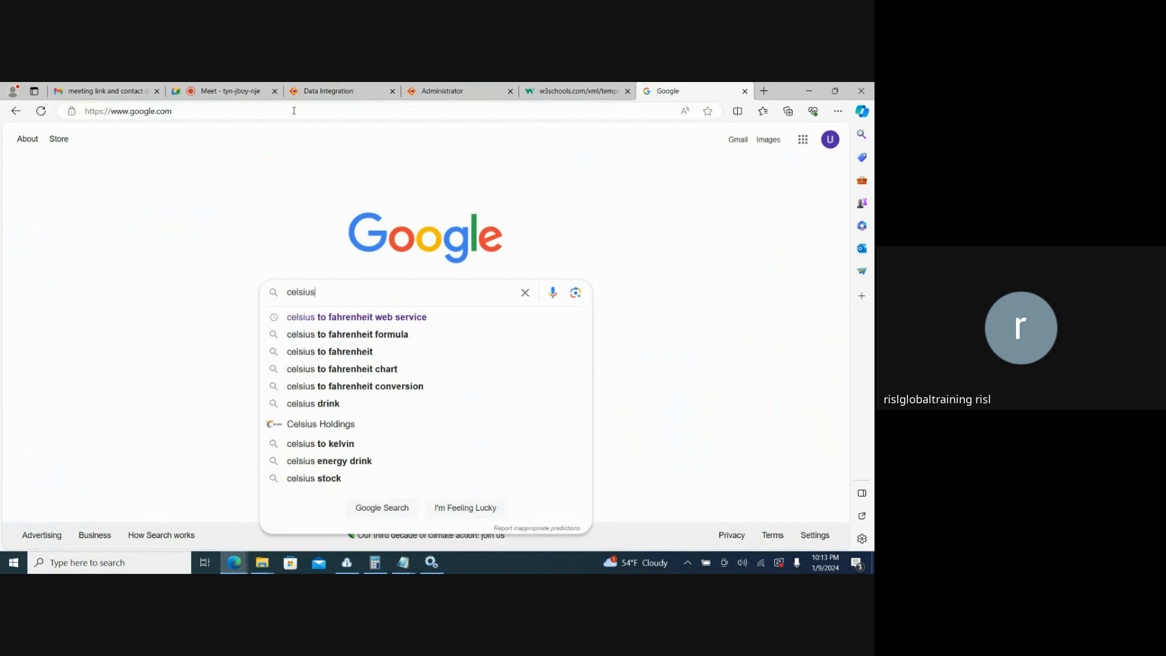
{"action": "left_click", "coordinate": [378, 334]}
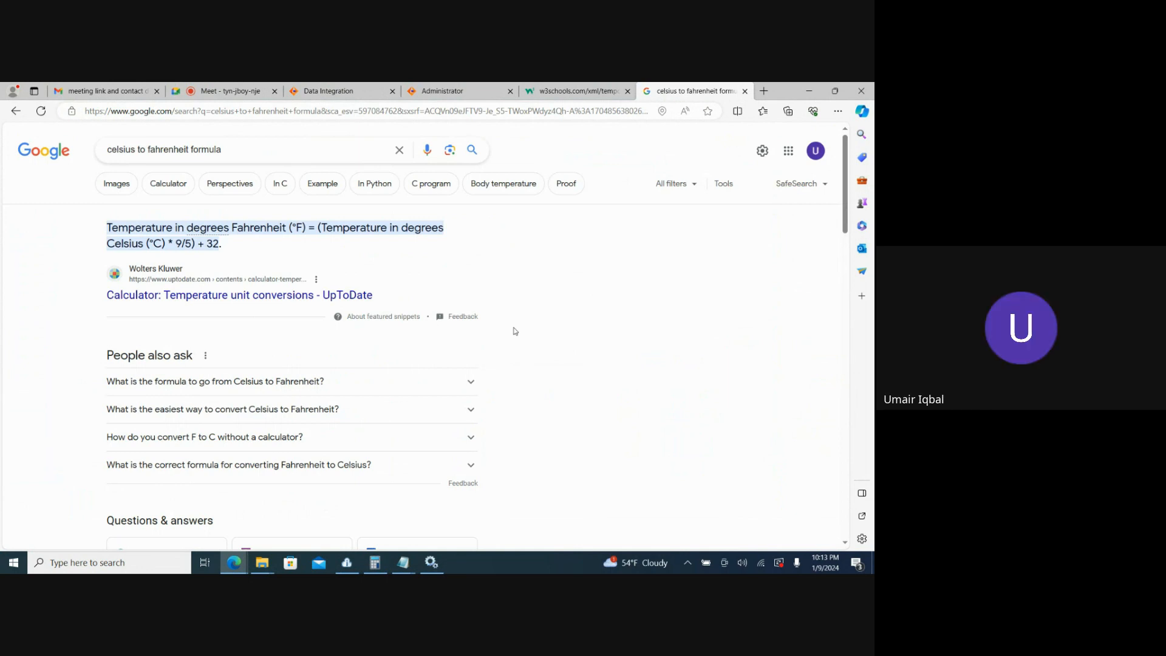
{"action": "mouse_move", "coordinate": [848, 225]}
{"action": "left_mouse_down"}
{"action": "mouse_move", "coordinate": [847, 313]}
{"action": "mouse_move", "coordinate": [840, 233]}
{"action": "left_mouse_up"}
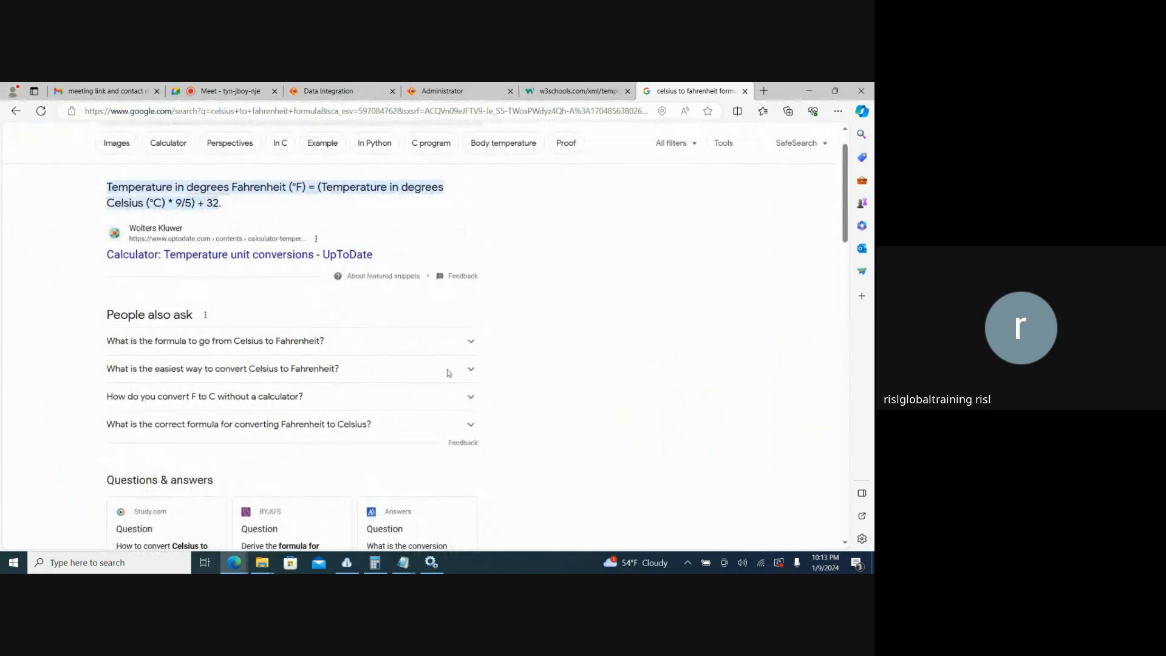
Switch to Calculator, clear it, divide 9 by 5, and start an addition to the quotient.
{"action": "left_click", "coordinate": [376, 566]}
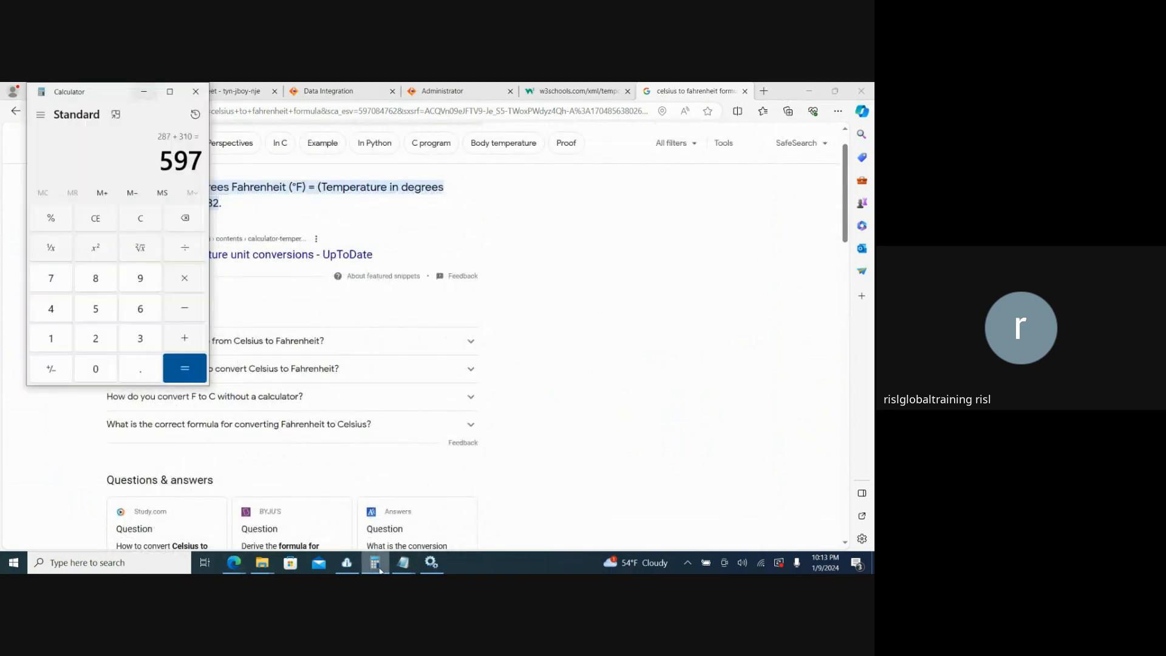
{"action": "left_click", "coordinate": [141, 219]}
{"action": "left_click_drag", "start_coordinate": [89, 102], "coordinate": [528, 131]}
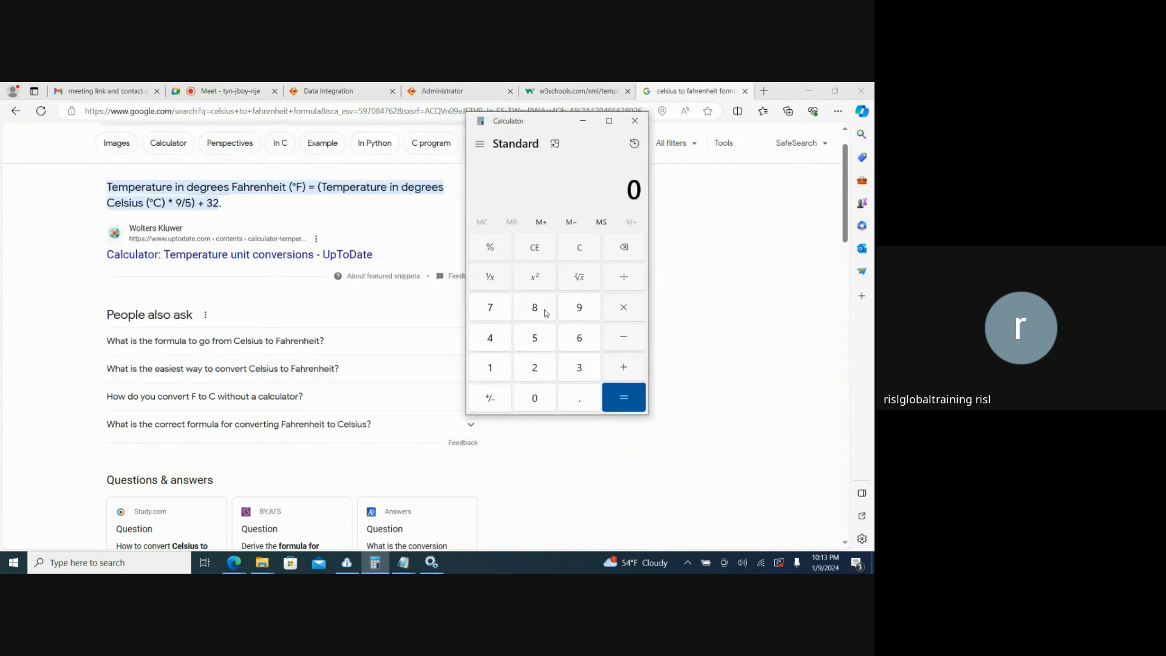
{"action": "left_click", "coordinate": [579, 309]}
{"action": "left_click", "coordinate": [629, 279]}
{"action": "left_click", "coordinate": [533, 348]}
{"action": "left_click", "coordinate": [620, 401]}
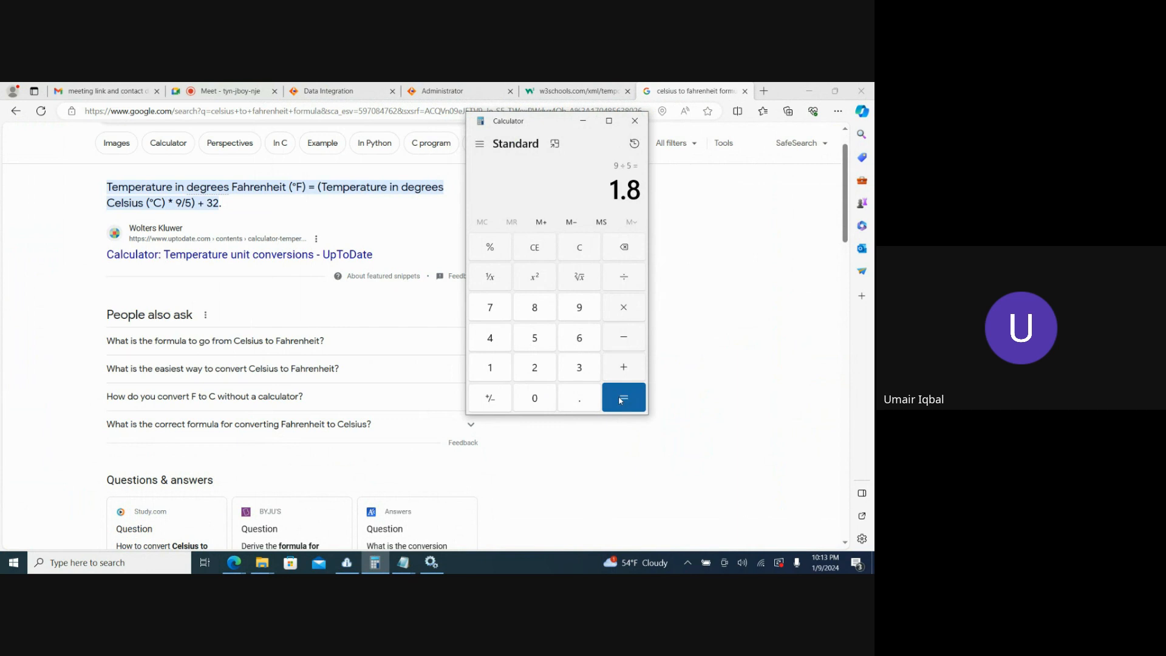
{"action": "left_click", "coordinate": [624, 369]}
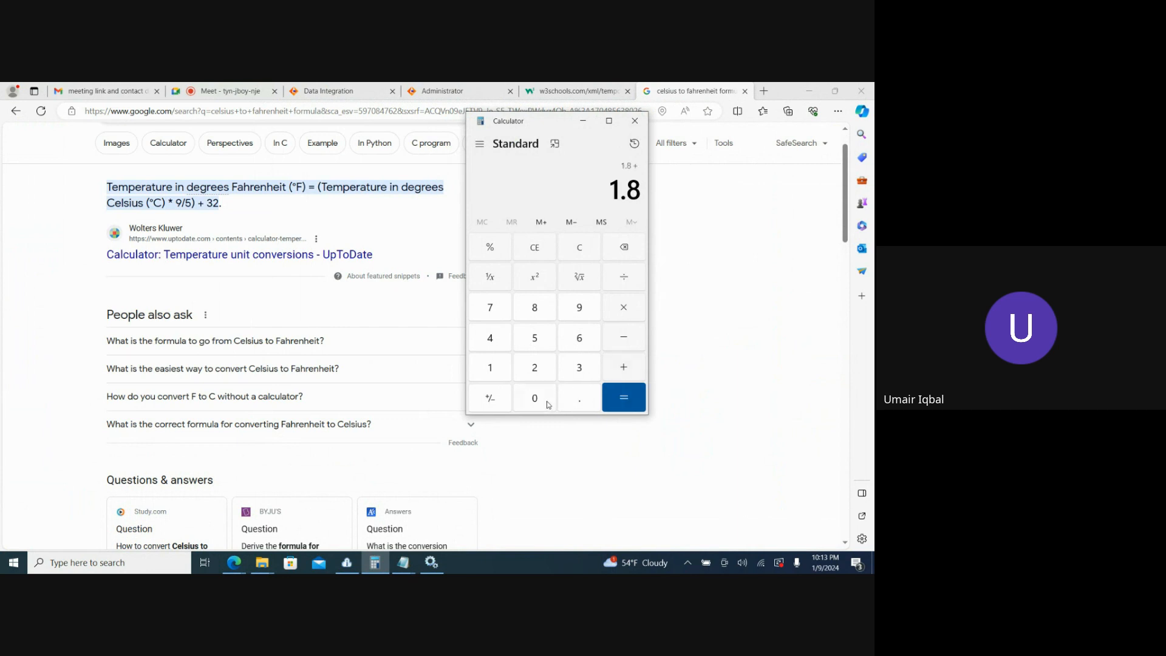
Open the SEQ_1 text file from the Source folder on drive C to check the Celsius inputs, then minimize both windows.
{"action": "left_click", "coordinate": [262, 562]}
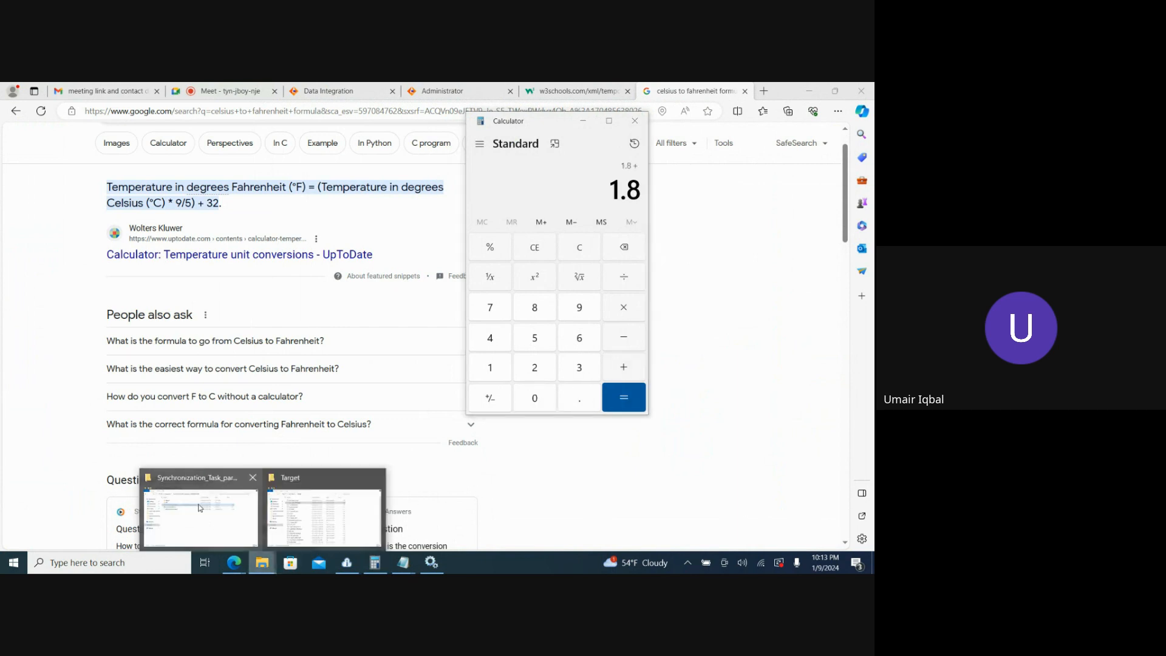
{"action": "left_click", "coordinate": [324, 516]}
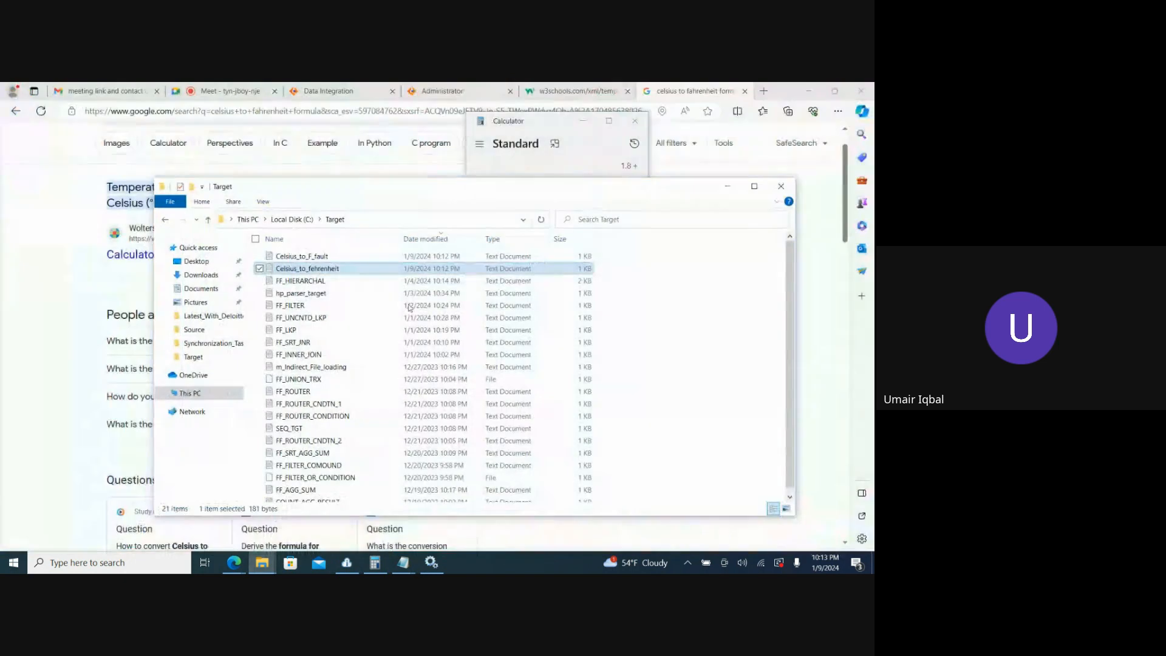
{"action": "left_click", "coordinate": [305, 219]}
{"action": "double_click", "coordinate": [304, 333]}
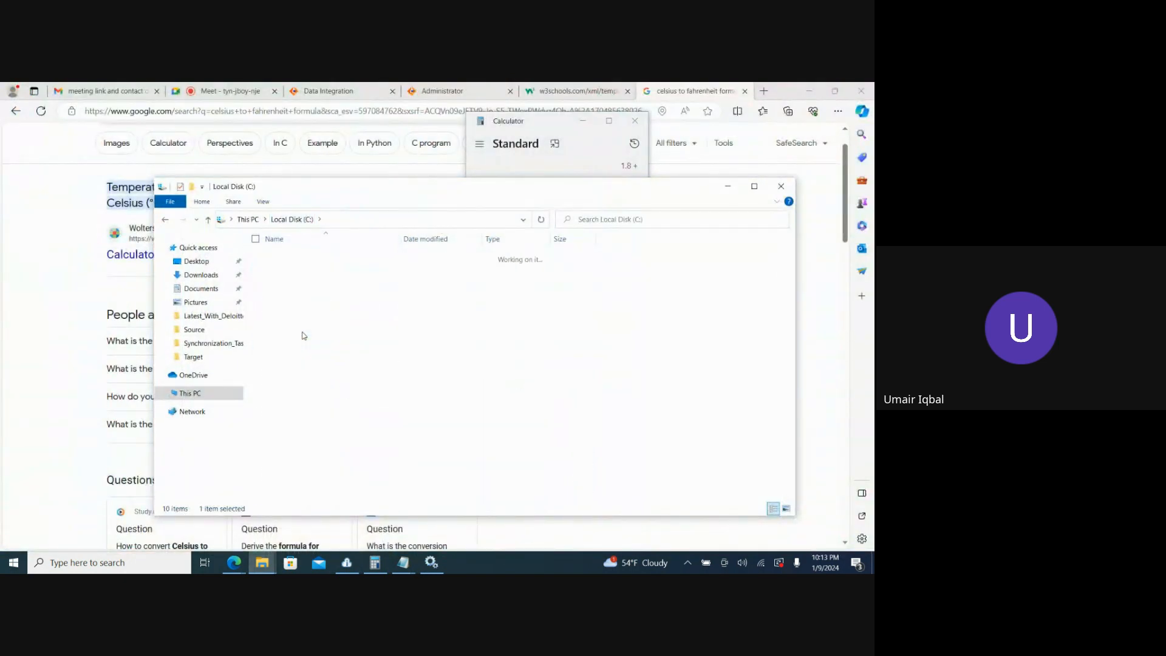
{"action": "double_click", "coordinate": [298, 360]}
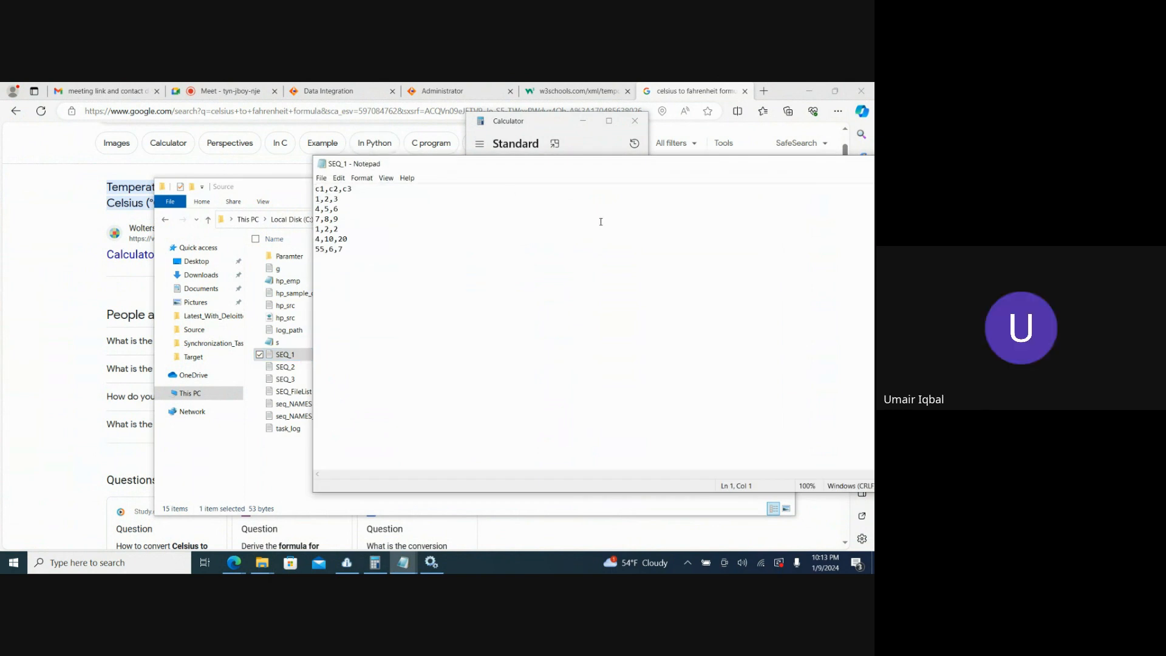
{"action": "left_click_drag", "start_coordinate": [746, 172], "coordinate": [504, 170]}
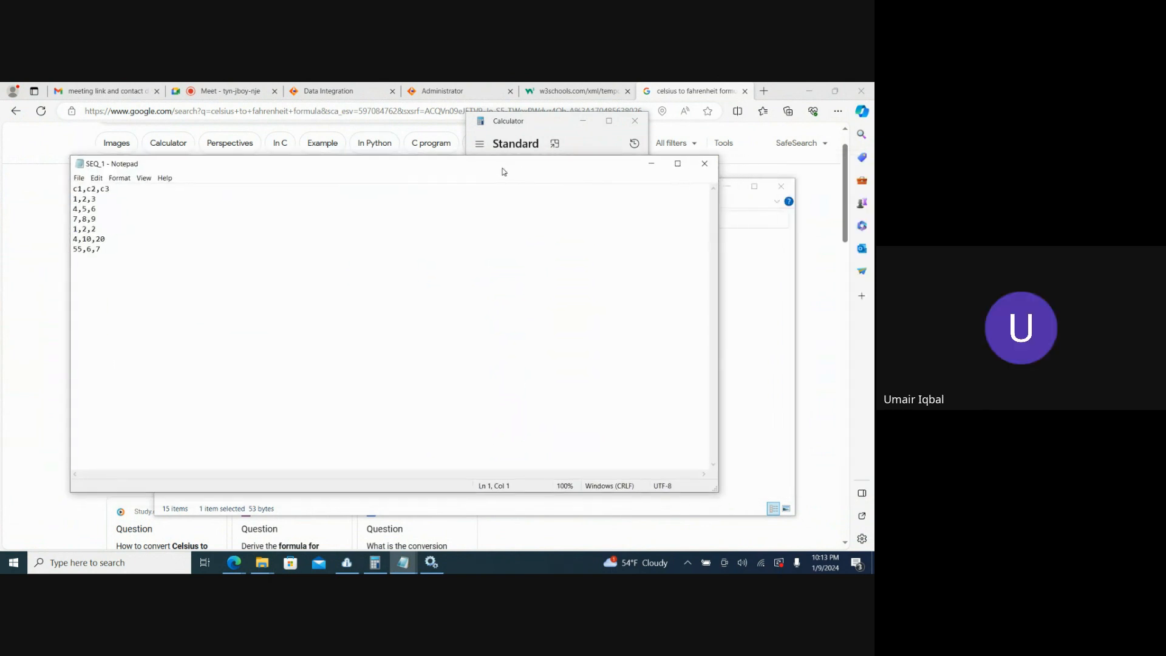
{"action": "left_click", "coordinate": [655, 171]}
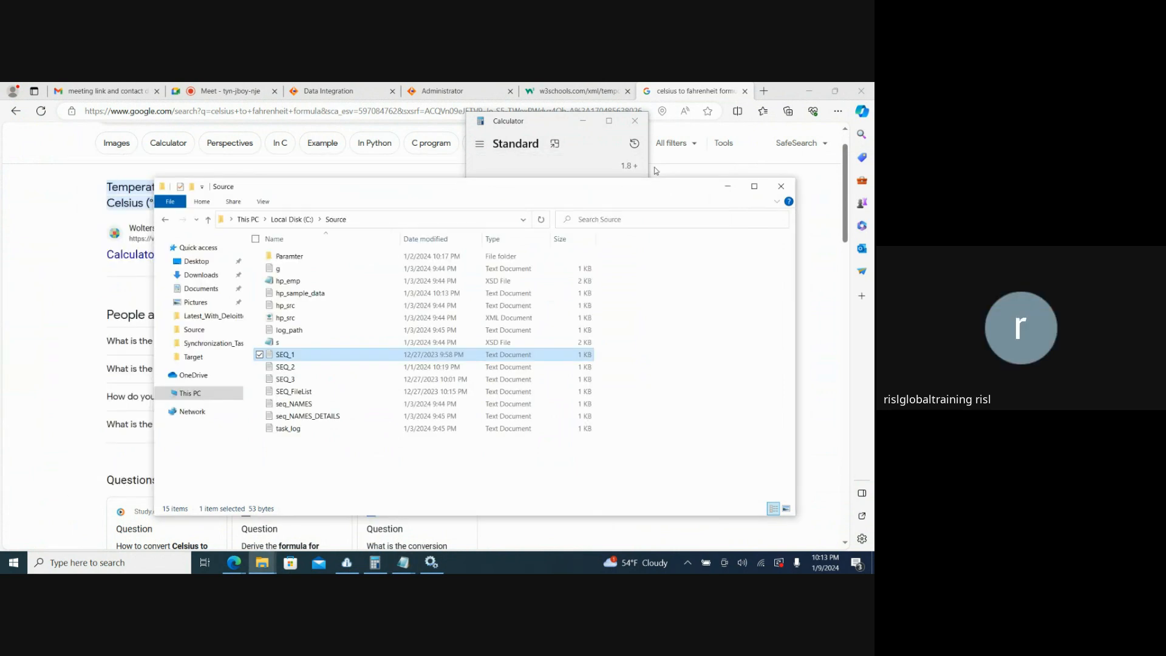
{"action": "left_click", "coordinate": [727, 186]}
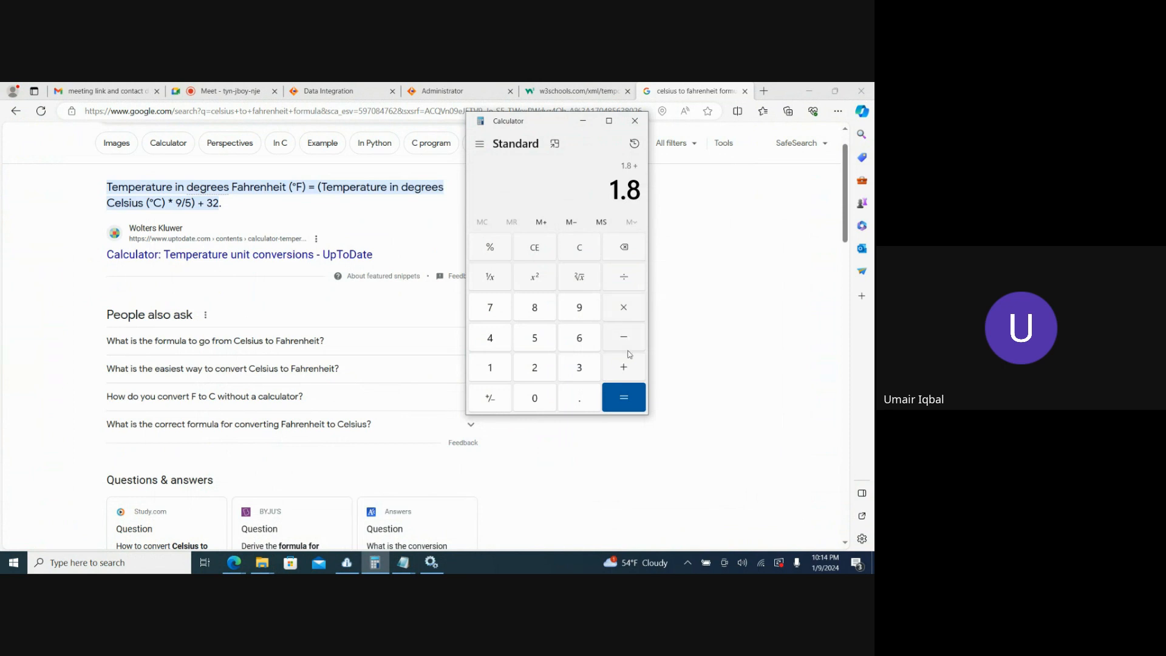
Add 32 in Calculator and check the Fahrenheit values in the Celsius_to_fehrenheit output file, highlighting the second row's result.
{"action": "left_click", "coordinate": [578, 367]}
{"action": "left_click", "coordinate": [534, 367]}
{"action": "left_click", "coordinate": [621, 395]}
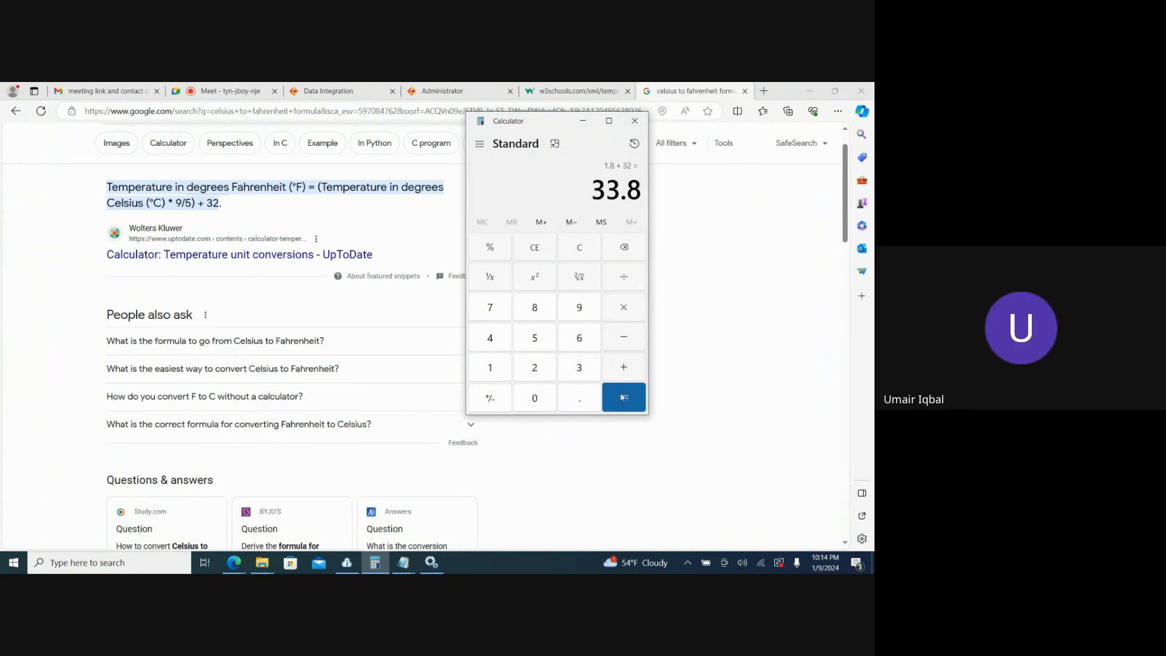
{"action": "left_click", "coordinate": [399, 564]}
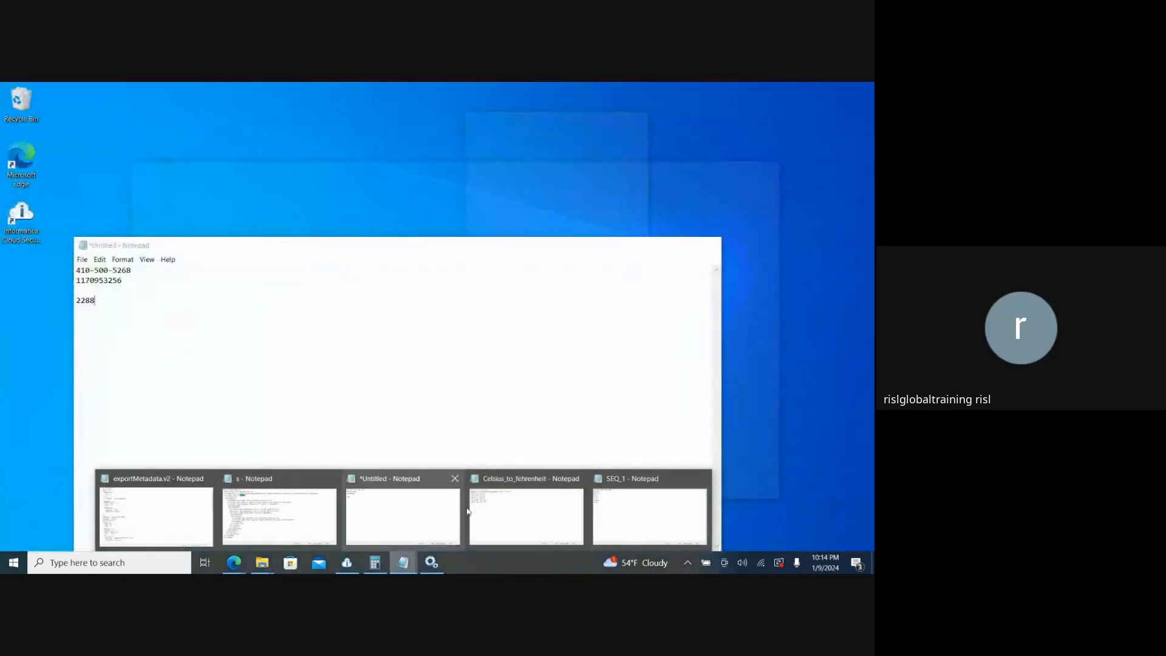
{"action": "left_click", "coordinate": [523, 518]}
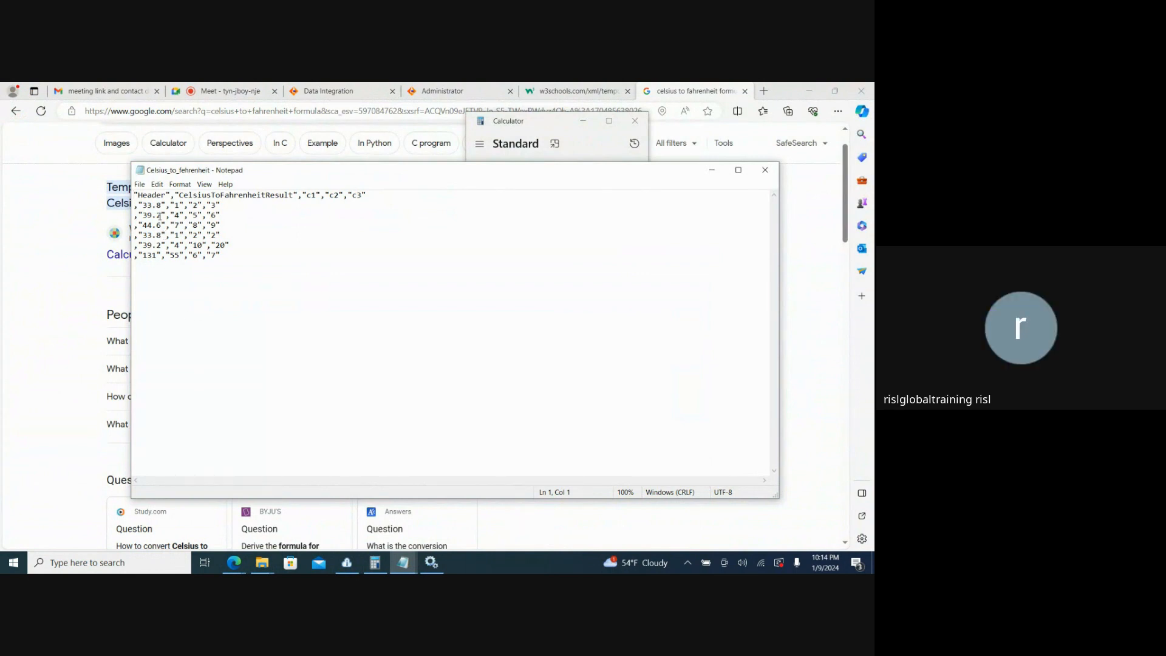
{"action": "left_click_drag", "start_coordinate": [161, 215], "coordinate": [143, 216]}
{"action": "left_click", "coordinate": [712, 170]}
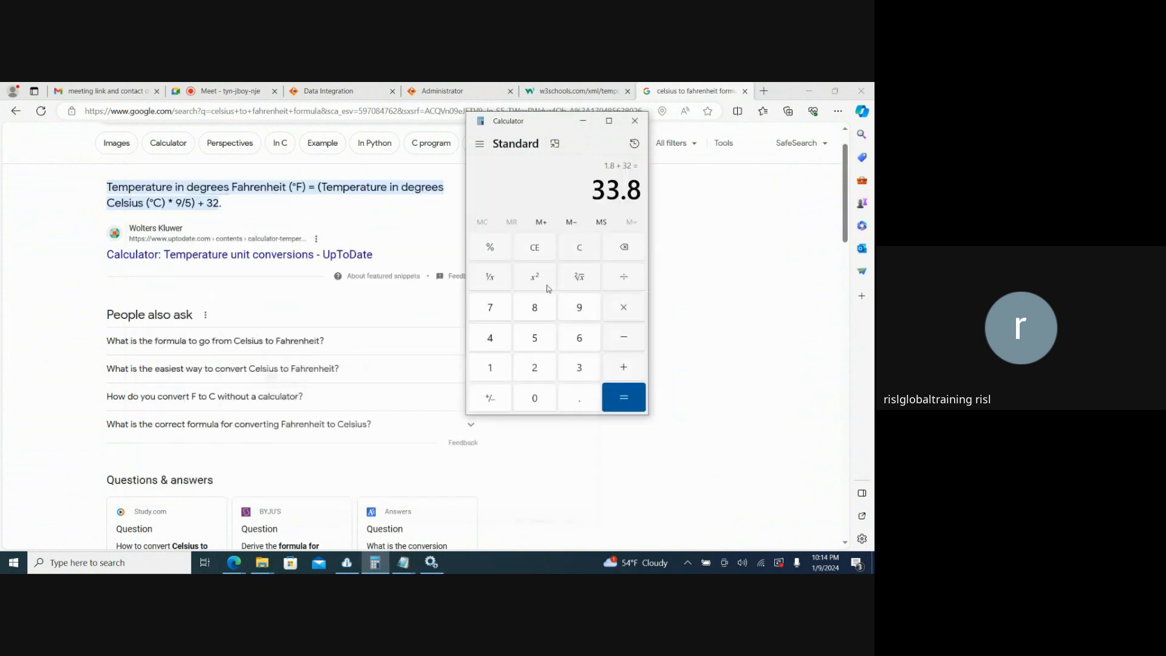
Clear Calculator and check the SEQ_1 source file again for the second row's Celsius value.
{"action": "left_click", "coordinate": [572, 256]}
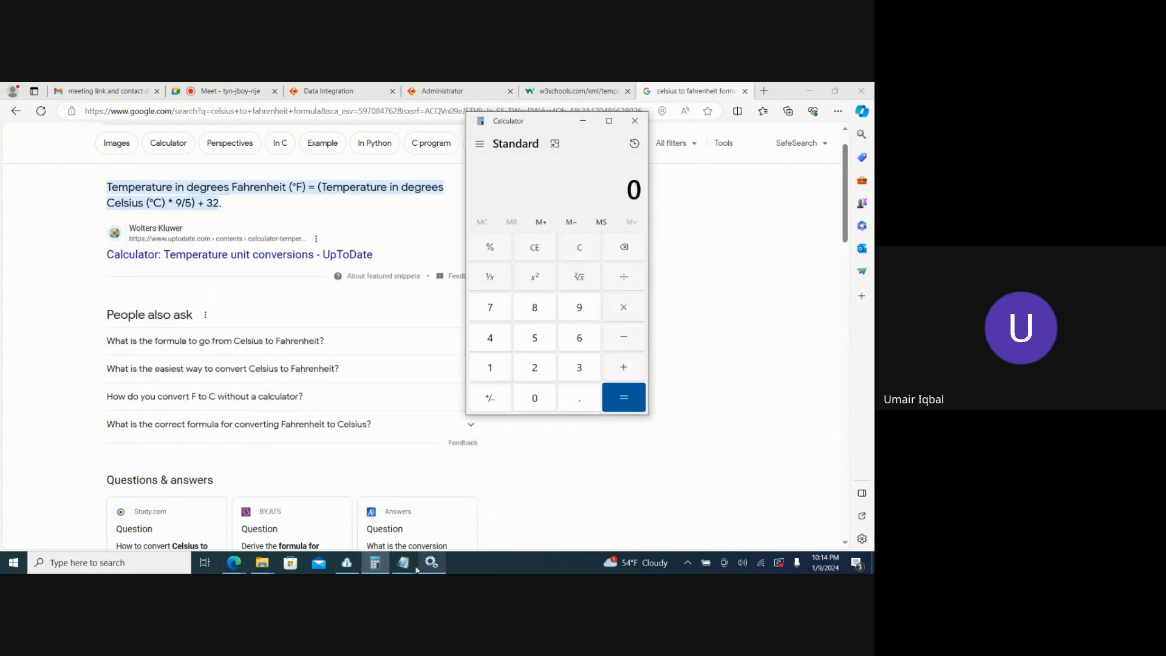
{"action": "mouse_move", "coordinate": [404, 564]}
{"action": "left_click", "coordinate": [650, 513]}
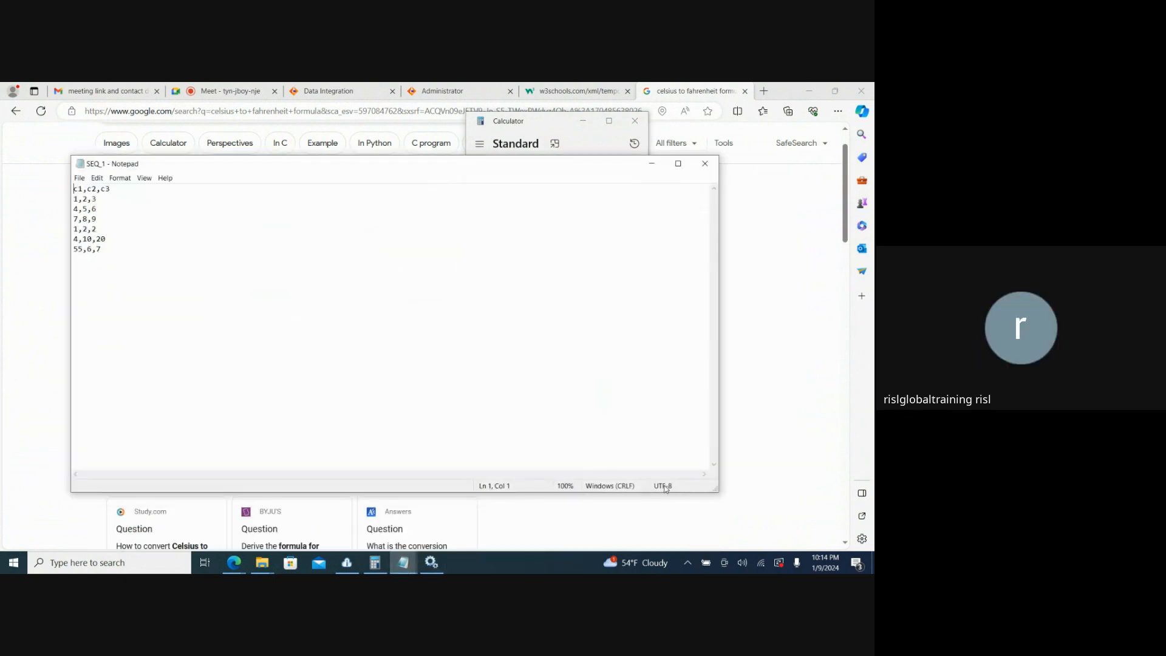
{"action": "left_click", "coordinate": [659, 167]}
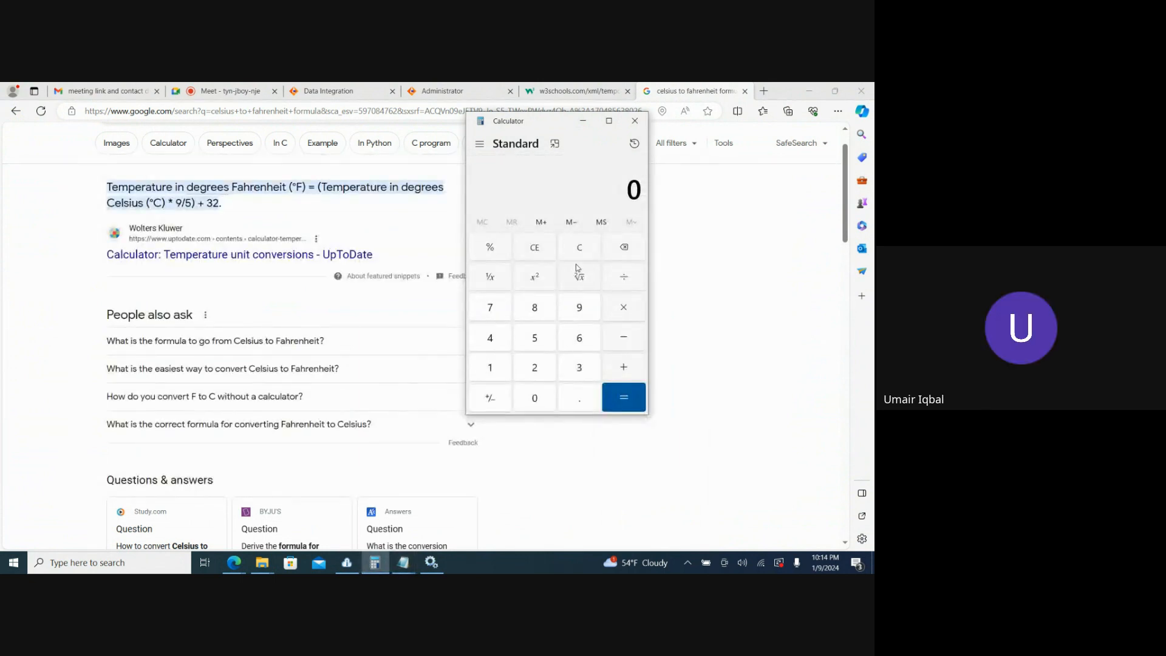
Calculate the second row's Fahrenheit value in Calculator as 1.8 × 4, plus 32.
{"action": "type", "text": "1."}
{"action": "left_click", "coordinate": [542, 311]}
{"action": "left_click", "coordinate": [619, 313]}
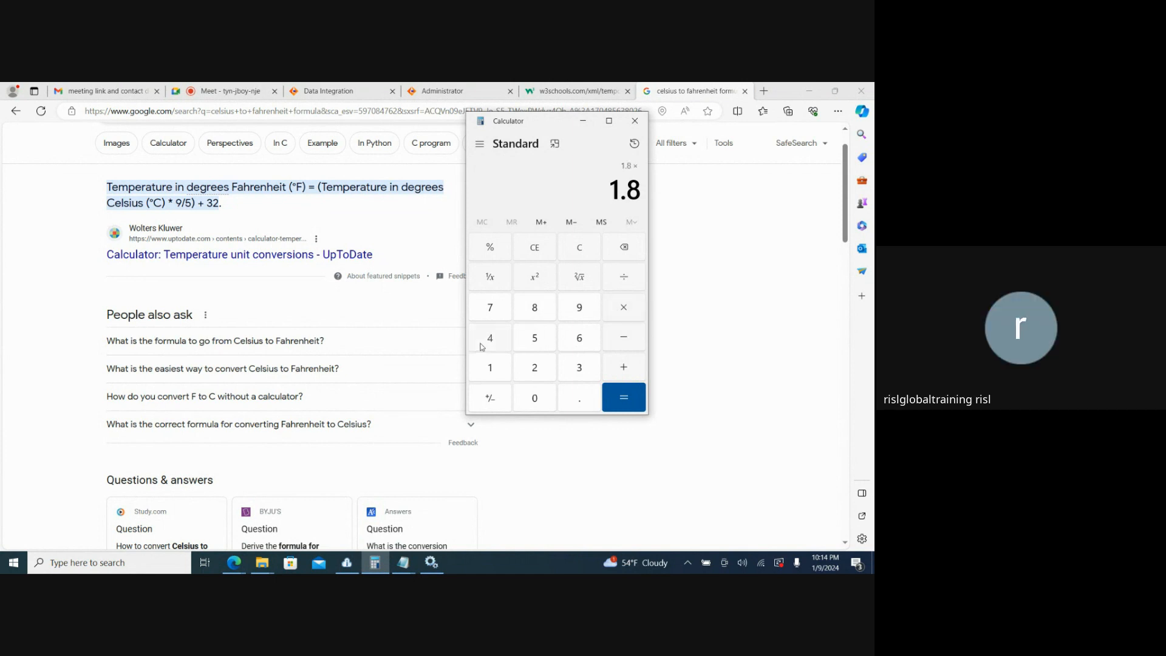
{"action": "type", "text": "4"}
{"action": "left_click", "coordinate": [614, 390]}
{"action": "left_click", "coordinate": [627, 365]}
{"action": "left_click", "coordinate": [568, 373]}
{"action": "left_click", "coordinate": [535, 369]}
{"action": "left_click", "coordinate": [623, 398]}
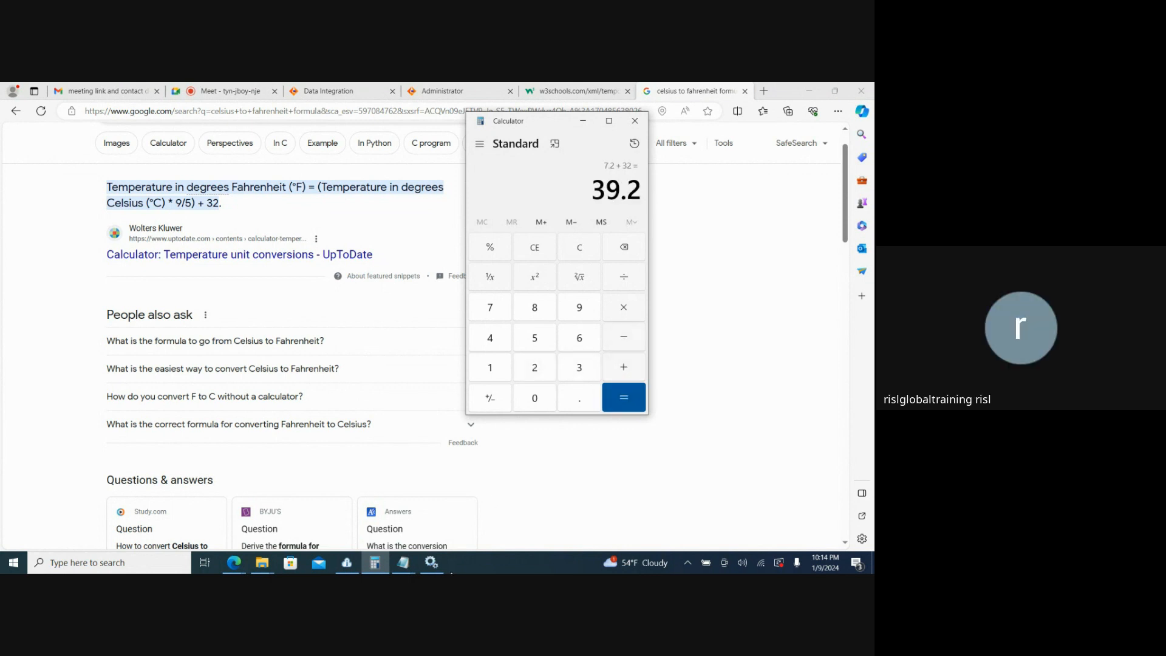
Compare the calculated value with the second row of the Celsius_to_fehrenheit file, then close the file and minimize Calculator.
{"action": "left_click", "coordinate": [403, 563]}
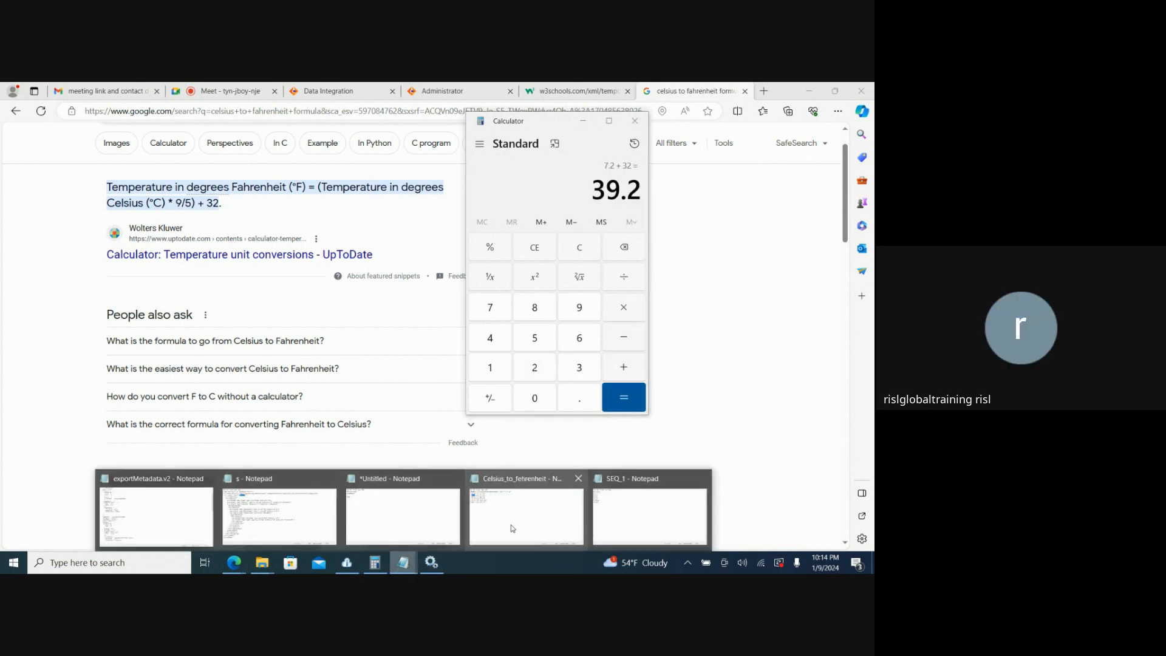
{"action": "left_click", "coordinate": [537, 529]}
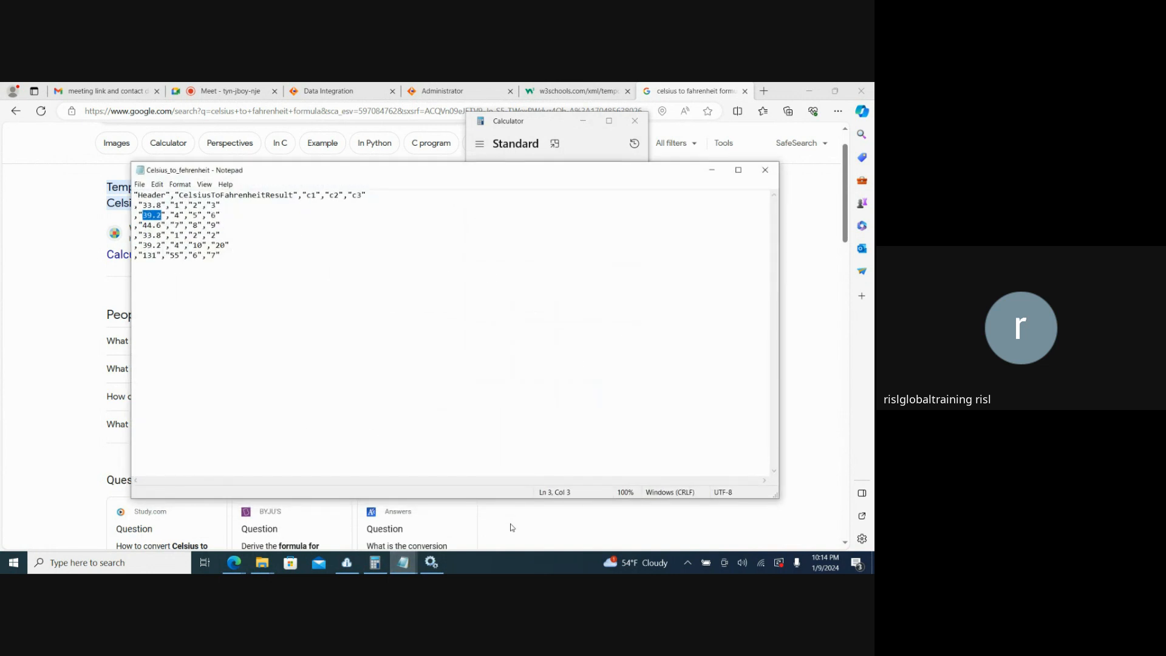
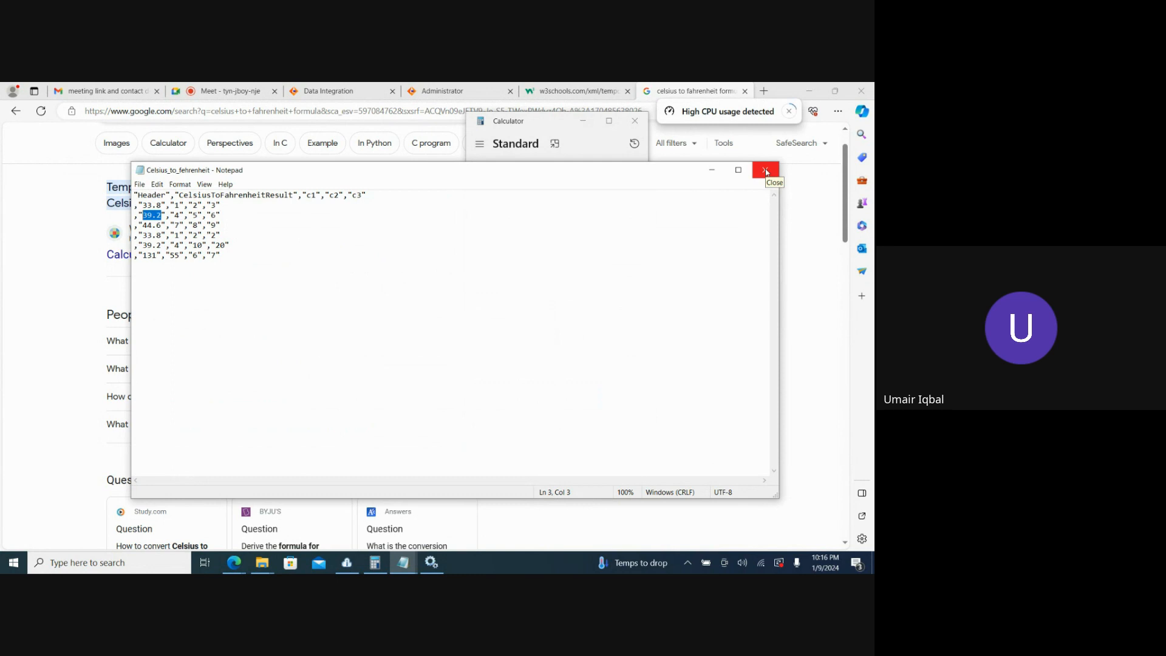
{"action": "left_click", "coordinate": [765, 171]}
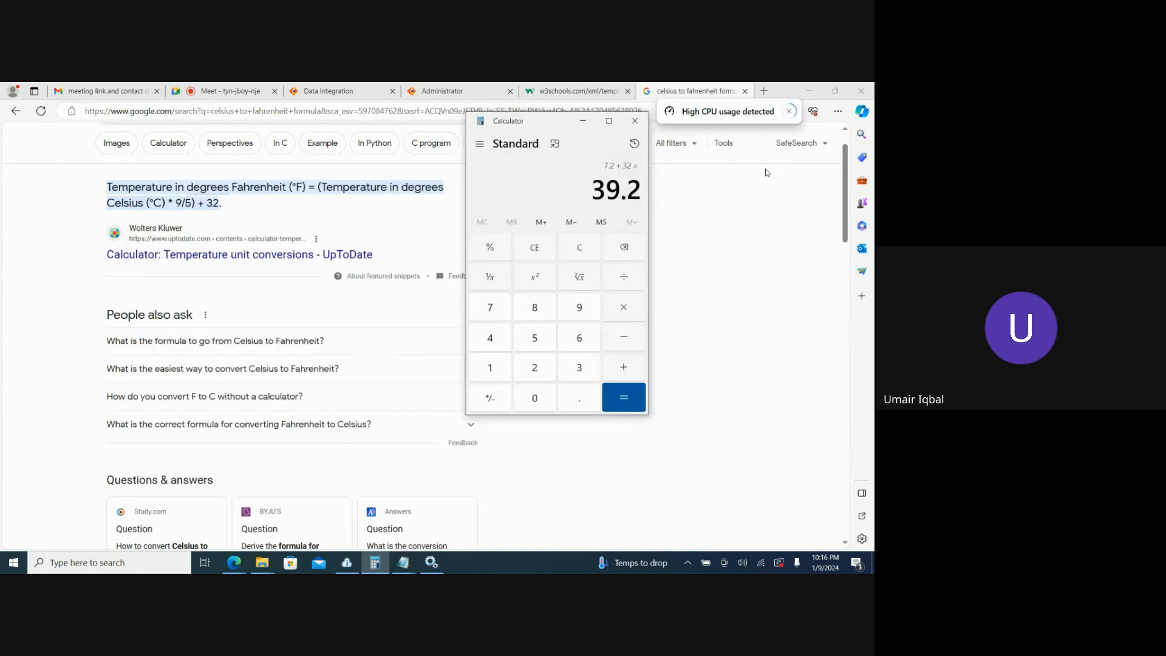
{"action": "left_click", "coordinate": [586, 123]}
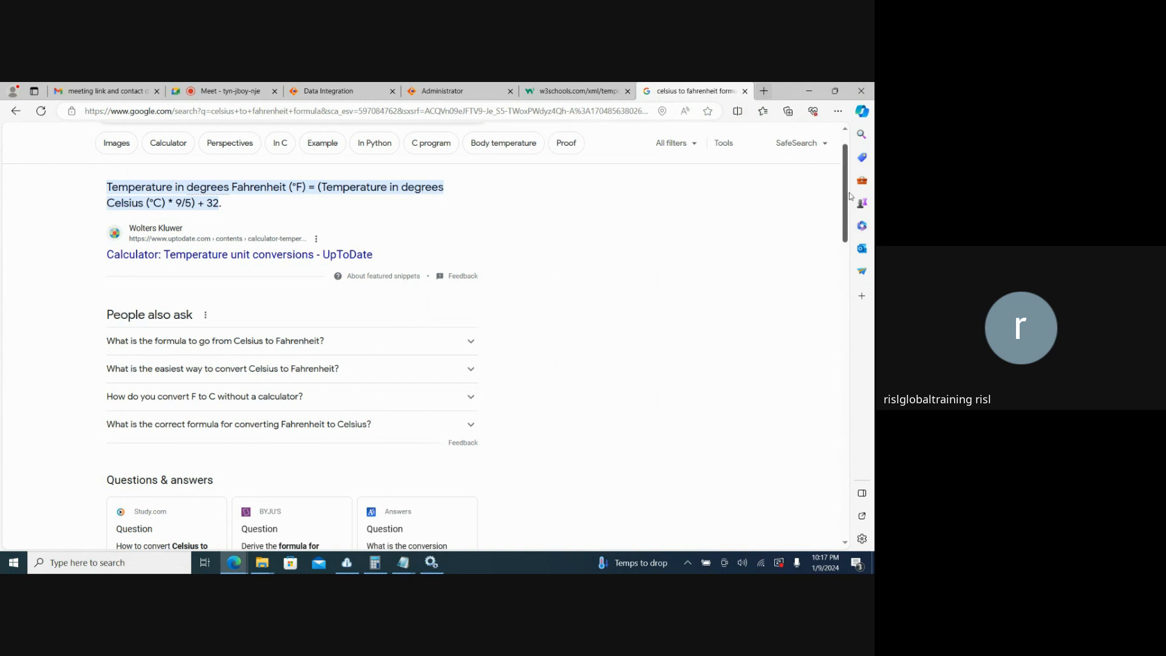
Replace the Celsius formula query and search Google for "wsdl sample file".
{"action": "scroll", "coordinate": [846, 192], "scroll_direction": "up", "scroll_amount": 1}
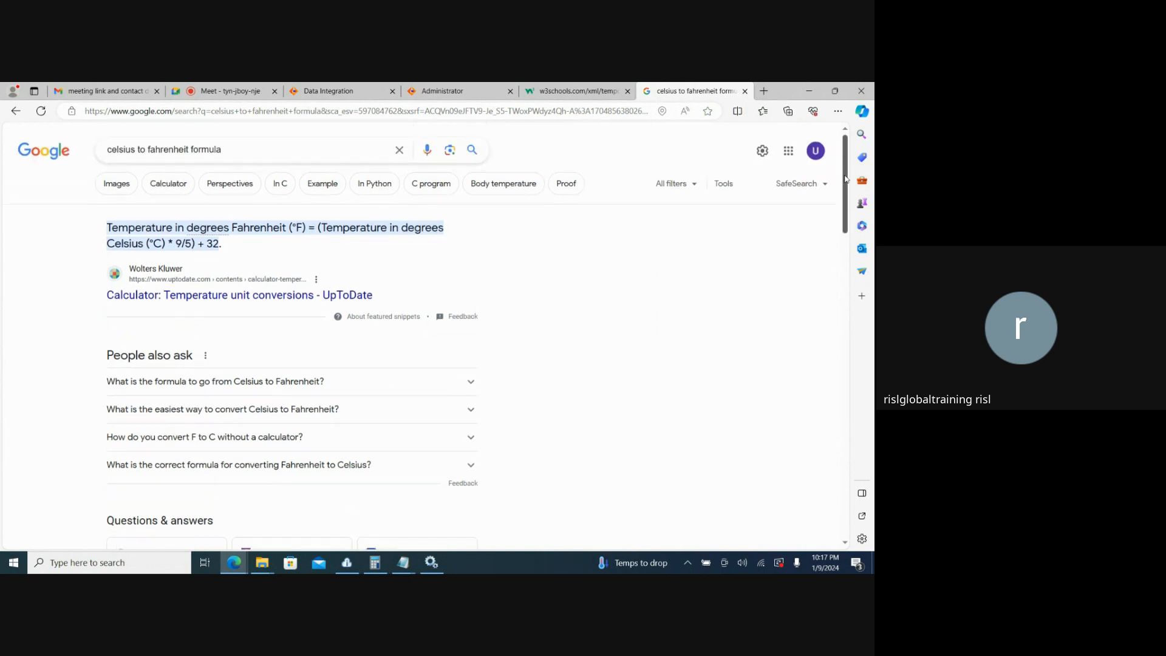
{"action": "left_click", "coordinate": [242, 149]}
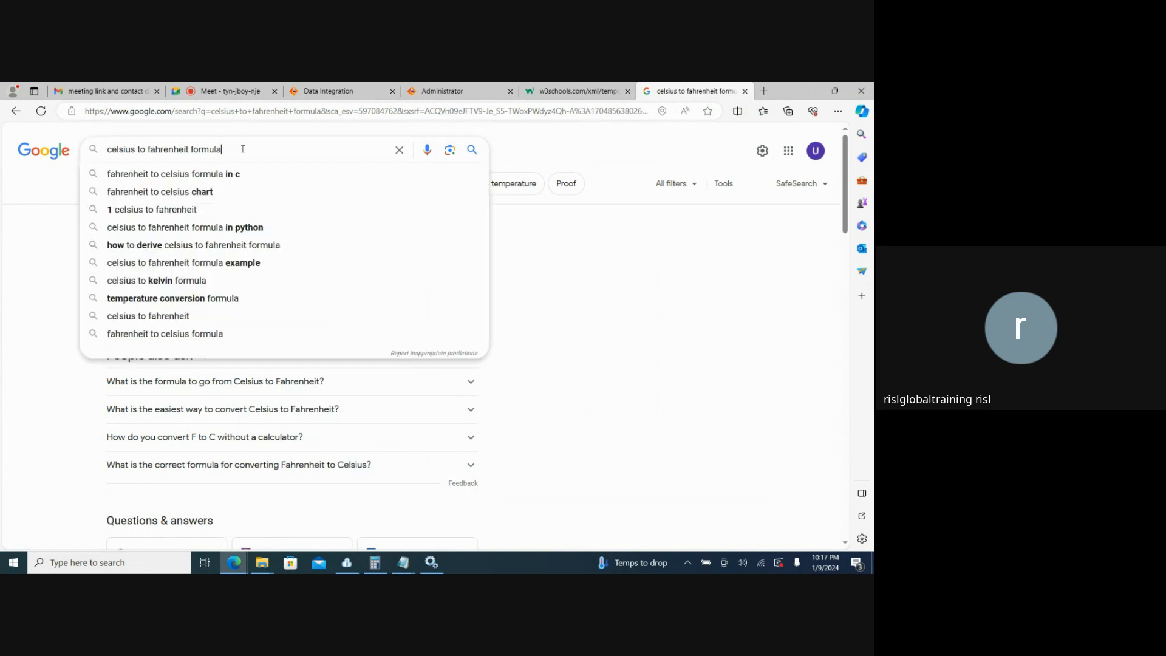
{"action": "key", "text": "BackSpace"}
{"action": "key", "text": "BackSpace"}
{"action": "key", "text": "BackSpace"}
{"action": "key", "text": "BackSpace"}
{"action": "key", "text": "BackSpace"}
{"action": "key", "text": "BackSpace"}
{"action": "key", "text": "BackSpace"}
{"action": "key", "text": "BackSpace"}
{"action": "key", "text": "BackSpace"}
{"action": "key", "text": "BackSpace"}
{"action": "key", "text": "BackSpace"}
{"action": "key", "text": "BackSpace"}
{"action": "key", "text": "BackSpace"}
{"action": "key", "text": "BackSpace"}
{"action": "key", "text": "BackSpace"}
{"action": "key", "text": "BackSpace"}
{"action": "key", "text": "BackSpace"}
{"action": "key", "text": "BackSpace"}
{"action": "key", "text": "BackSpace"}
{"action": "key", "text": "BackSpace"}
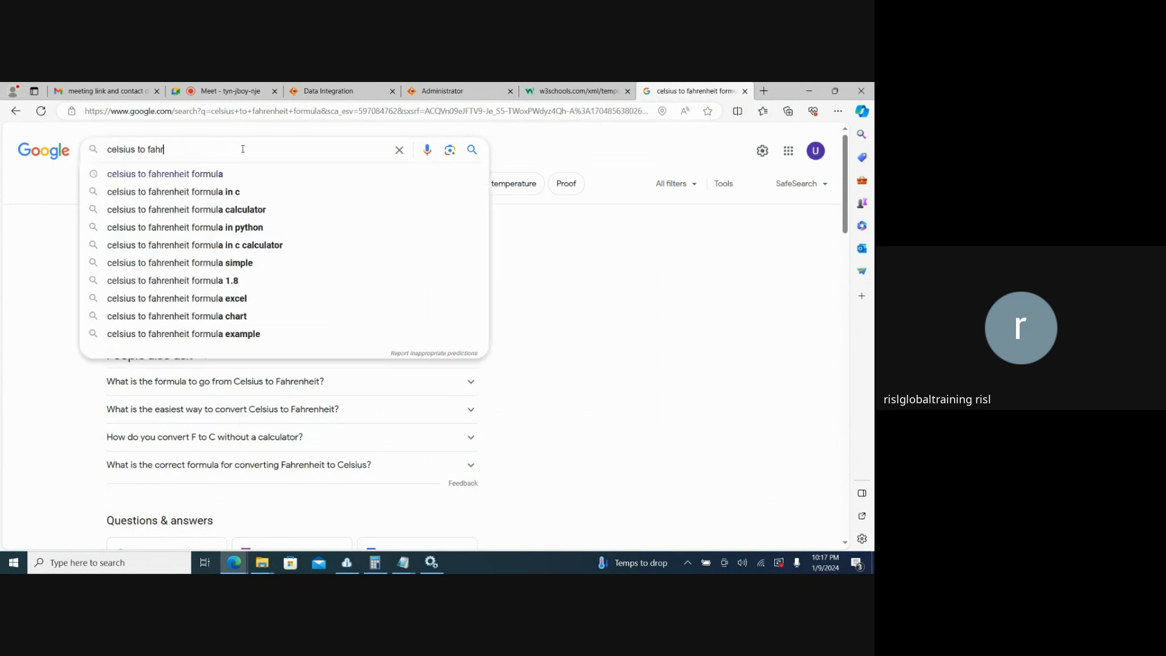
{"action": "type", "text": "si"}
{"action": "key", "text": "BackSpace"}
{"action": "key", "text": "BackSpace"}
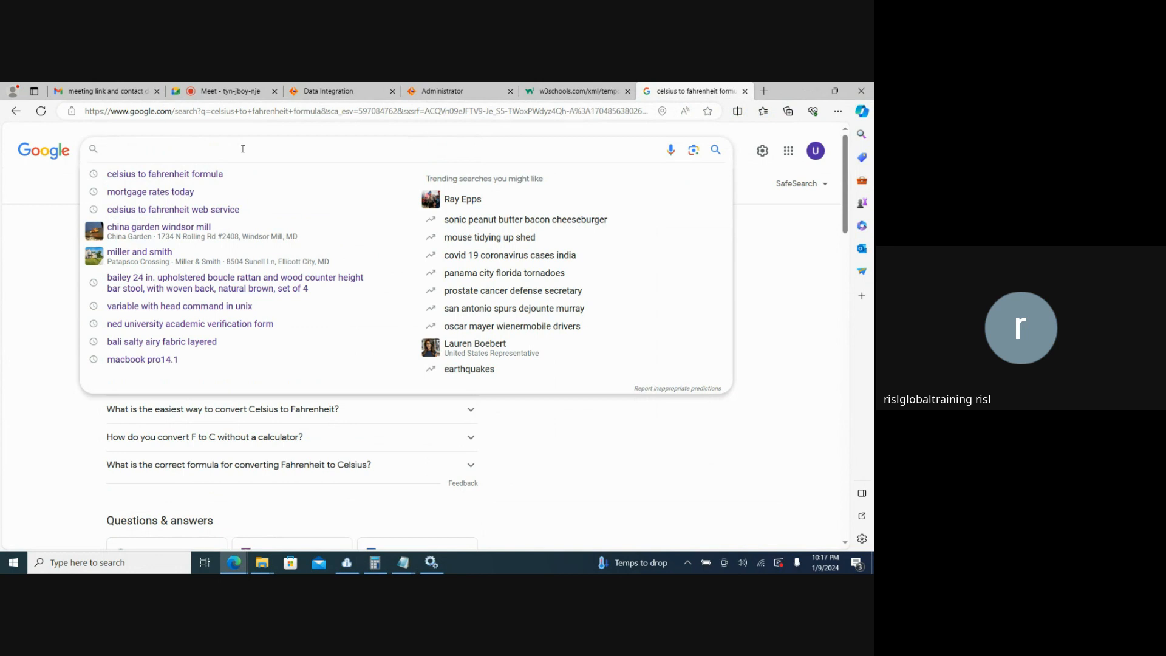
{"action": "type", "text": "wsd"}
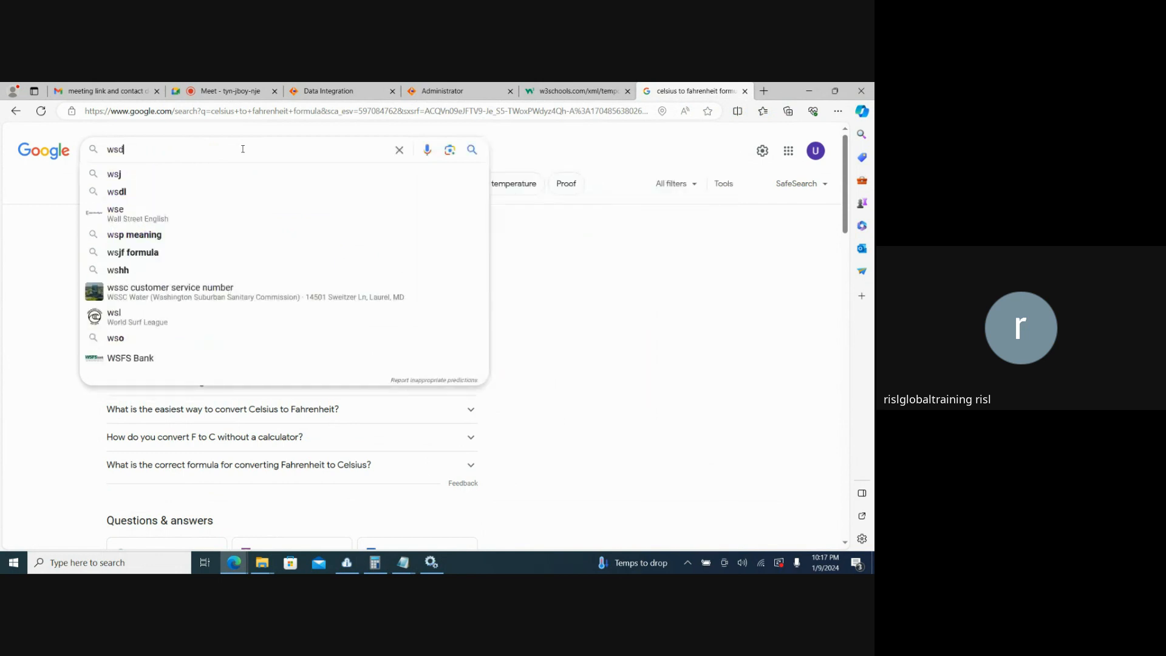
{"action": "type", "text": "l sample"}
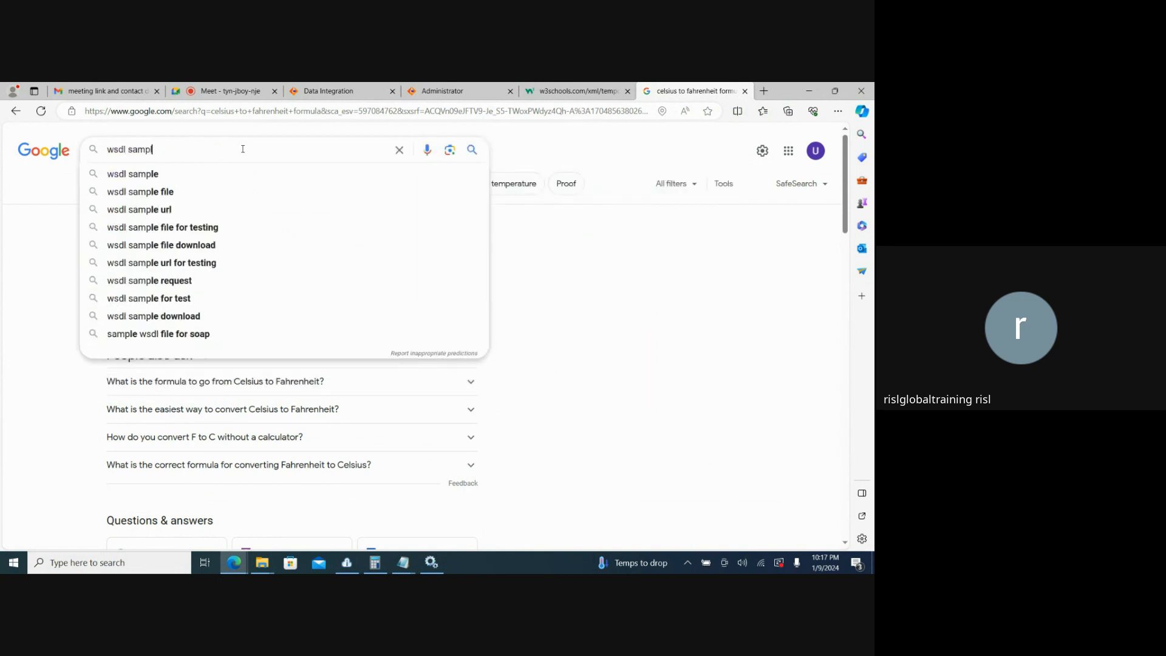
{"action": "left_click", "coordinate": [170, 193]}
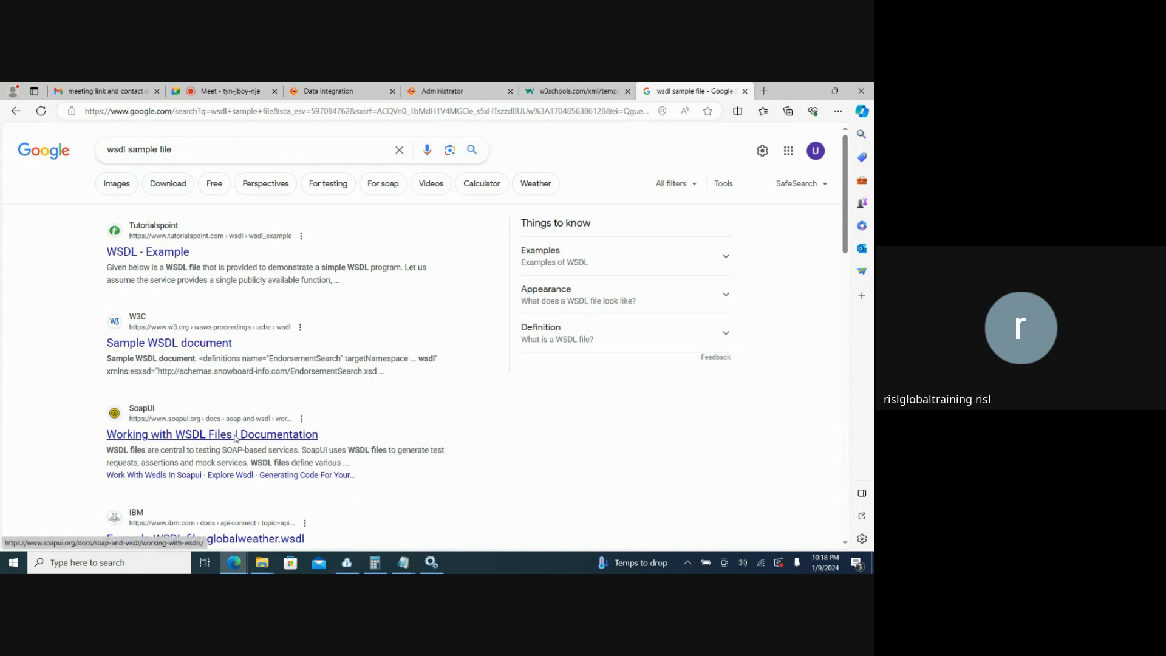
Open the Tutorialspoint "WSDL - Example" result and examine the HelloService.wsdl code.
{"action": "left_click", "coordinate": [179, 255]}
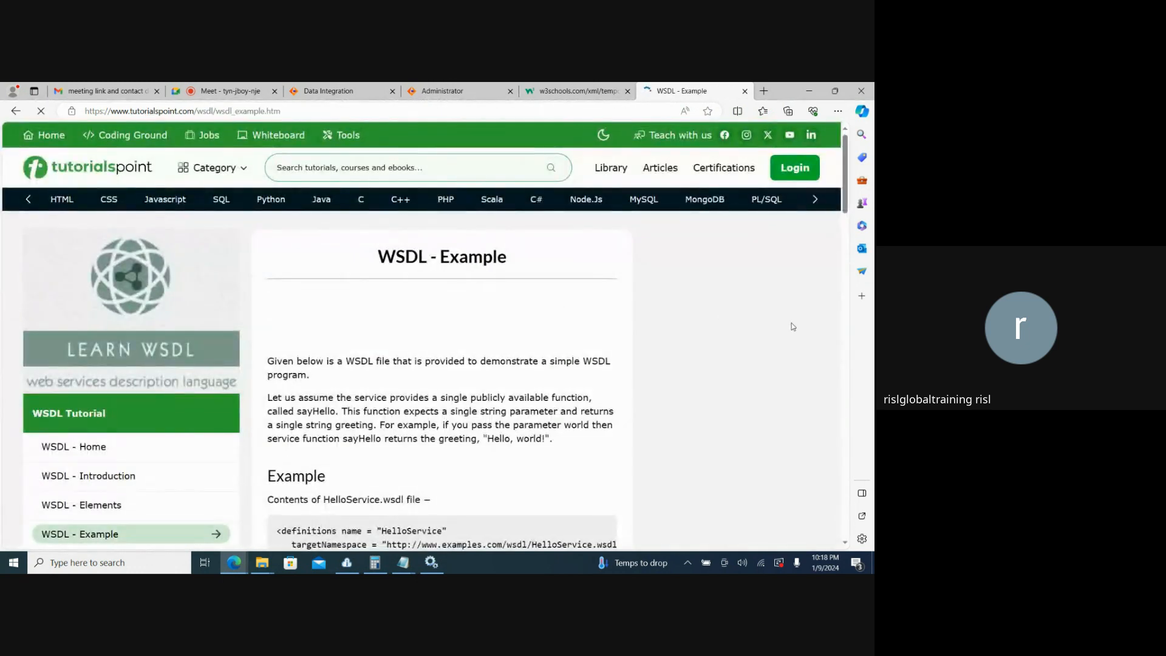
{"action": "left_click_drag", "start_coordinate": [844, 184], "coordinate": [851, 237]}
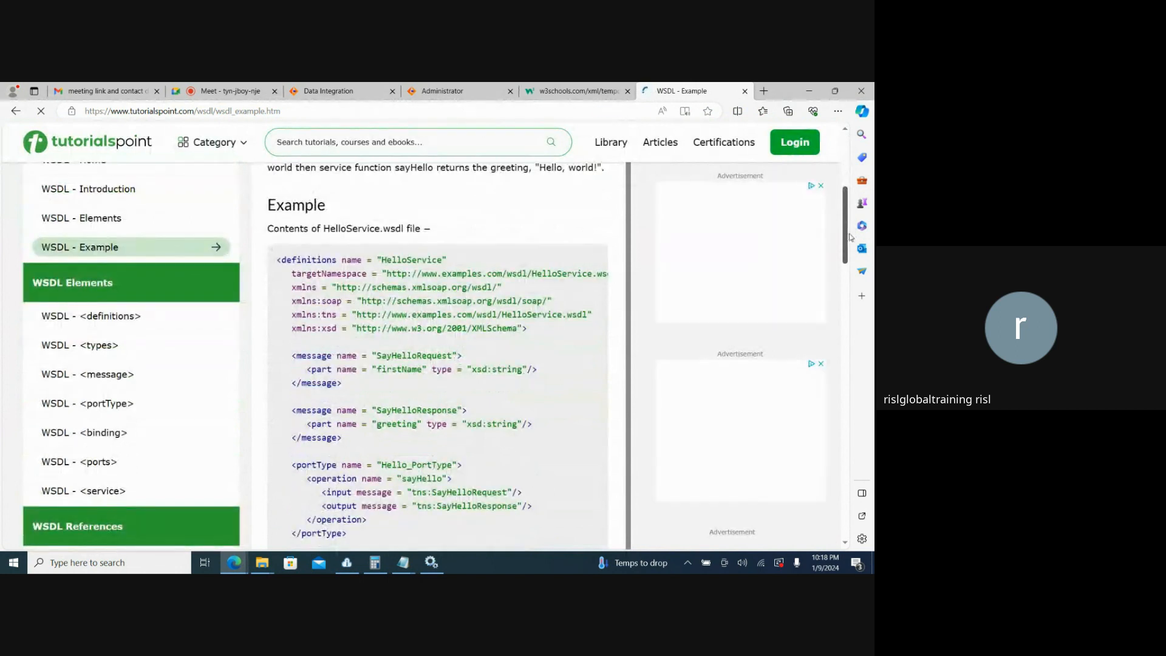
{"action": "left_click_drag", "start_coordinate": [851, 236], "coordinate": [851, 239]}
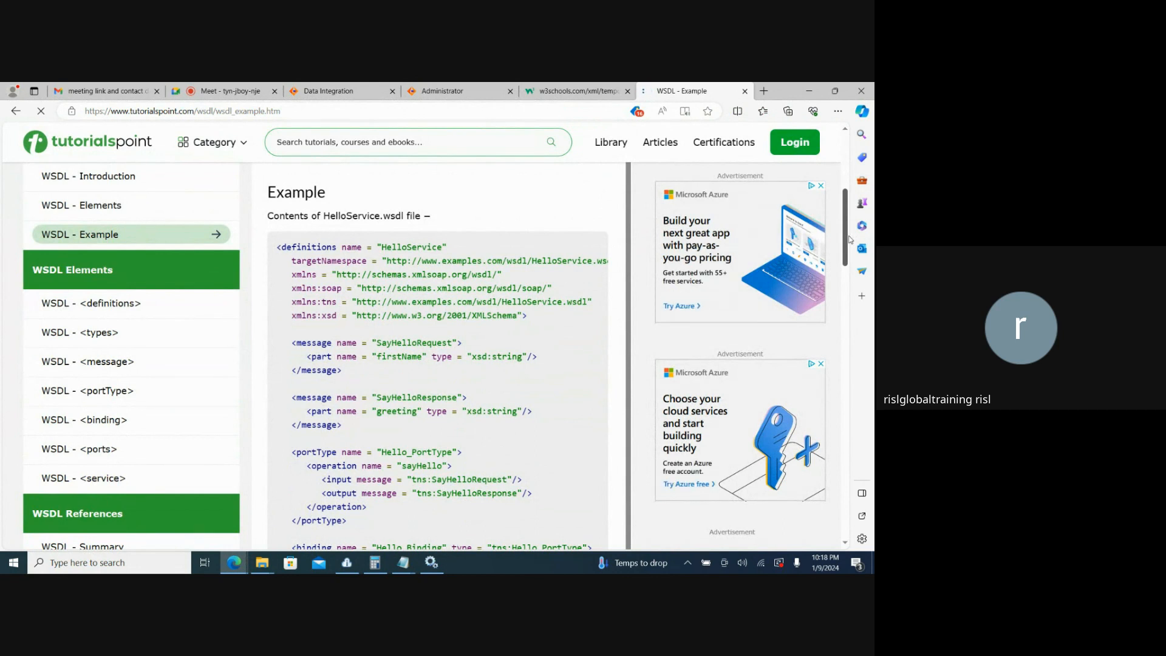
{"action": "left_click_drag", "start_coordinate": [851, 239], "coordinate": [851, 243]}
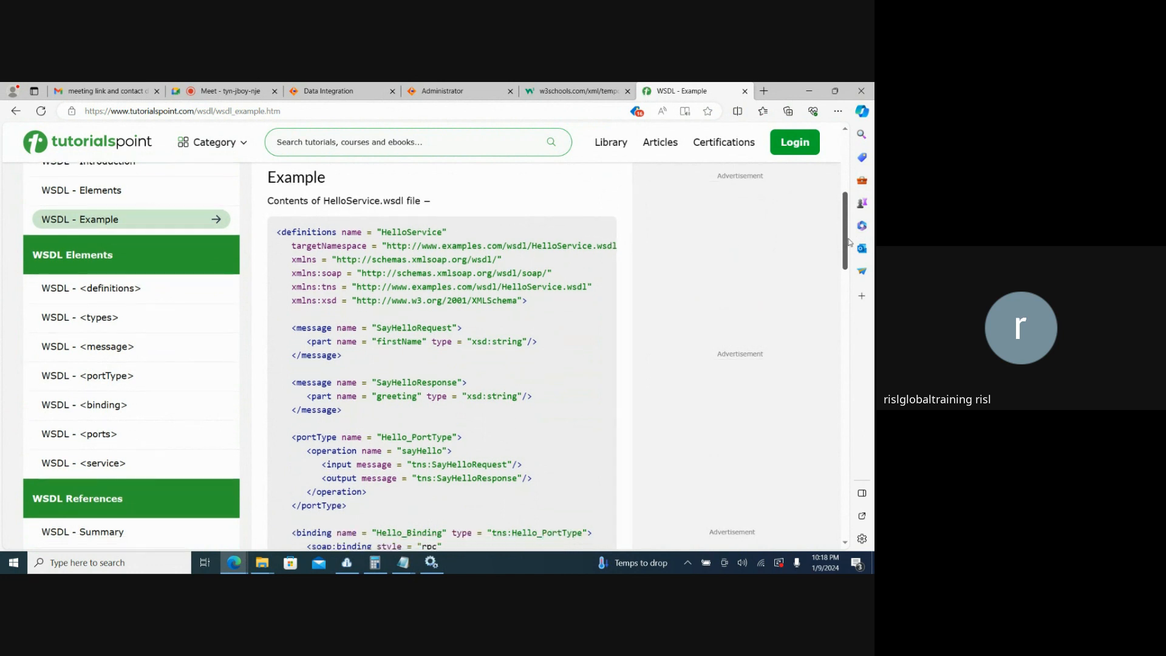
{"action": "left_click_drag", "start_coordinate": [848, 242], "coordinate": [849, 244]}
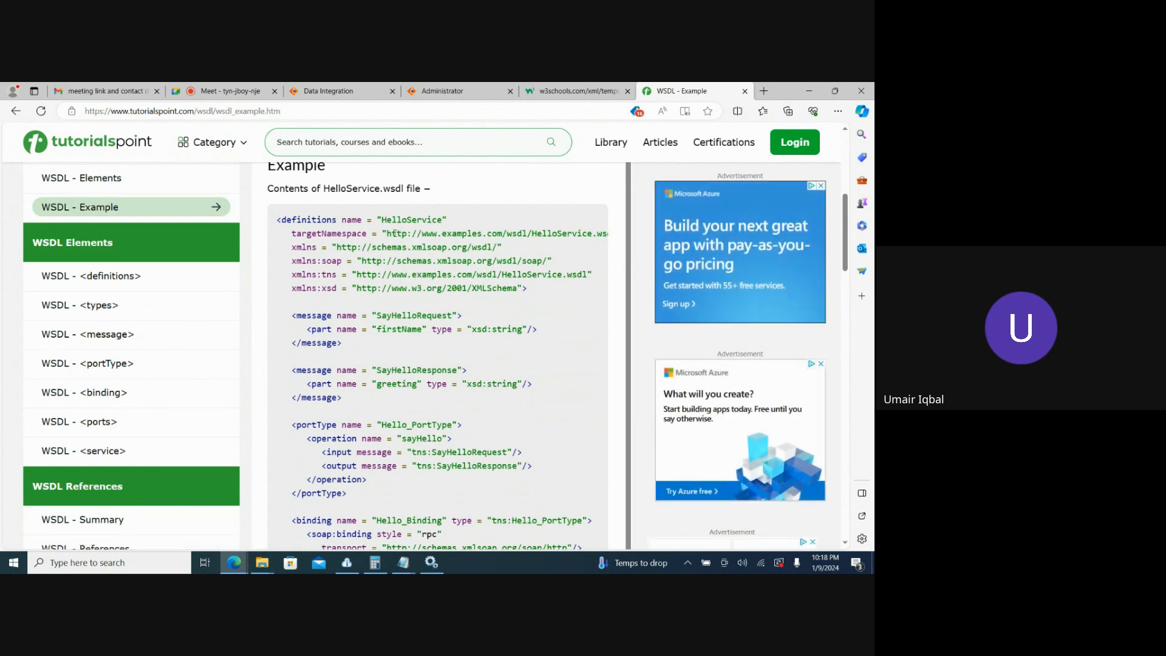
{"action": "left_click_drag", "start_coordinate": [387, 233], "coordinate": [571, 234]}
{"action": "key", "text": "ctrl+c"}
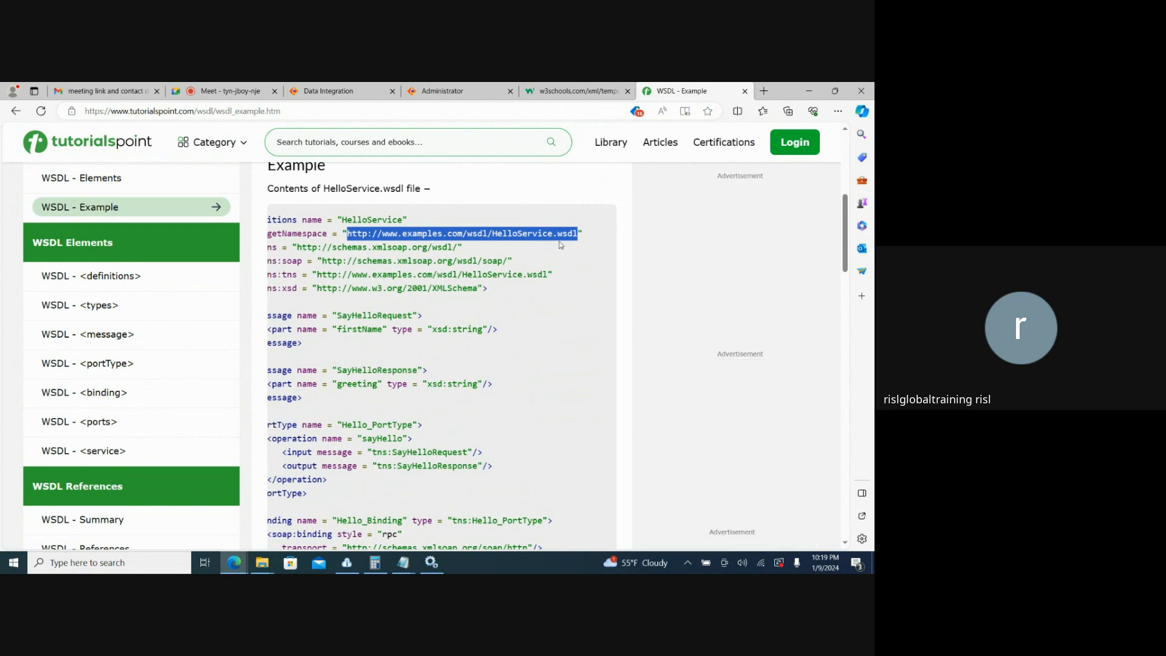
{"action": "left_click", "coordinate": [764, 91]}
{"action": "left_click", "coordinate": [394, 111]}
{"action": "key", "text": "ctrl+v"}
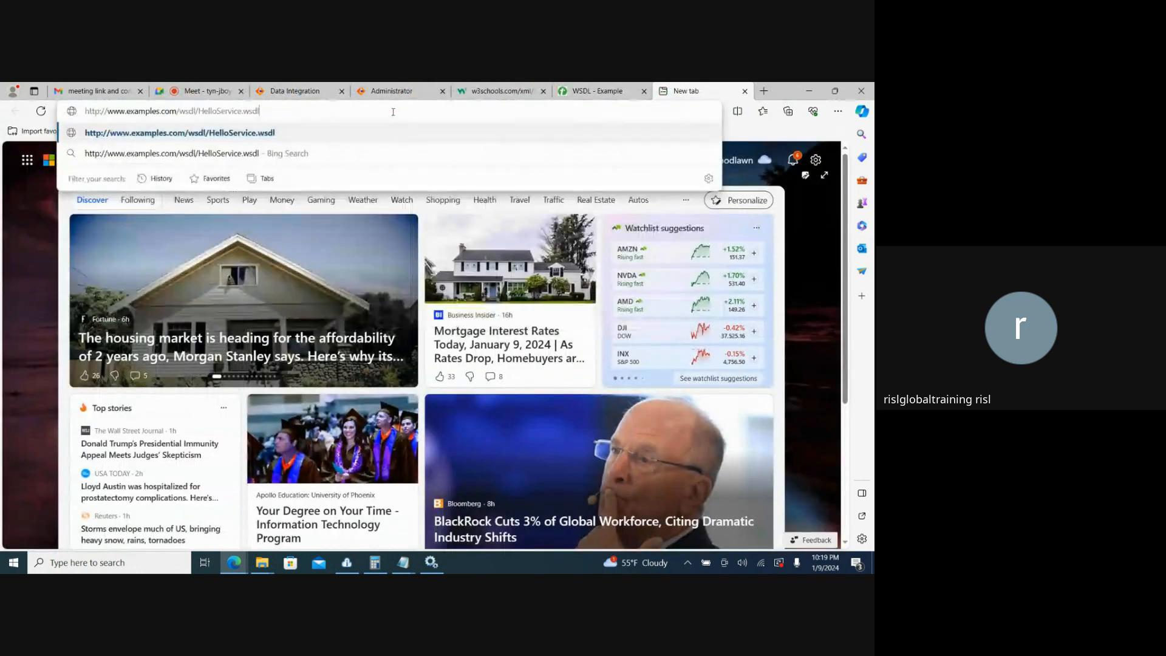
{"action": "key", "text": "Return"}
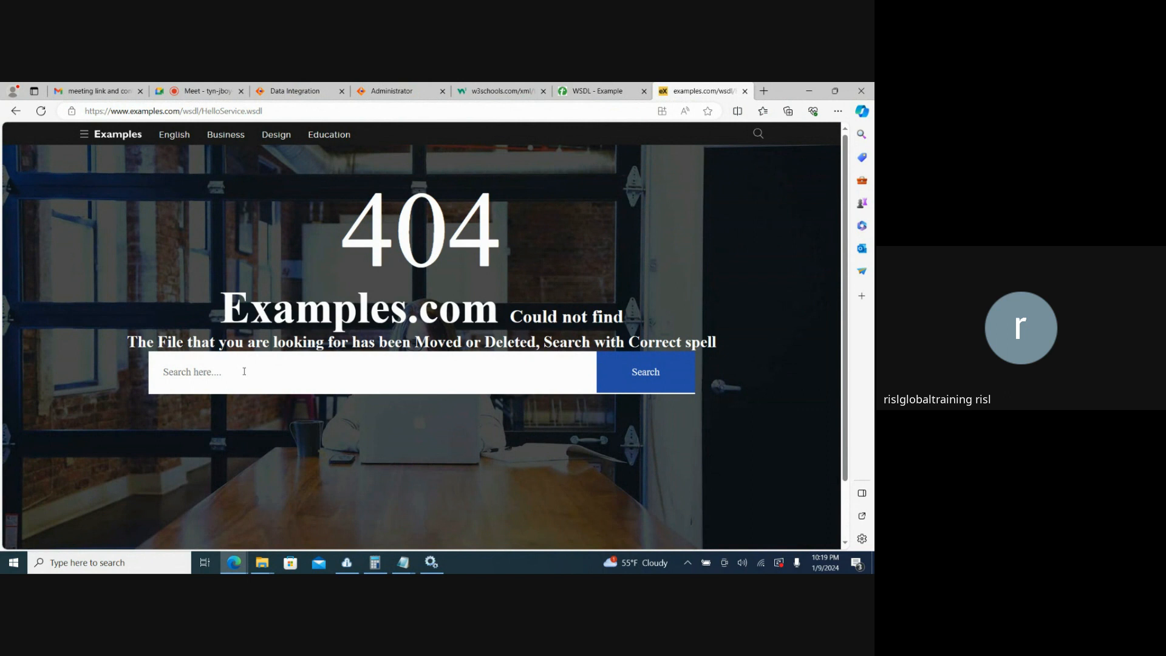
{"action": "left_click", "coordinate": [747, 92]}
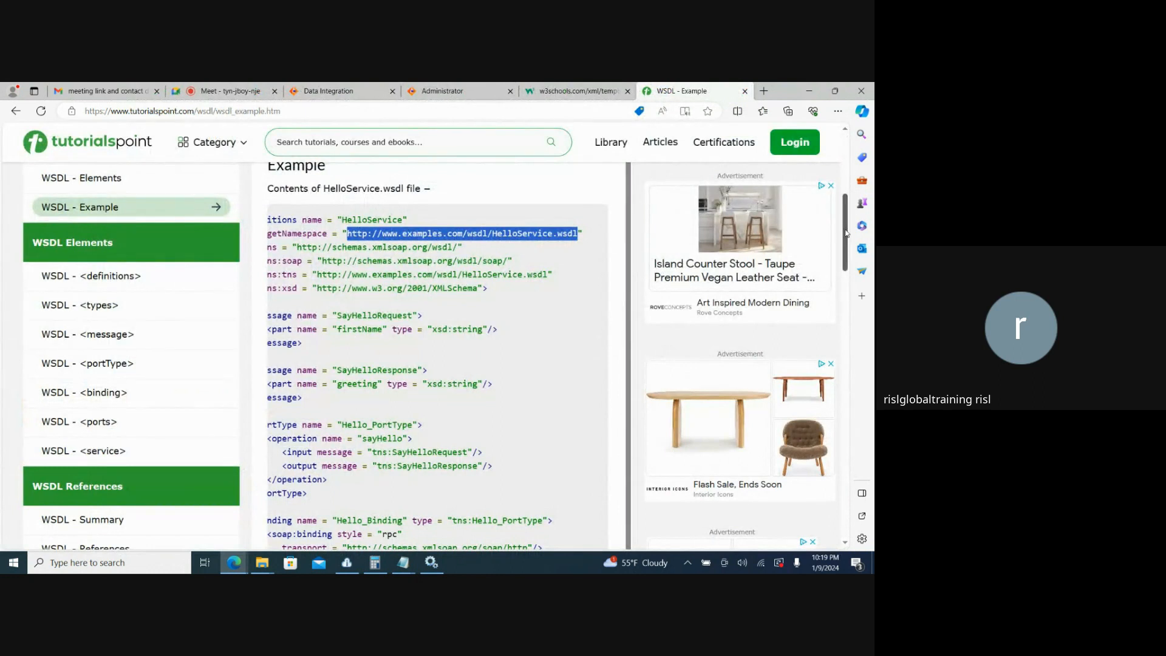
{"action": "mouse_move", "coordinate": [846, 233]}
{"action": "left_mouse_down"}
{"action": "mouse_move", "coordinate": [844, 322]}
{"action": "mouse_move", "coordinate": [837, 231]}
{"action": "left_mouse_up"}
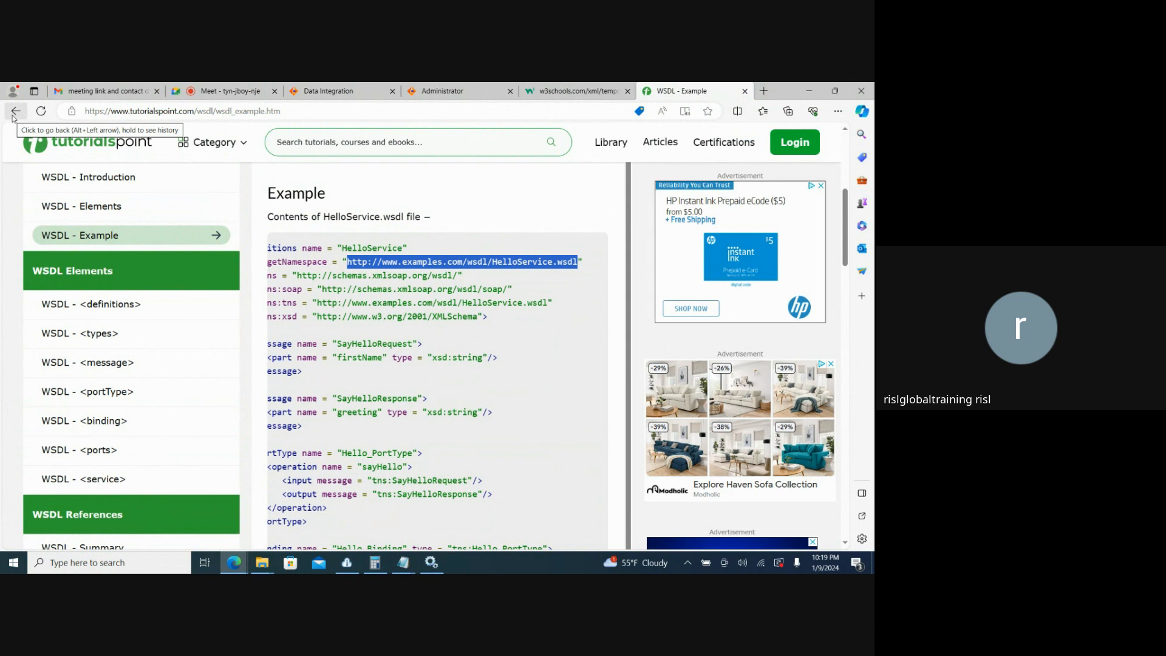
Switch to Informatica Data Integration and create a new mapping asset.
{"action": "left_click", "coordinate": [313, 92]}
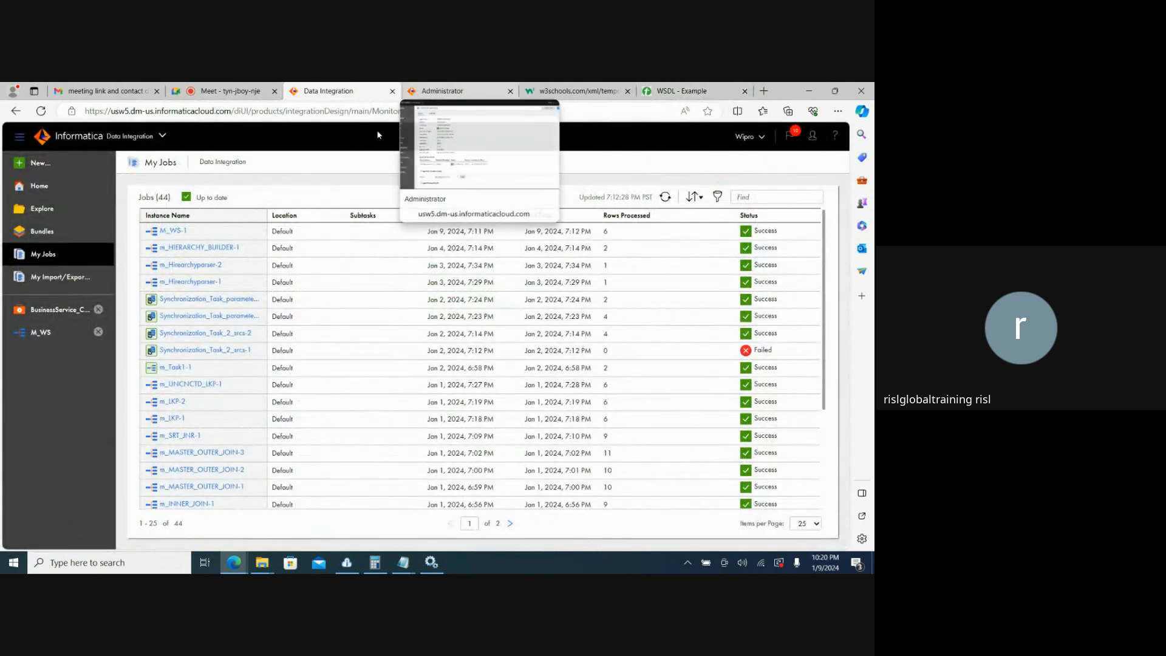
{"action": "left_click", "coordinate": [40, 164]}
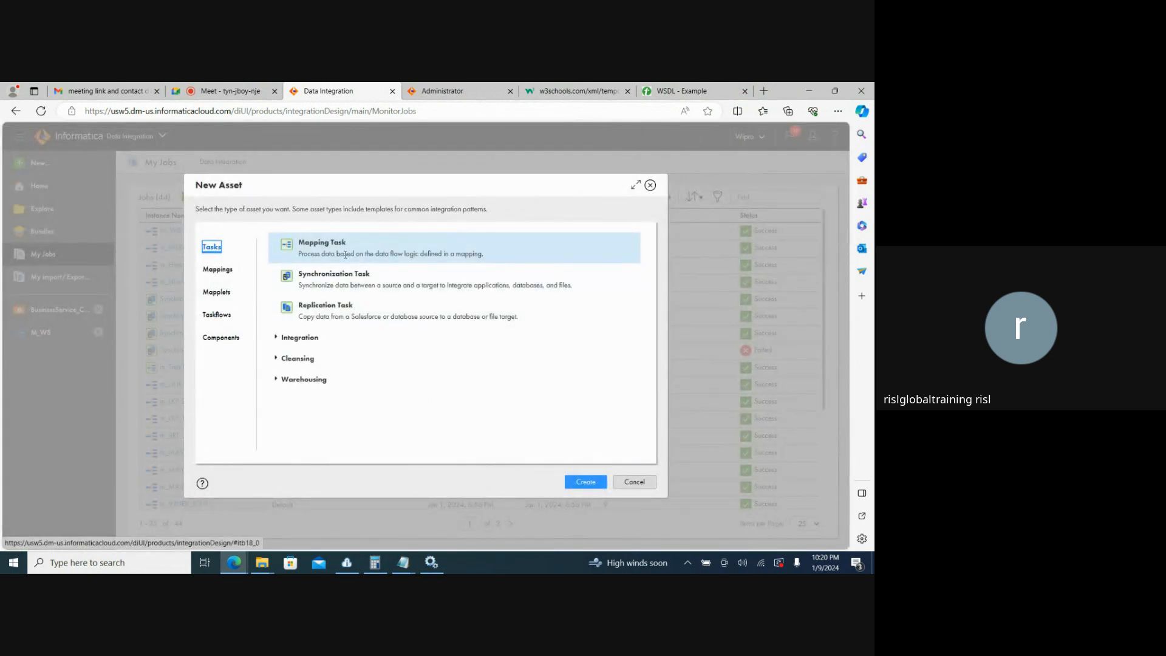
{"action": "left_click", "coordinate": [225, 271]}
{"action": "left_click", "coordinate": [578, 482]}
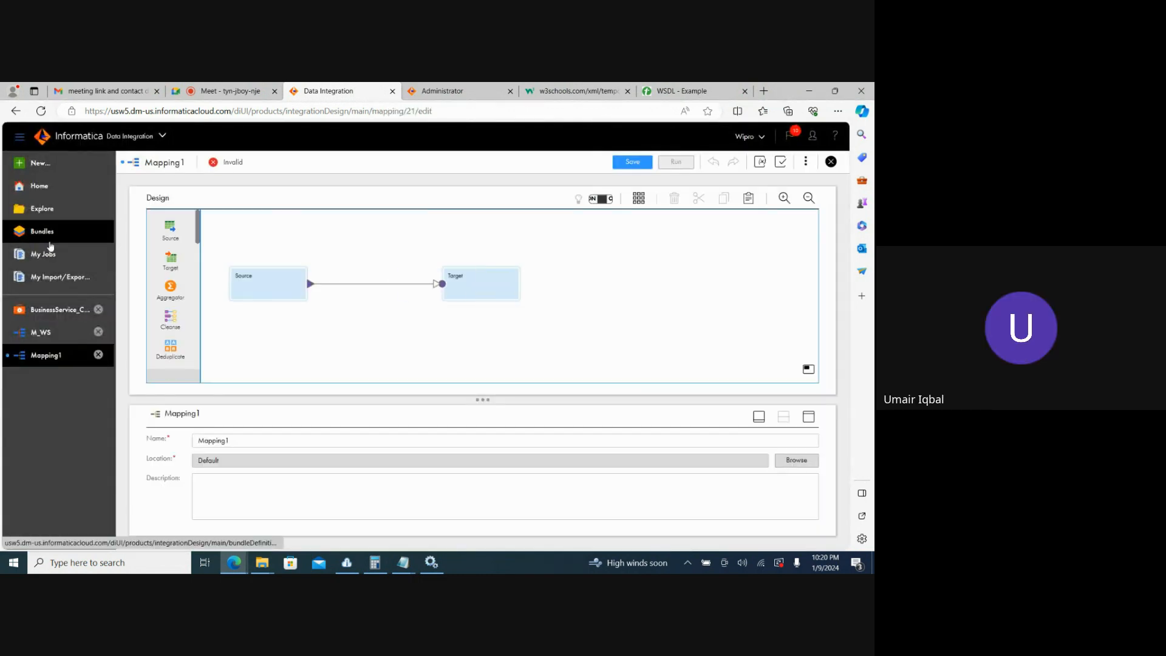
Configure the mapping's Source with the Source_FlatFile connection and SEQ_1.txt as its object.
{"action": "left_click", "coordinate": [243, 287]}
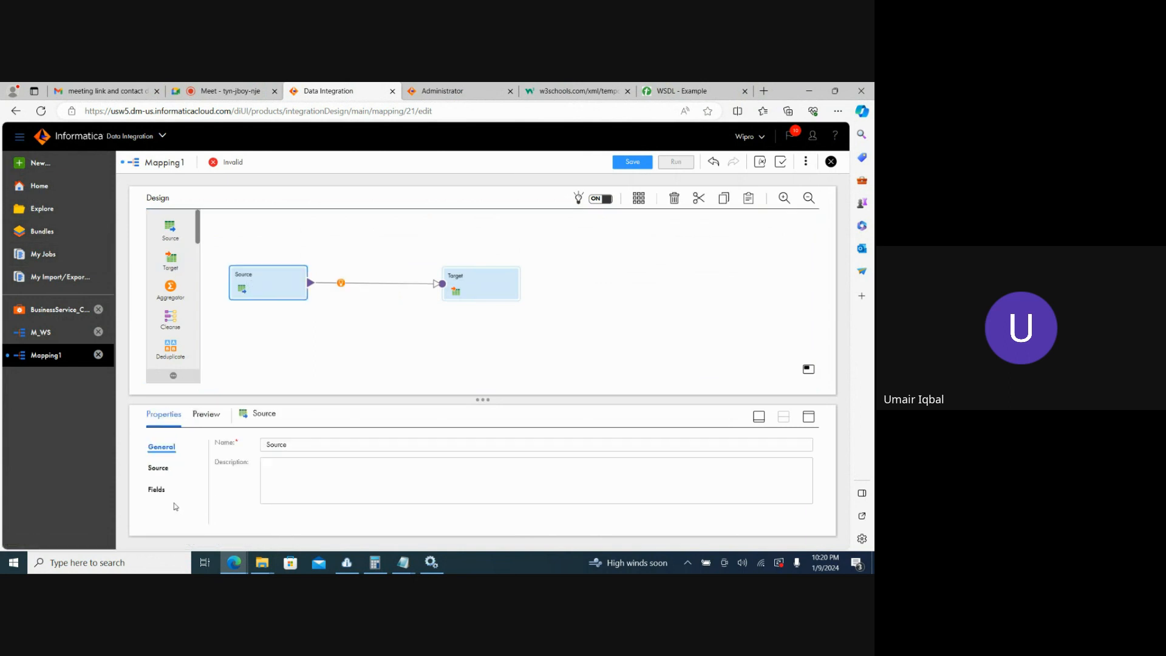
{"action": "left_click", "coordinate": [156, 469]}
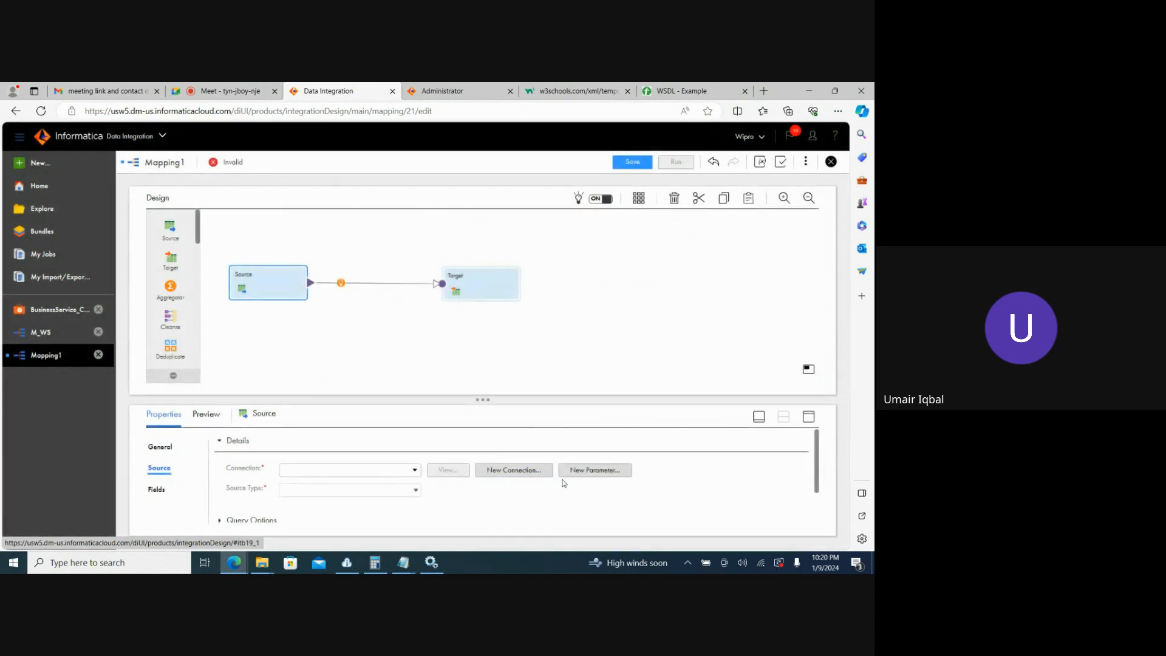
{"action": "left_click", "coordinate": [413, 475]}
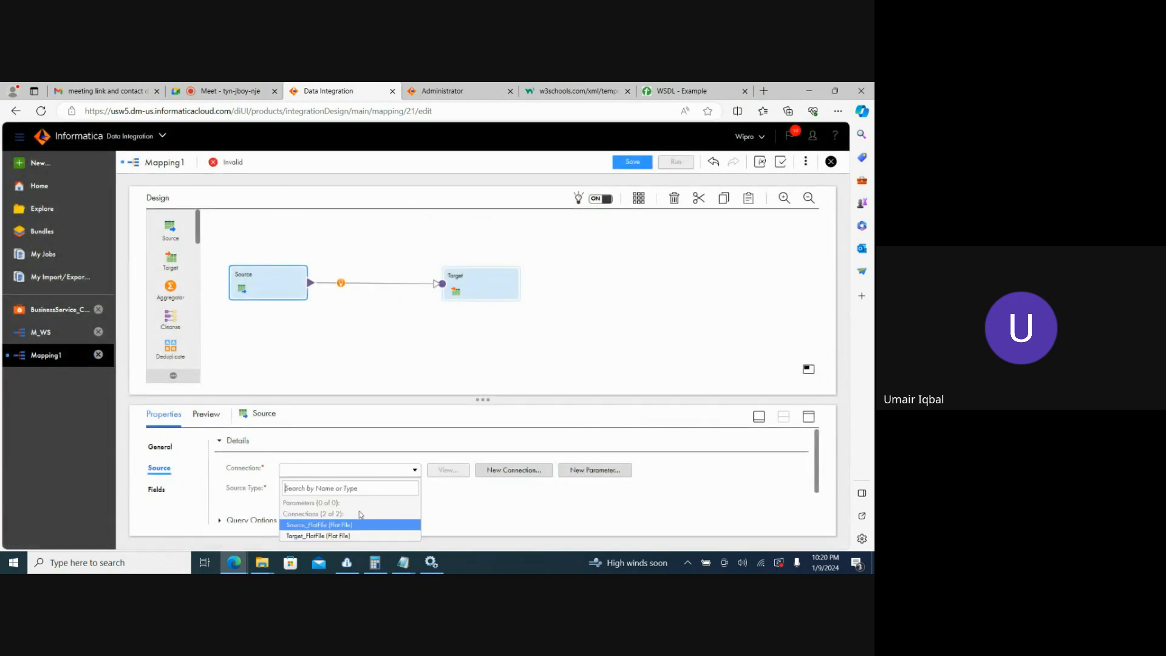
{"action": "left_click", "coordinate": [341, 526]}
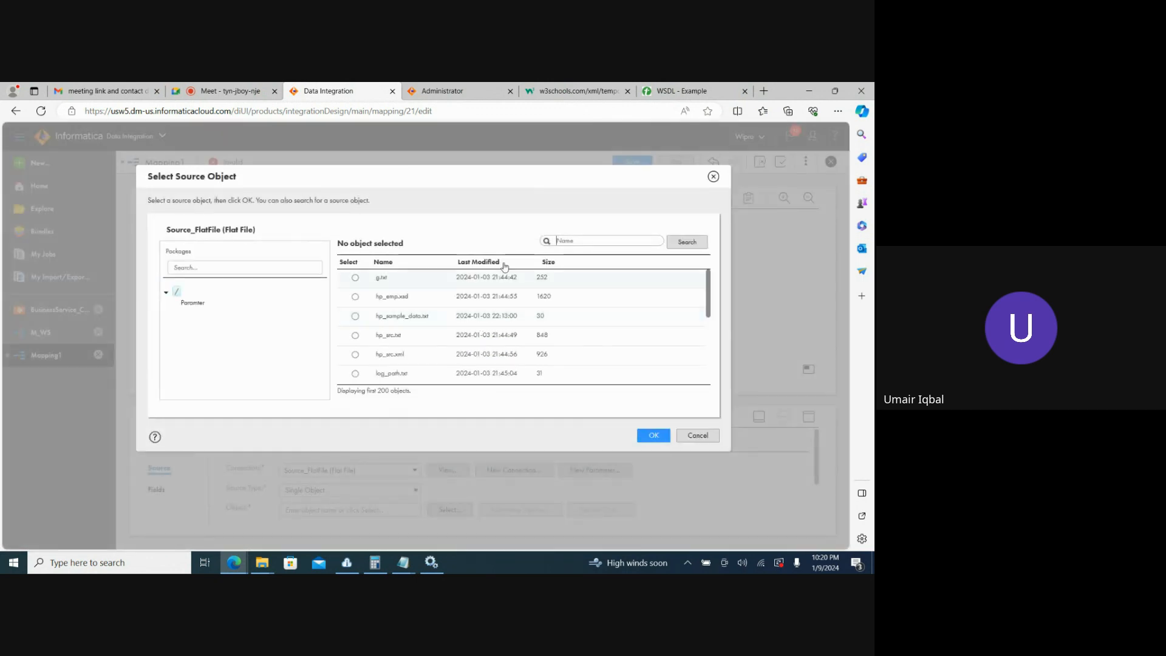
{"action": "left_click_drag", "start_coordinate": [708, 286], "coordinate": [708, 340]}
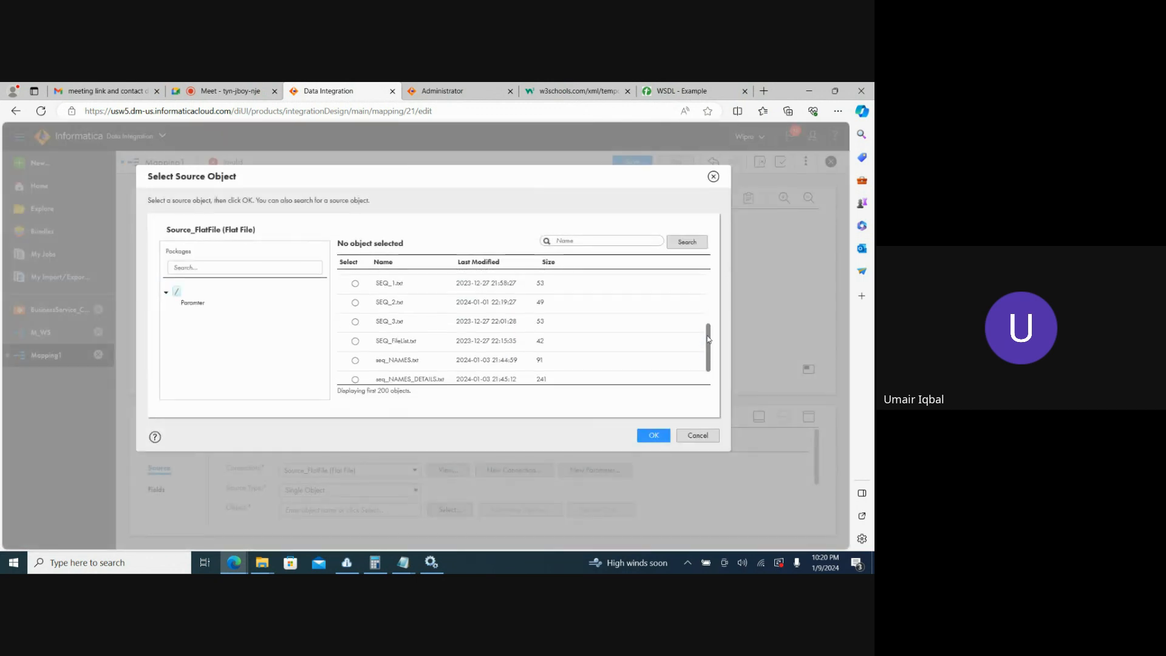
{"action": "left_click", "coordinate": [377, 288]}
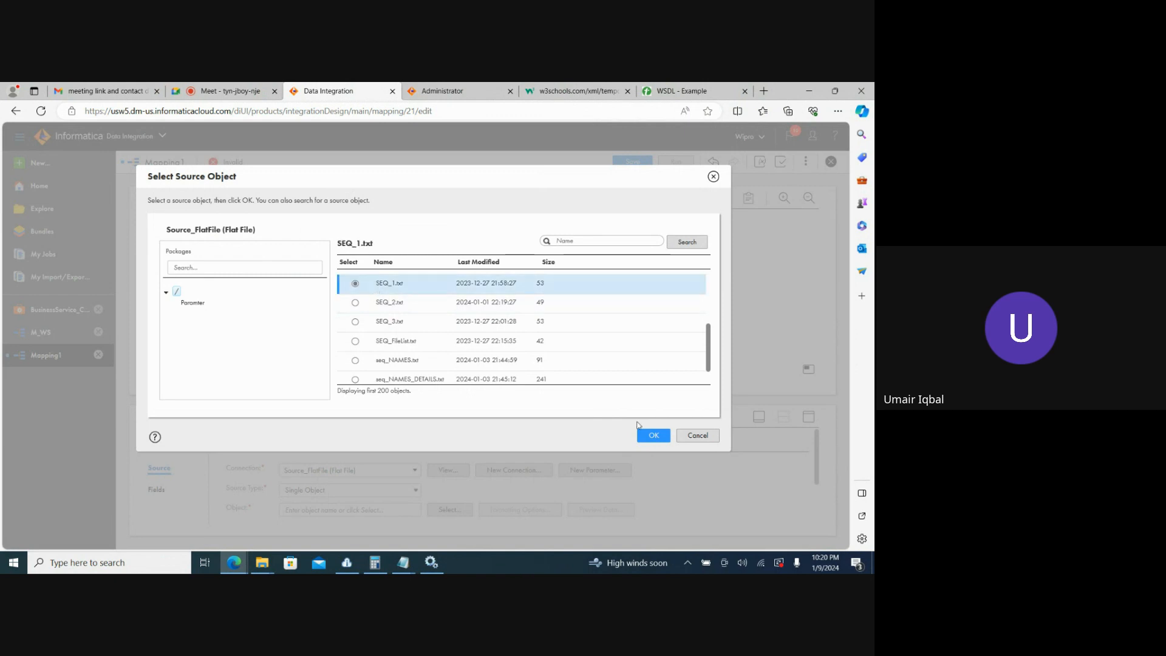
{"action": "left_click", "coordinate": [654, 434]}
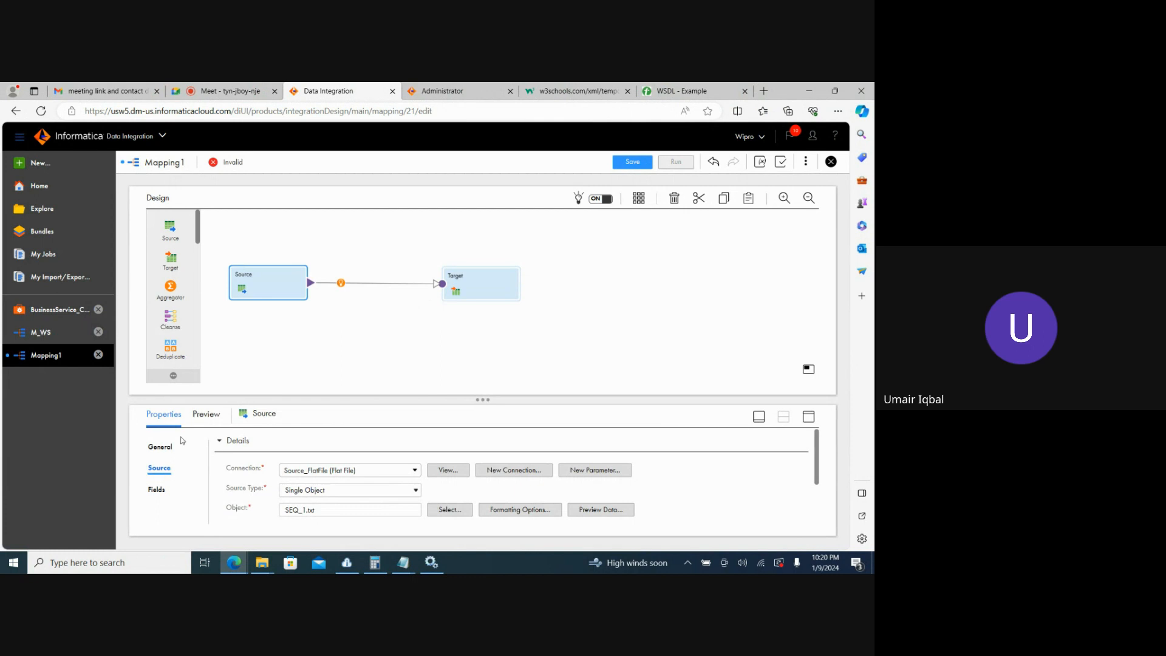
Insert a Web Services transformation on the link after Source and enlarge the properties area below the design canvas.
{"action": "left_click_drag", "start_coordinate": [199, 234], "coordinate": [334, 277]}
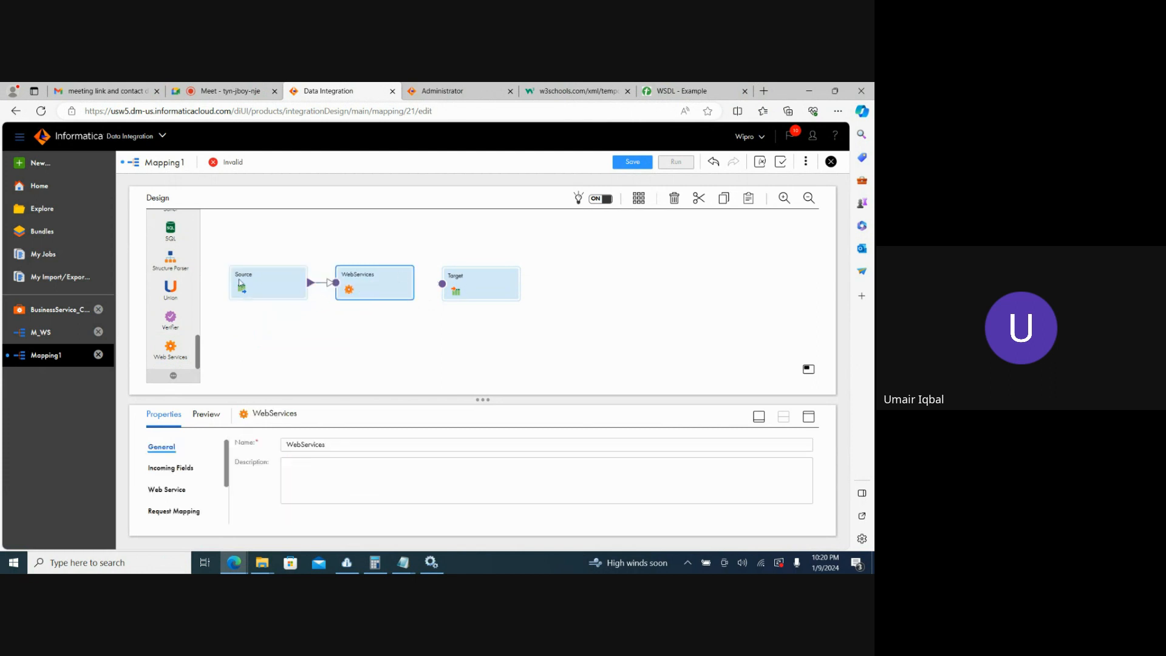
{"action": "mouse_move", "coordinate": [197, 365]}
{"action": "left_mouse_down"}
{"action": "mouse_move", "coordinate": [198, 239]}
{"action": "mouse_move", "coordinate": [210, 372]}
{"action": "left_mouse_up"}
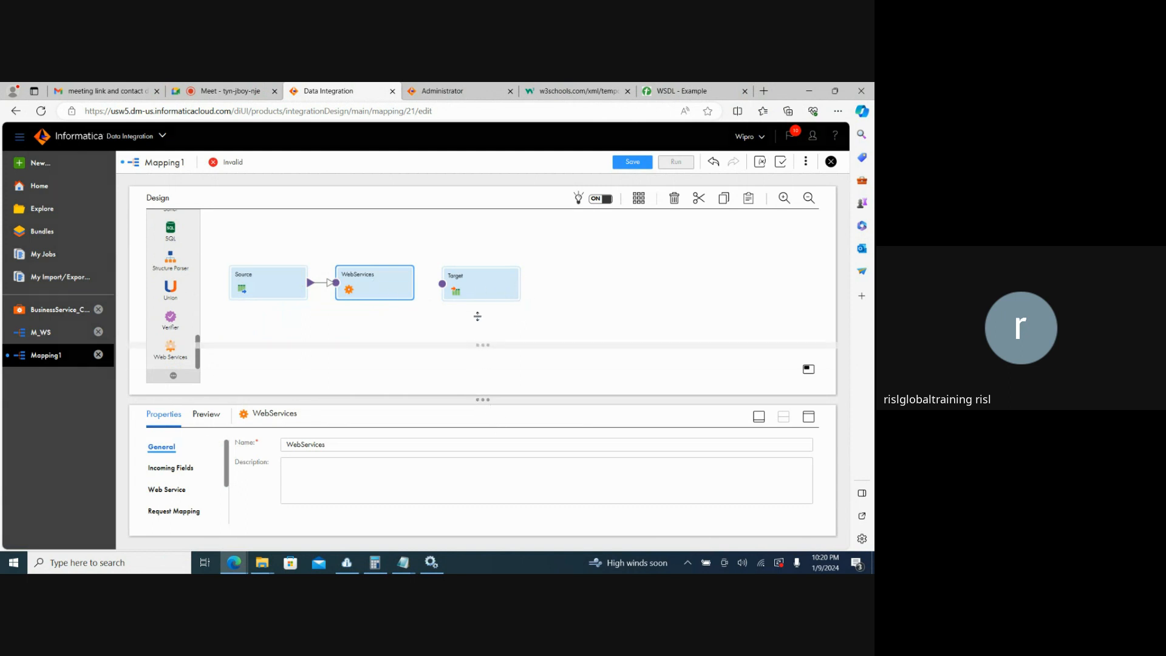
{"action": "left_click_drag", "start_coordinate": [483, 400], "coordinate": [482, 292]}
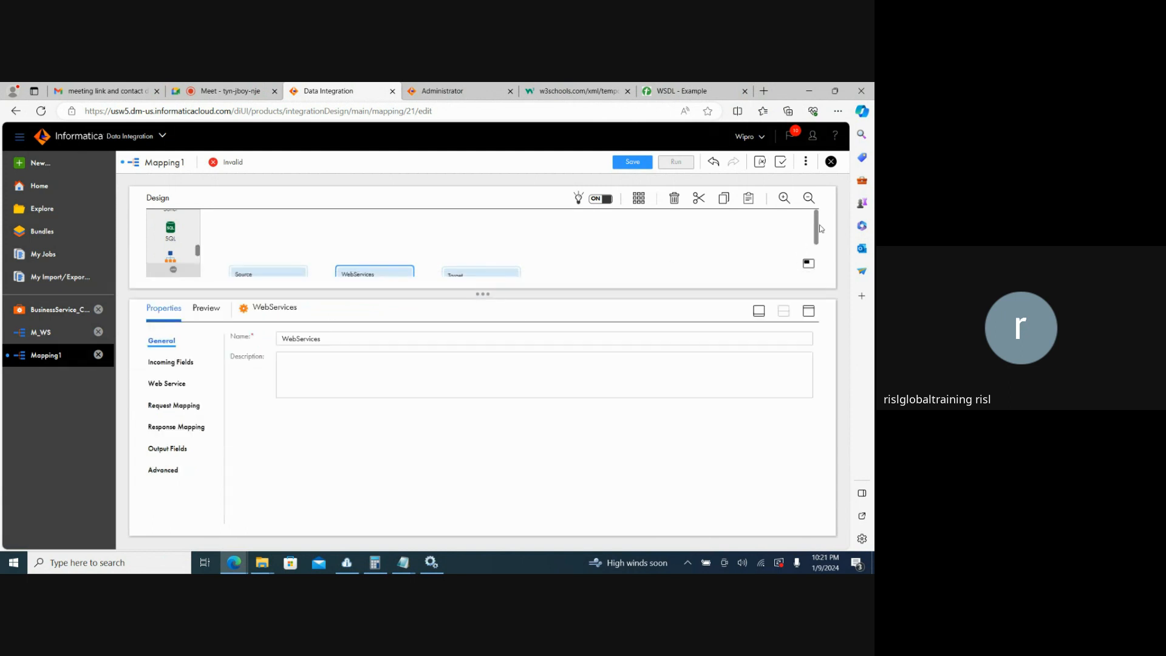
{"action": "left_click_drag", "start_coordinate": [817, 231], "coordinate": [818, 260]}
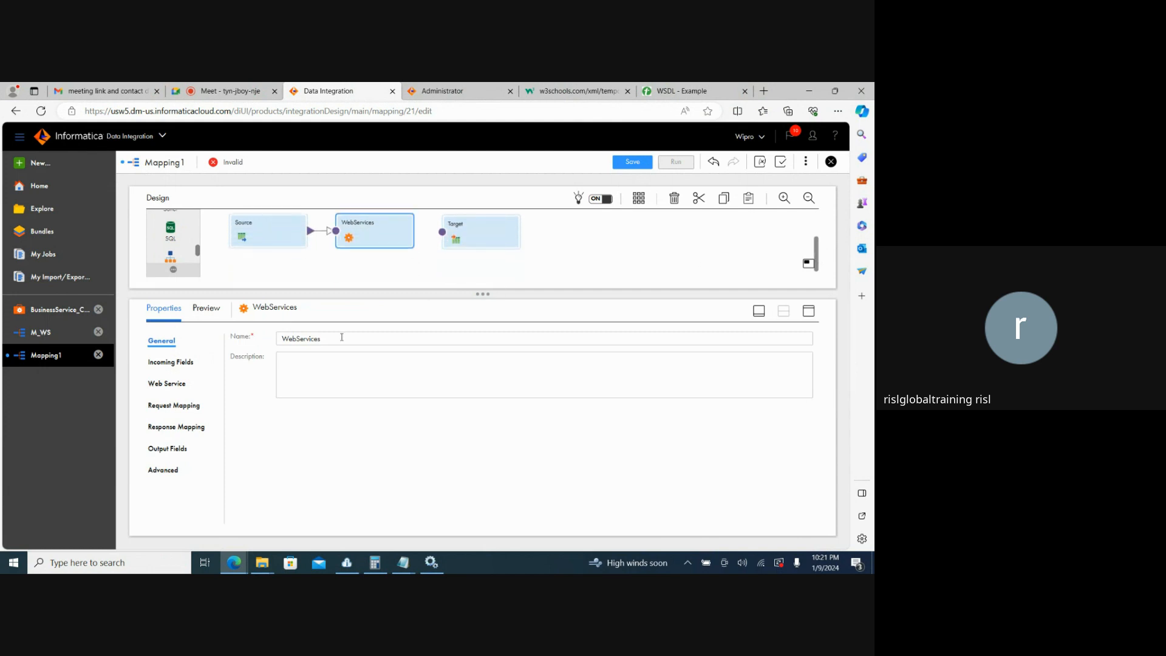
Assign BusinessService_Conversion from the Default project to the WebServices transformation and choose the FahrenheitToCelsius operation.
{"action": "left_click", "coordinate": [161, 365]}
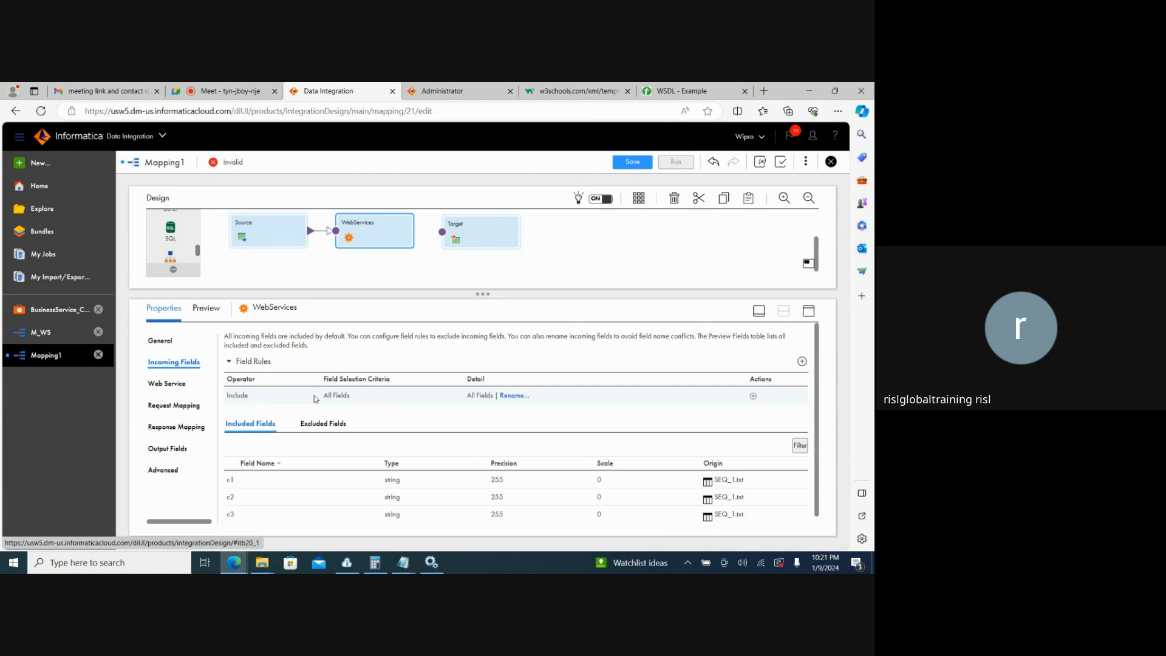
{"action": "left_click", "coordinate": [156, 388]}
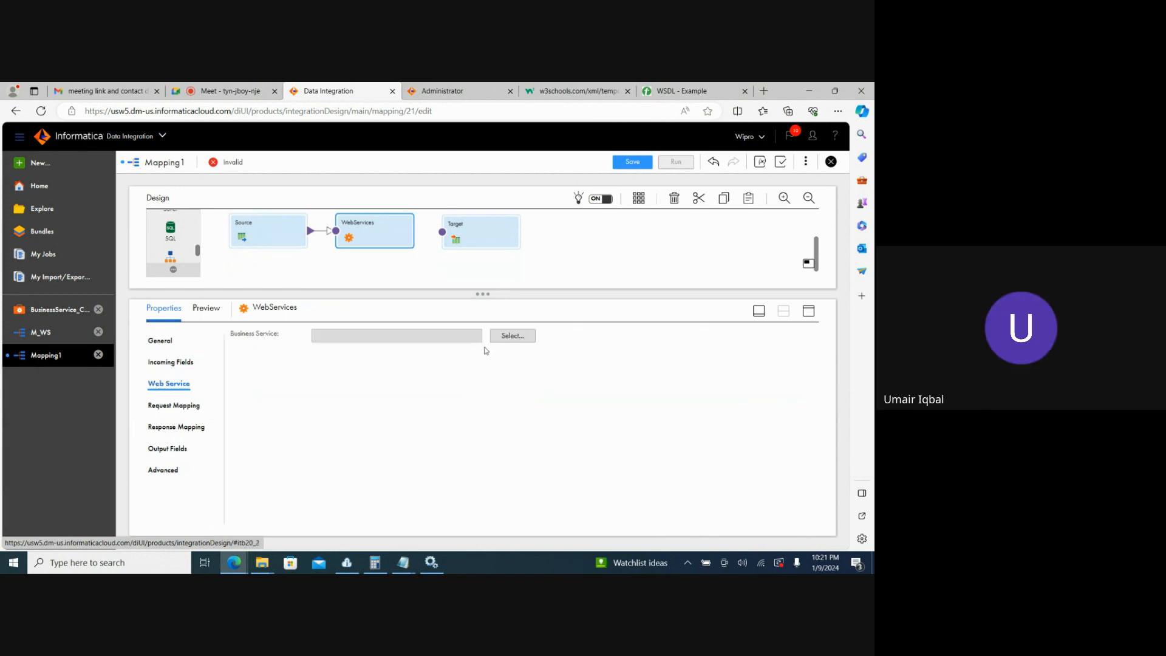
{"action": "left_click", "coordinate": [512, 336]}
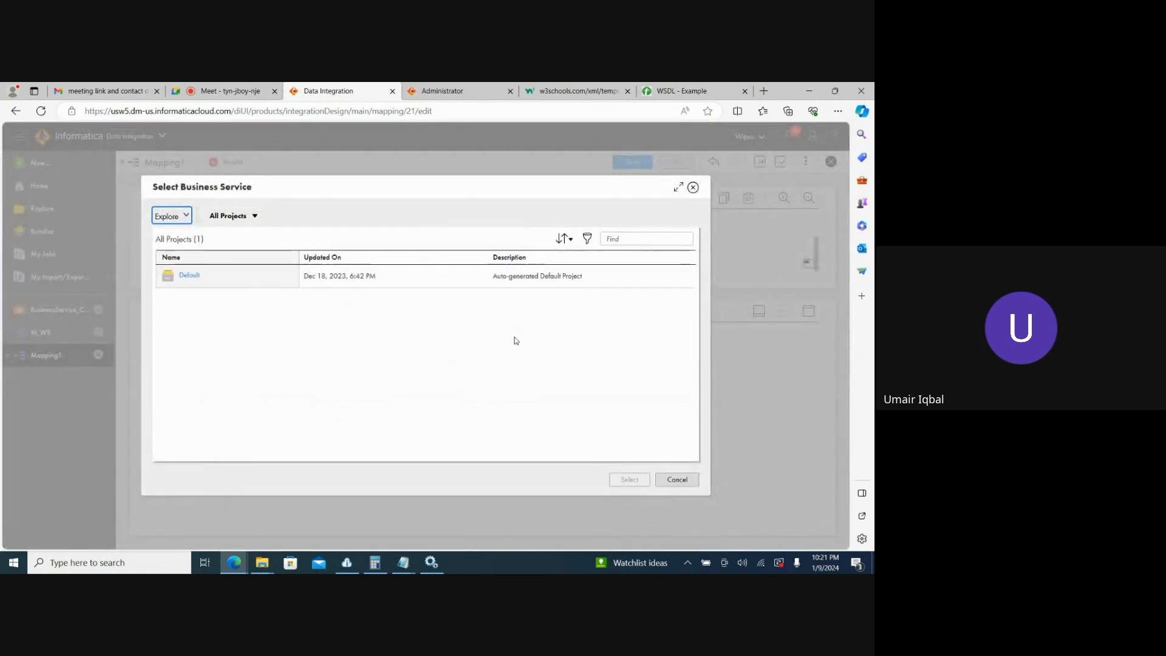
{"action": "left_click", "coordinate": [190, 276]}
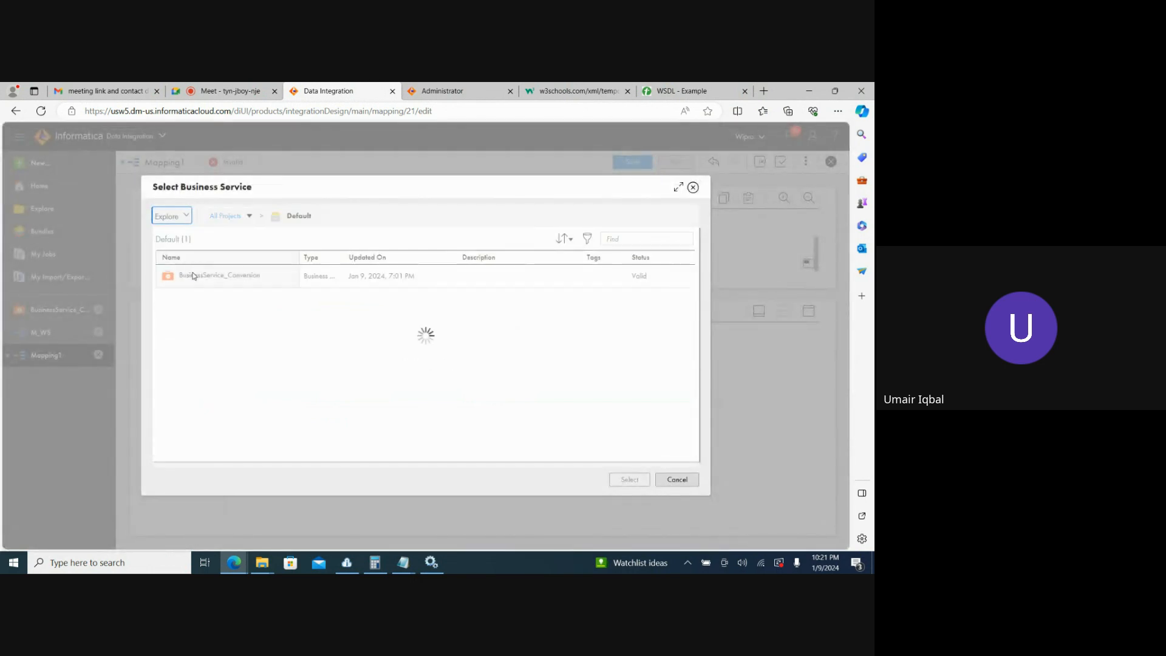
{"action": "left_click", "coordinate": [222, 278]}
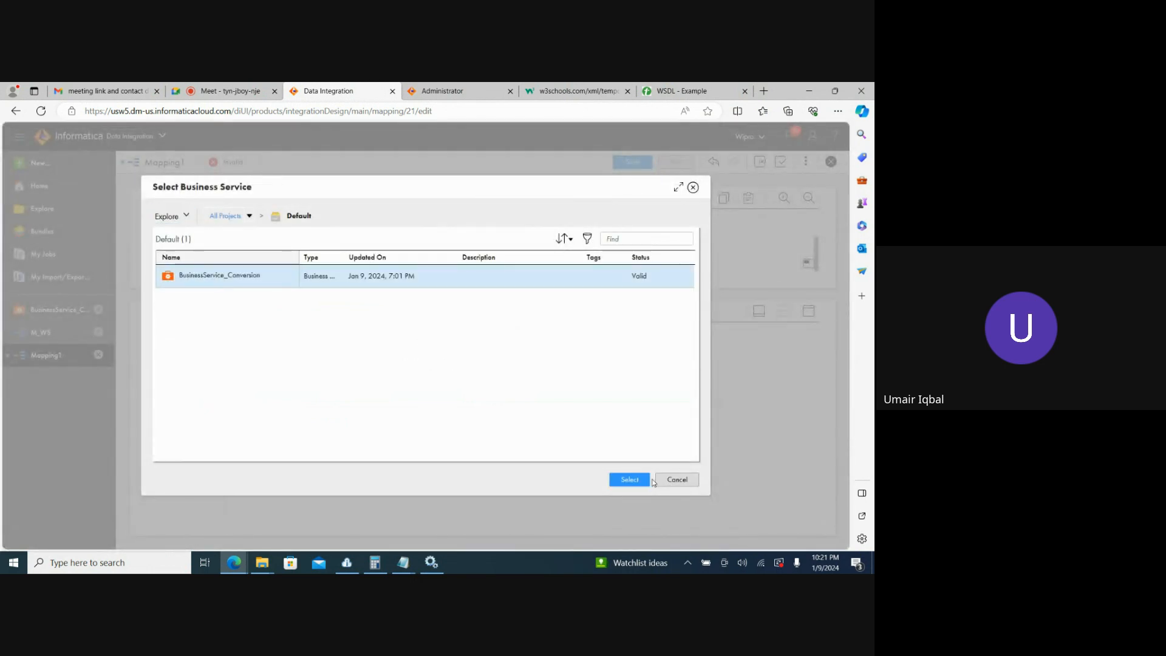
{"action": "left_click", "coordinate": [633, 481]}
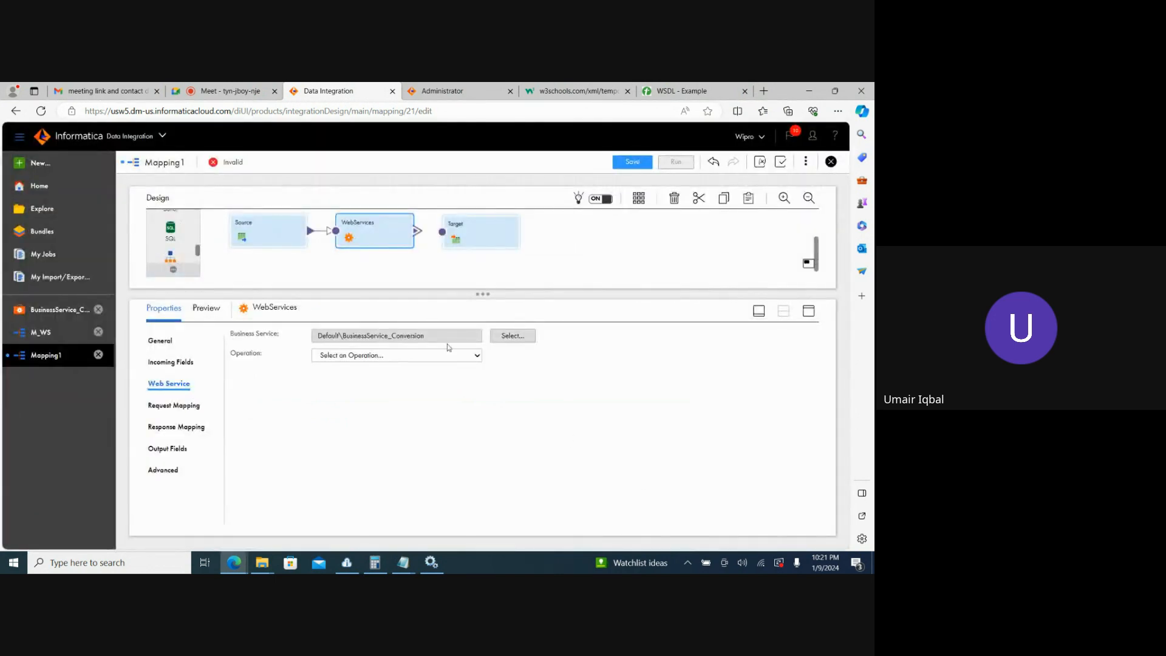
{"action": "left_click", "coordinate": [418, 356]}
{"action": "left_click", "coordinate": [363, 390]}
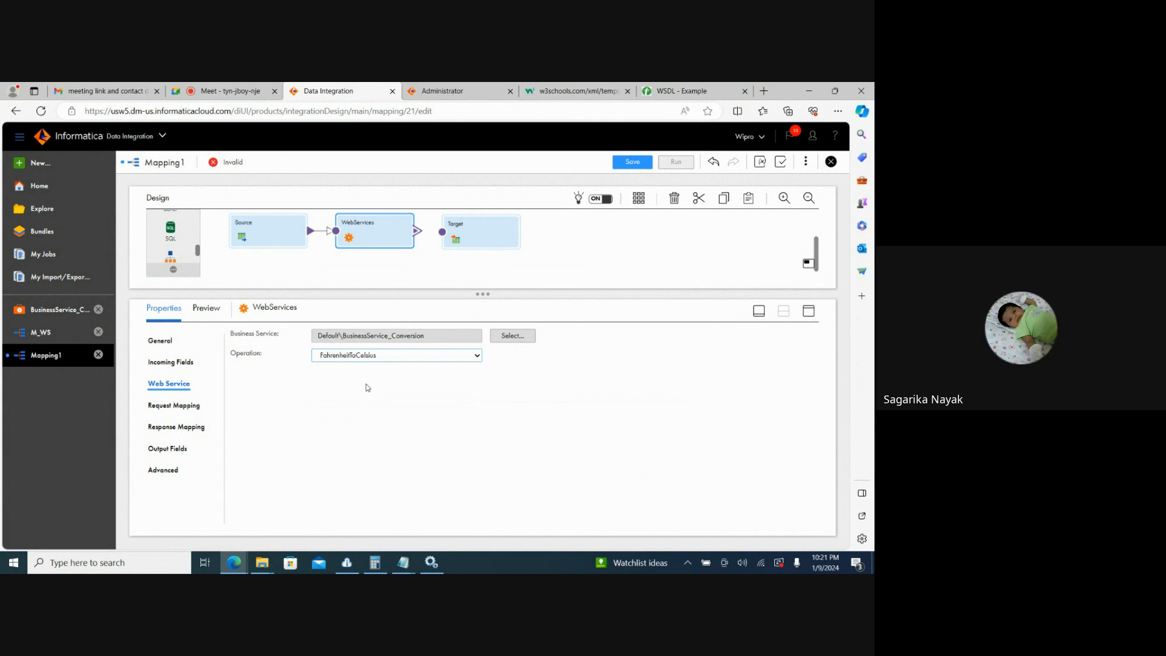
Map the incoming source field c1 to the Fahrenheit element under FahrenheitToCelsius in the request structure.
{"action": "left_click", "coordinate": [187, 405]}
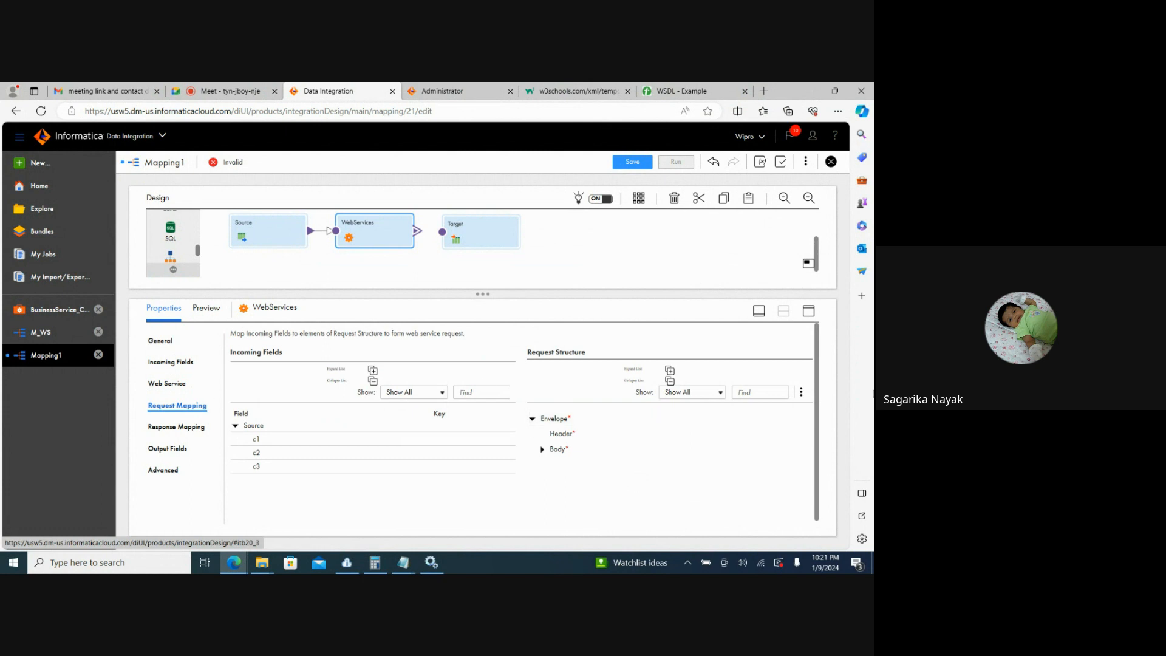
{"action": "left_click_drag", "start_coordinate": [819, 388], "coordinate": [818, 428]}
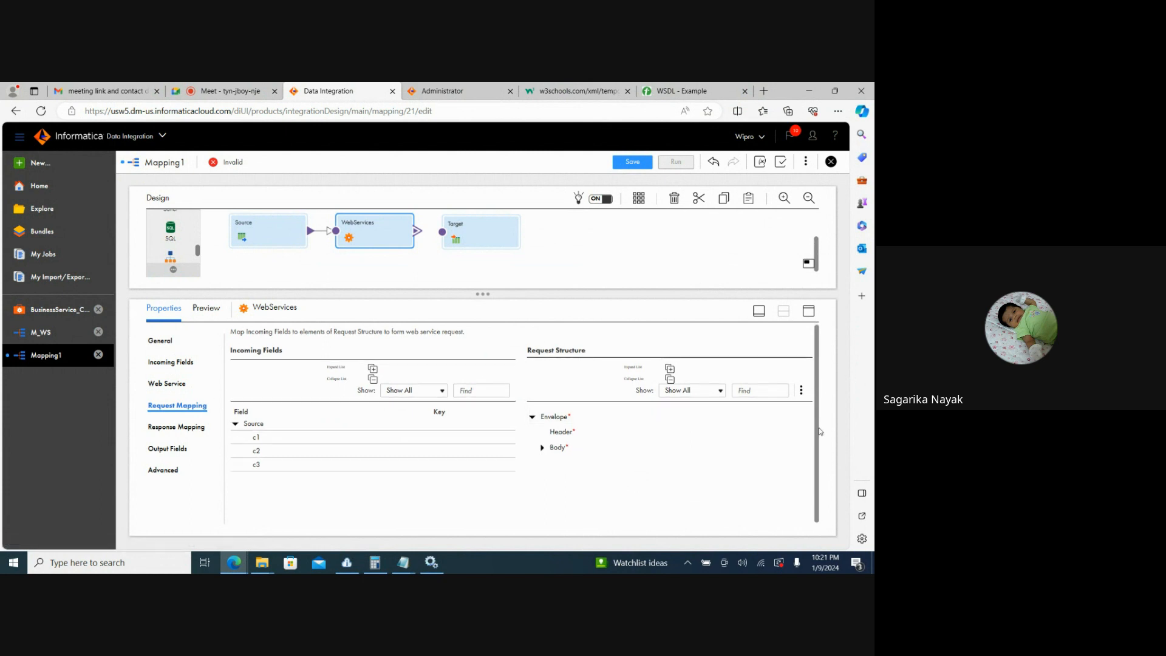
{"action": "left_click", "coordinate": [541, 447]}
{"action": "left_click", "coordinate": [550, 463]}
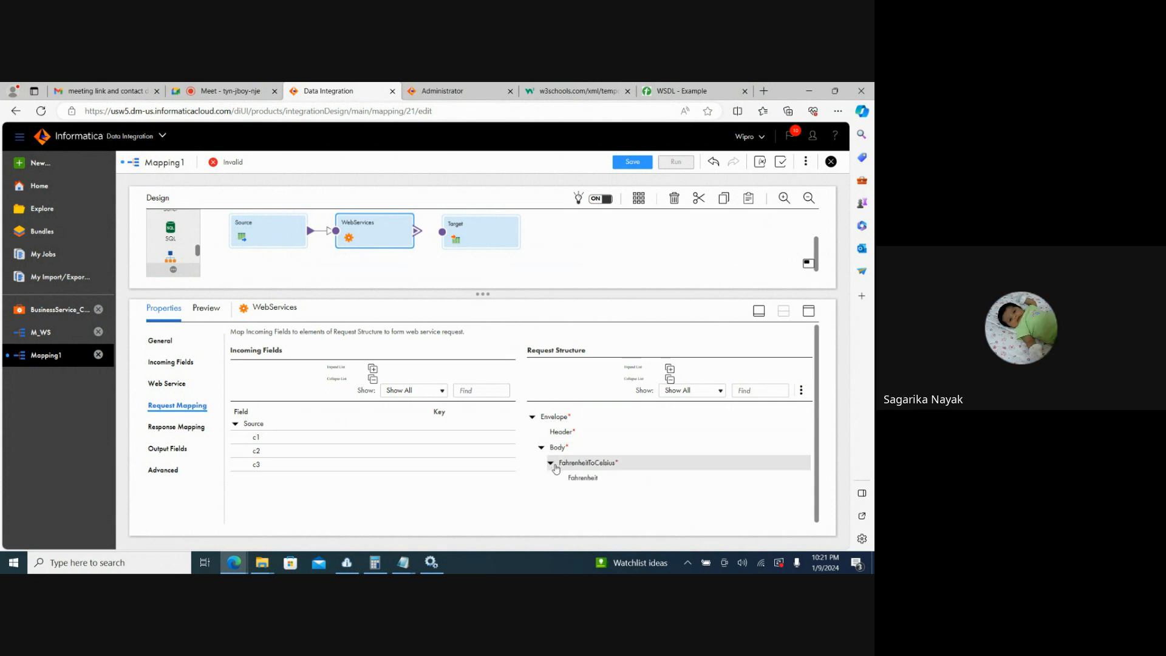
{"action": "left_click_drag", "start_coordinate": [258, 440], "coordinate": [590, 483]}
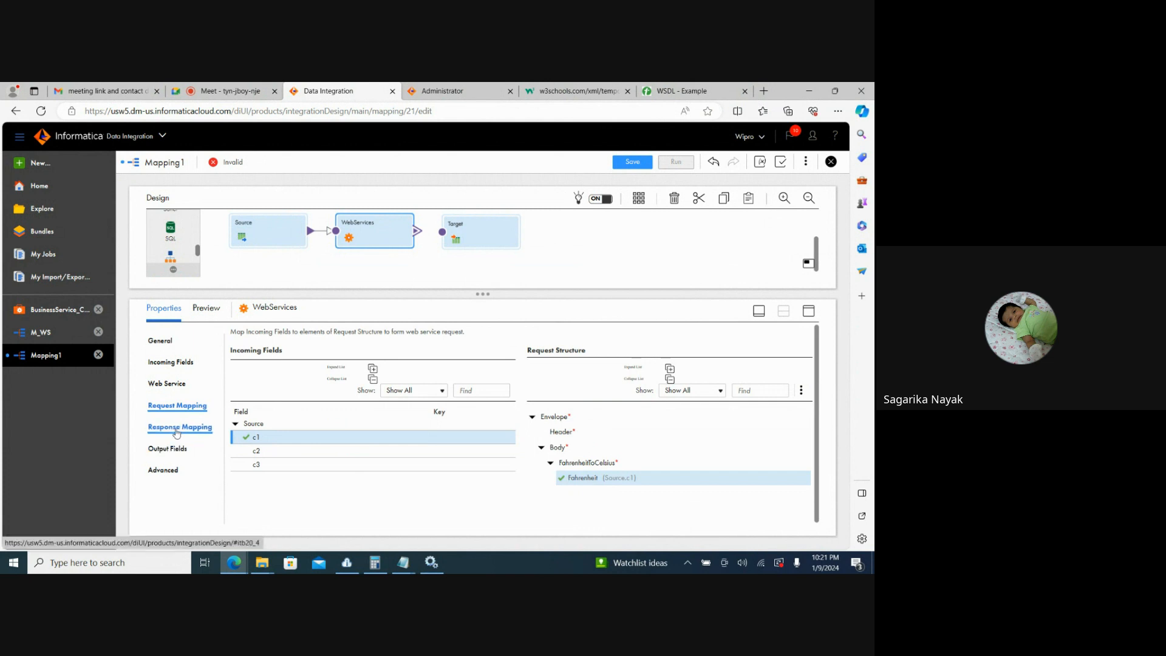
Map the whole response Envelope, with its Header and Body elements, to the WebServices output fields.
{"action": "left_click", "coordinate": [177, 428]}
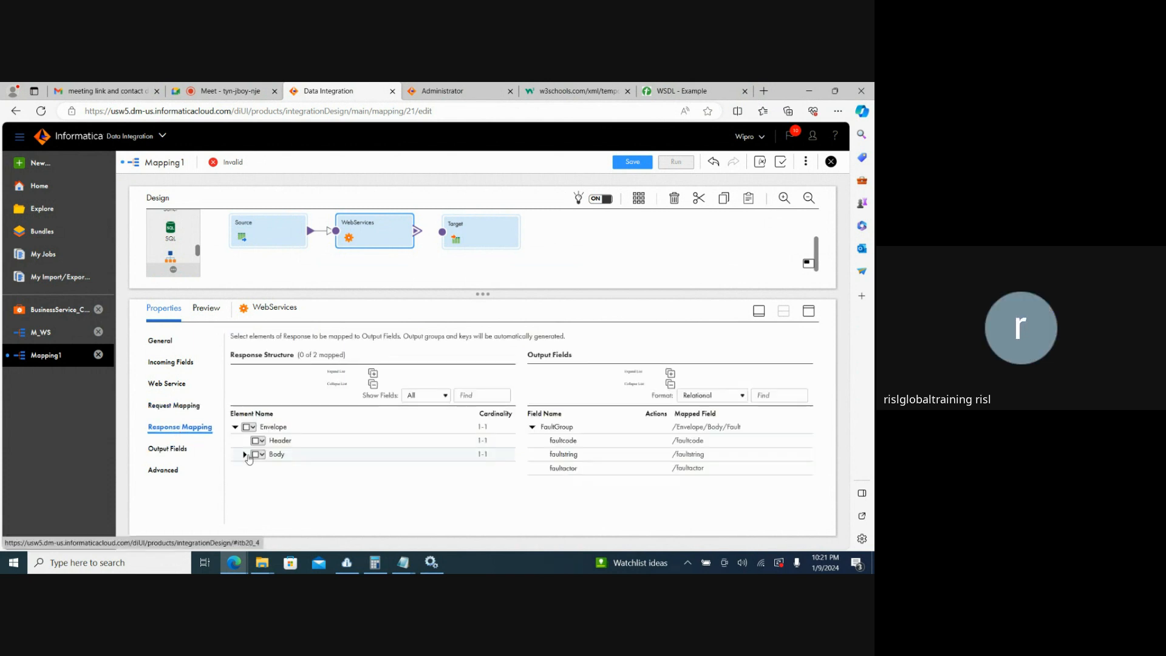
{"action": "left_click", "coordinate": [246, 455]}
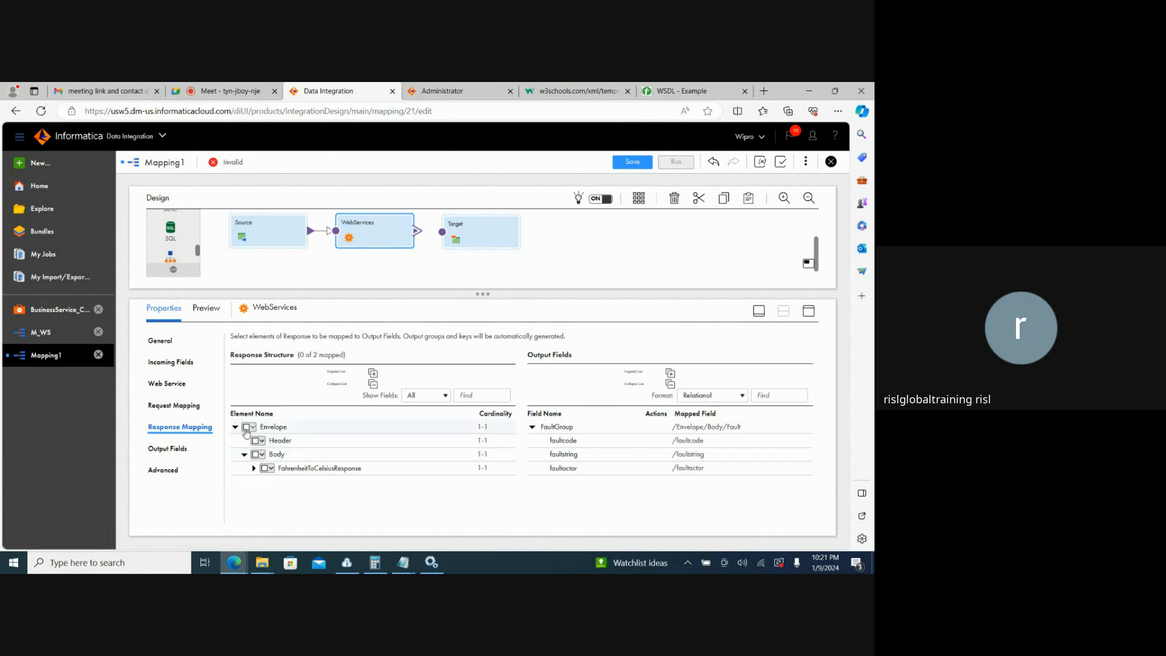
{"action": "left_click", "coordinate": [246, 428]}
{"action": "left_click", "coordinate": [284, 445]}
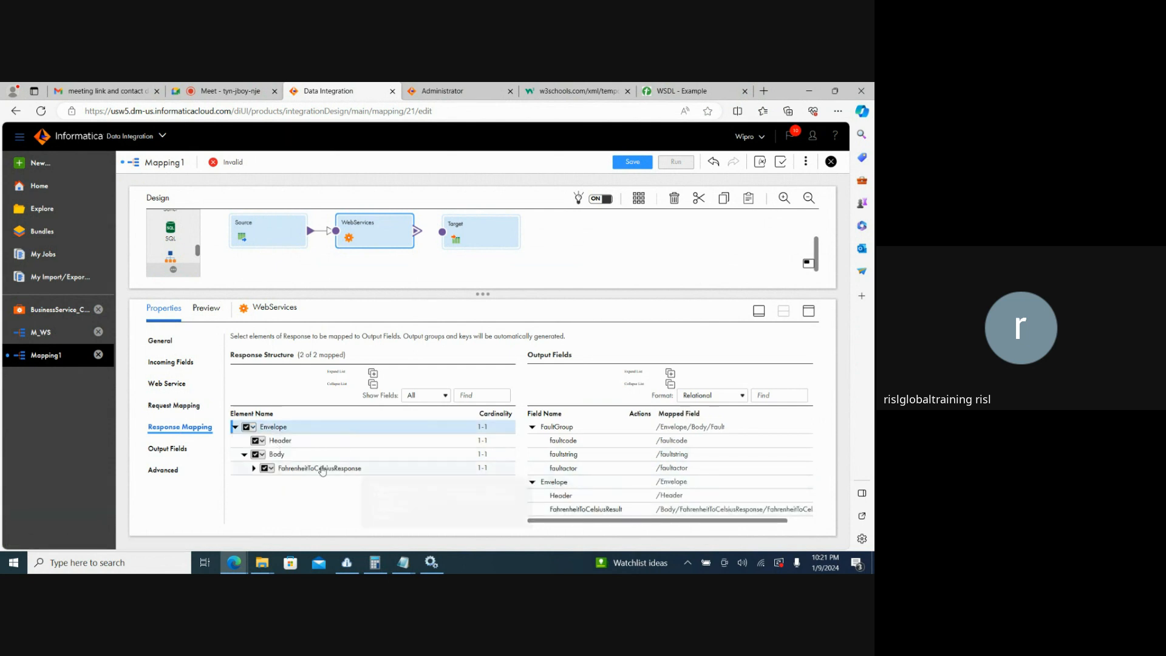
Review the WebServices transformation's output fields, advanced settings, incoming fields, selected operation, and request and response mappings.
{"action": "left_click", "coordinate": [181, 453]}
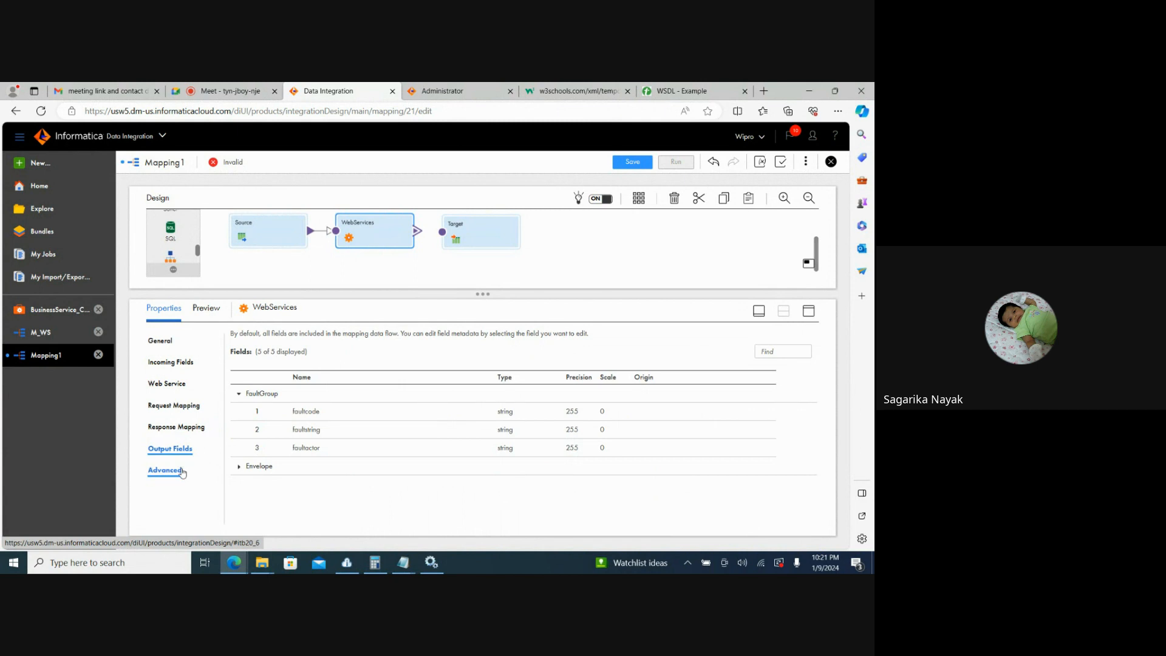
{"action": "left_click", "coordinate": [182, 470]}
{"action": "left_click", "coordinate": [170, 449]}
{"action": "left_click", "coordinate": [241, 472]}
{"action": "left_click", "coordinate": [241, 472]}
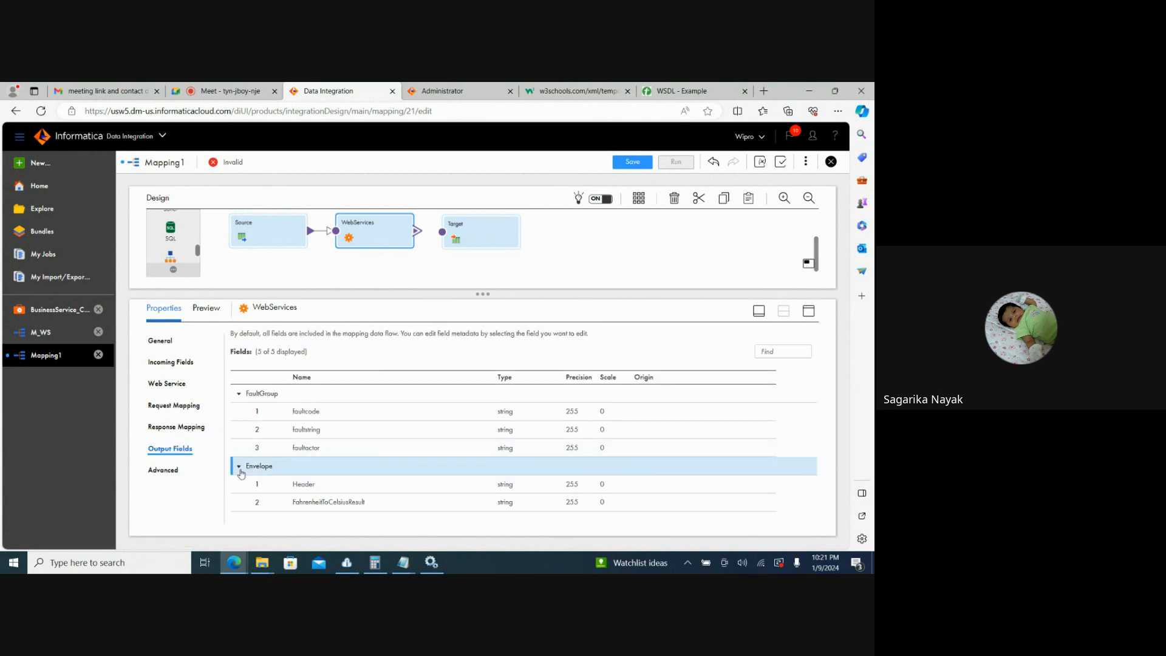
{"action": "left_click", "coordinate": [168, 471]}
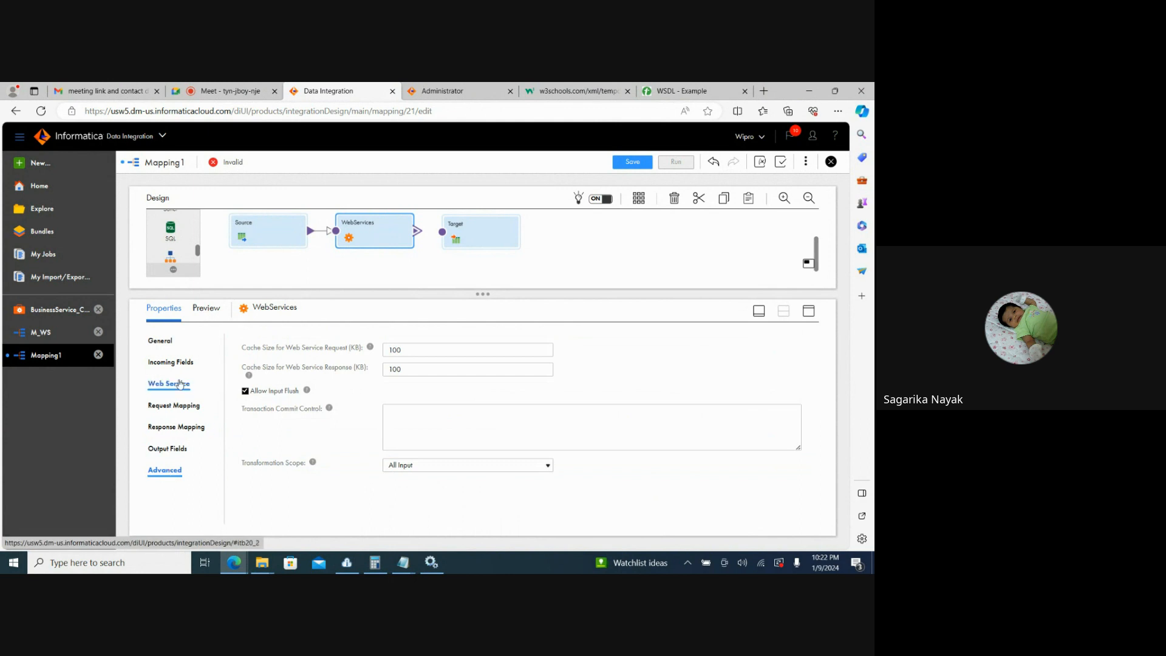
{"action": "left_click", "coordinate": [171, 361]}
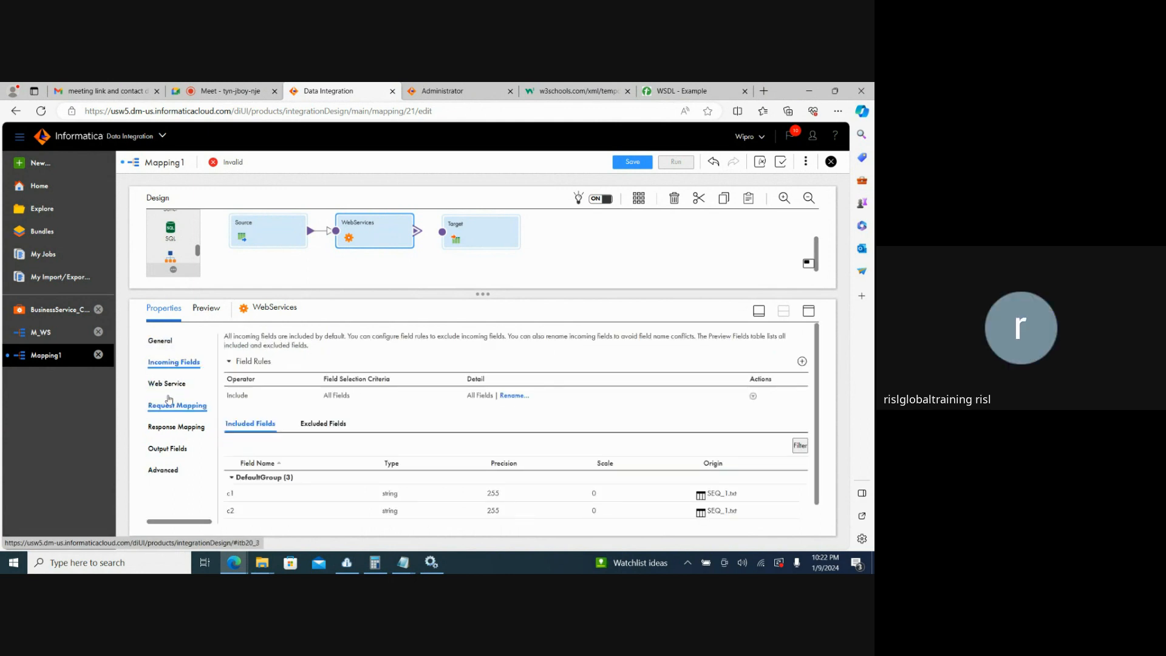
{"action": "left_click", "coordinate": [168, 382]}
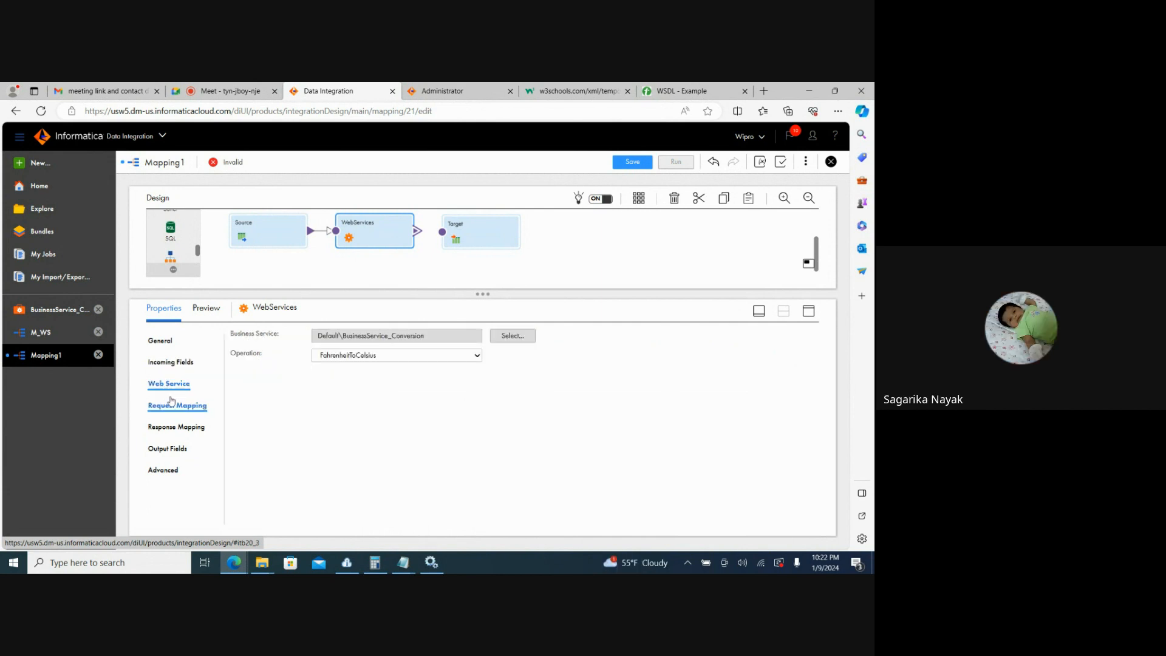
{"action": "left_click", "coordinate": [169, 405]}
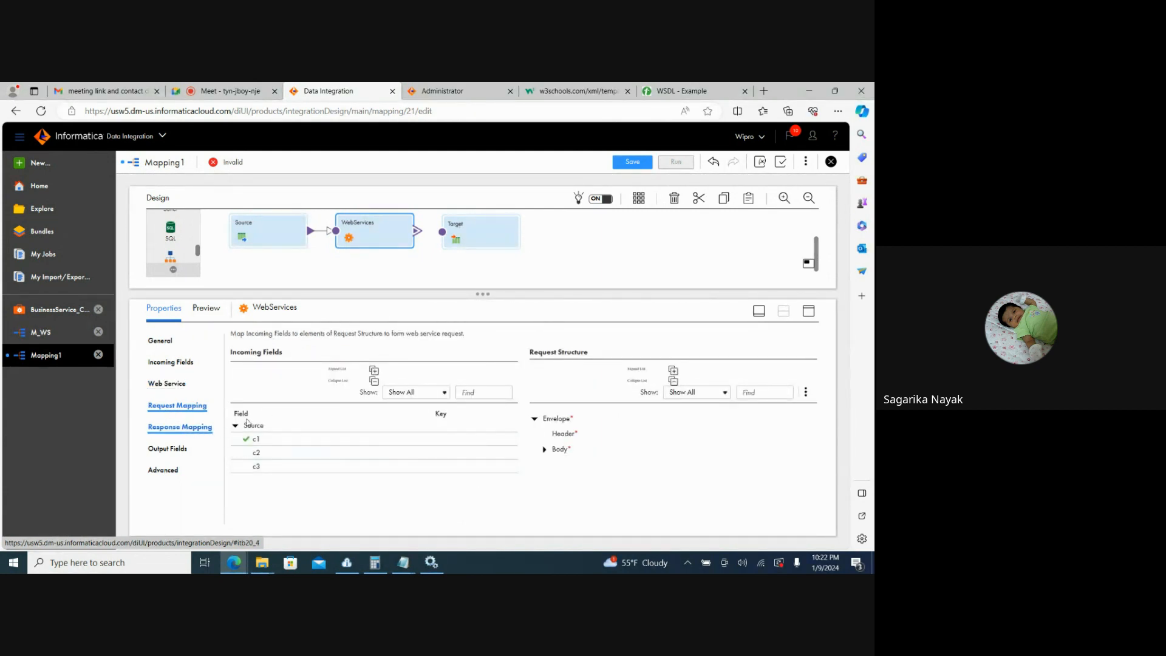
{"action": "left_click", "coordinate": [544, 449]}
{"action": "left_click", "coordinate": [552, 464]}
{"action": "left_click", "coordinate": [177, 427]}
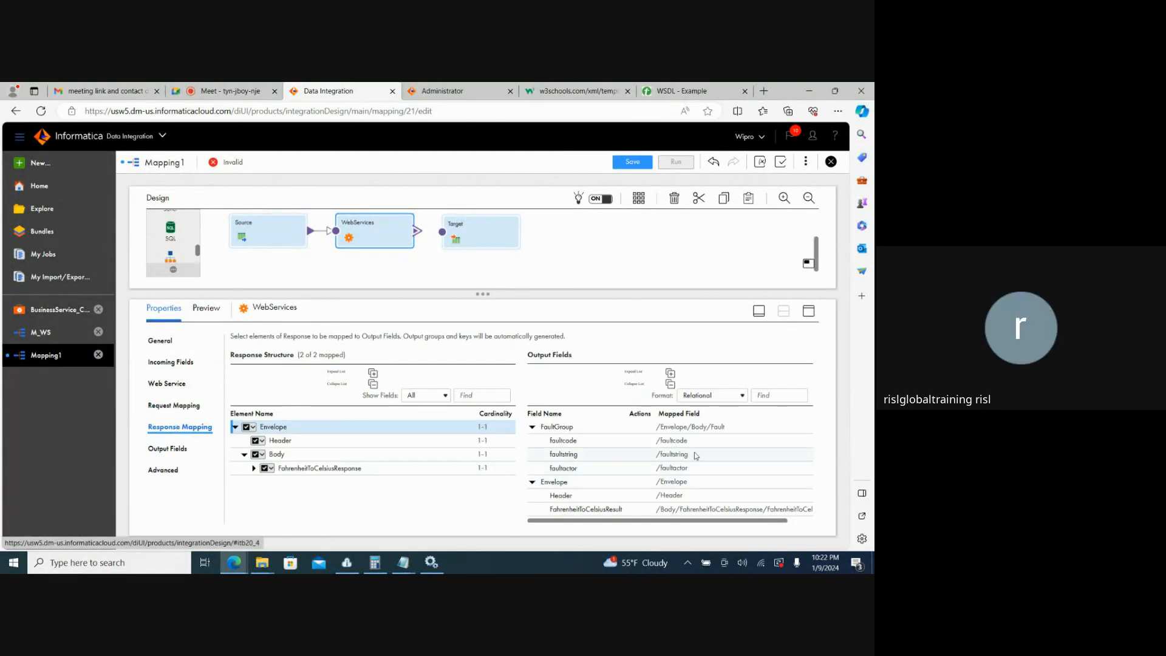
Move Target farther from WebServices and link the transformation's Envelope output group to it.
{"action": "left_click_drag", "start_coordinate": [485, 237], "coordinate": [587, 242]}
{"action": "left_click_drag", "start_coordinate": [418, 234], "coordinate": [555, 242]}
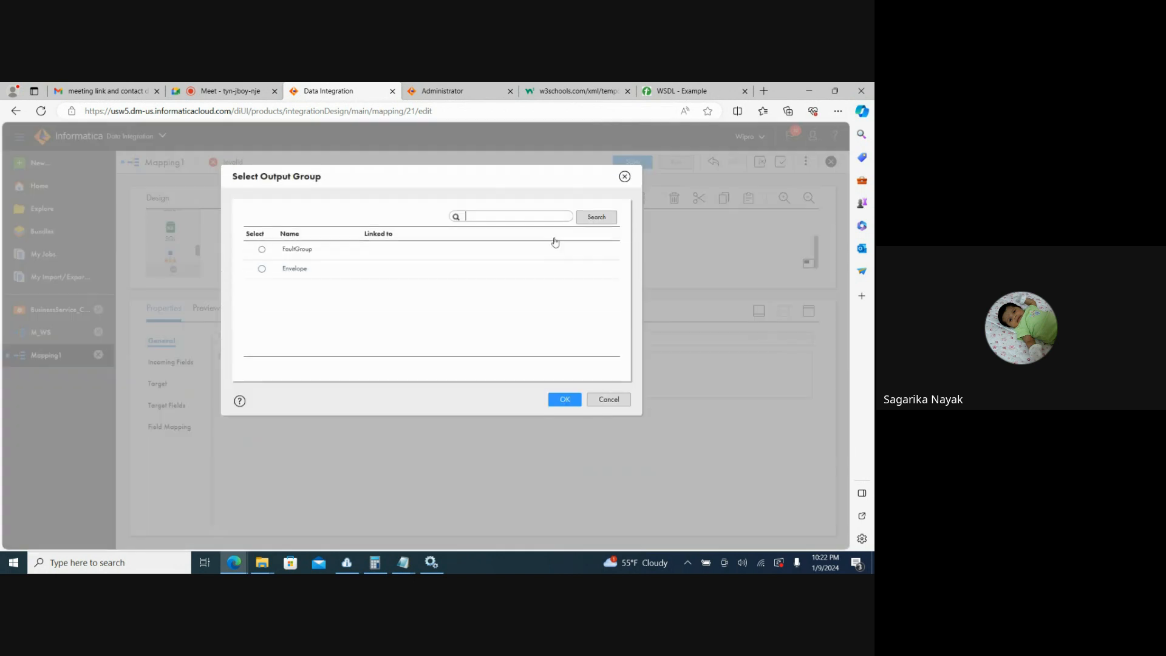
{"action": "left_click", "coordinate": [262, 269]}
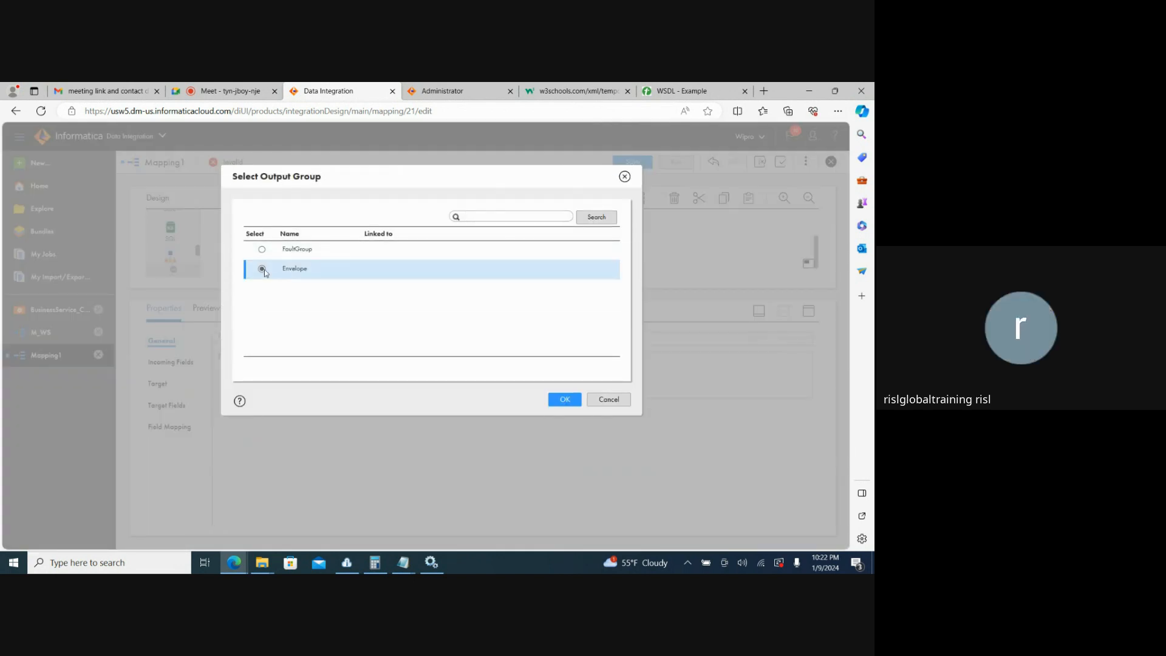
{"action": "left_click", "coordinate": [565, 399]}
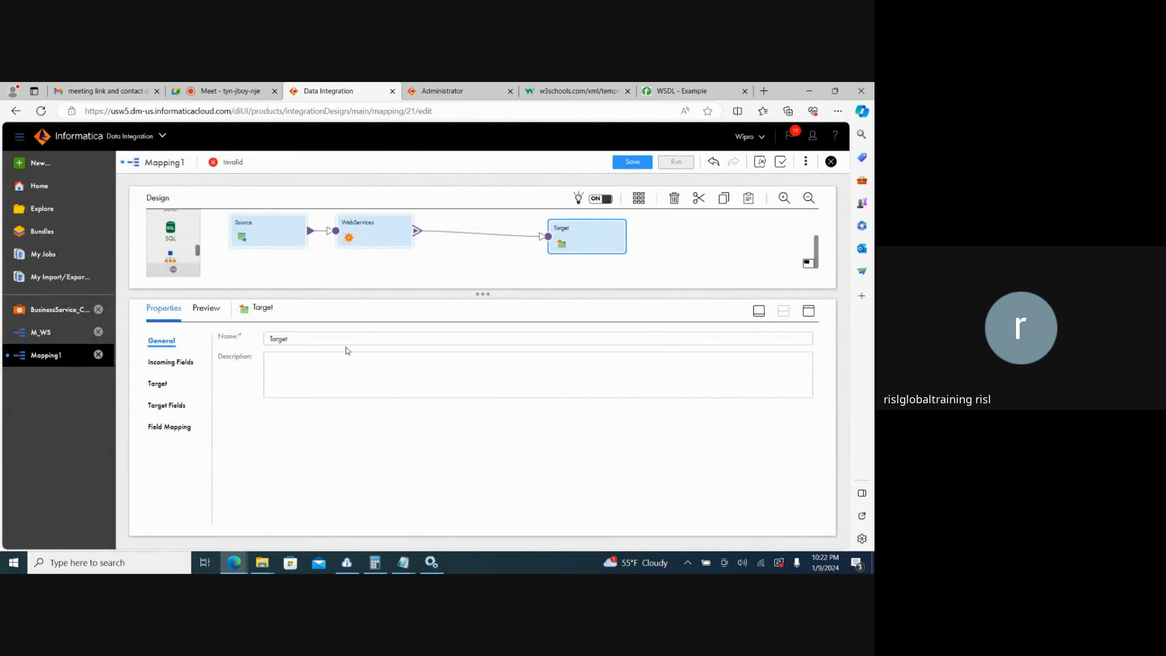
Configure Target with the Target_FlatFile connection and a new runtime-created file named Fehrenhit_To_Celcius.txt.
{"action": "left_click", "coordinate": [157, 385]}
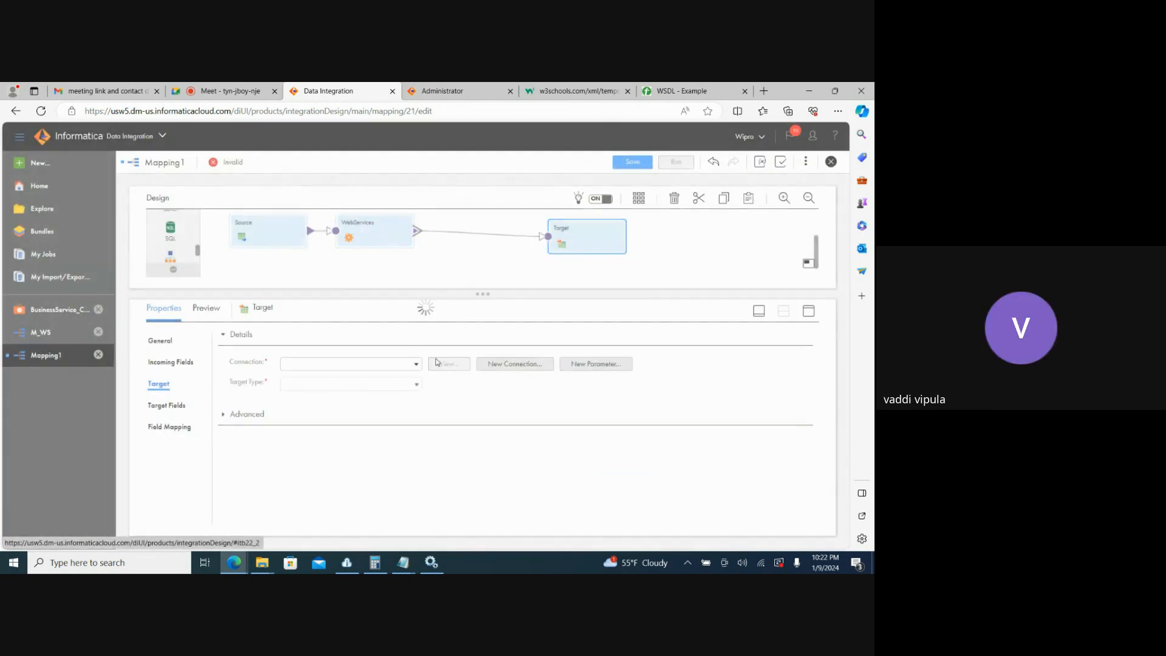
{"action": "left_click", "coordinate": [416, 365]}
{"action": "left_click", "coordinate": [333, 432]}
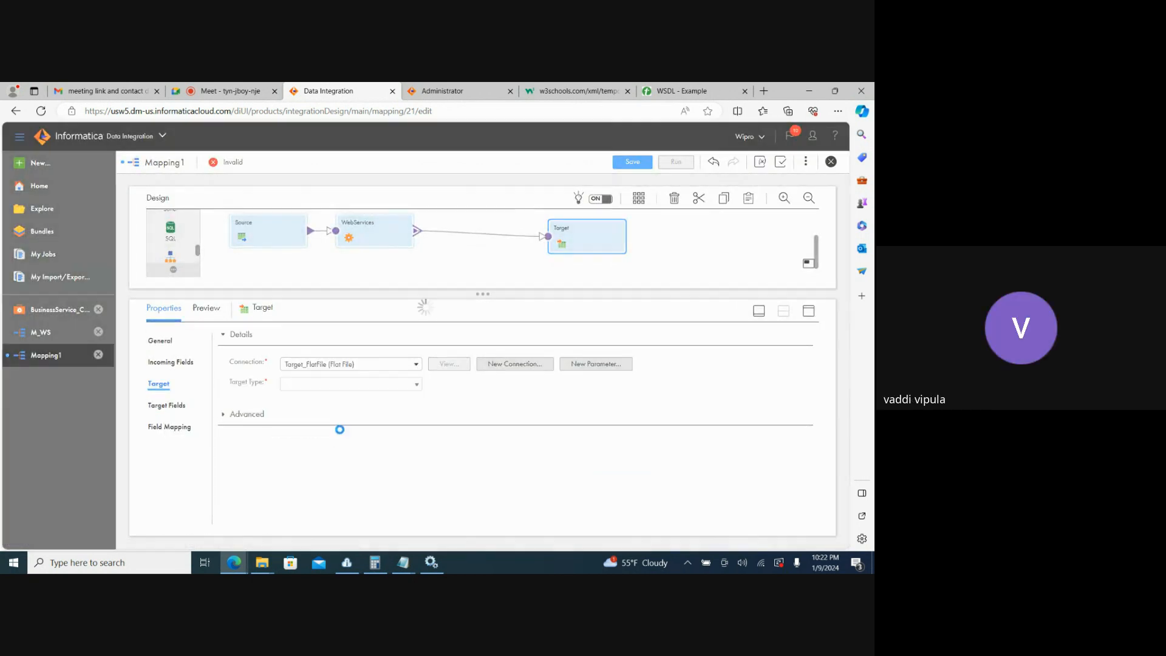
{"action": "left_click", "coordinate": [451, 404]}
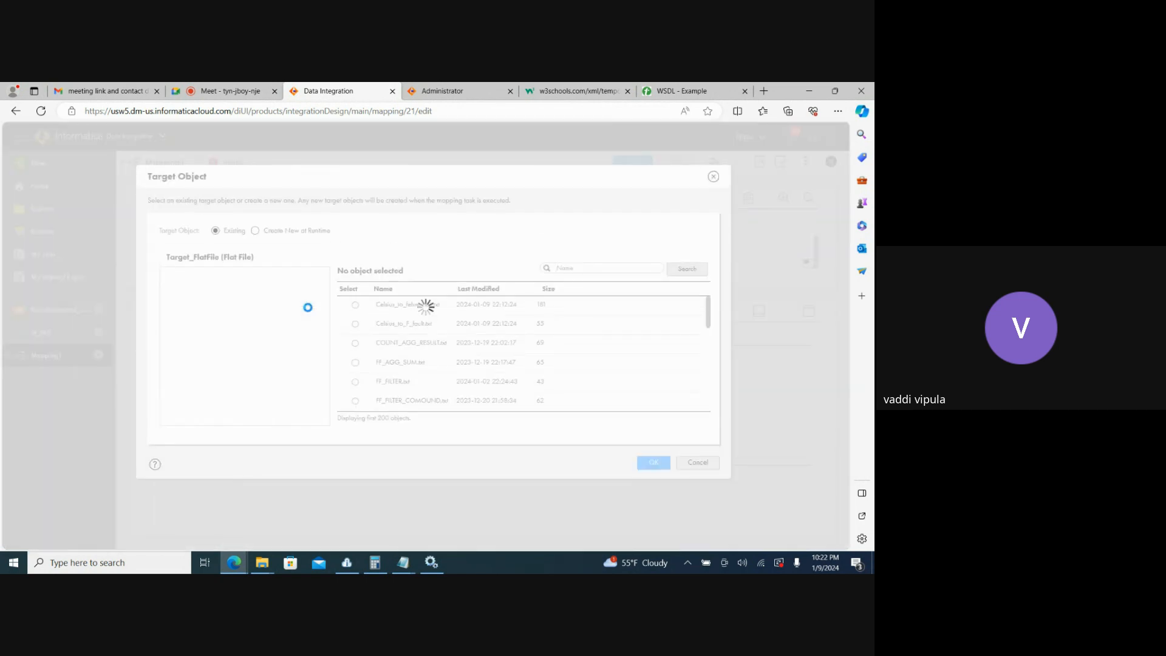
{"action": "left_click", "coordinate": [267, 231]}
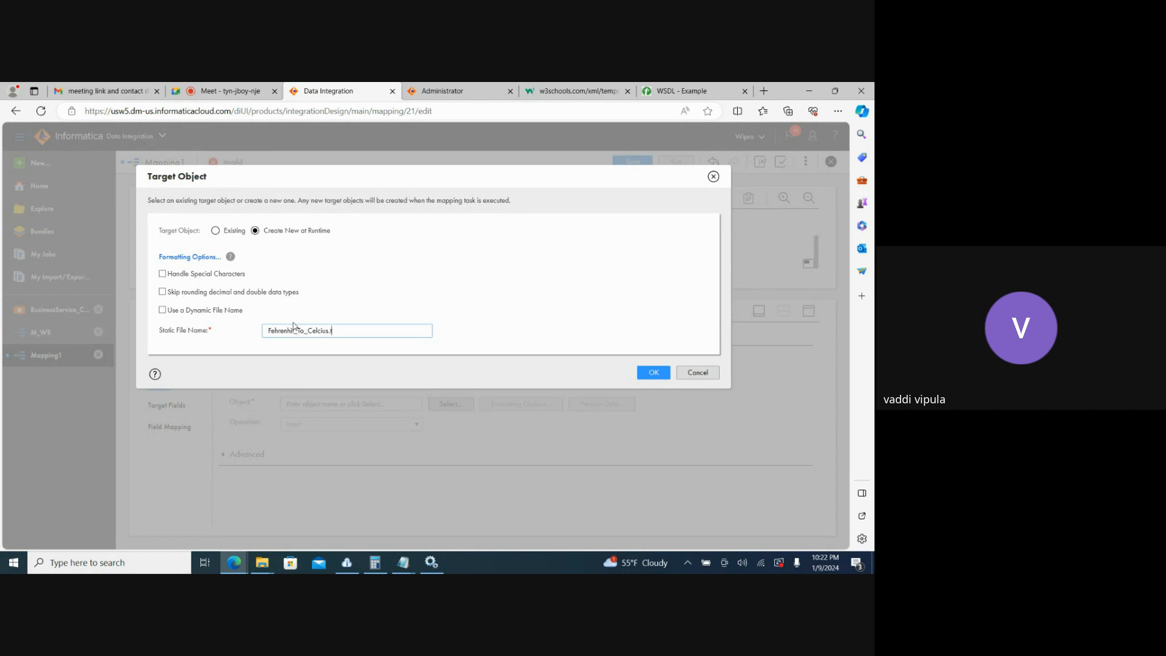
{"action": "left_click", "coordinate": [656, 374]}
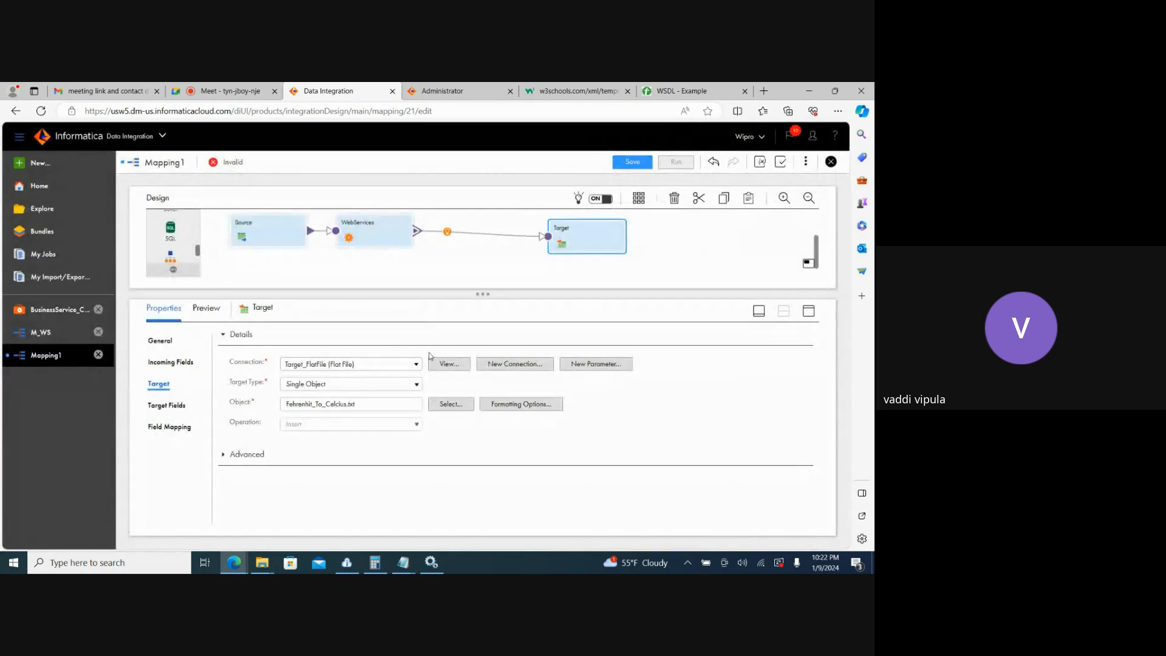
Rename the mapping as M_WS2 and save it.
{"action": "left_click", "coordinate": [477, 260]}
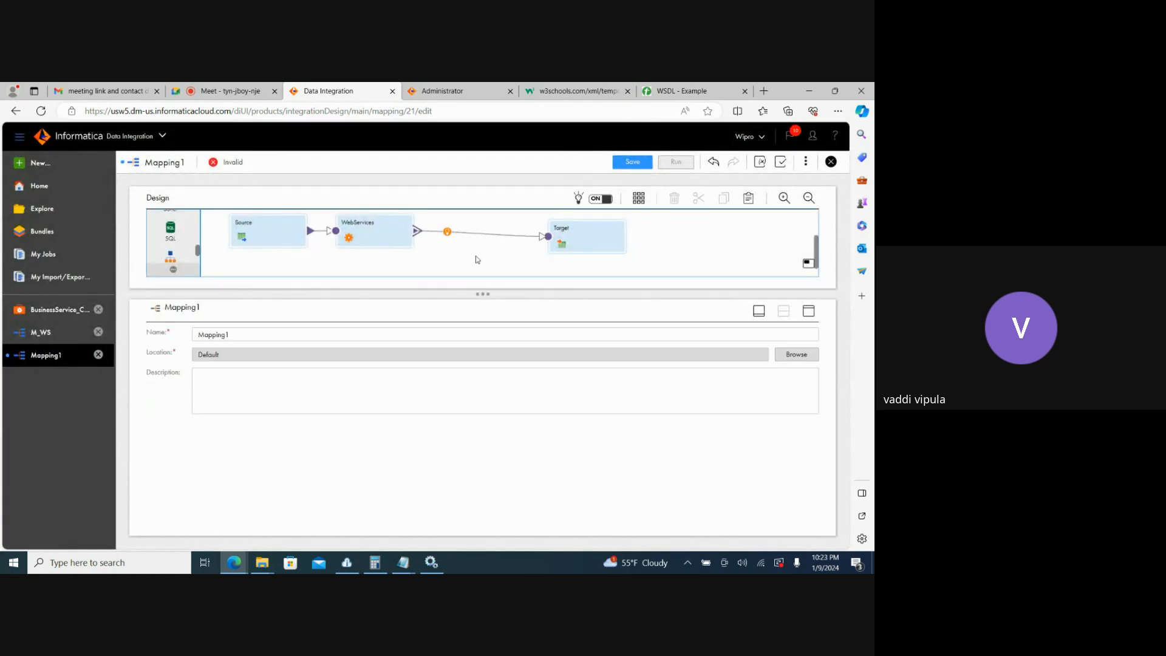
{"action": "left_click", "coordinate": [240, 335]}
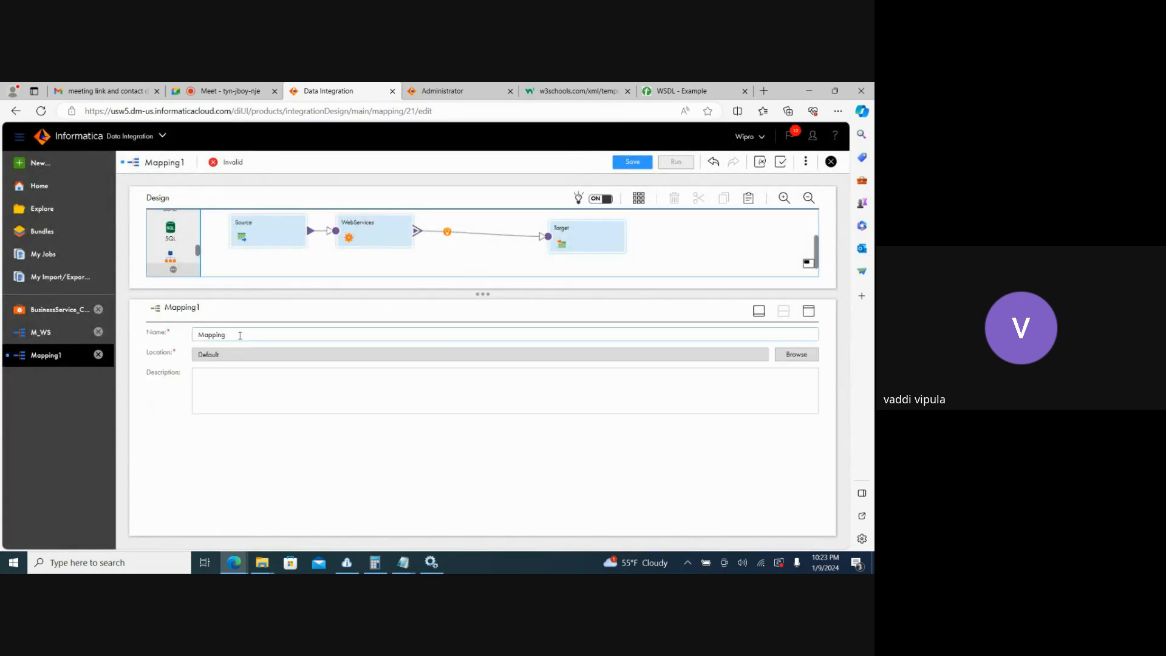
{"action": "key", "text": "BackSpace"}
{"action": "type", "text": "_WS2"}
{"action": "left_click", "coordinate": [632, 161]}
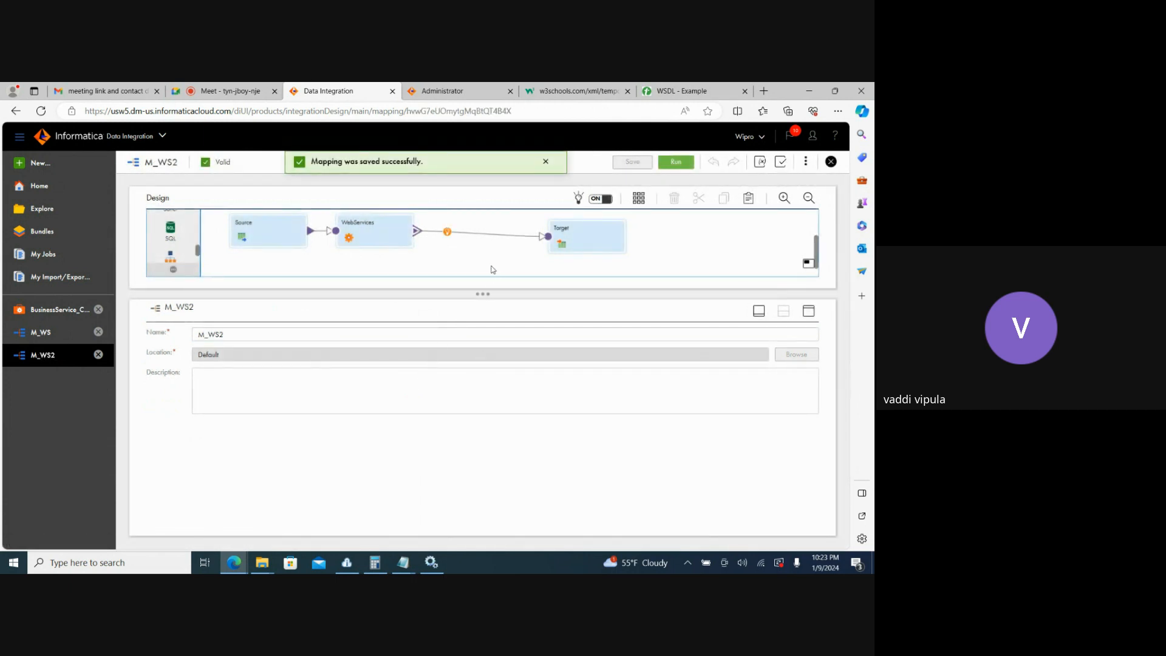
Run the M_WS2 mapping and refresh the job list until its run finishes.
{"action": "left_click", "coordinate": [676, 163]}
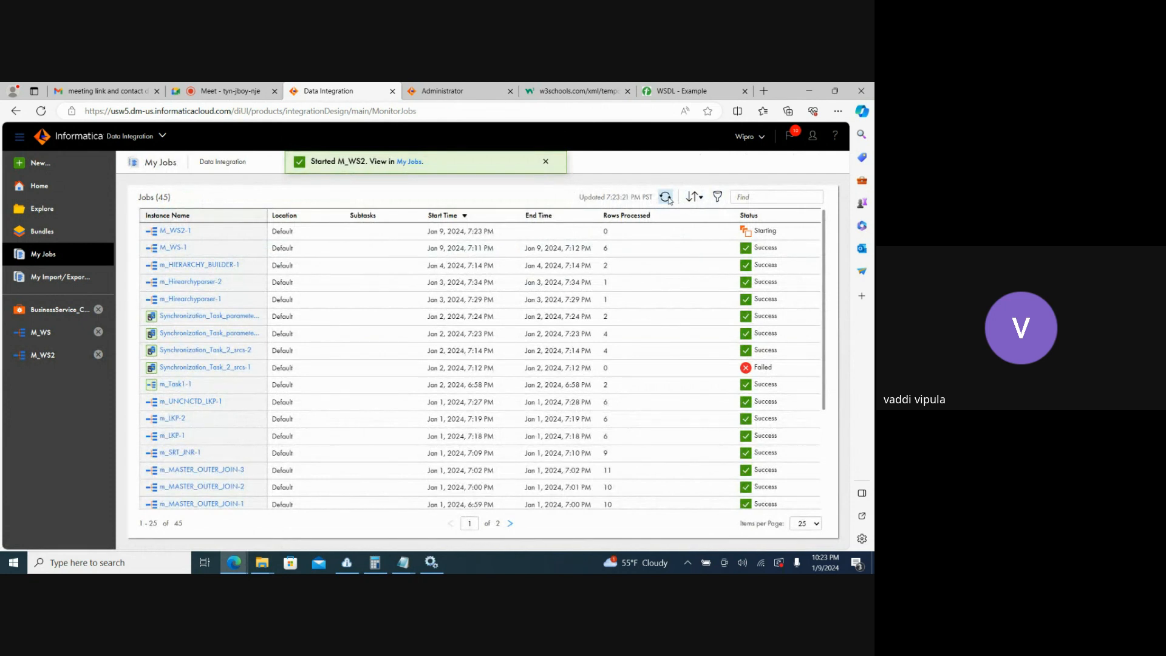
{"action": "left_click", "coordinate": [669, 198]}
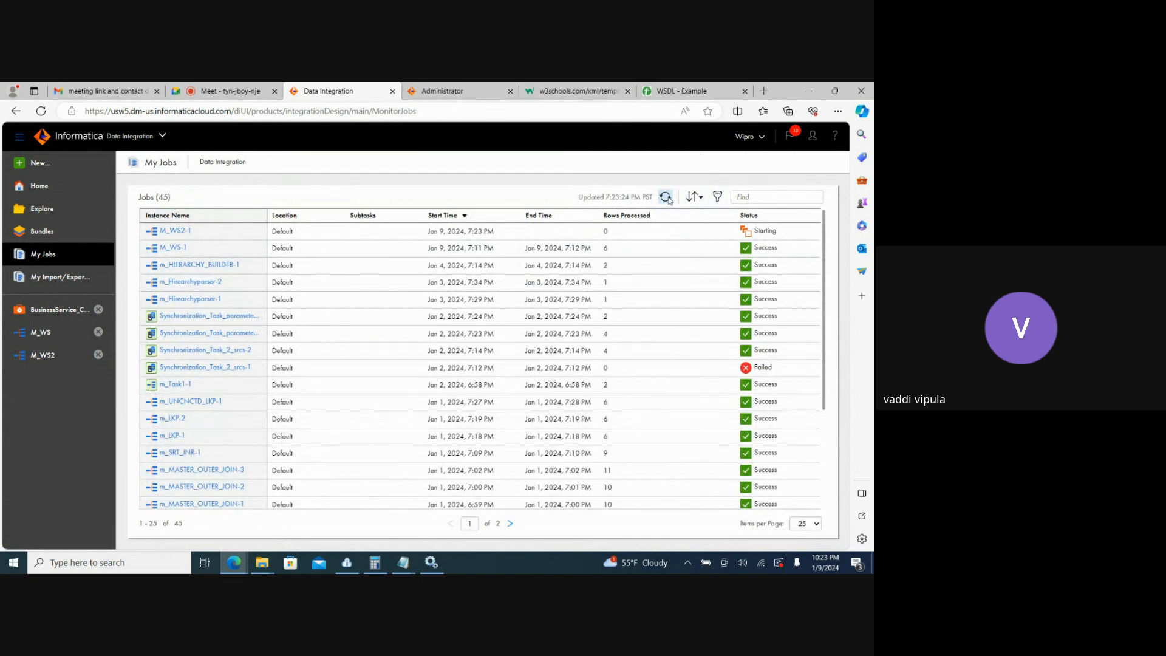
{"action": "left_click", "coordinate": [666, 197]}
{"action": "left_click", "coordinate": [667, 197]}
{"action": "left_click", "coordinate": [666, 198]}
{"action": "left_click", "coordinate": [666, 198]}
{"action": "left_click", "coordinate": [666, 197]}
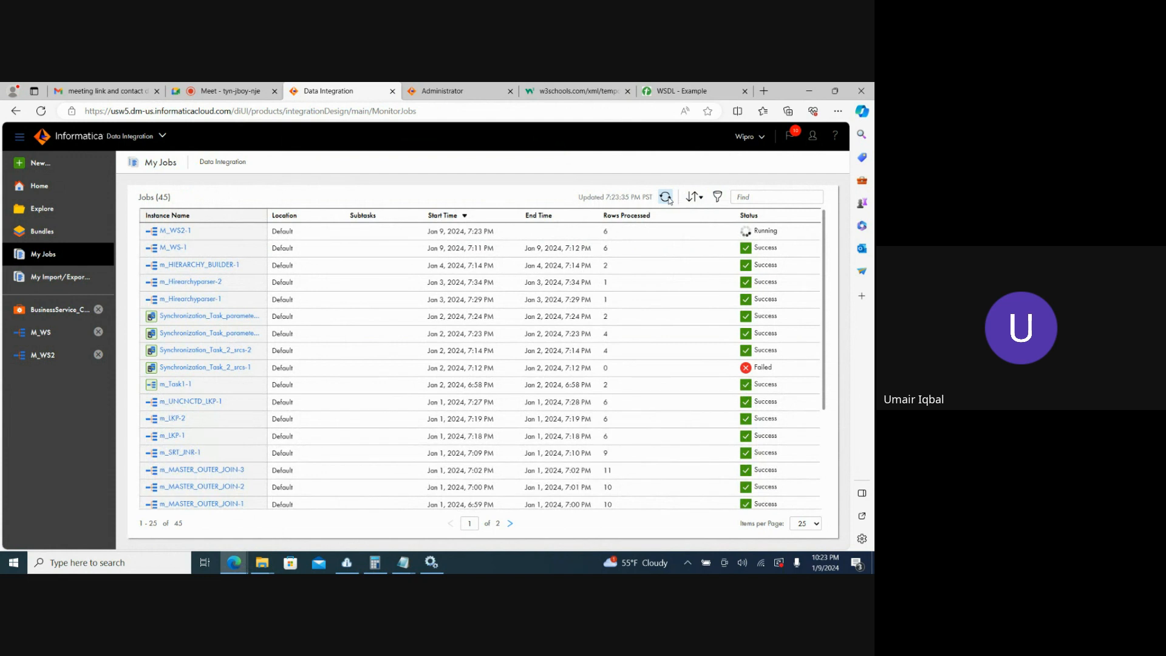
{"action": "left_click", "coordinate": [666, 198]}
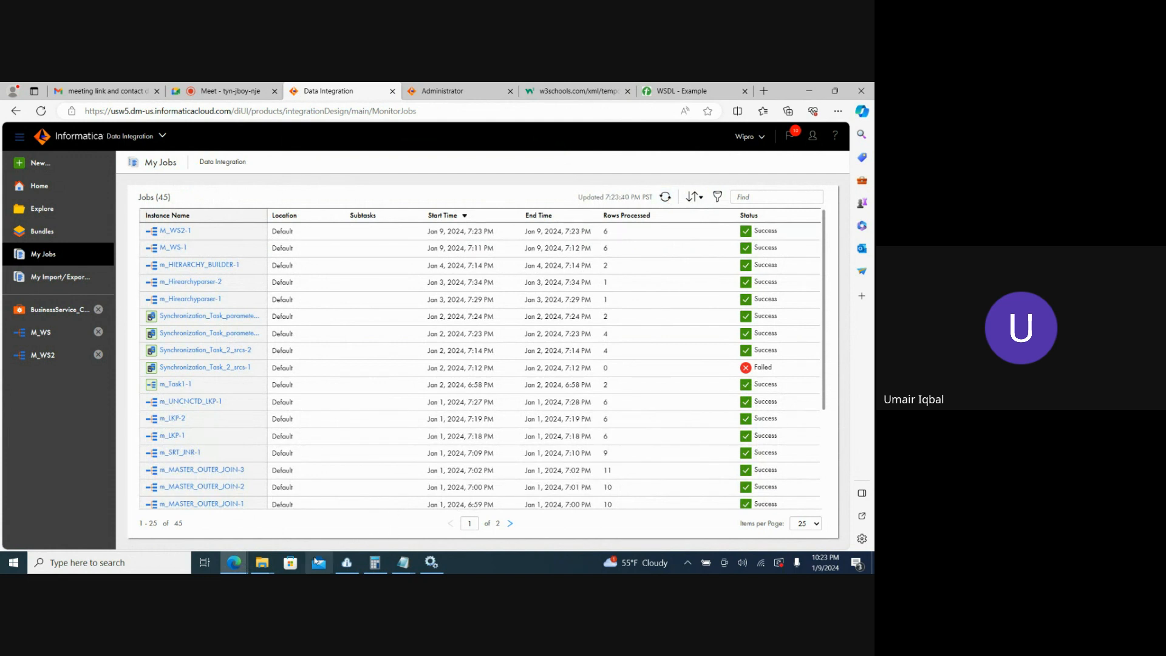
Open the Fehrenhit_To_Celcius output file from the Target folder on drive C to inspect the converted values.
{"action": "mouse_move", "coordinate": [257, 566]}
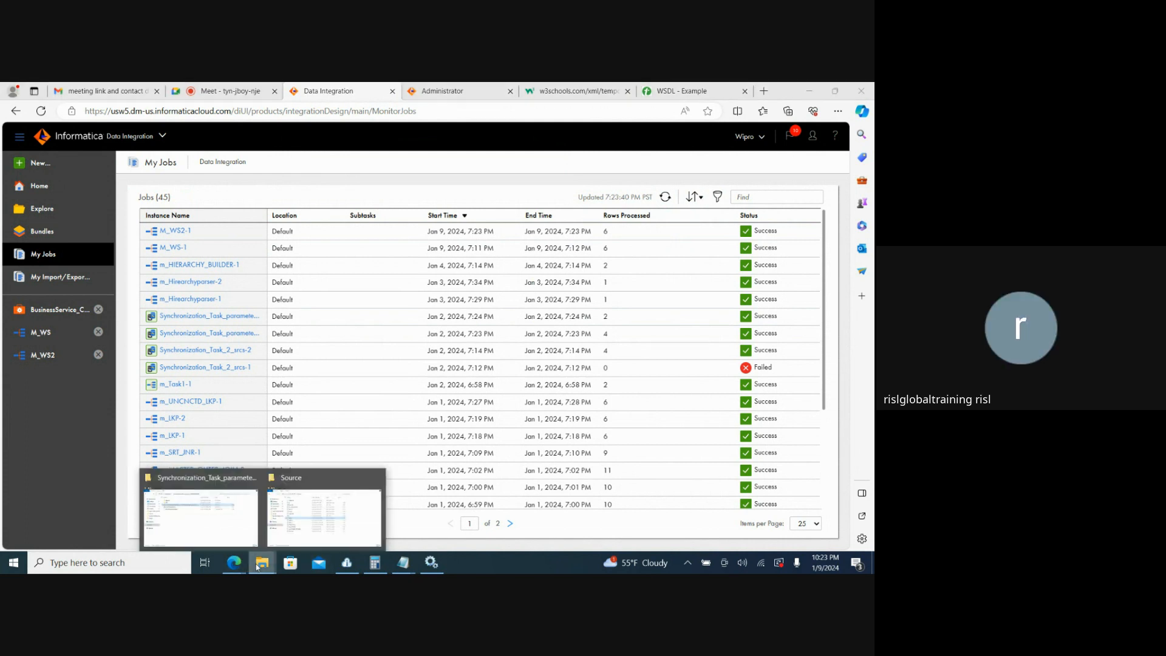
{"action": "left_click", "coordinate": [299, 527]}
{"action": "left_click", "coordinate": [295, 218]}
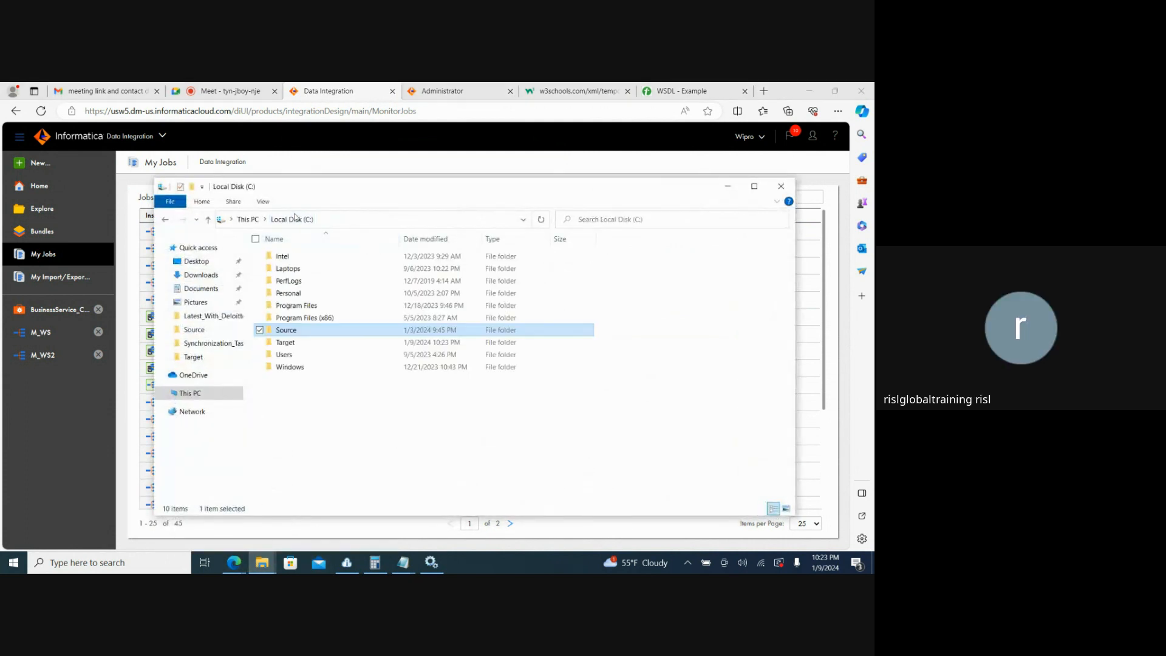
{"action": "double_click", "coordinate": [286, 342]}
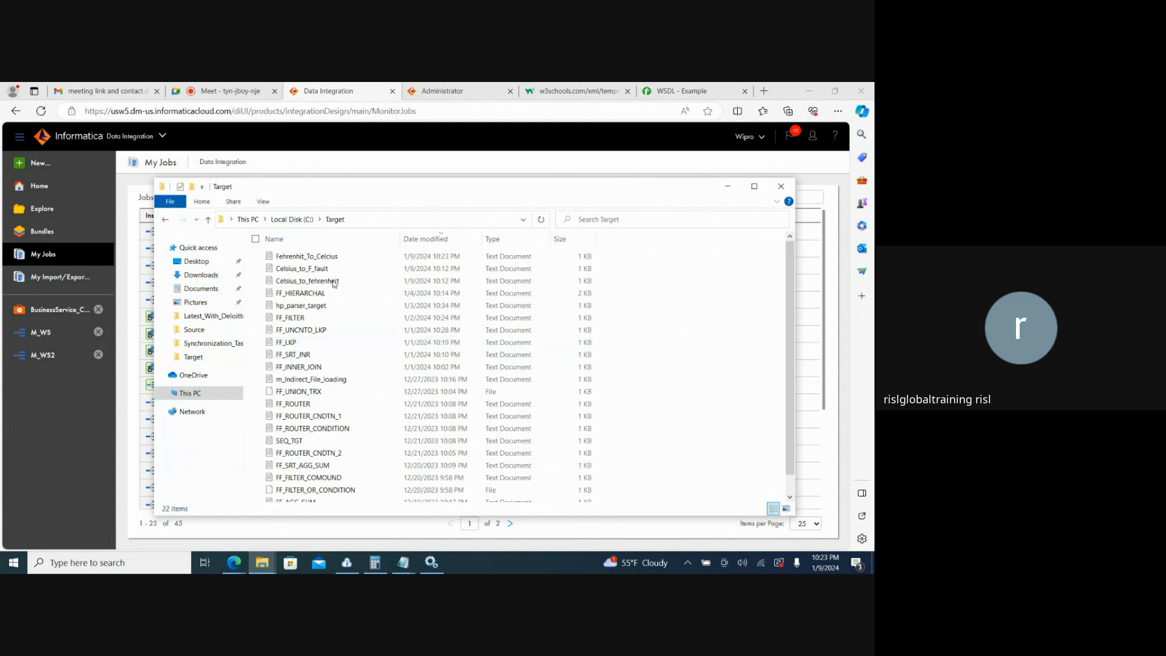
{"action": "double_click", "coordinate": [328, 258]}
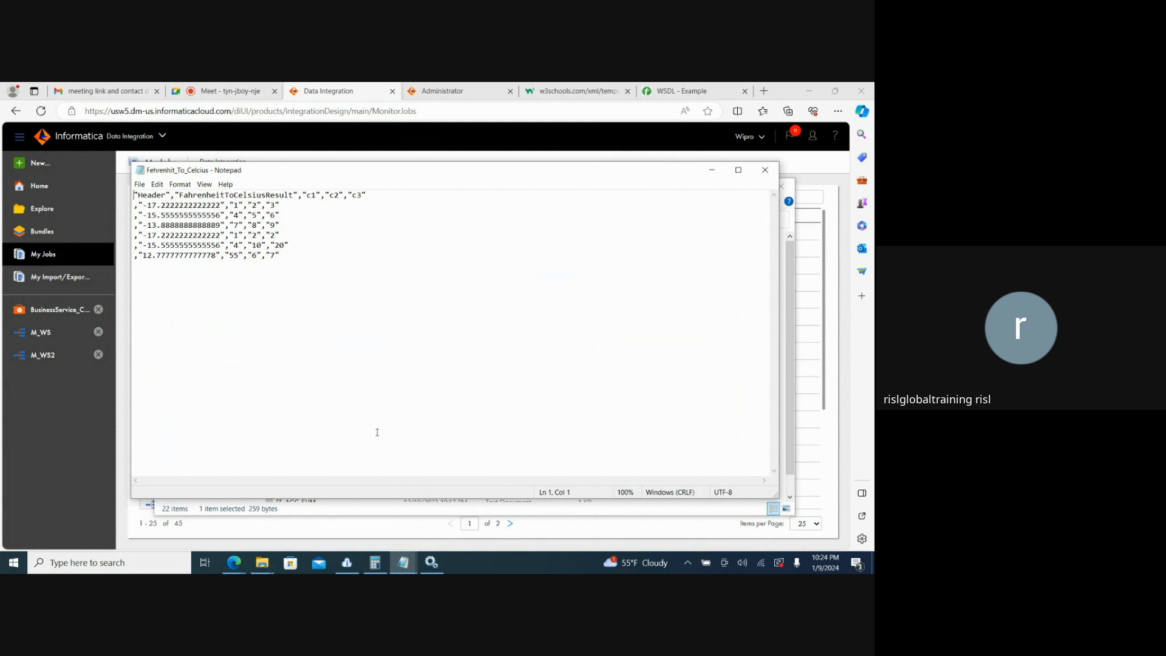
Clear Calculator and return in the browser from the w3schools WSDL document to the TempConvert service page.
{"action": "left_click", "coordinate": [375, 562]}
{"action": "left_click", "coordinate": [584, 253]}
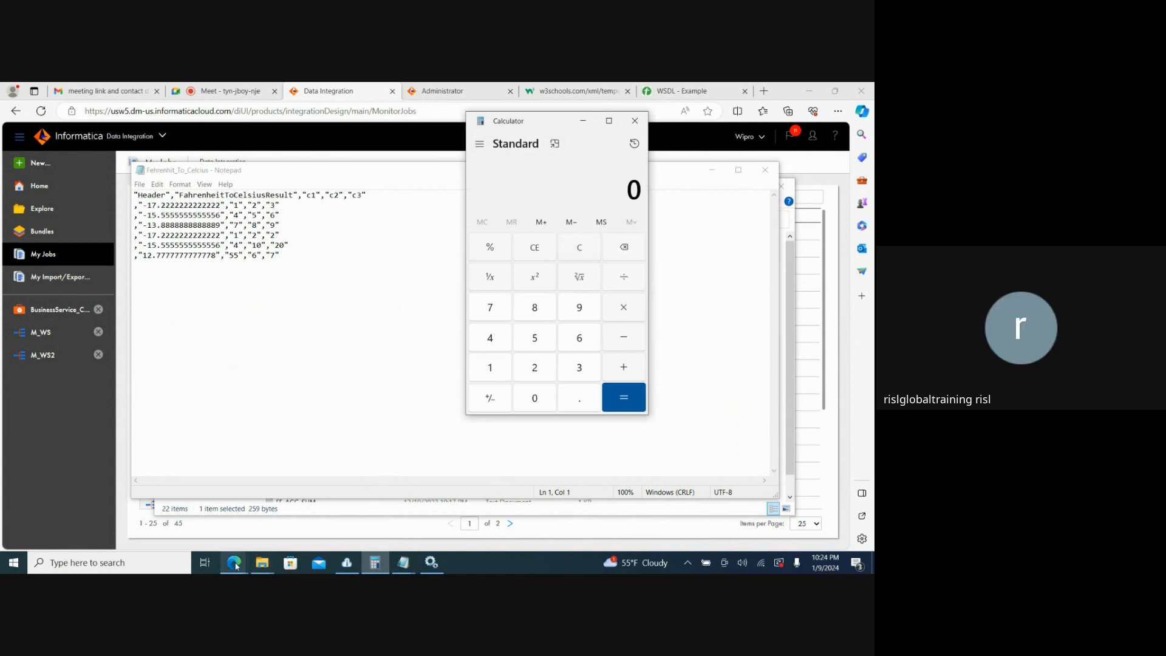
{"action": "mouse_move", "coordinate": [234, 563]}
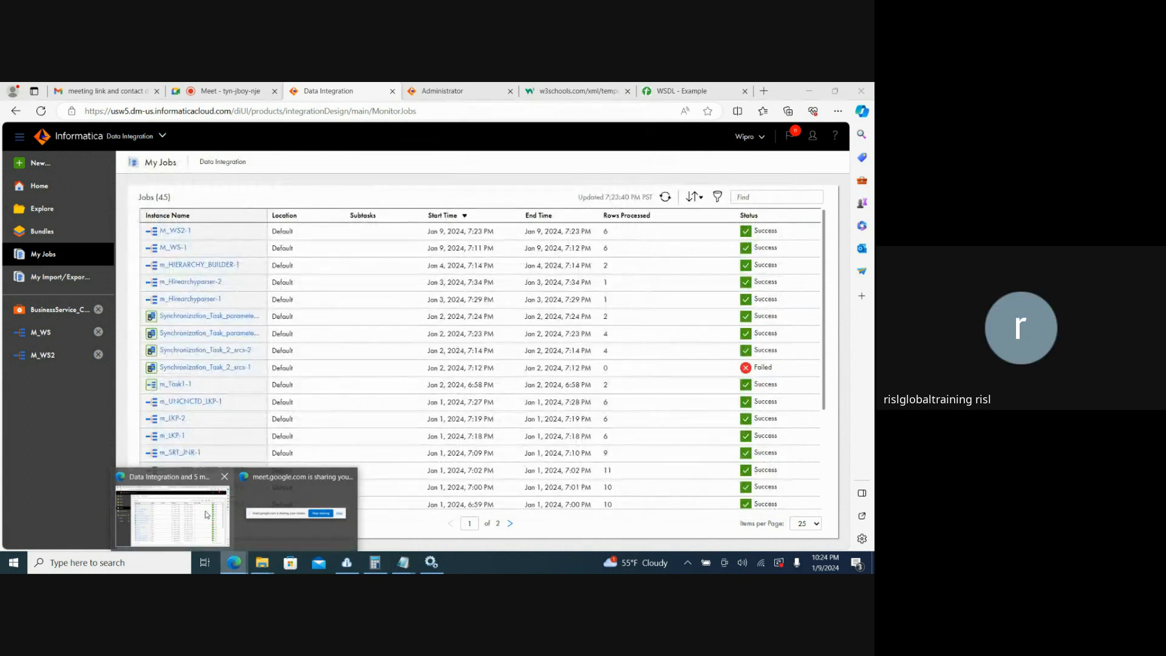
{"action": "left_click", "coordinate": [173, 516]}
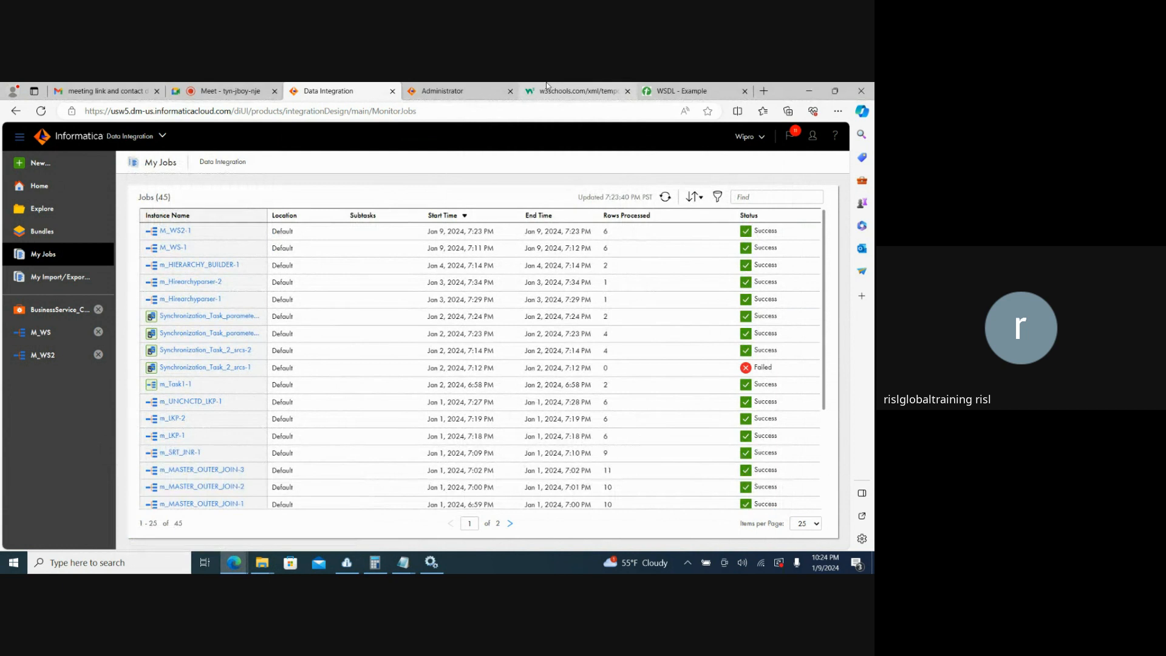
{"action": "left_click", "coordinate": [656, 89]}
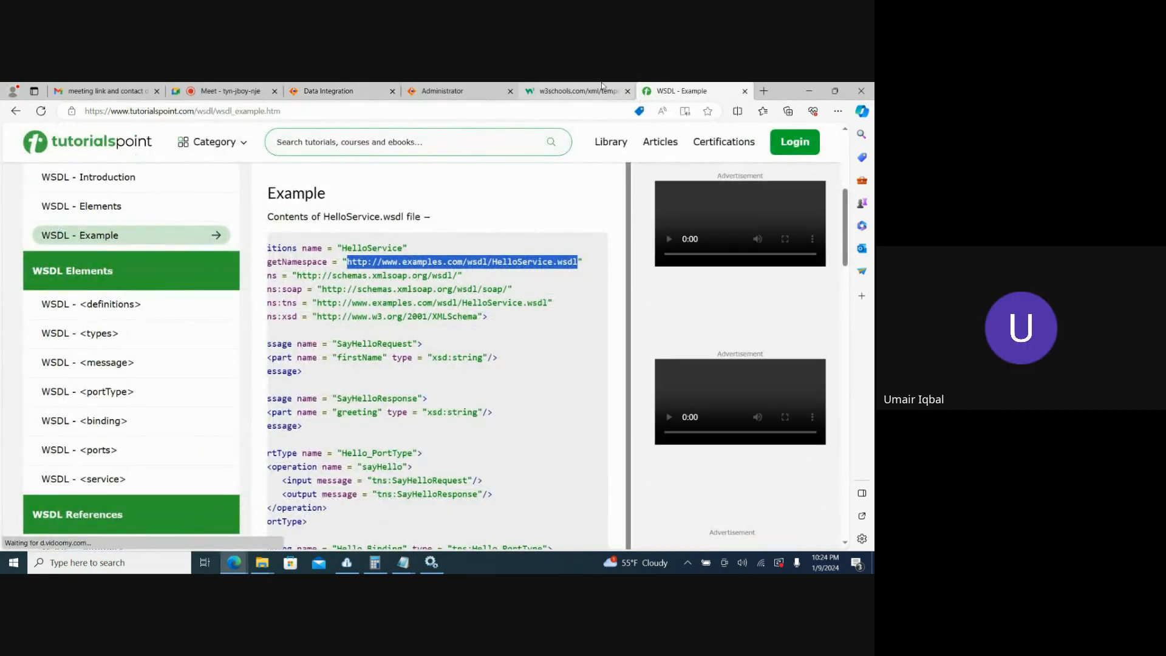
{"action": "left_click", "coordinate": [534, 92]}
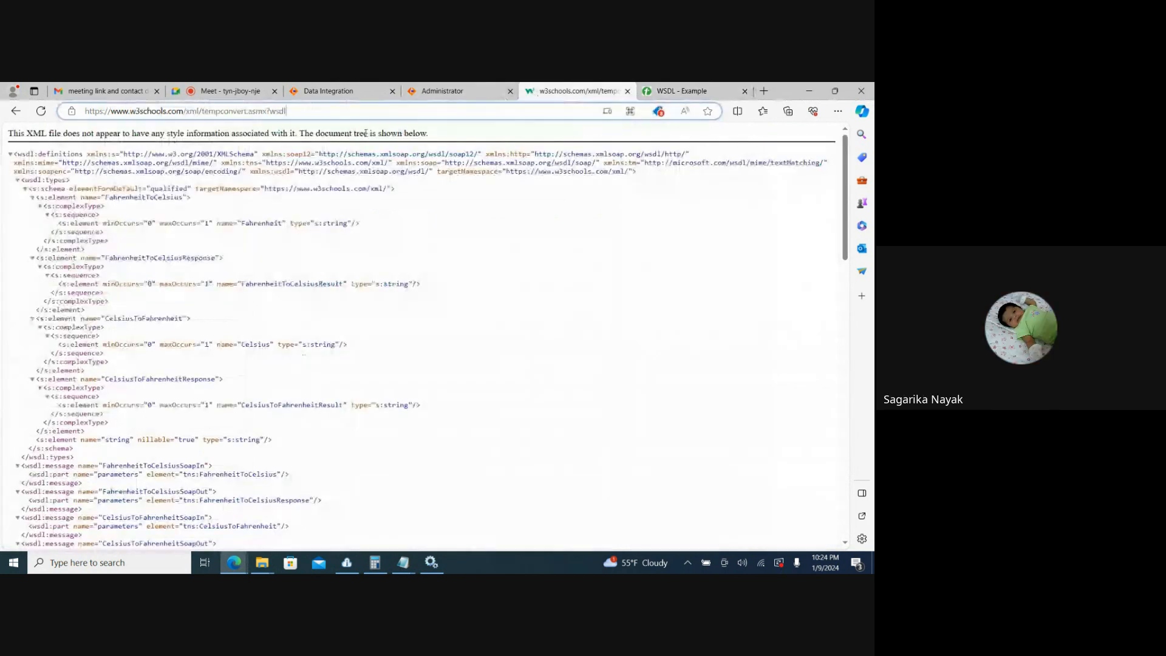
{"action": "left_click", "coordinate": [9, 116]}
{"action": "left_click", "coordinate": [17, 115]}
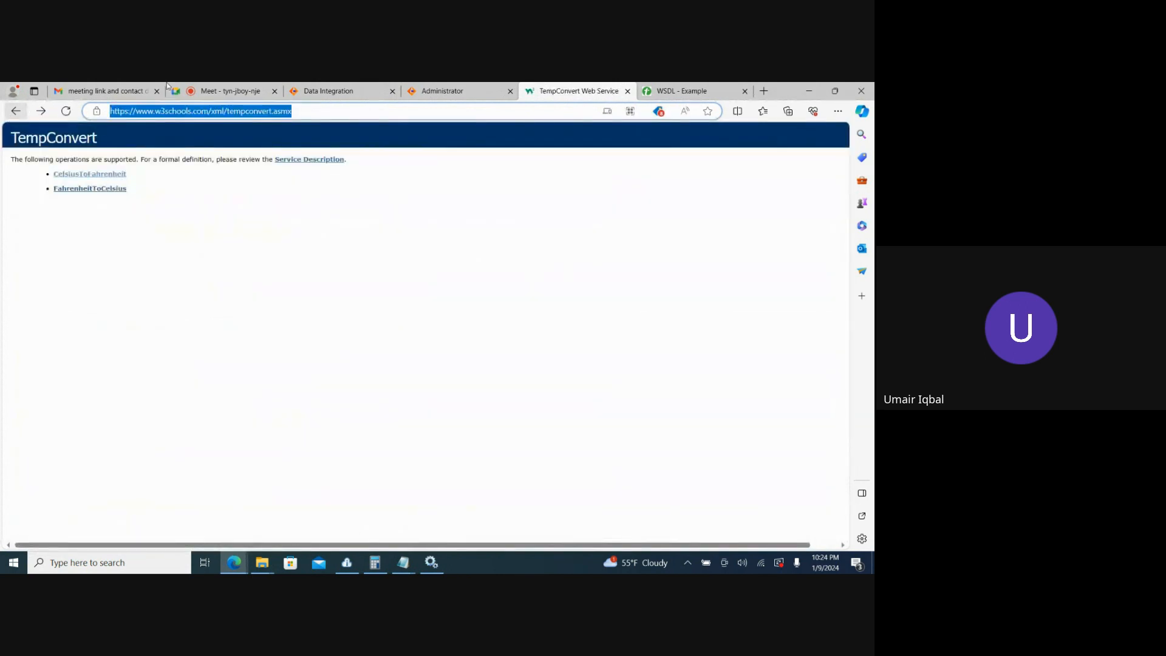
Load Google in place of the tutorialspoint WSDL example page.
{"action": "left_click", "coordinate": [683, 92]}
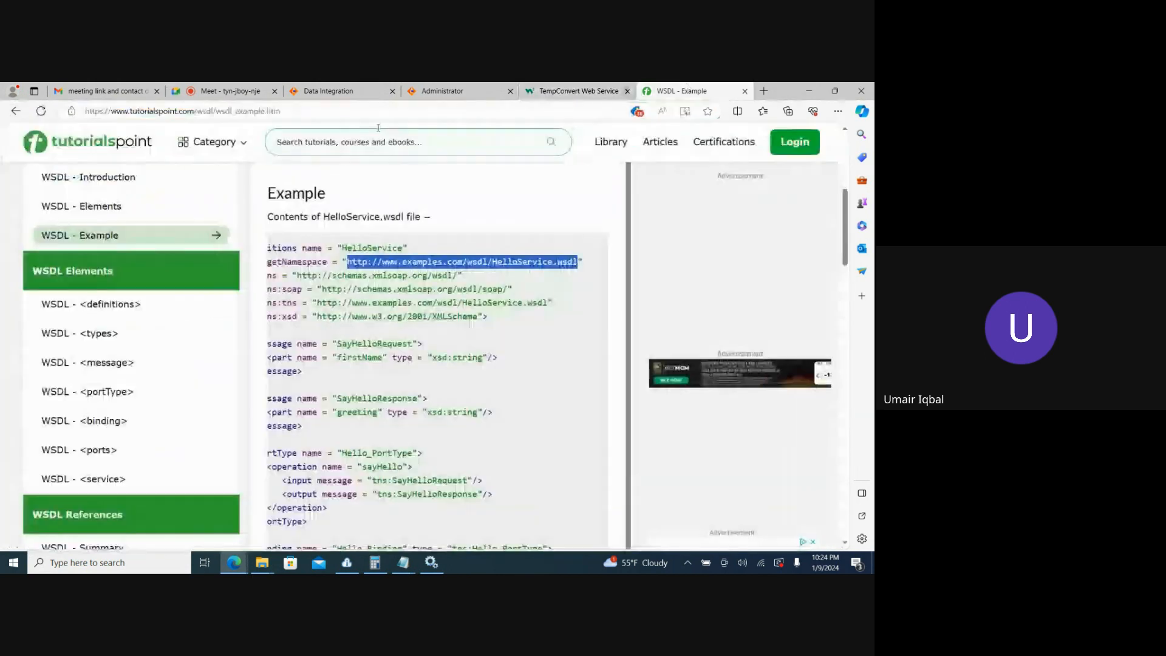
{"action": "left_click", "coordinate": [324, 116]}
{"action": "type", "text": "foofle"}
{"action": "key", "text": "BackSpace"}
{"action": "key", "text": "BackSpace"}
{"action": "key", "text": "BackSpace"}
{"action": "key", "text": "BackSpace"}
{"action": "key", "text": "BackSpace"}
{"action": "key", "text": "BackSpace"}
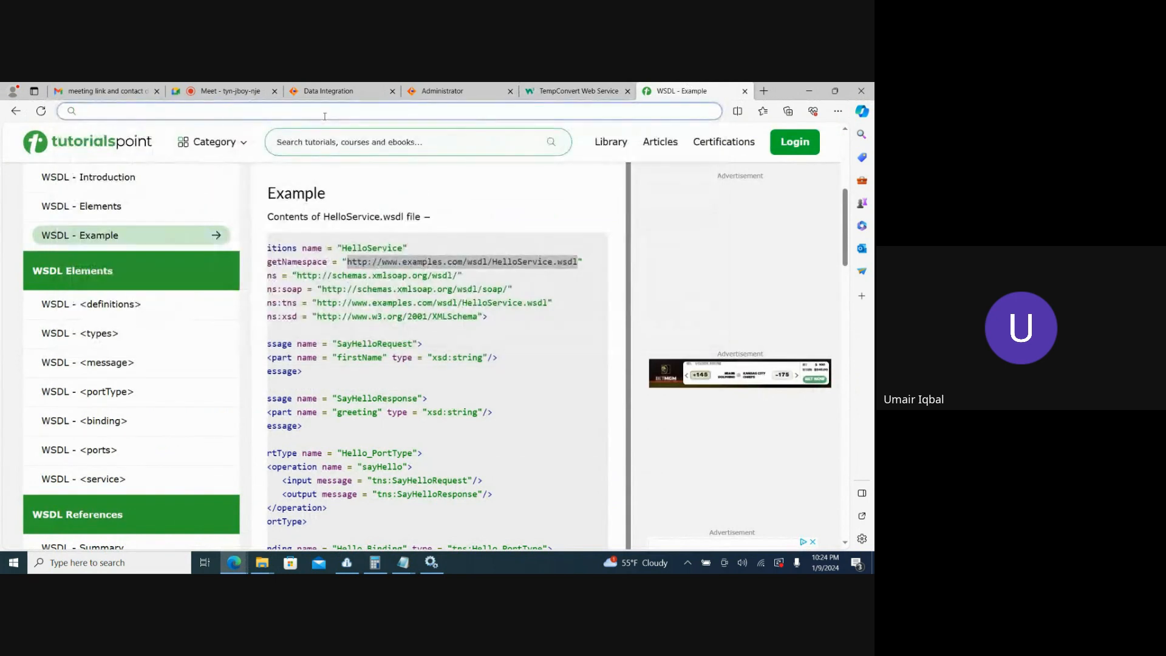
{"action": "type", "text": "google"}
{"action": "key", "text": "Return"}
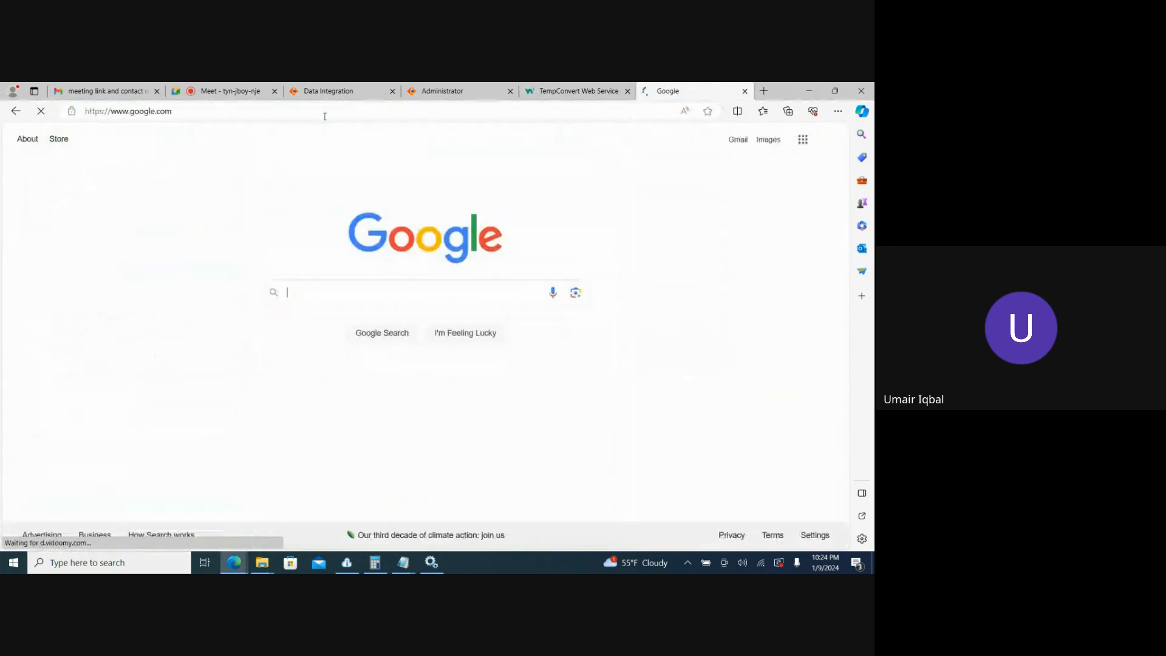
Search Google for "feh to celsius formula".
{"action": "type", "text": "feh"}
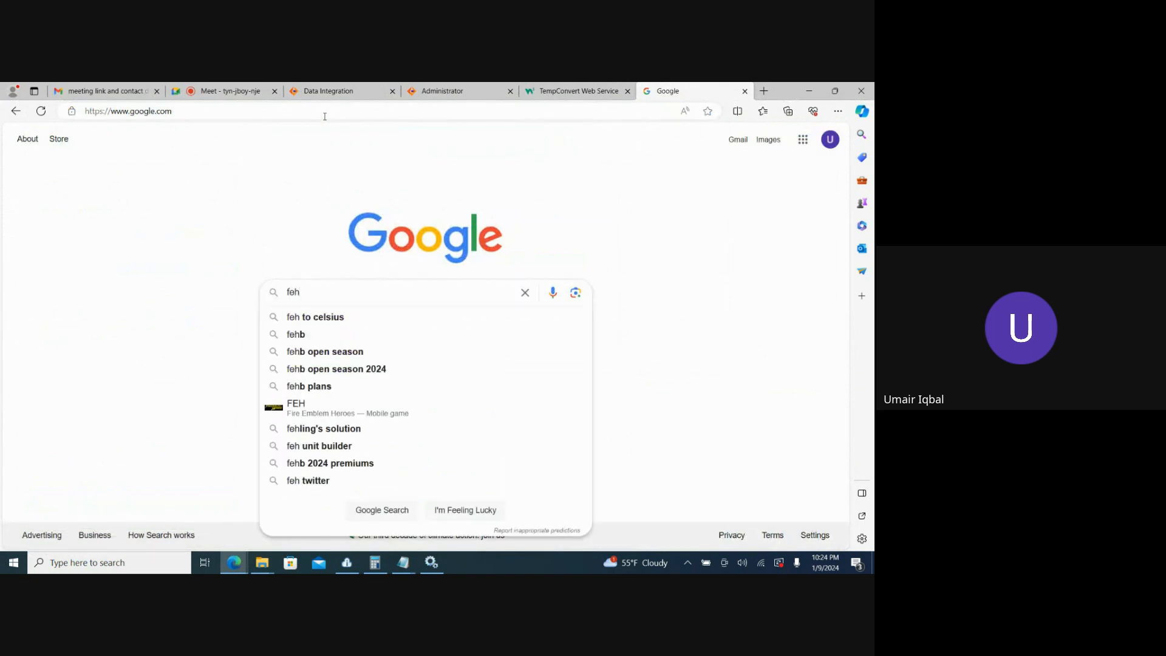
{"action": "left_click", "coordinate": [335, 316]}
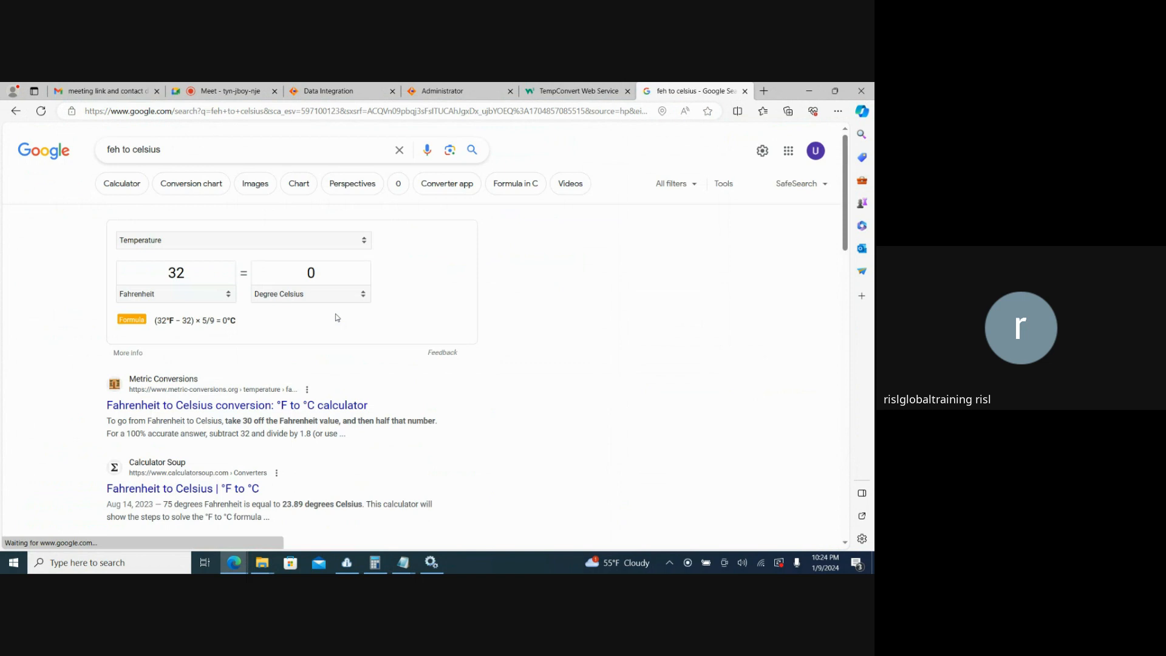
{"action": "left_click", "coordinate": [246, 157]}
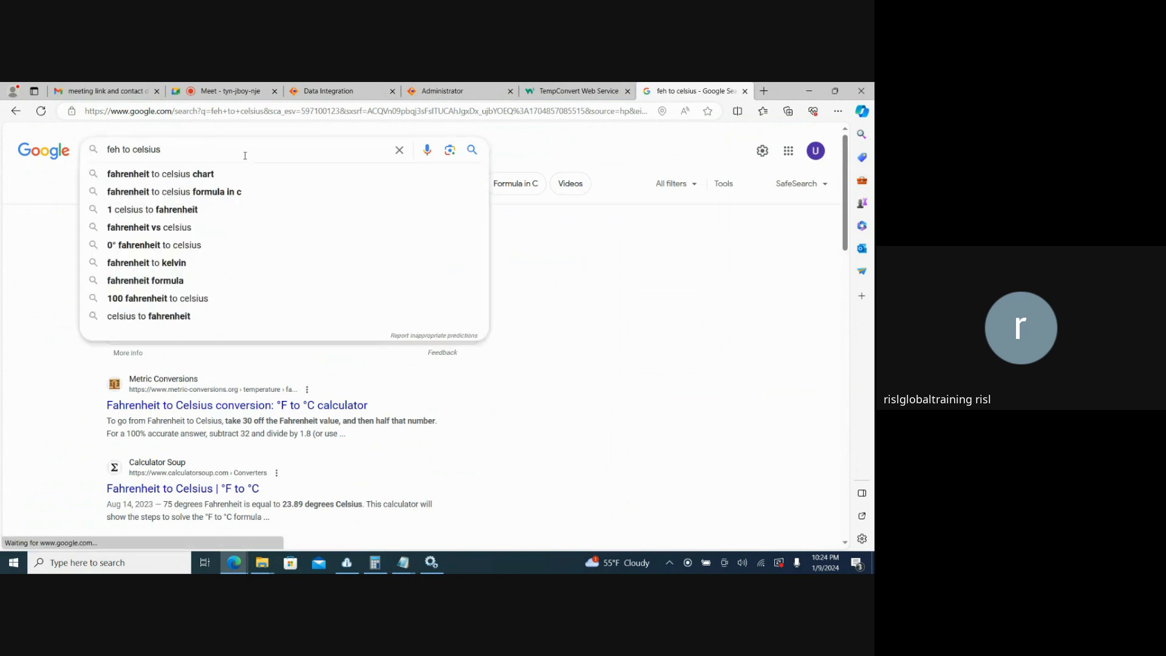
{"action": "type", "text": "formula"}
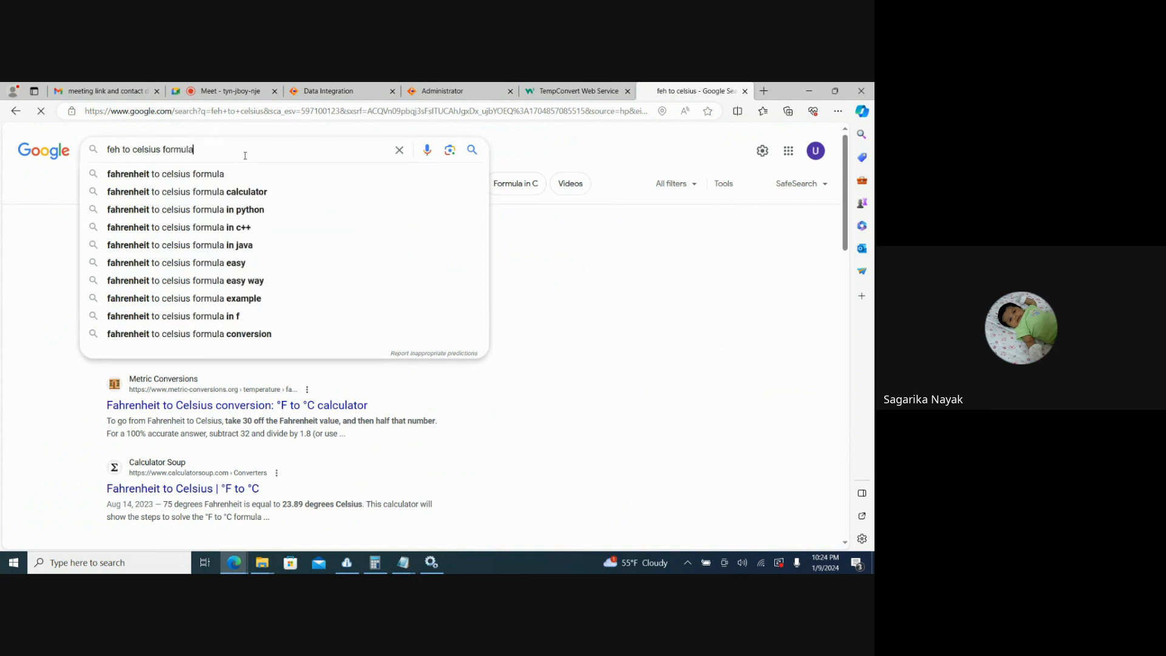
{"action": "key", "text": "Return"}
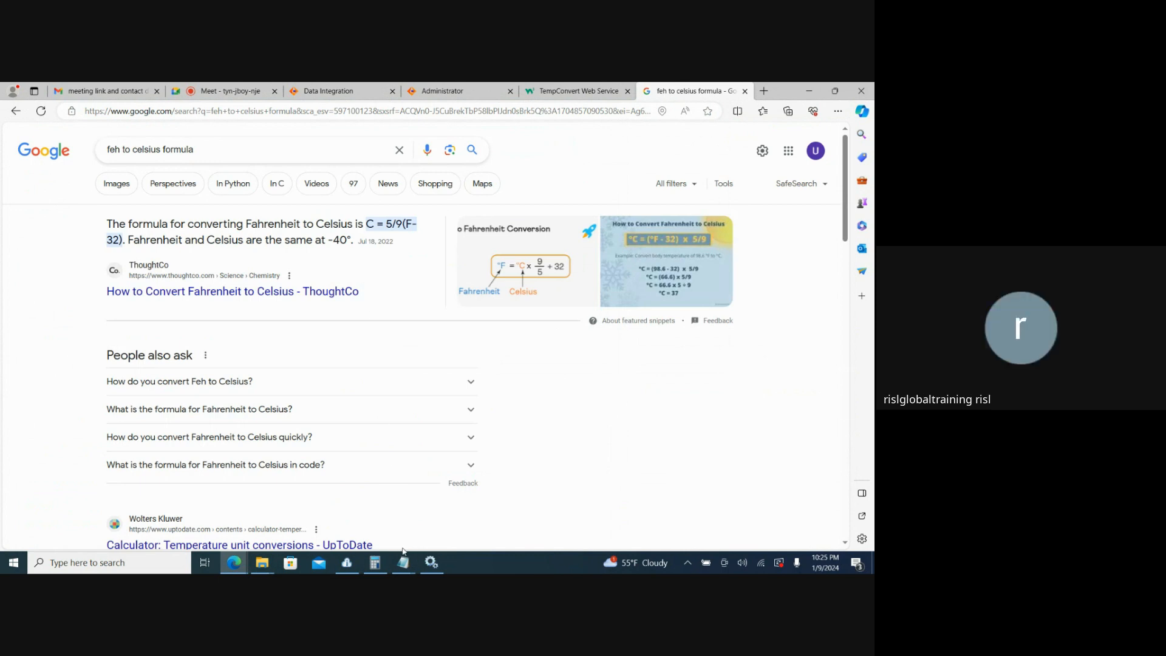
Switch to Calculator, multiply 31 by 1.8, and clear the calculation.
{"action": "mouse_move", "coordinate": [357, 565]}
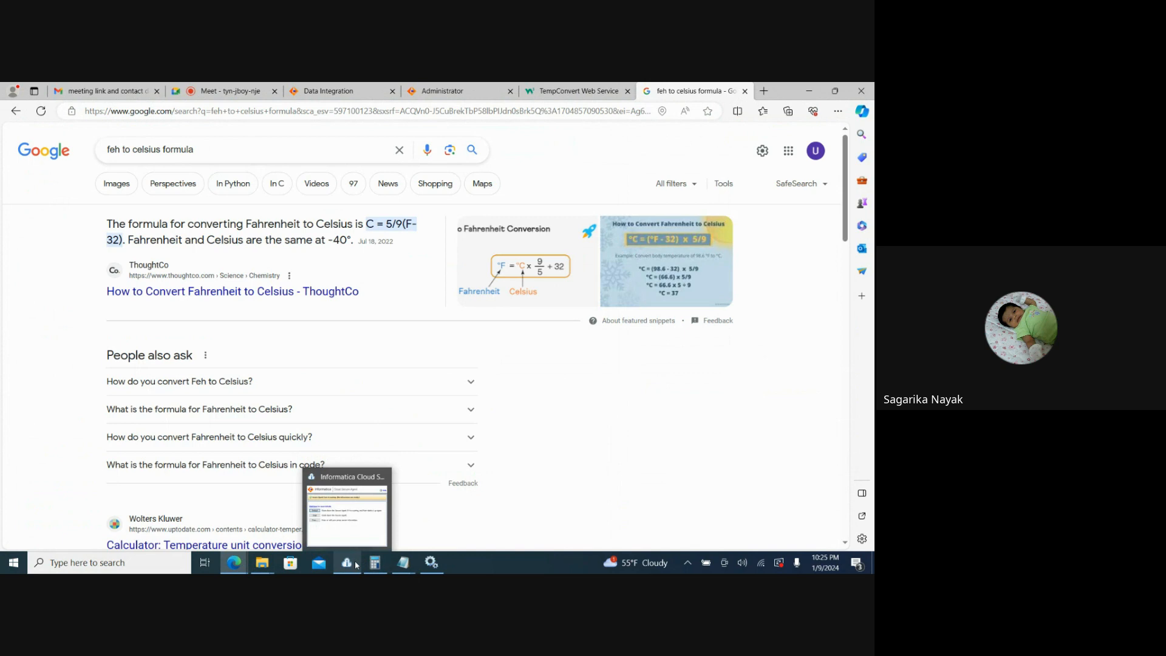
{"action": "left_click", "coordinate": [376, 562]}
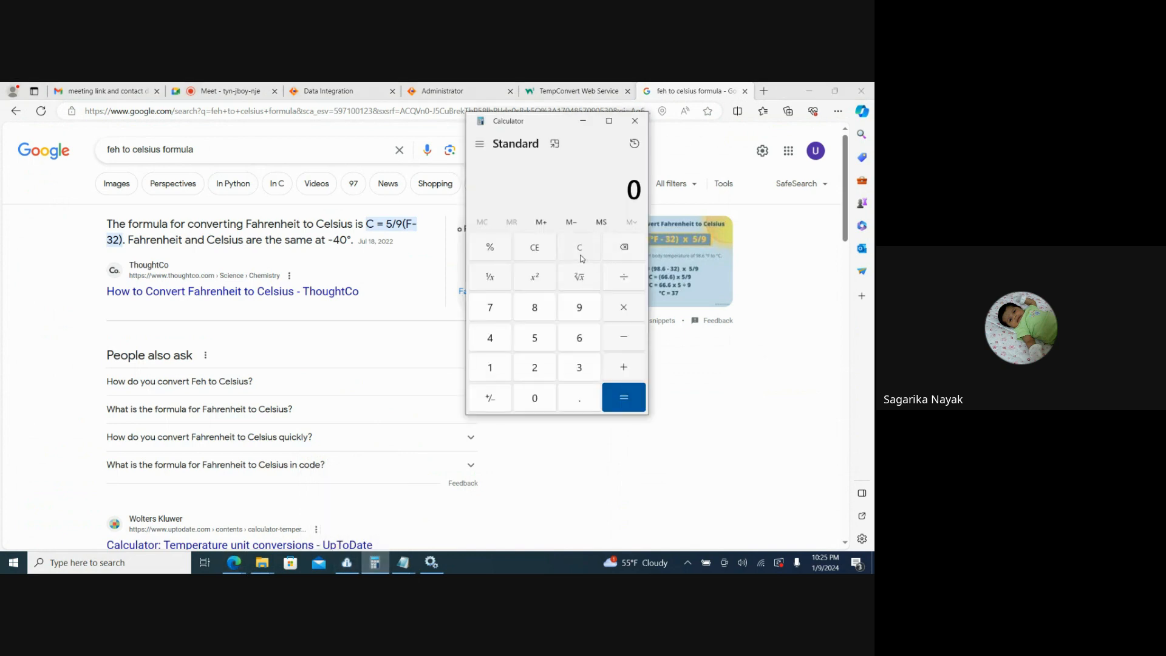
{"action": "left_click", "coordinate": [570, 372]}
{"action": "type", "text": "1"}
{"action": "left_click", "coordinate": [626, 308]}
{"action": "left_click", "coordinate": [497, 377]}
{"action": "left_click", "coordinate": [584, 398]}
{"action": "left_click", "coordinate": [530, 303]}
{"action": "left_click", "coordinate": [631, 404]}
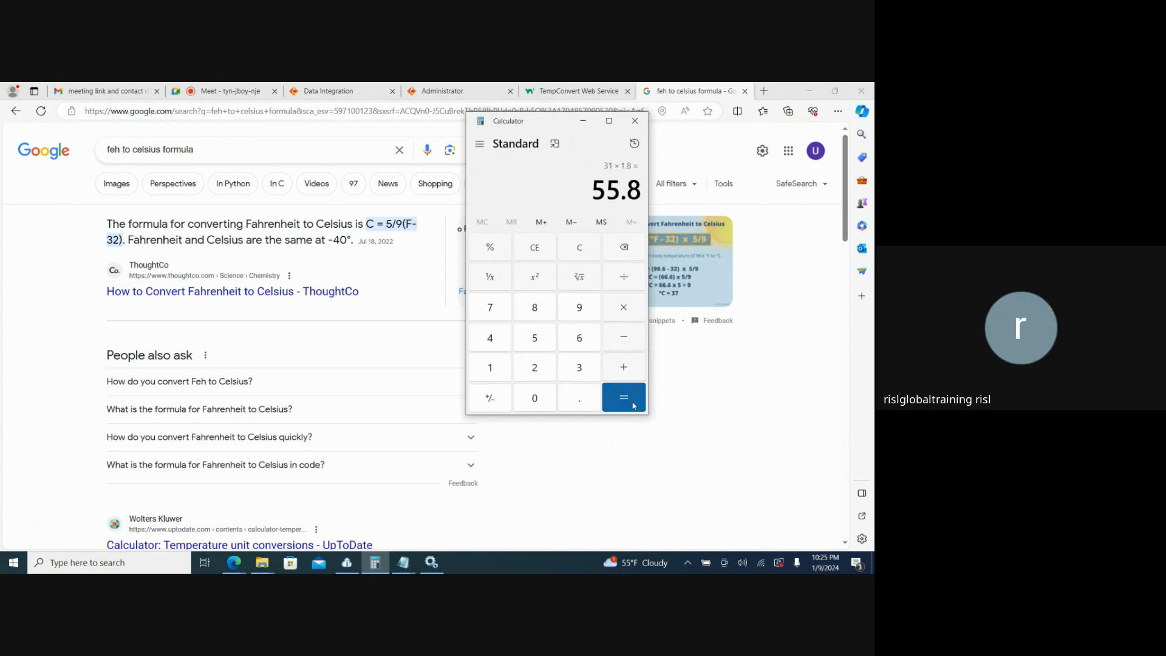
{"action": "left_click", "coordinate": [585, 253]}
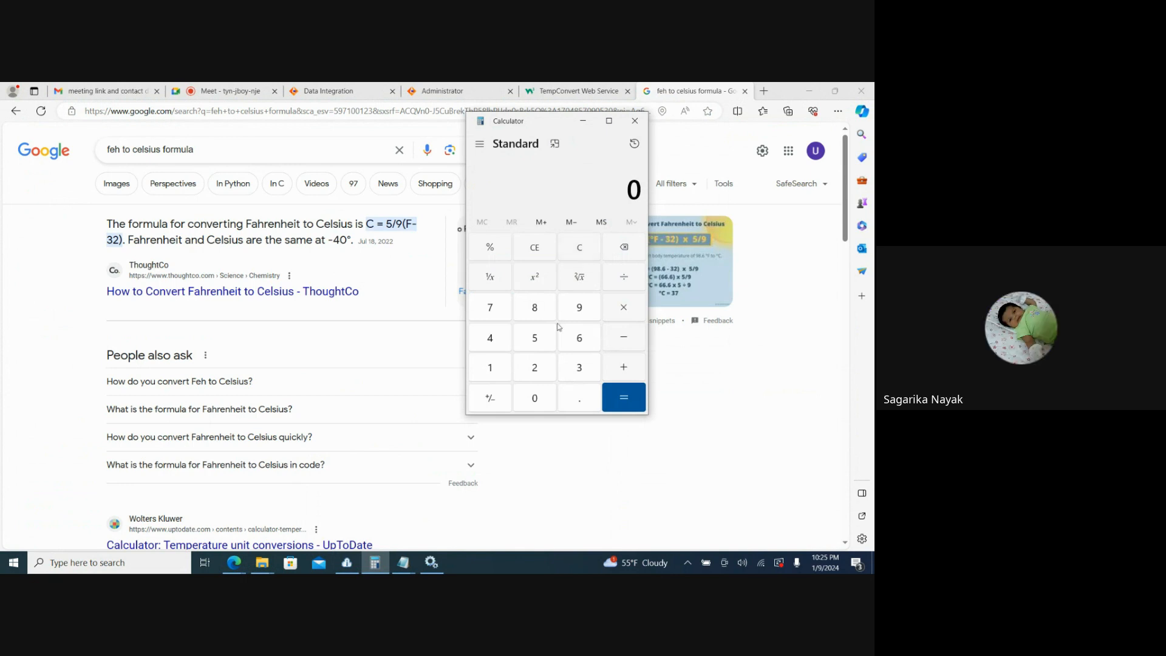
Calculate 5 divided by 9 and multiply the quotient by 31.
{"action": "left_click", "coordinate": [541, 338]}
{"action": "left_click", "coordinate": [626, 281]}
{"action": "left_click", "coordinate": [579, 319]}
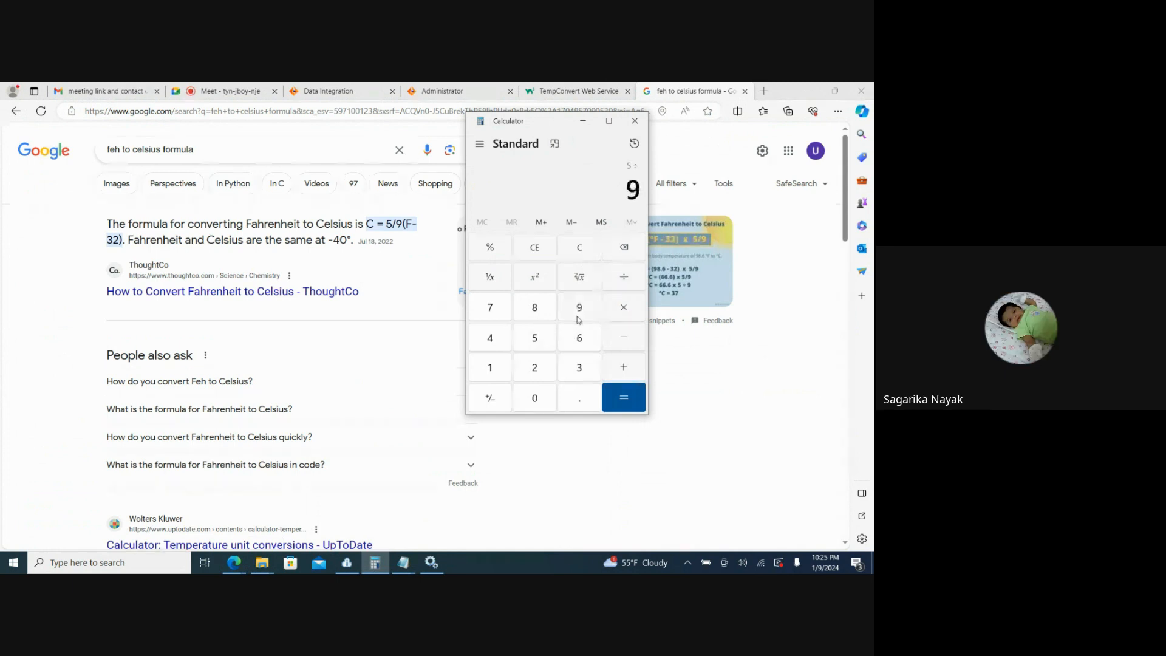
{"action": "left_click", "coordinate": [624, 397]}
{"action": "left_click", "coordinate": [634, 314]}
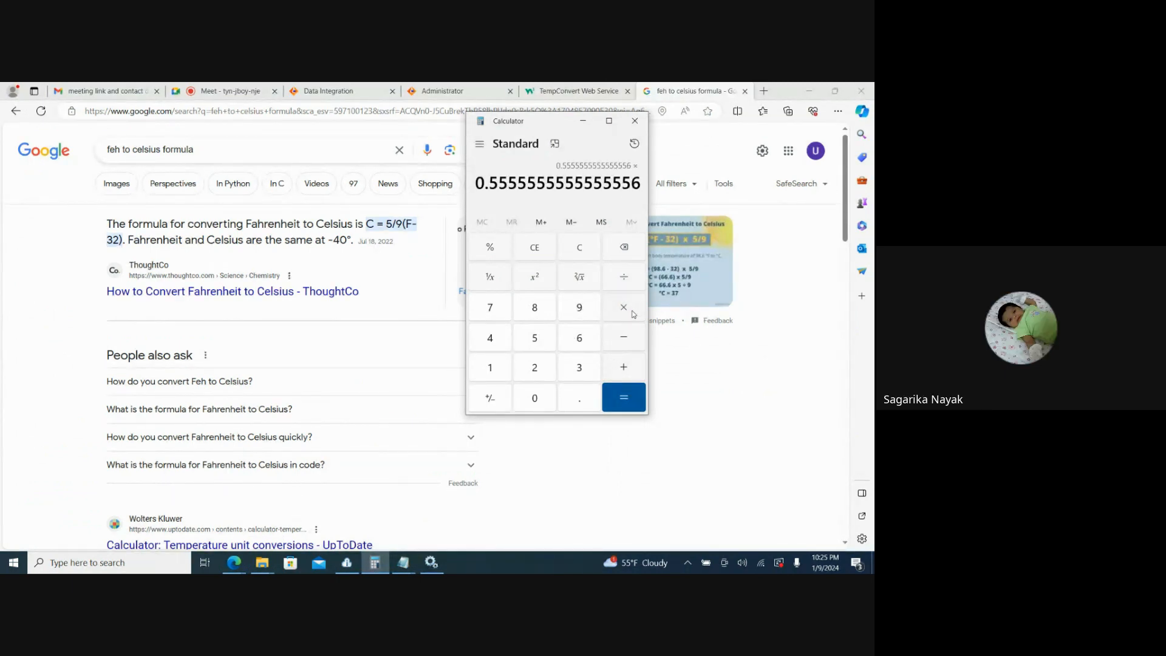
{"action": "left_click", "coordinate": [578, 367]}
{"action": "left_click", "coordinate": [490, 367]}
{"action": "left_click", "coordinate": [619, 397]}
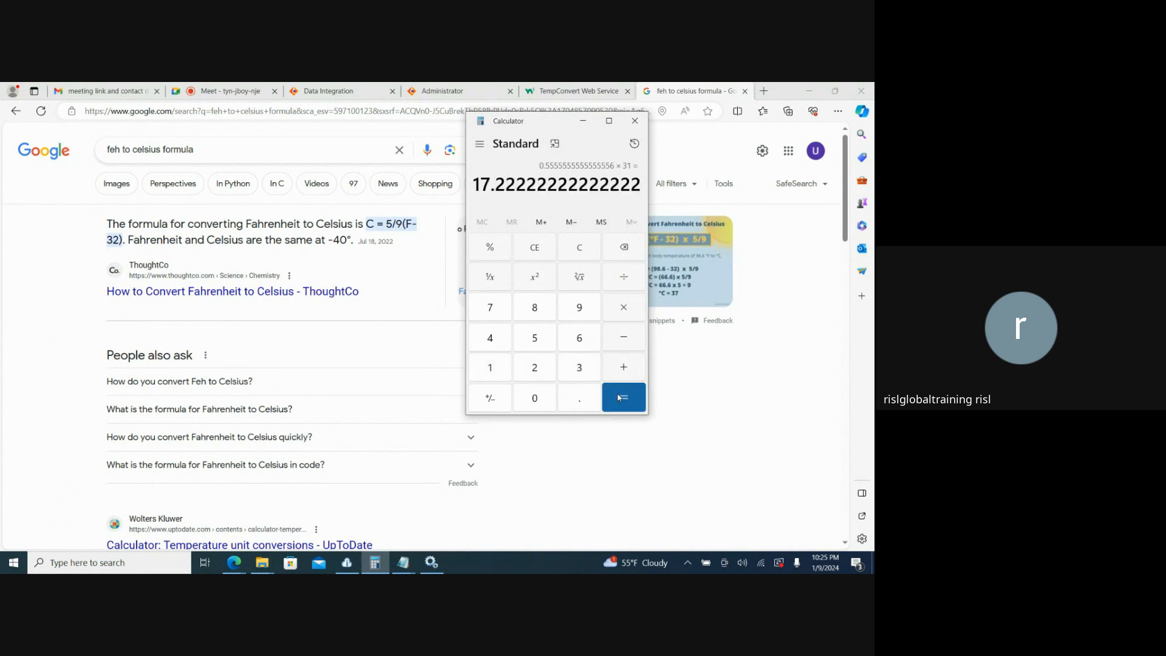
Compare the converted values in the Fehrenhit_To_Celcius file with the Calculator result.
{"action": "mouse_move", "coordinate": [401, 567]}
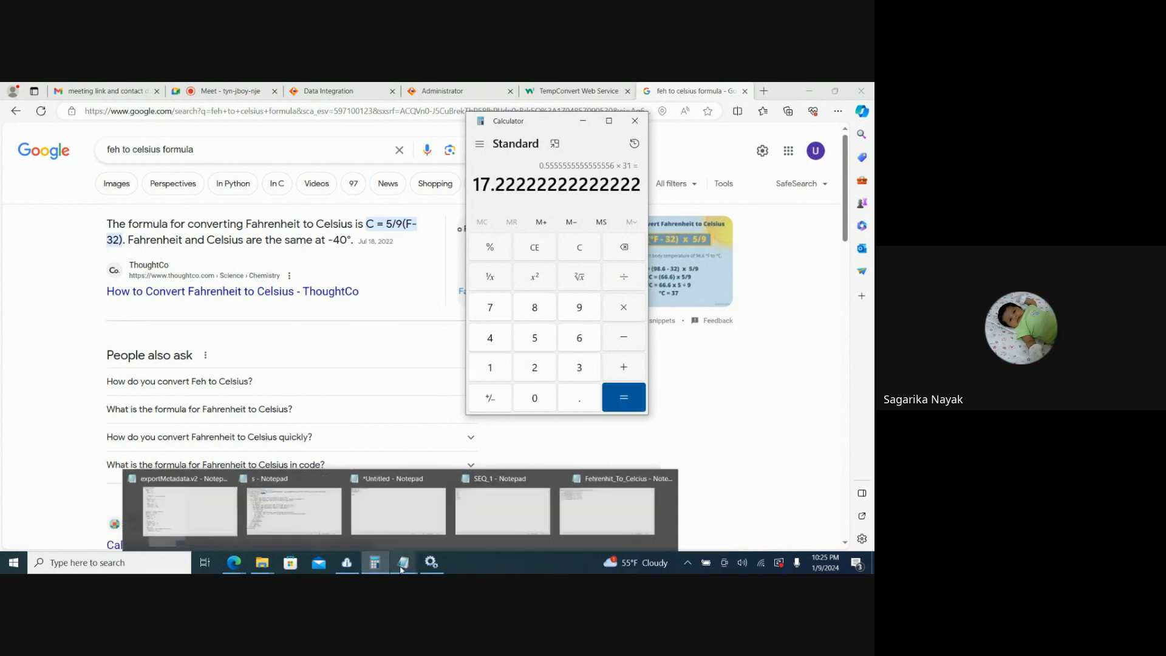
{"action": "left_click", "coordinate": [627, 502]}
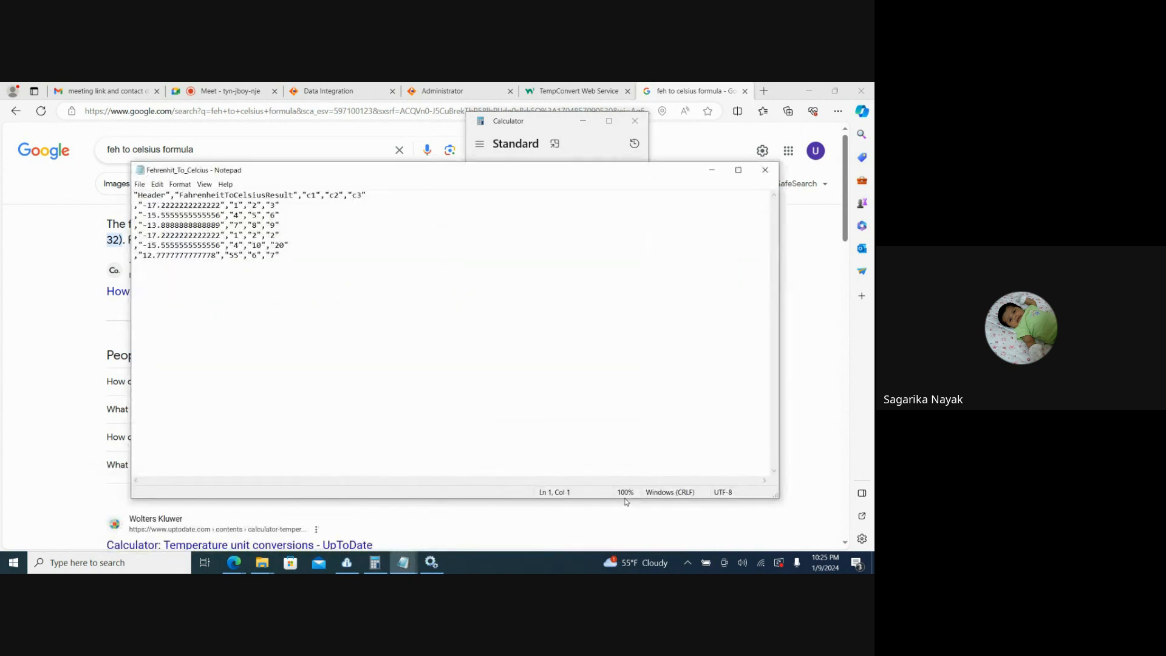
{"action": "left_click", "coordinate": [711, 169]}
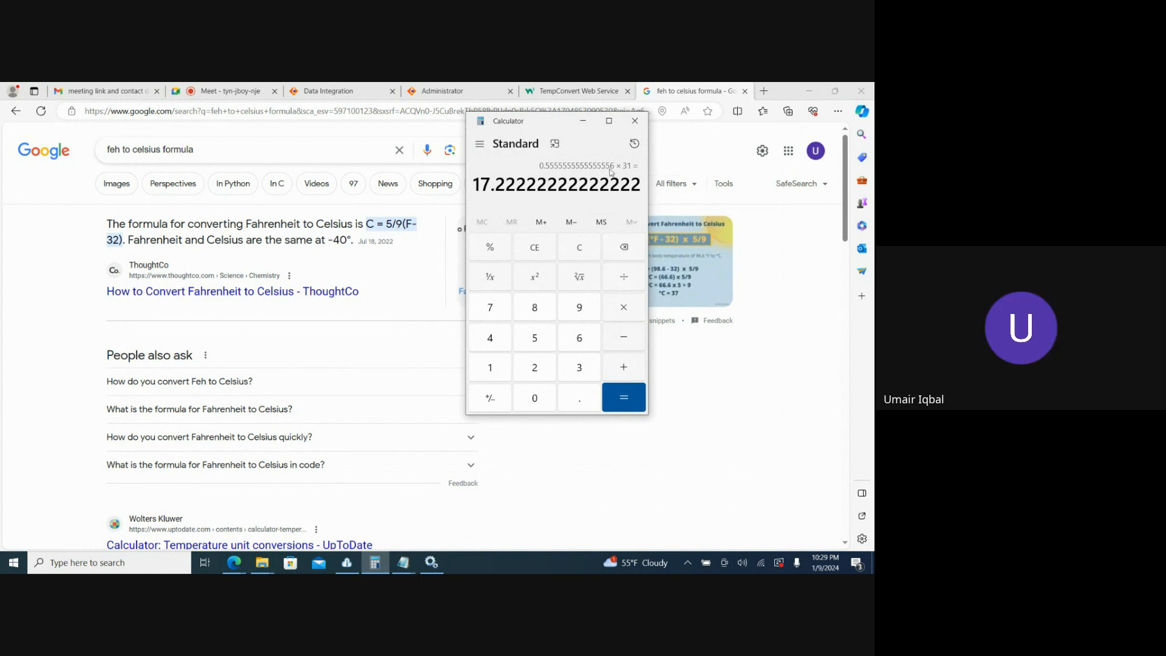
{"action": "left_click", "coordinate": [583, 120]}
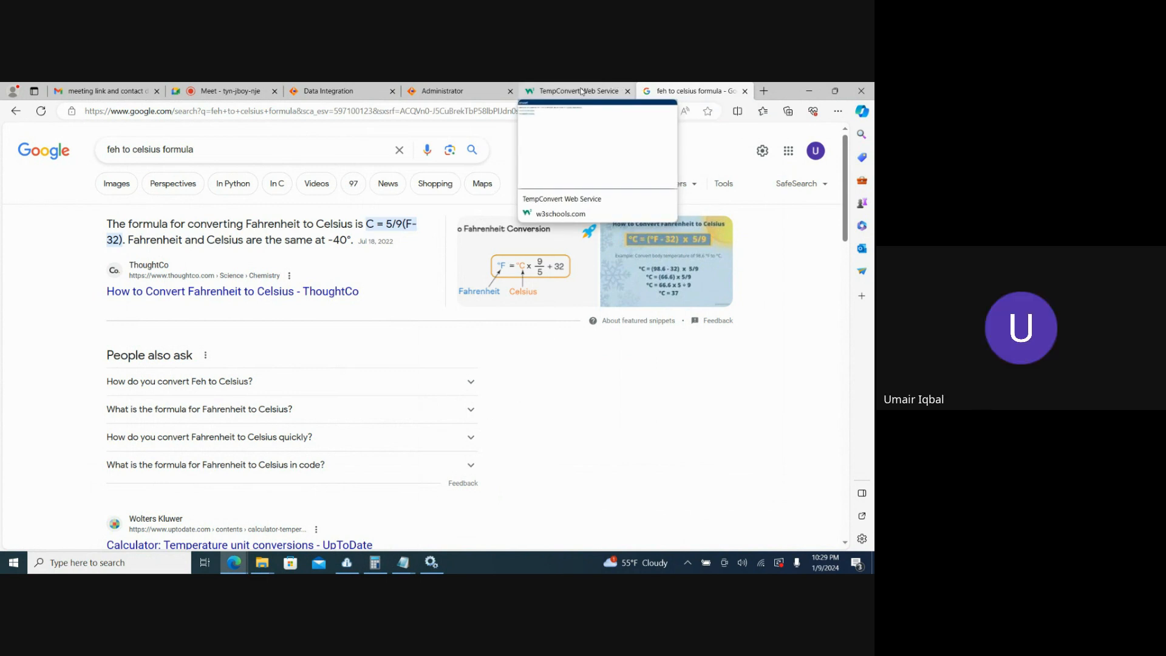
{"action": "left_click", "coordinate": [402, 564]}
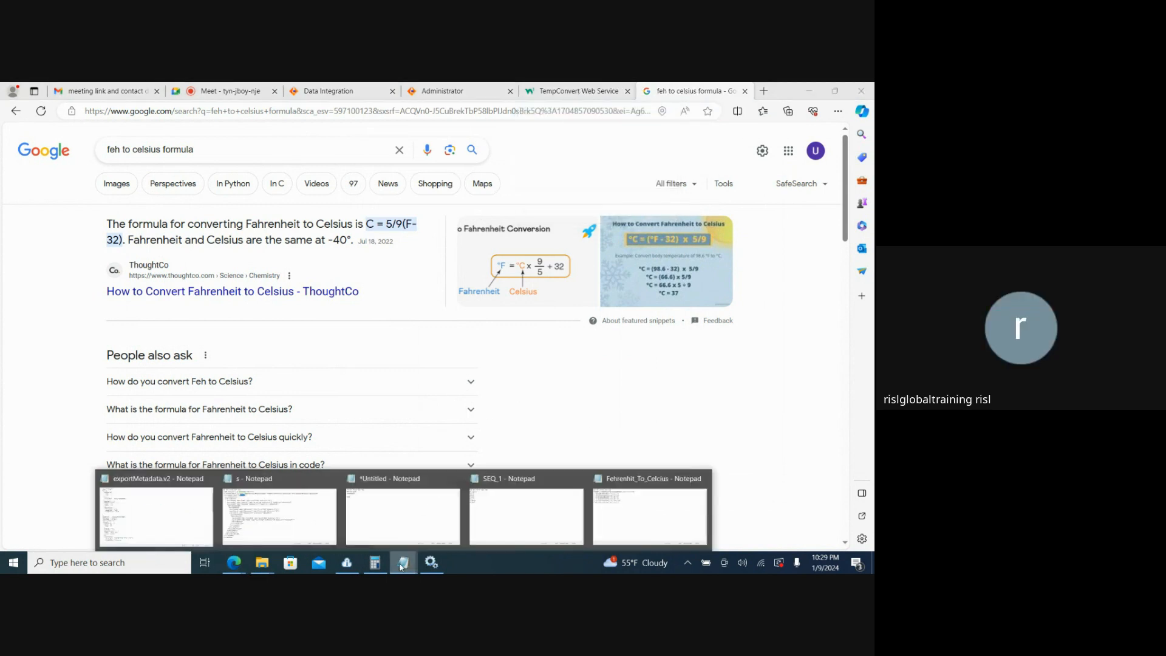
{"action": "left_click", "coordinate": [608, 492]}
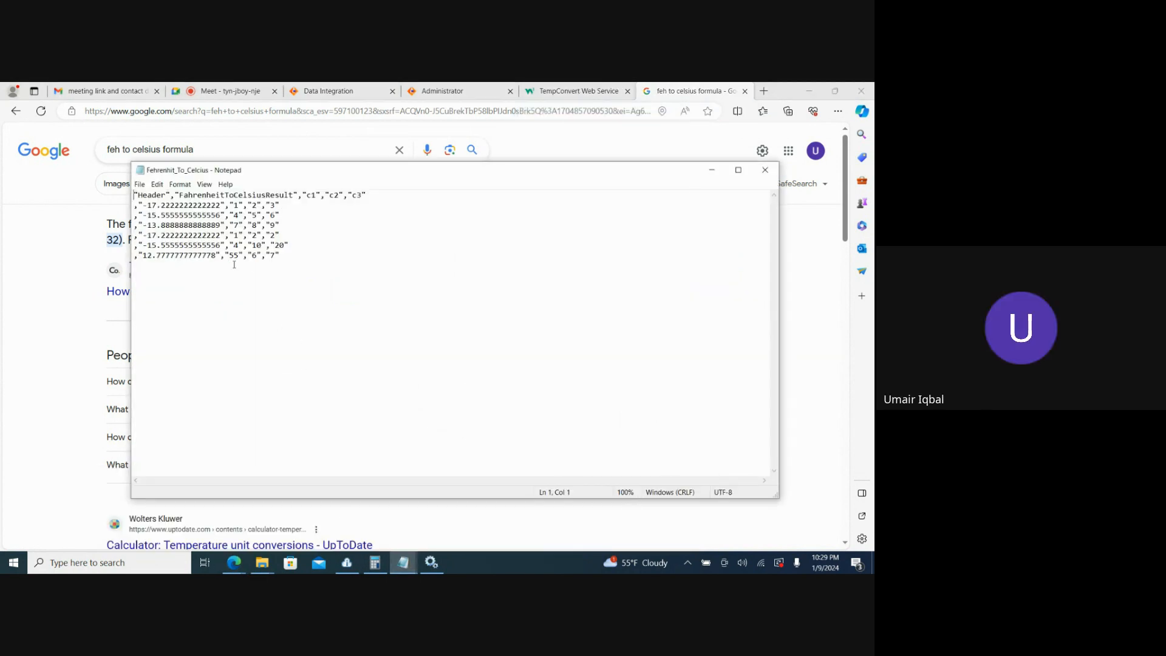
{"action": "left_click", "coordinate": [374, 563]}
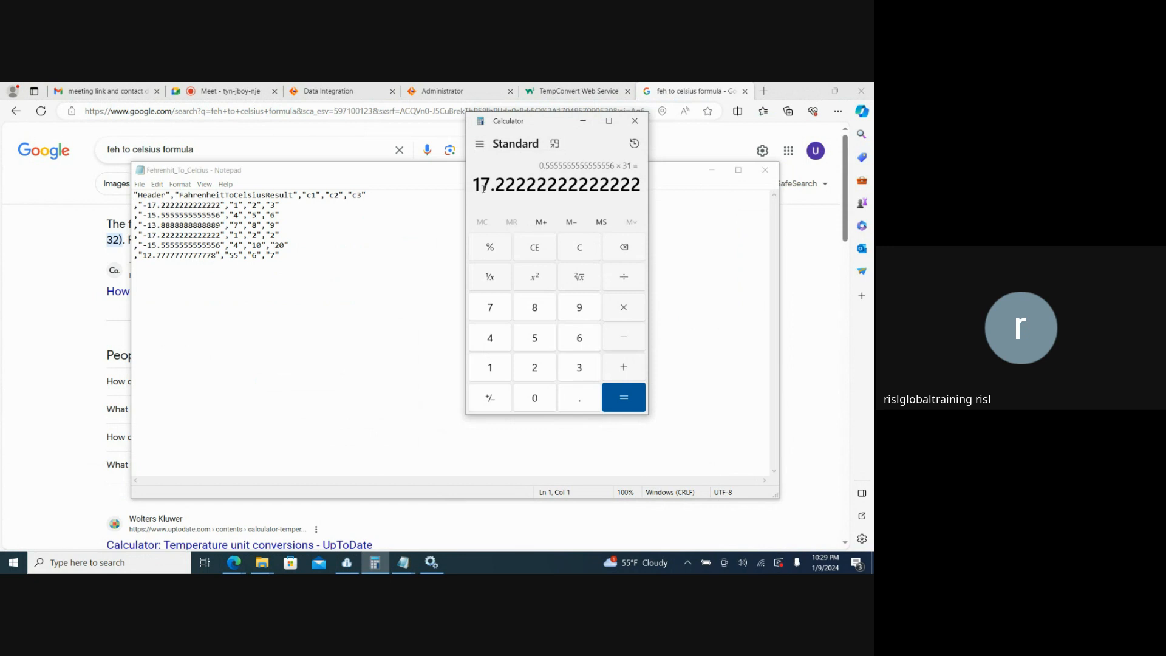
{"action": "left_click_drag", "start_coordinate": [475, 185], "coordinate": [631, 190]}
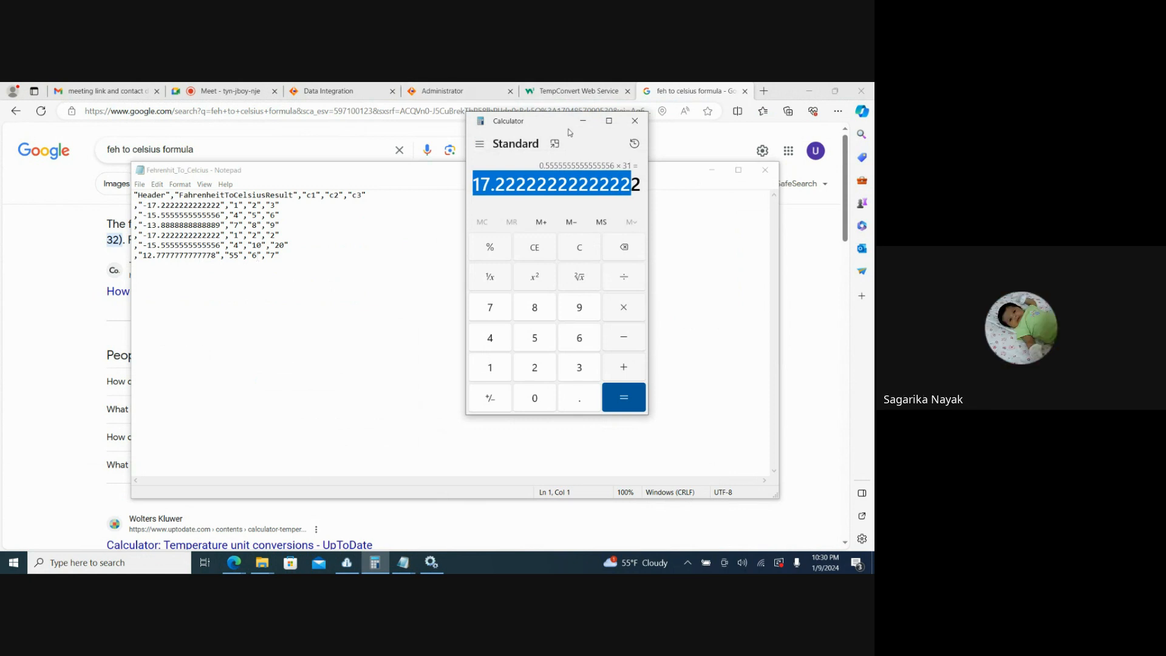
Close Calculator and leave the Google Meet call.
{"action": "left_click", "coordinate": [635, 126]}
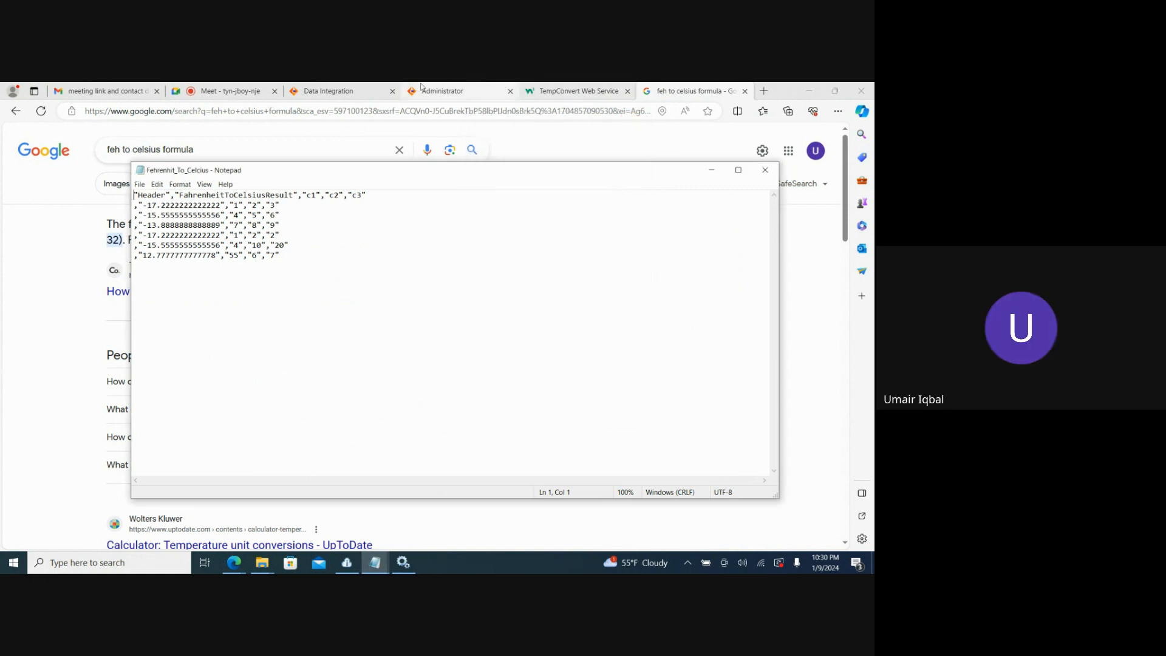
{"action": "left_click", "coordinate": [235, 89]}
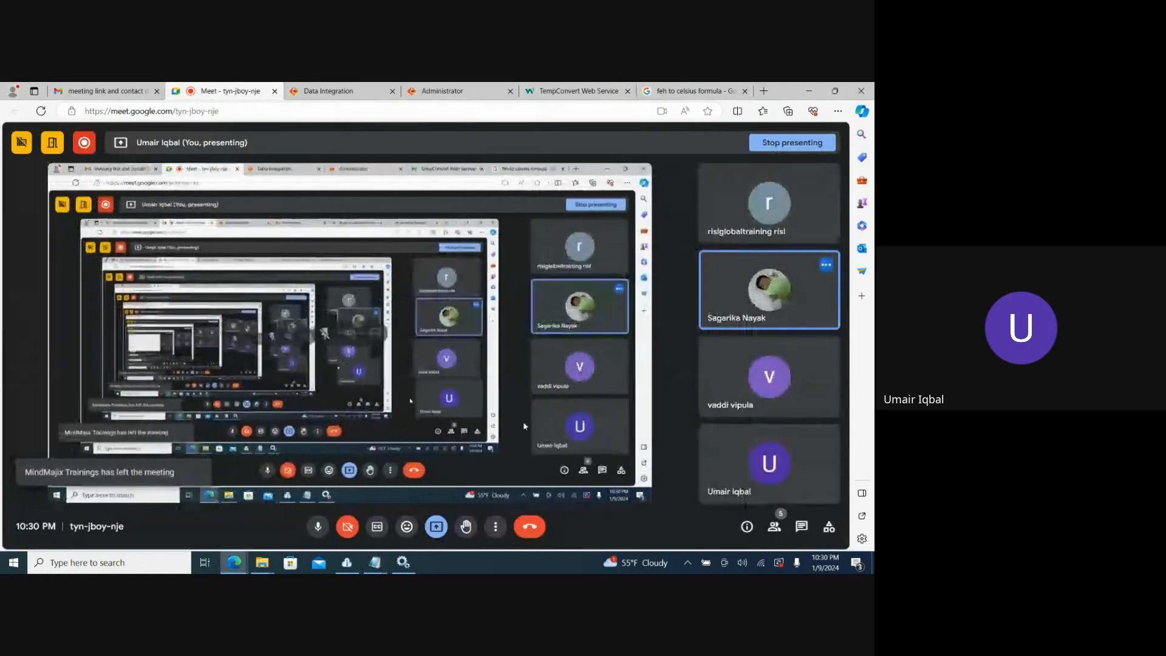
{"action": "left_click", "coordinate": [534, 527]}
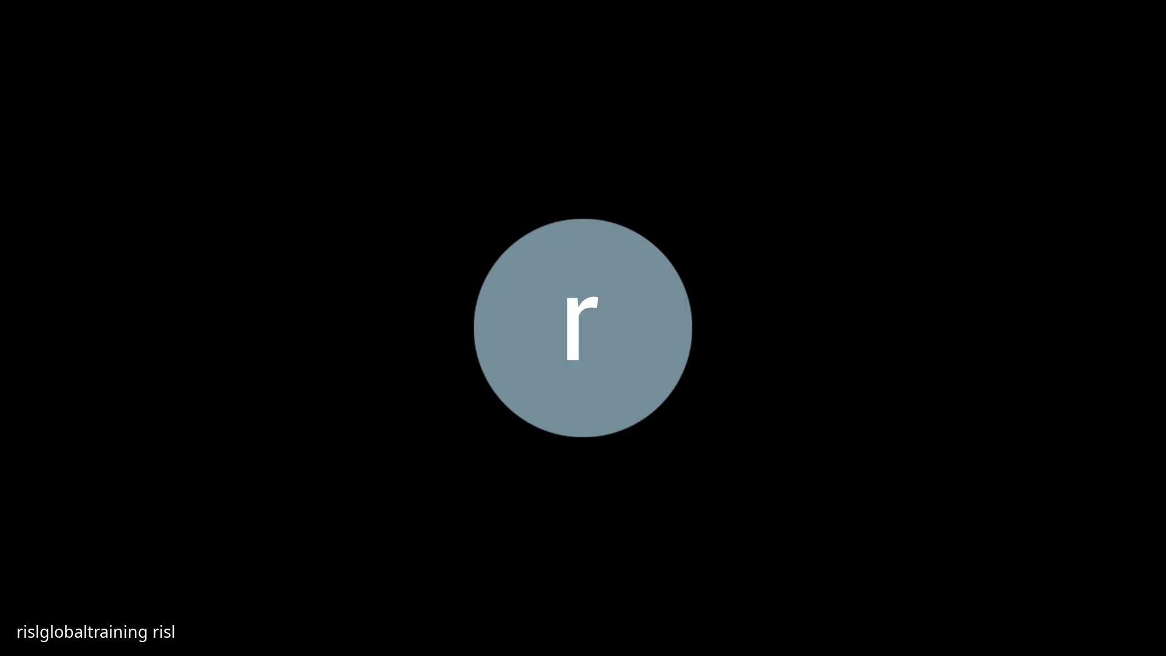